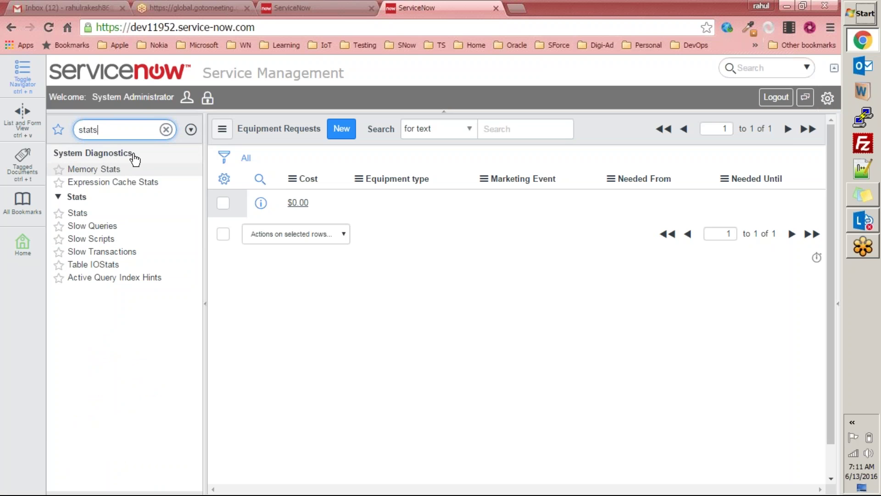
Step: Confirm the Stats page shows build name Geneva, then switch to the Helsinki instance tab
click(79, 214)
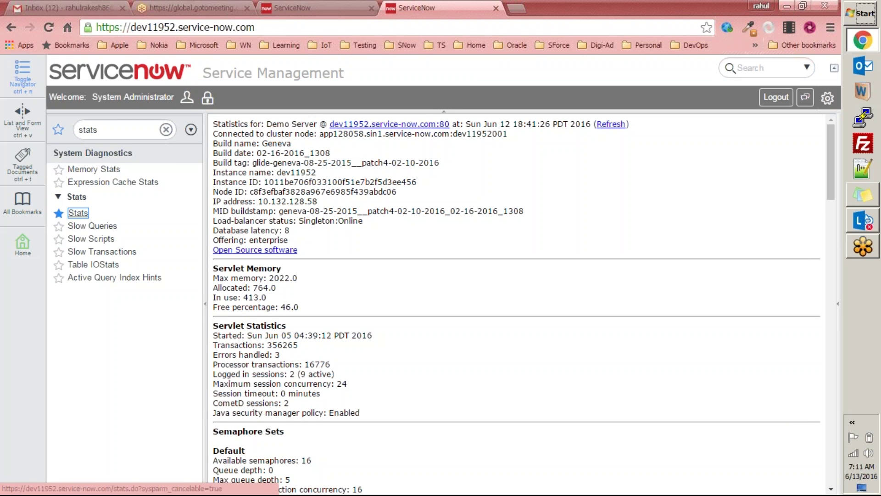
drag(213, 145, 293, 145)
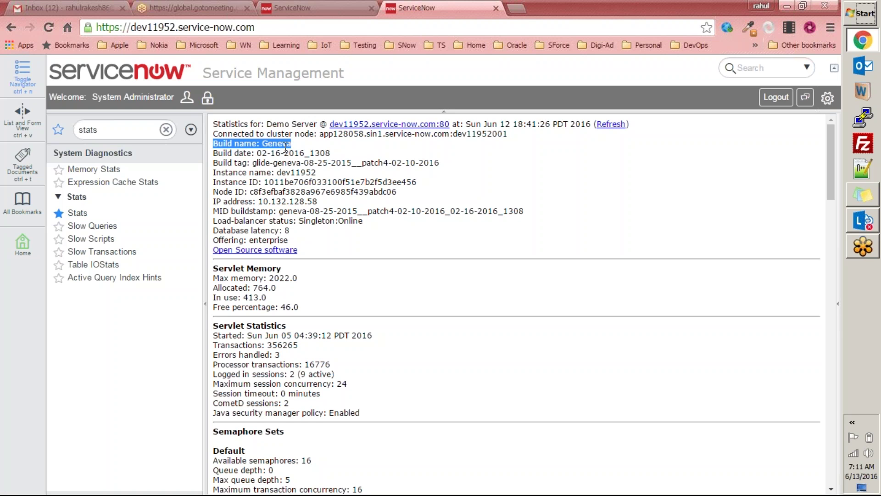
click(288, 12)
double_click(115, 133)
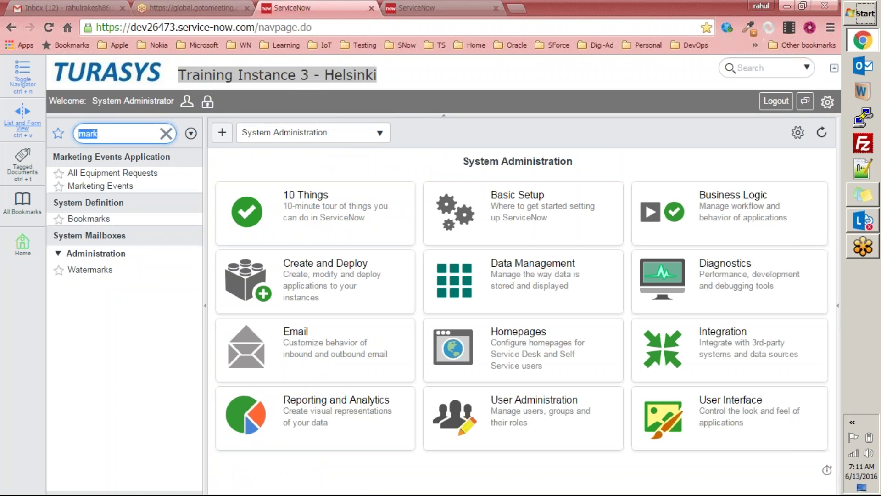
Step: Open Stats on the Helsinki instance to see build name Helsinki, then return to the Geneva tab
text(stat)
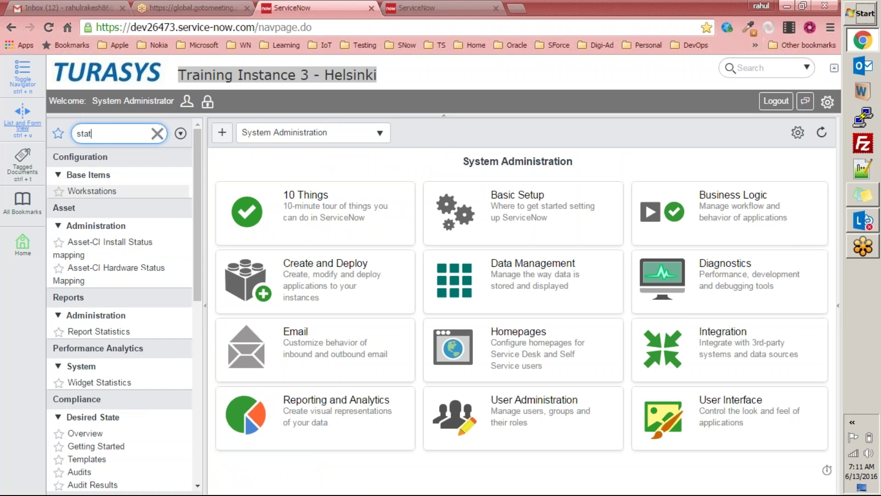
text(s)
click(78, 216)
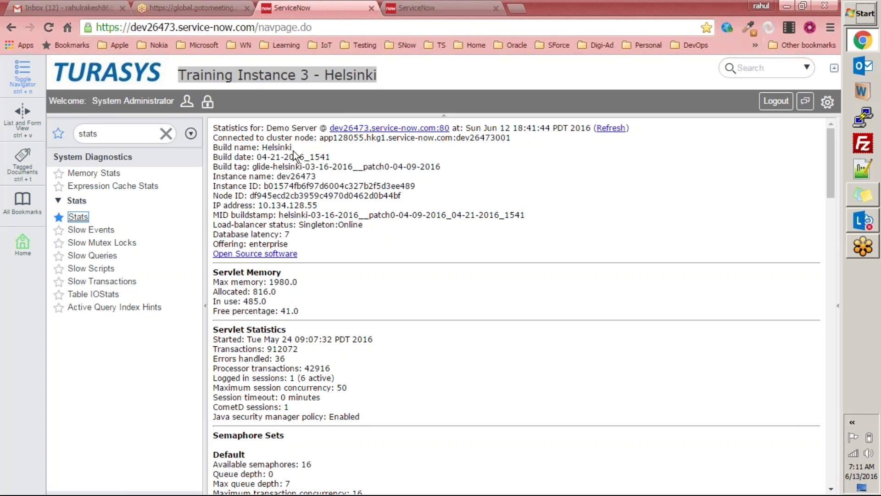
triple_click(215, 152)
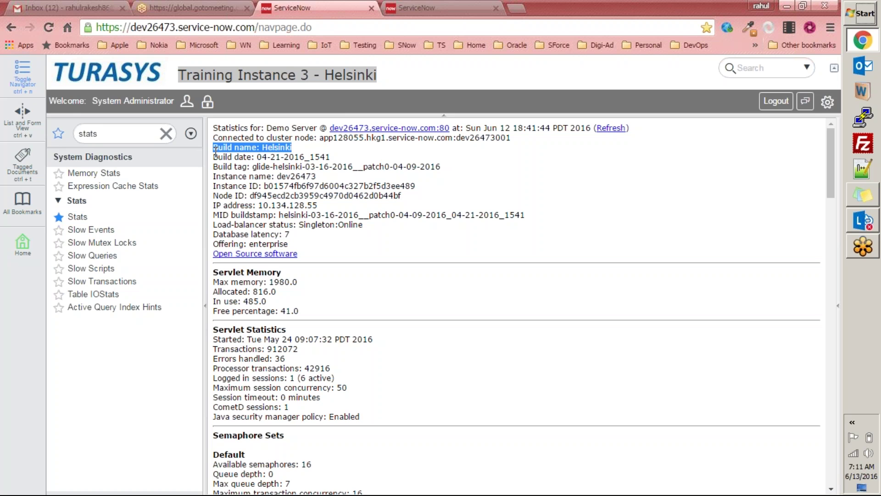
key(ctrl+Tab)
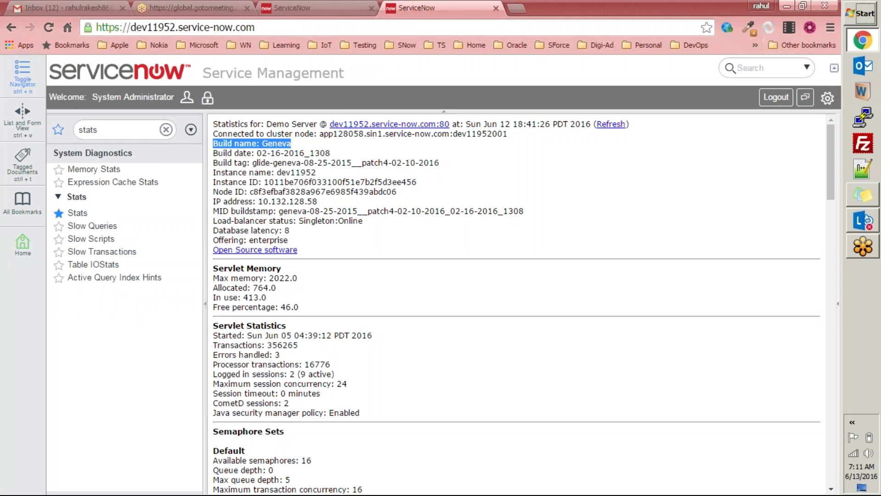
Step: Filter the navigator by 'mark' to list the Marketing Events modules, then open a new tab
drag(299, 182, 285, 182)
click(127, 126)
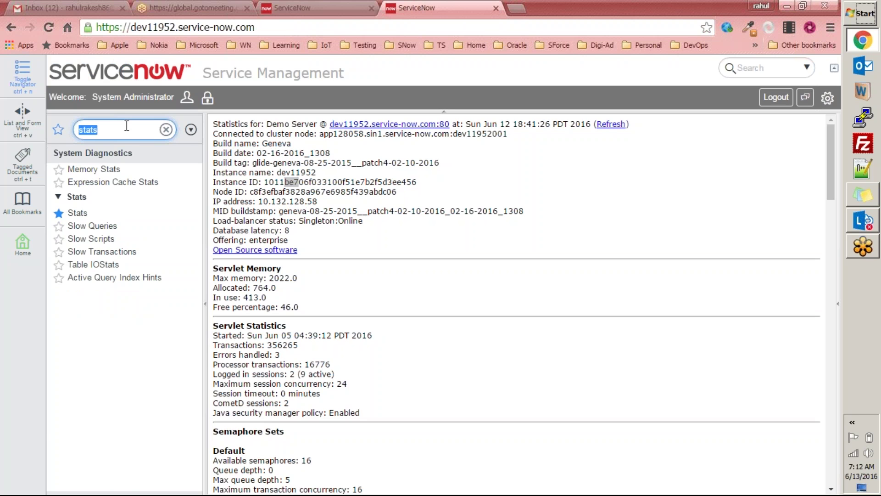
text(marke)
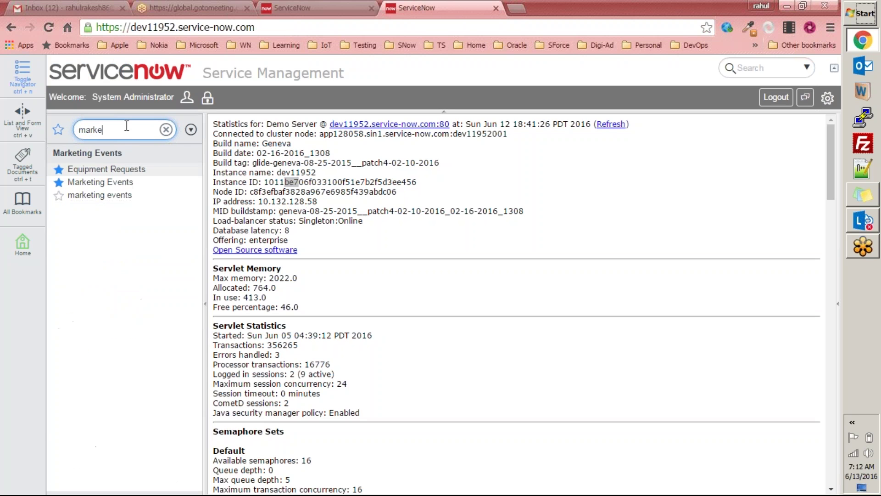
key(BackSpace)
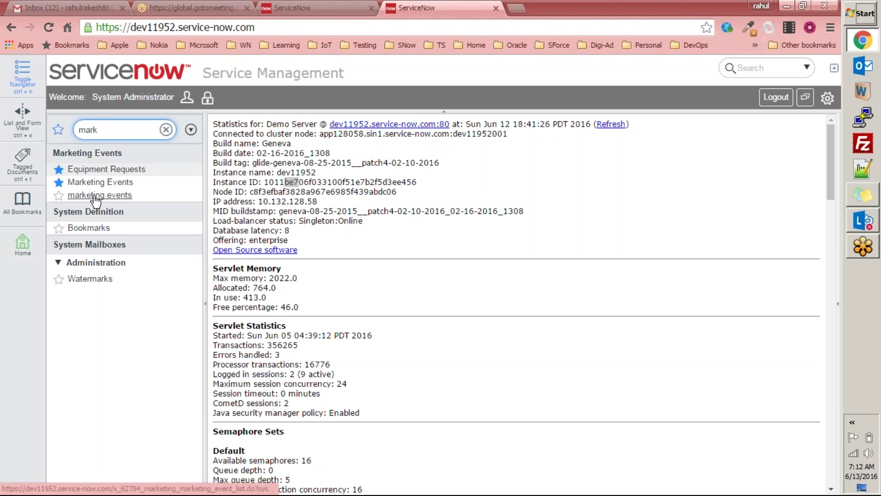
click(516, 9)
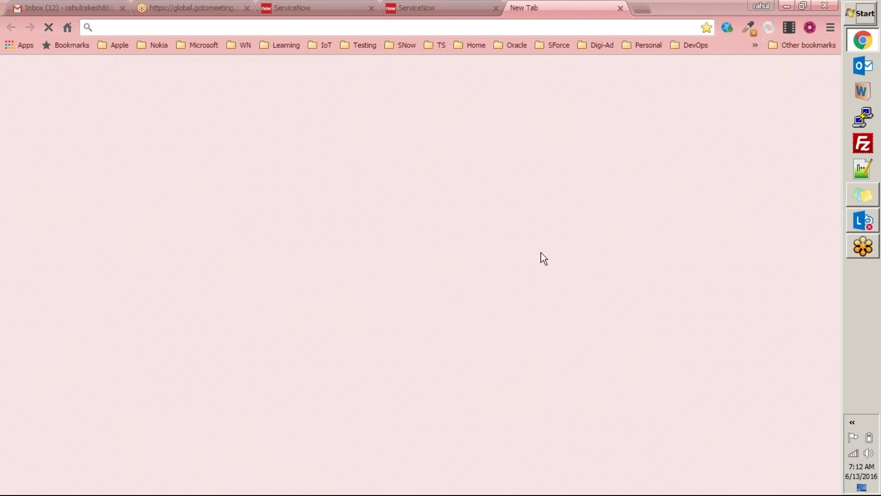
Step: Log in to dev22800 as the admin user with the autofilled password, declining to save it
click(482, 232)
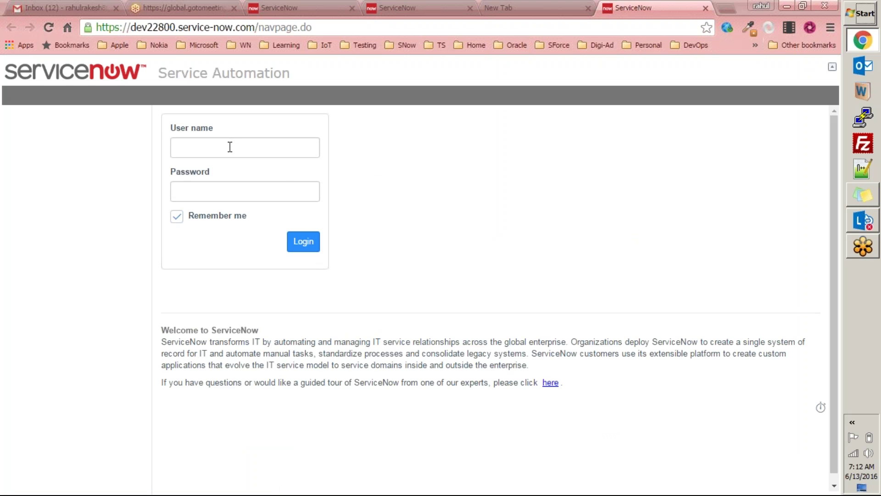
click(230, 147)
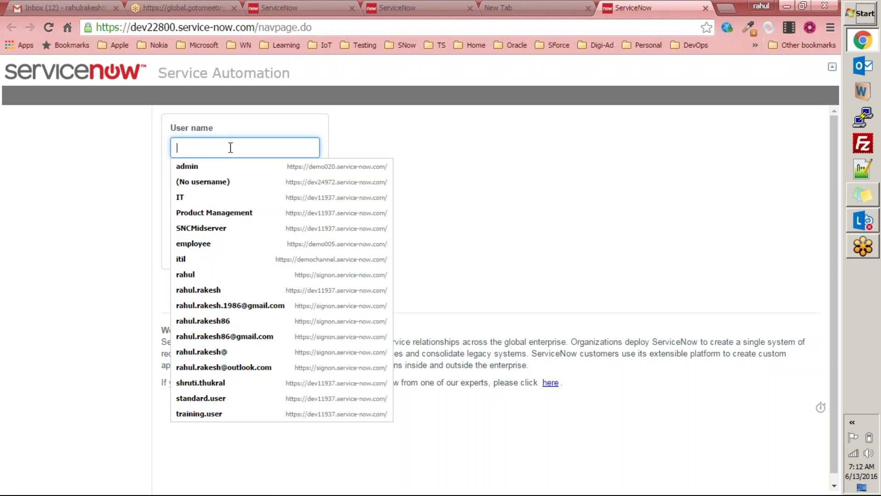
text(admin)
key(Tab)
click(303, 242)
click(673, 107)
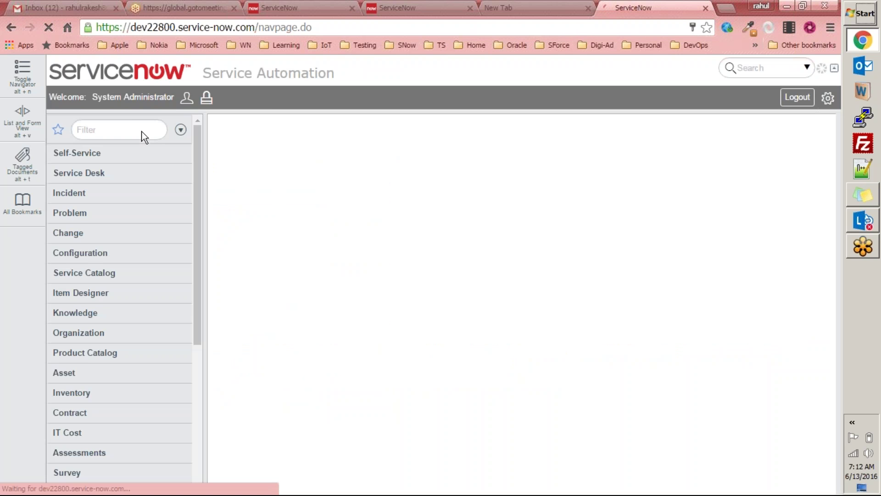
Step: Open Stats on dev22800 and highlight its build name, HEAD (Fuji)
click(136, 125)
text(stats)
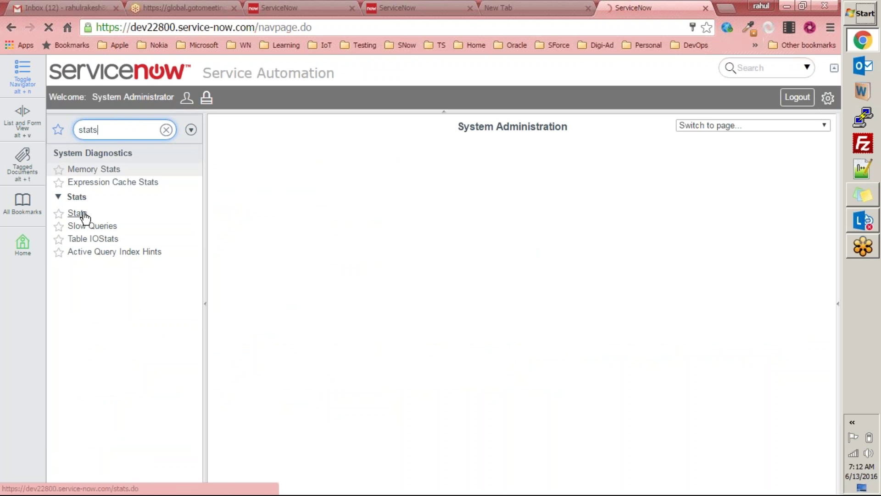
click(84, 214)
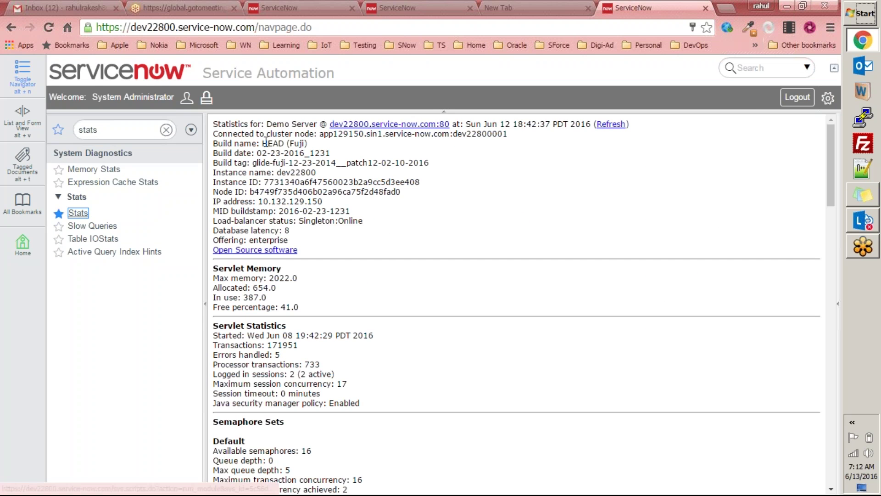
drag(262, 143, 308, 143)
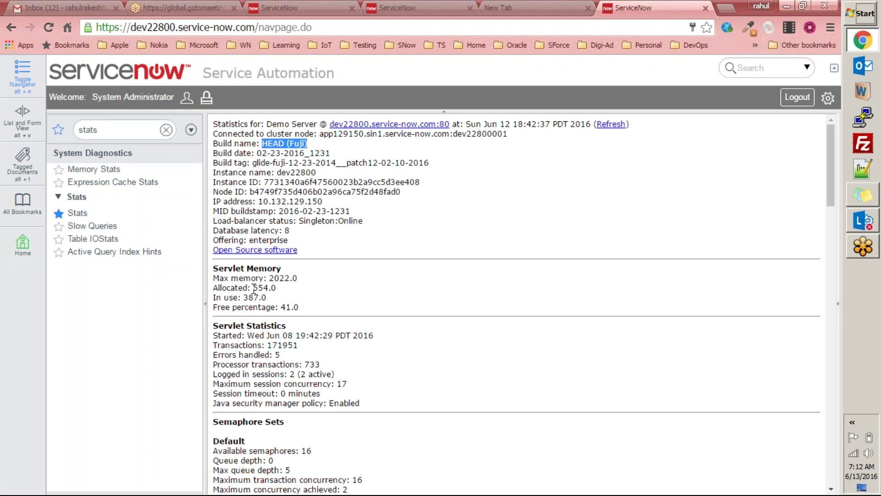
click(297, 165)
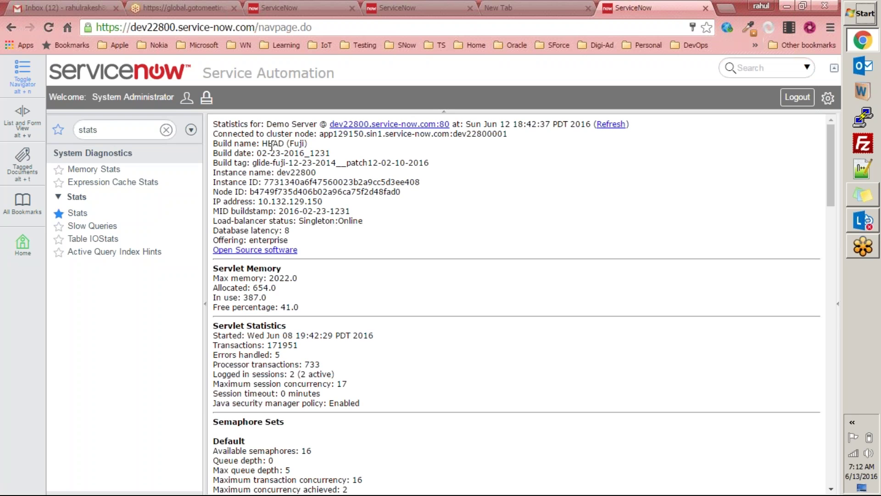
drag(264, 144, 307, 144)
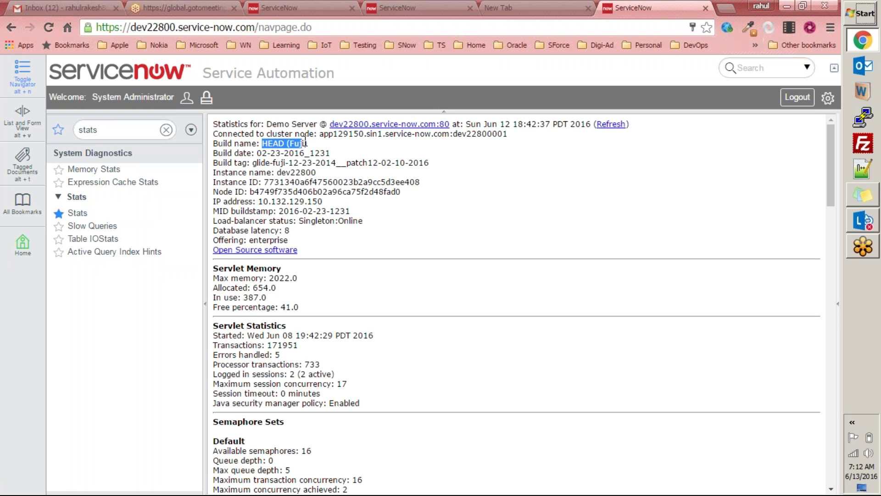
click(307, 166)
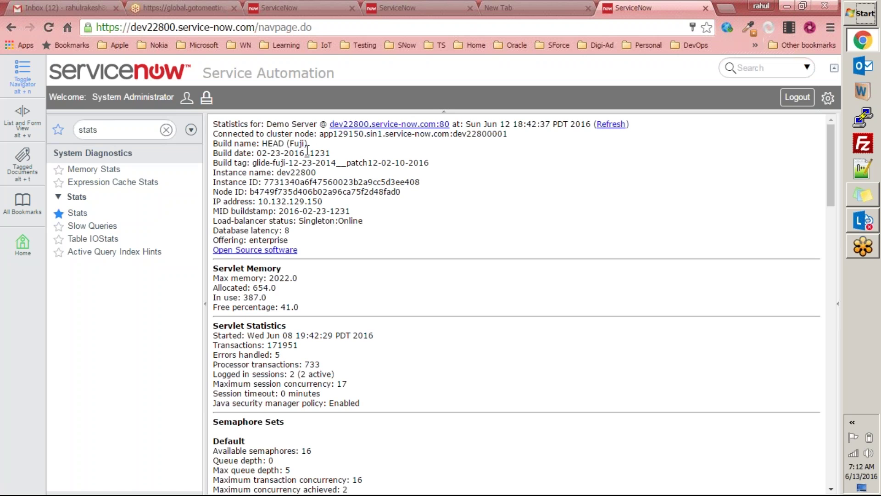
drag(308, 146, 260, 145)
click(147, 128)
Step: Browse the custom Applications list and open the Marketing Events application
text(app)
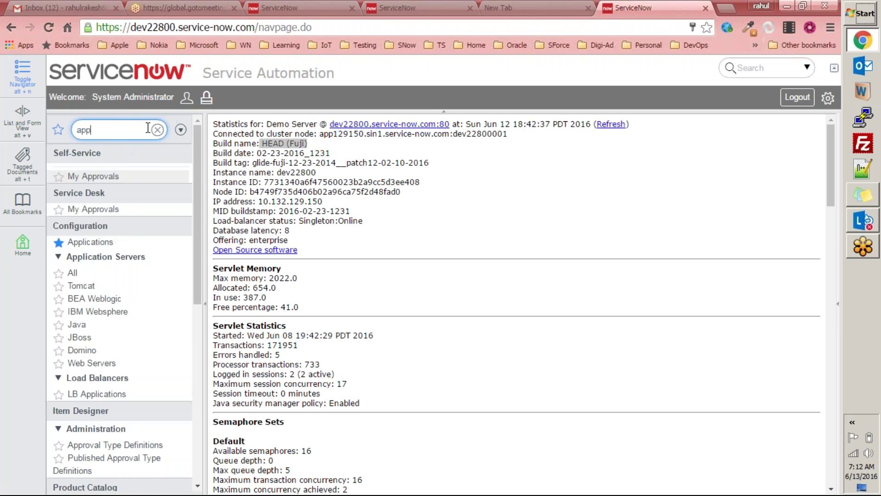
text(lications)
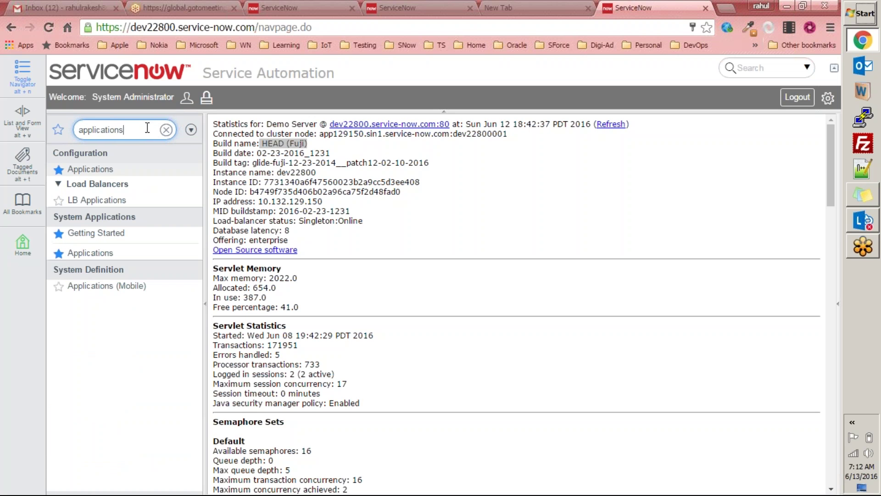
click(90, 253)
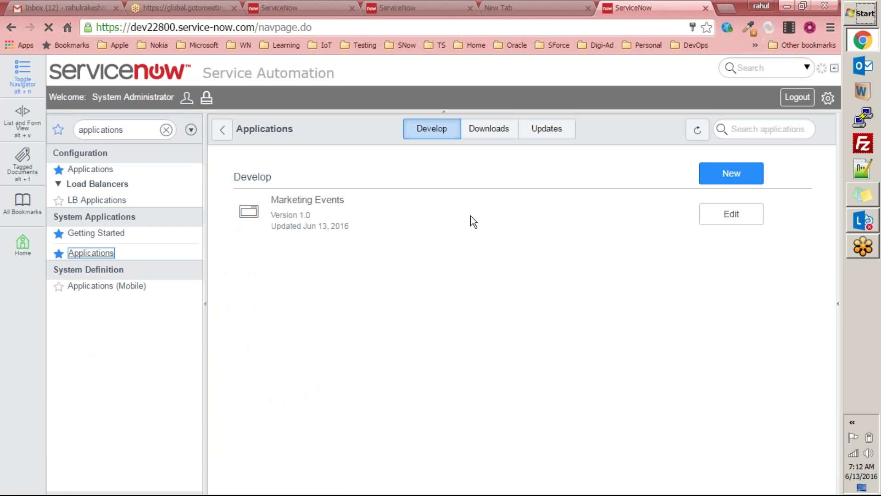
click(731, 220)
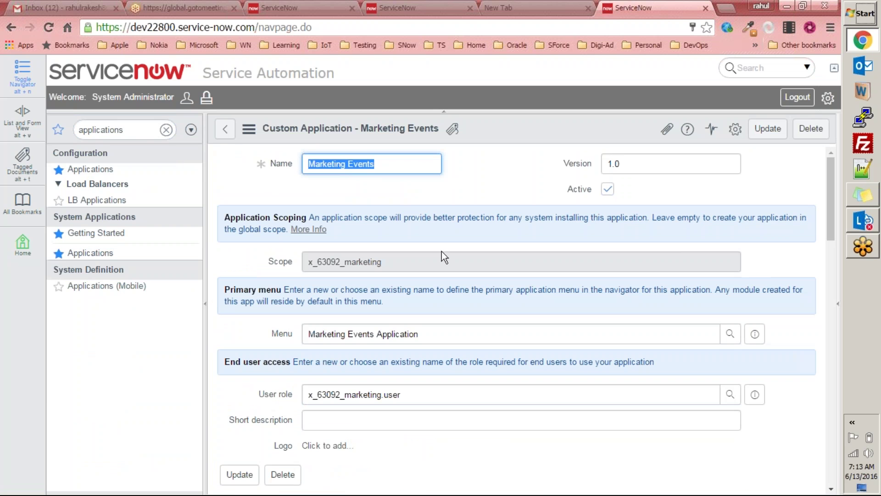
click(223, 129)
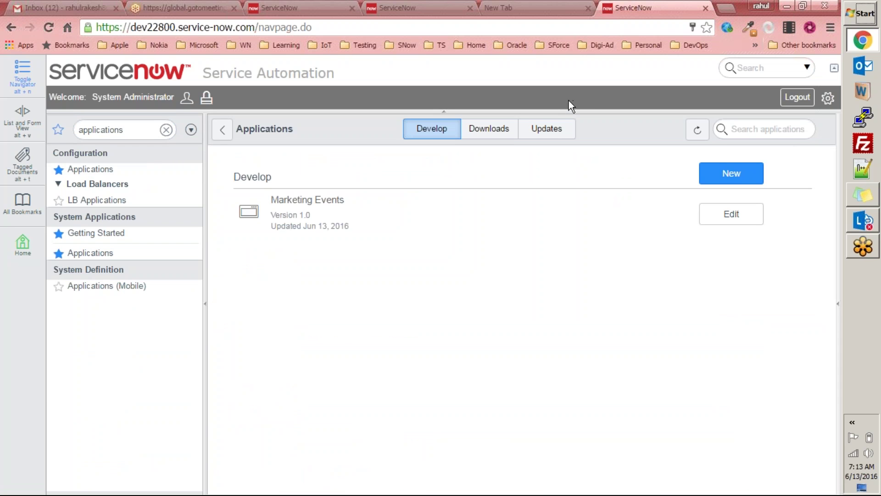
click(605, 27)
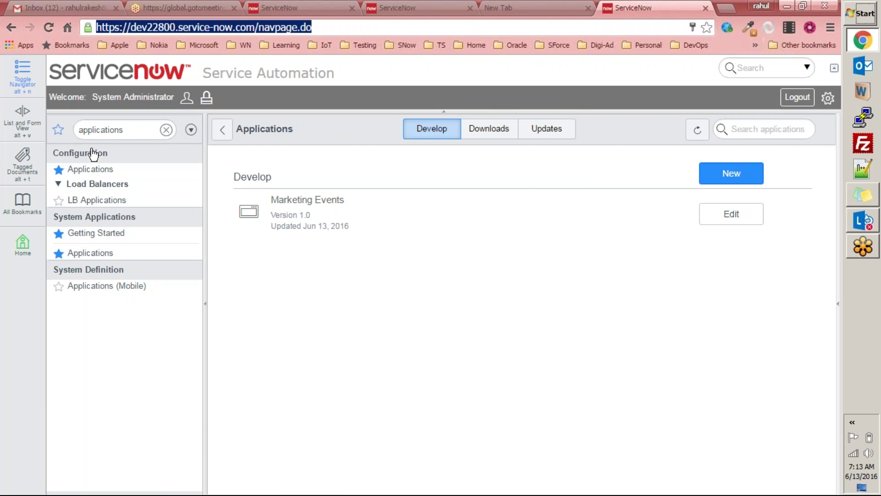
Step: Filter the navigator by 'marke' and review the Marketing Events application record
double_click(141, 130)
text(marke)
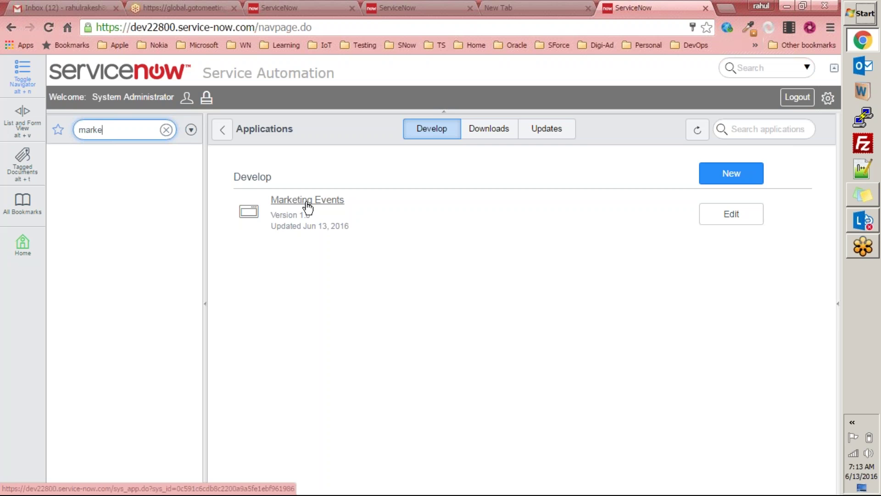
click(307, 202)
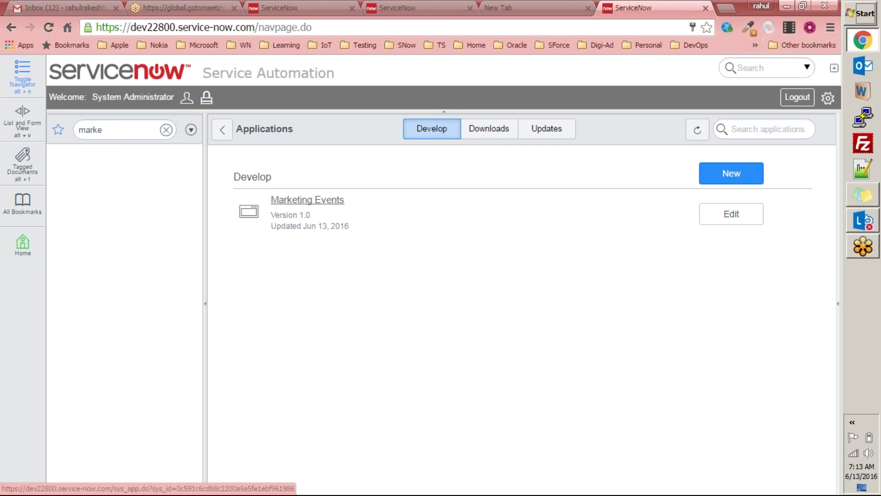
scroll(349, 247, down, 5)
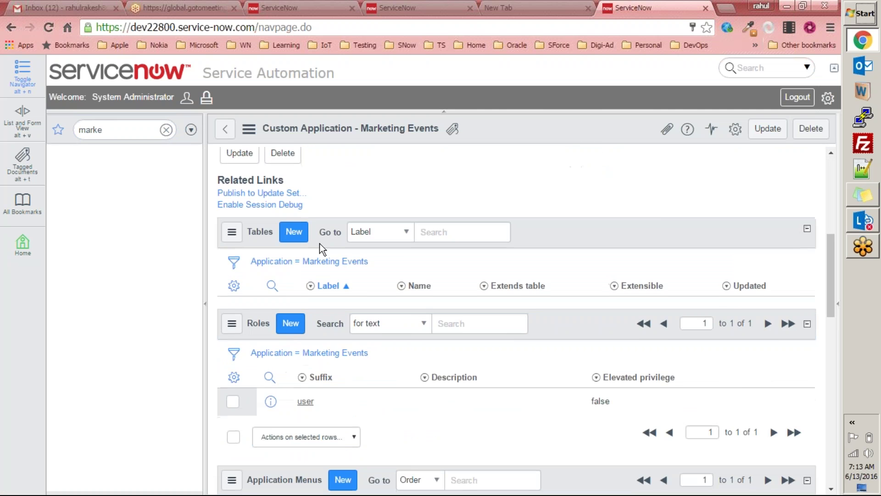
scroll(219, 218, down, 5)
scroll(219, 218, up, 4)
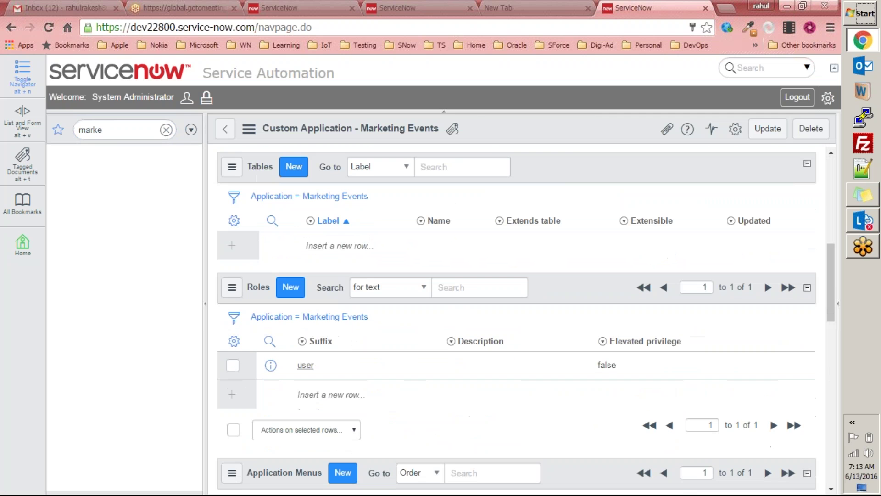
click(166, 130)
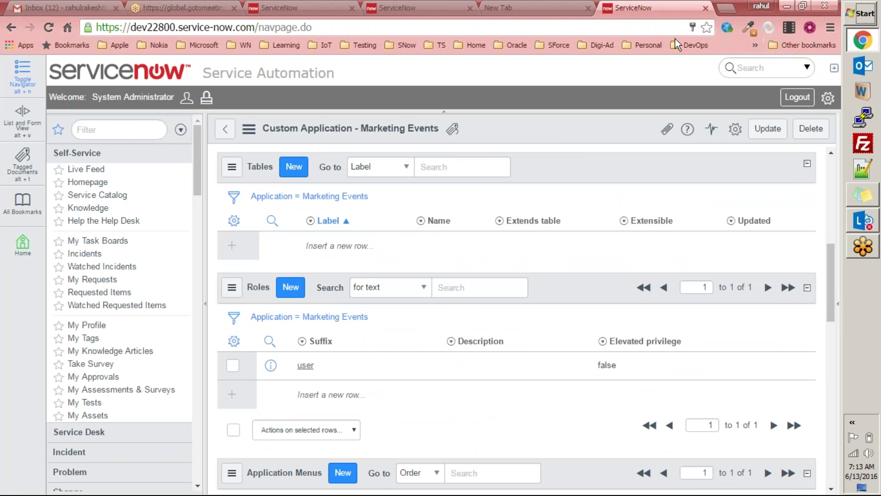
click(638, 30)
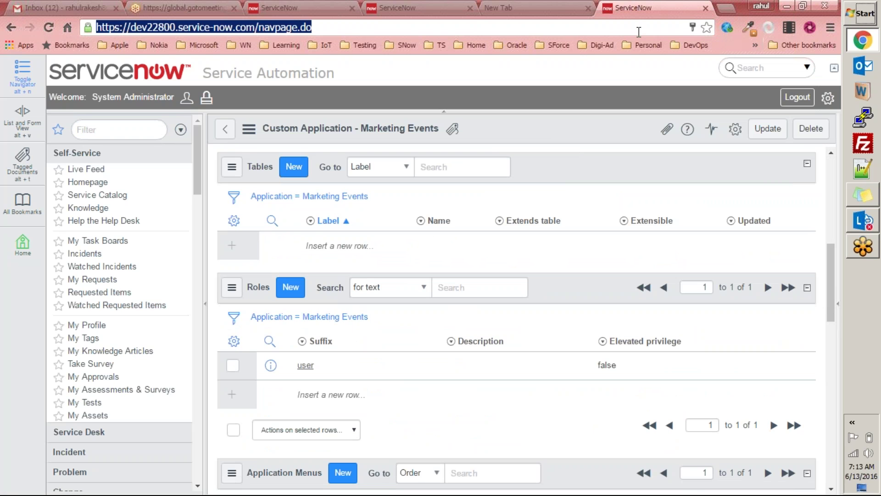
Step: In a new tab, go to the developer site and sign in with the saved developer account
click(729, 7)
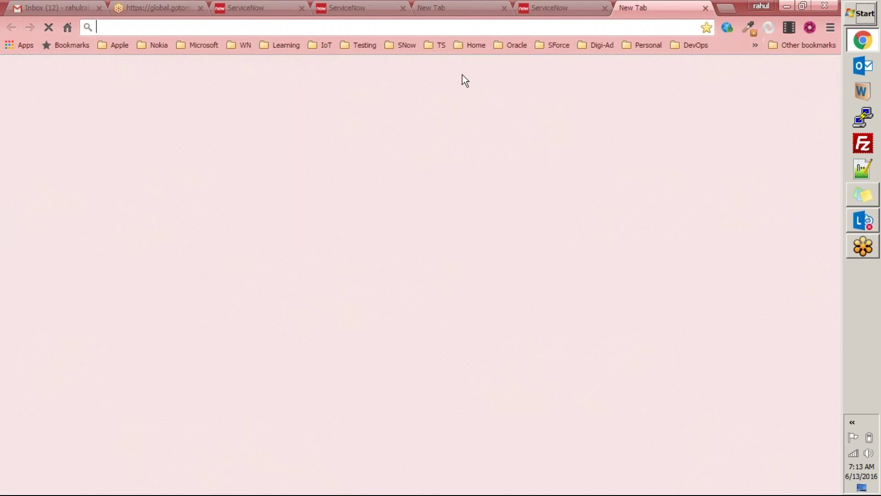
text(developer.servicenow.com)
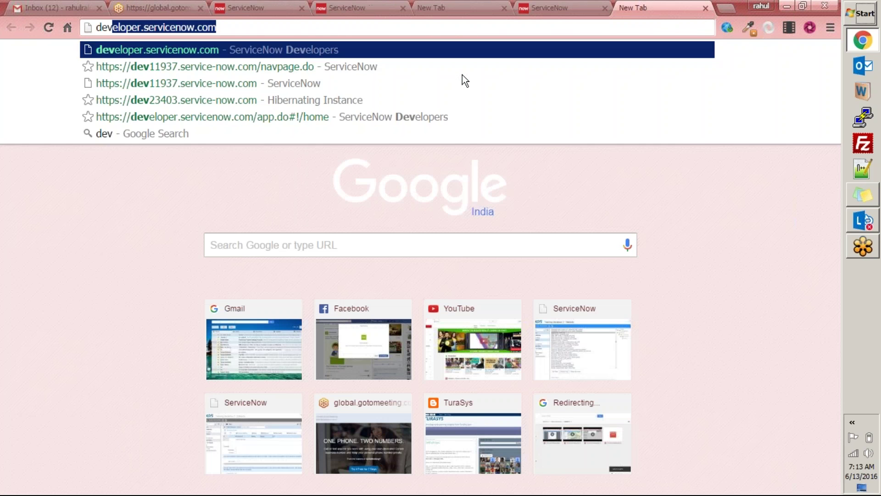
key(Return)
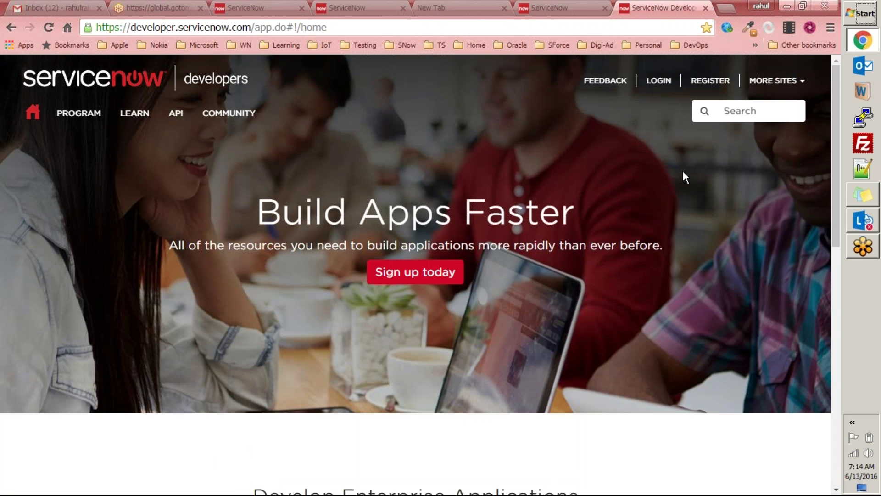
click(660, 81)
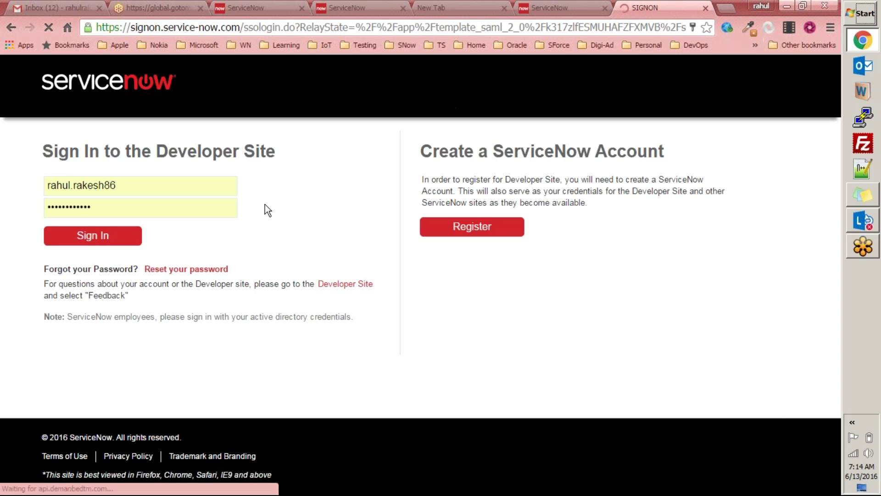
click(167, 188)
text(@)
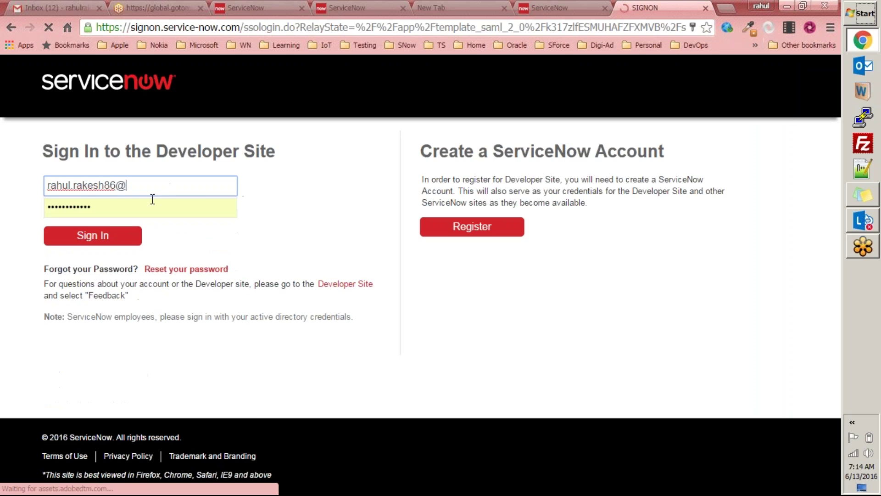
text(gmail)
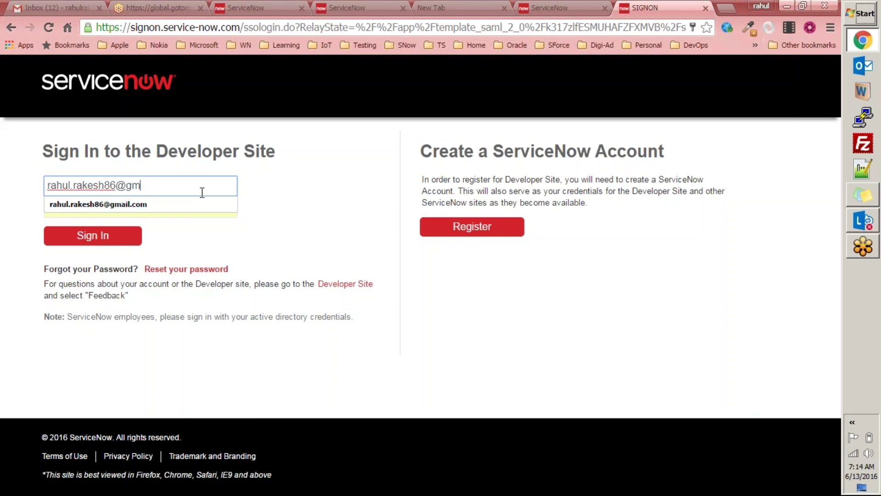
click(192, 204)
click(94, 244)
click(95, 247)
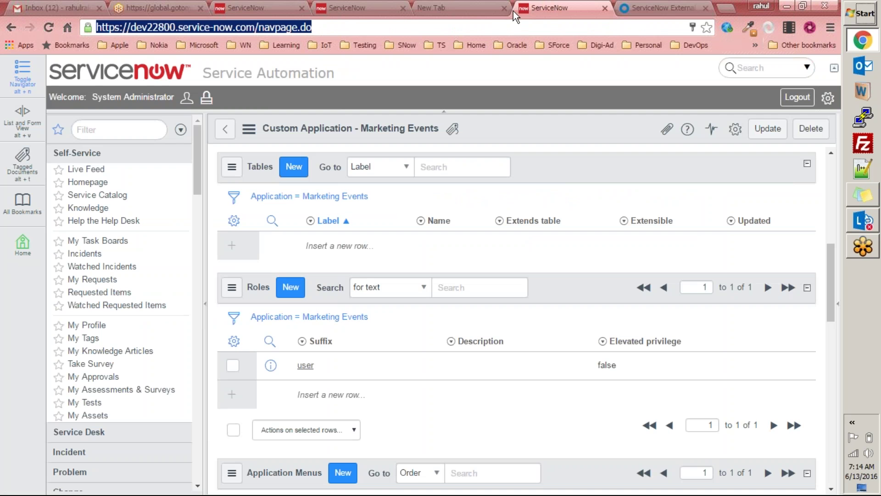
Step: Check build name Geneva on the dev11952 Stats tab, then return to the developer site tab
click(501, 13)
key(ctrl+shift+Tab)
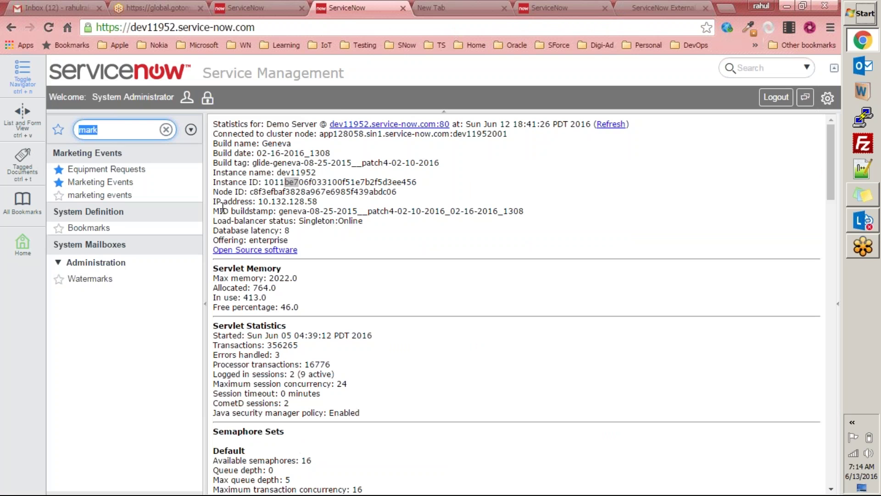
double_click(277, 143)
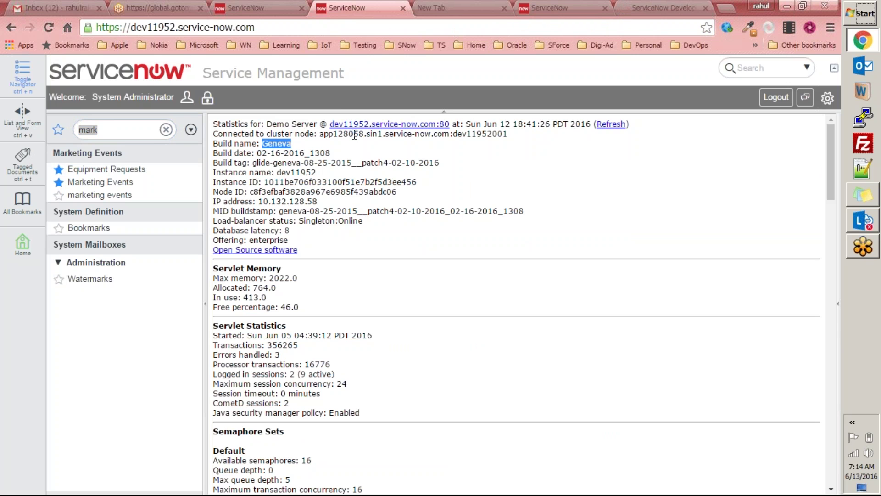
click(659, 7)
Step: From MANAGE > Instance, wake the hibernating dev23403 instance
mouse_move(230, 122)
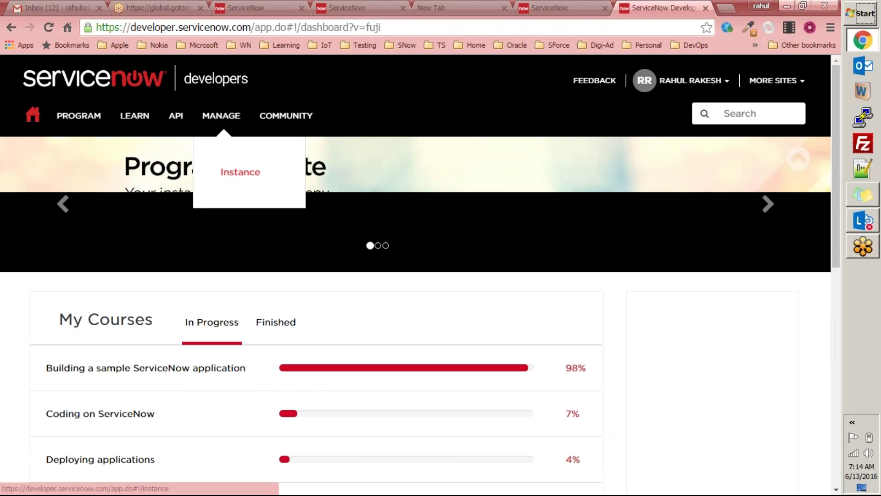
click(236, 177)
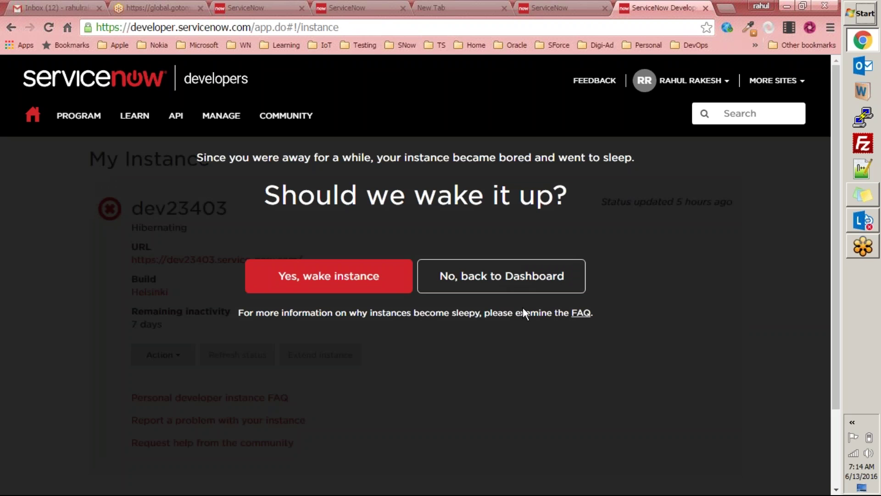
click(350, 281)
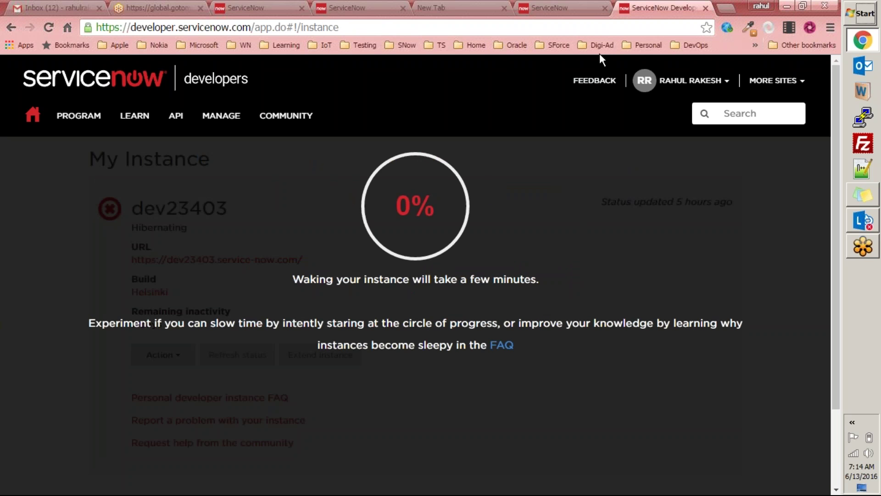
Step: Load the developer site in a new tab while checking the instance wake-up progress
click(729, 7)
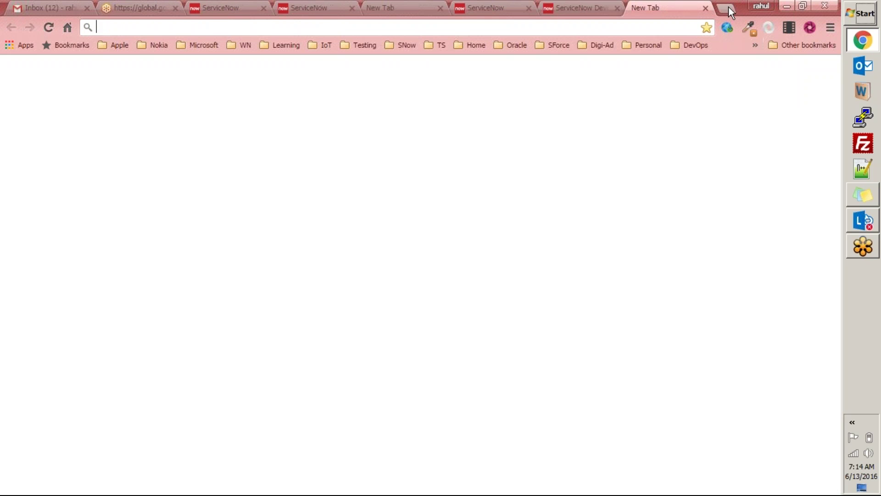
click(580, 8)
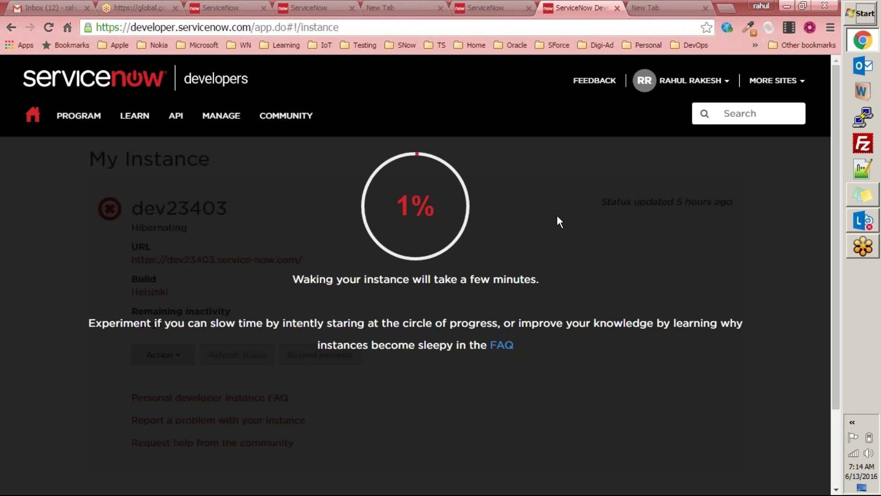
click(670, 7)
click(579, 10)
click(661, 8)
click(578, 8)
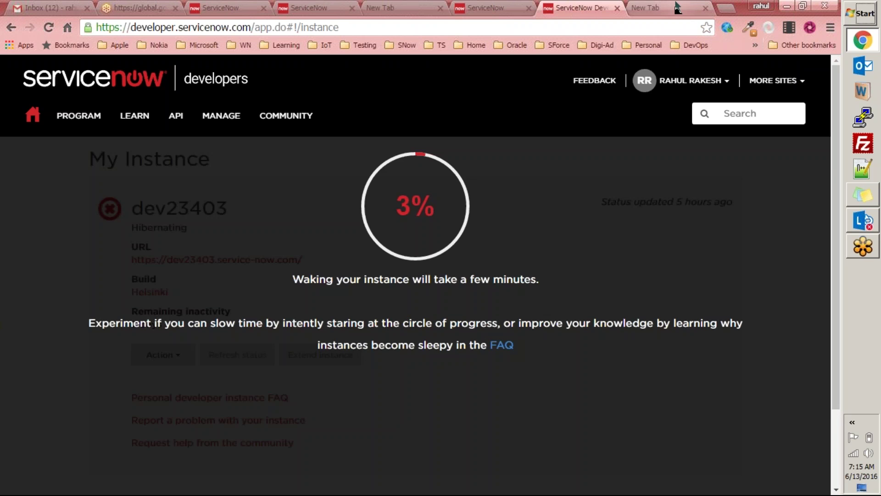
click(674, 7)
text(developer.servicenow.com)
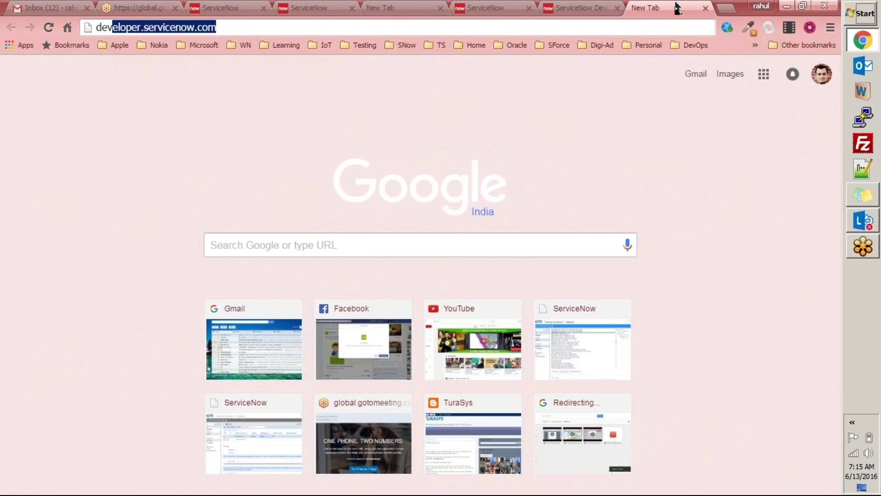
key(Return)
Step: Sign out of the developer account from the account menu on the wake-up page
click(581, 8)
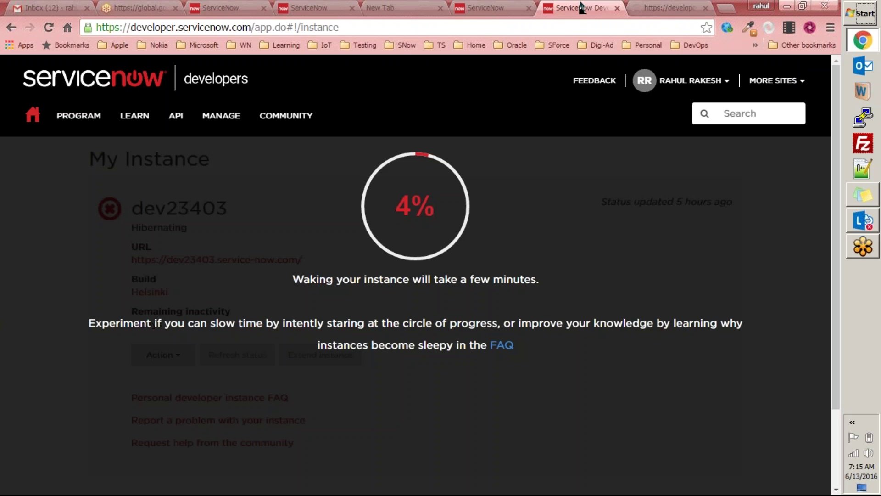
click(656, 10)
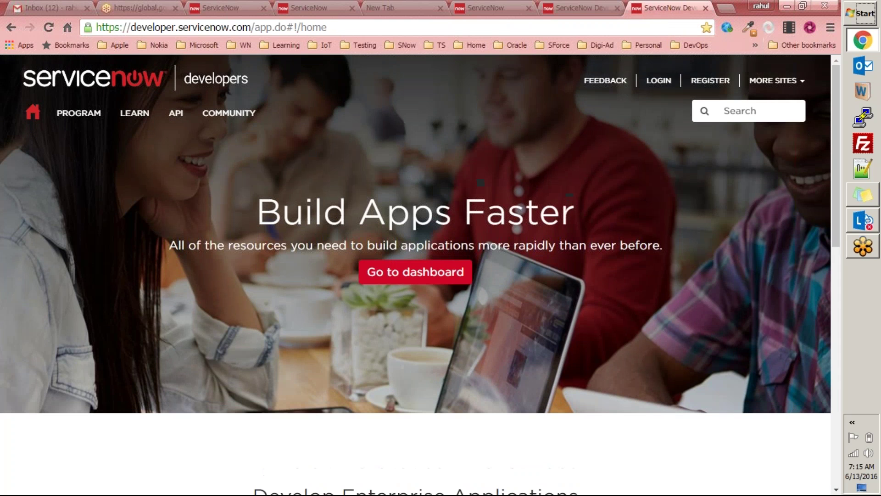
click(620, 13)
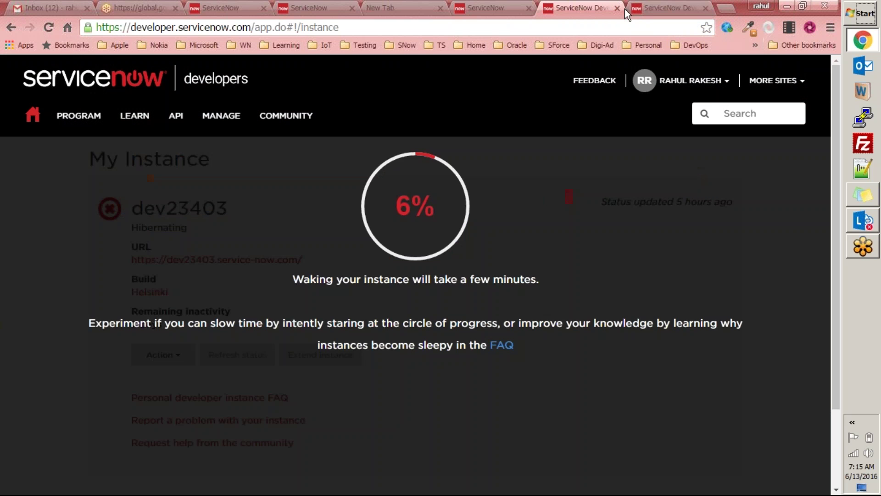
click(723, 82)
click(651, 159)
click(660, 12)
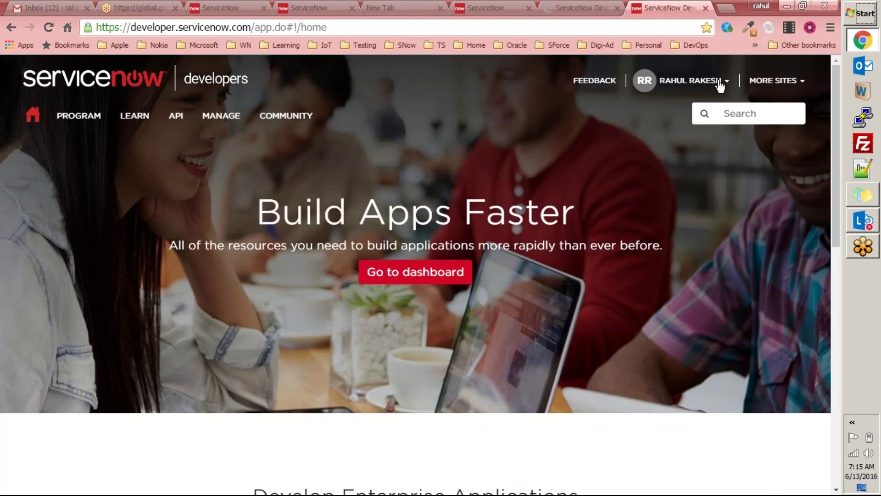
click(605, 10)
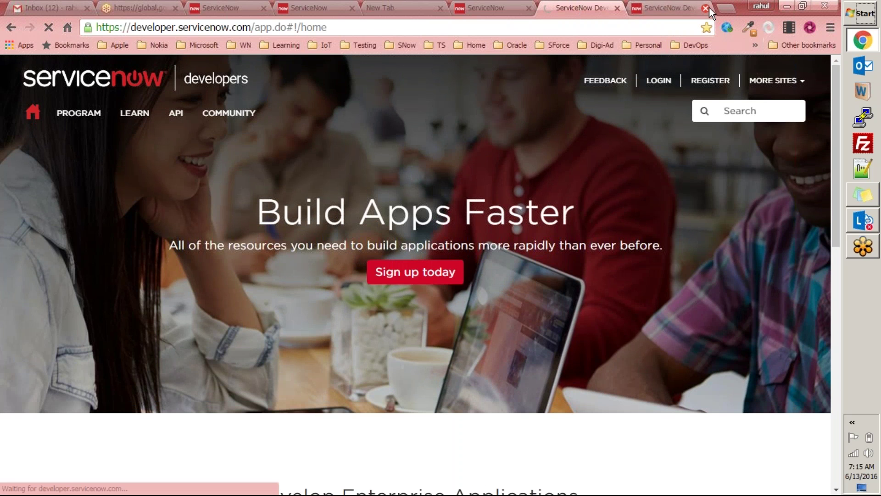
Step: Close the extra tab and sign in using a different saved developer account username
click(706, 8)
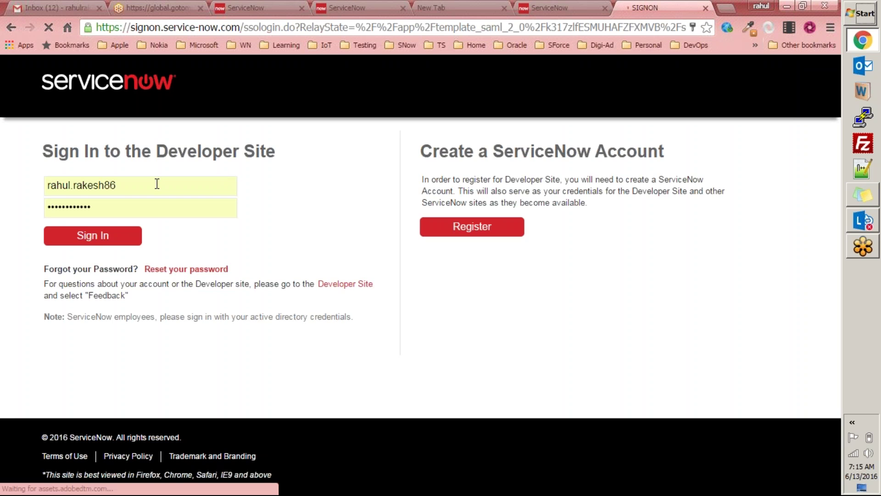
double_click(157, 182)
text(rahul)
key(Down)
key(Down)
key(Down)
key(Down)
key(Down)
key(Down)
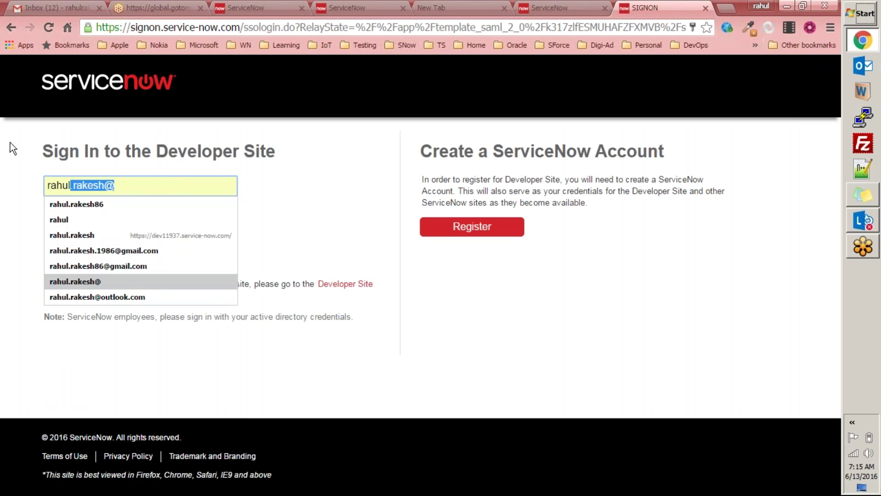
key(Down)
key(Tab)
click(79, 242)
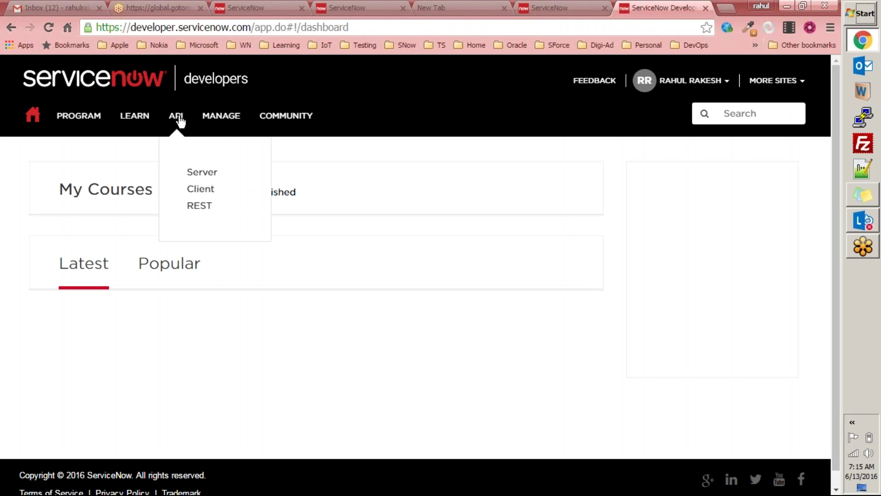
Step: Open My Instance to check dev11937 on Helsinki and review its Action dropdown options
mouse_move(226, 120)
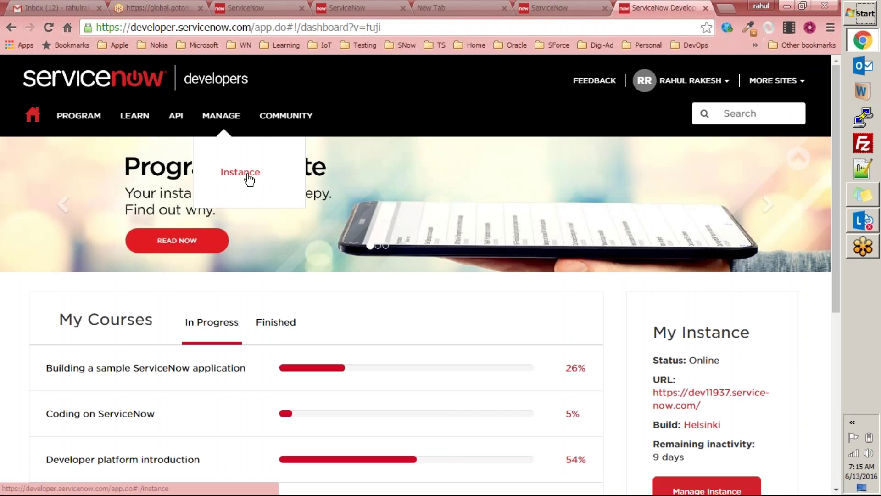
click(248, 177)
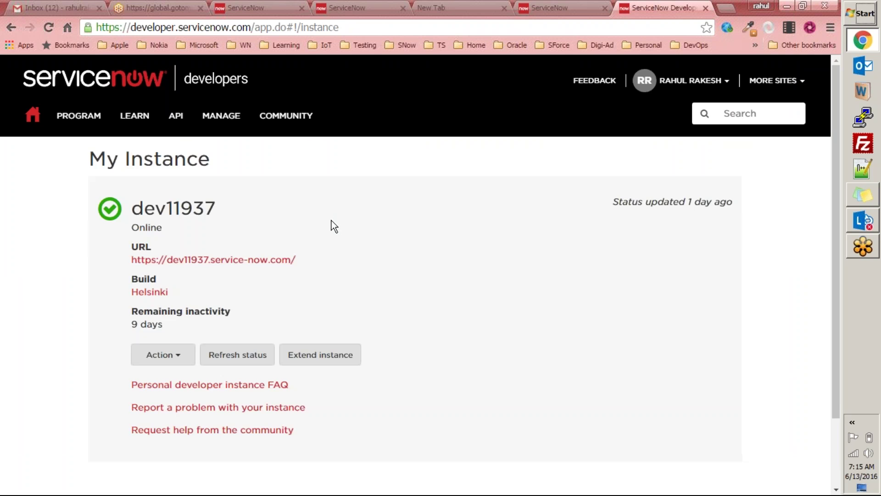
scroll(143, 284, down, 3)
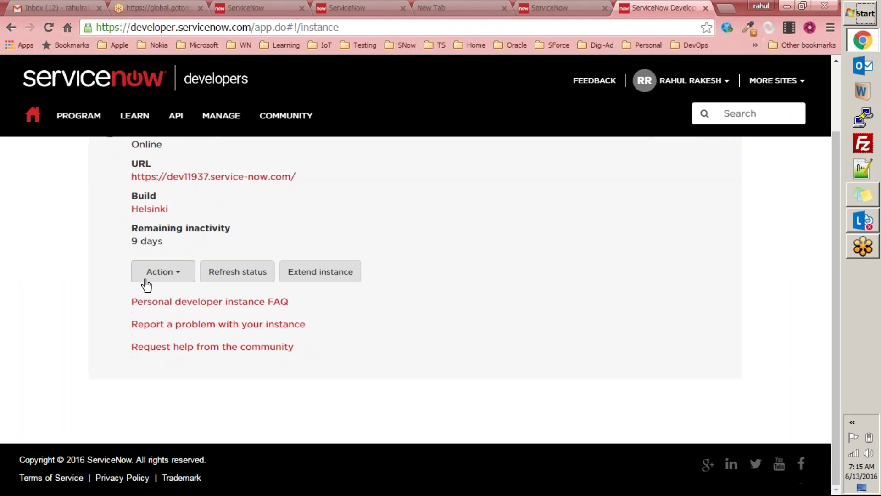
click(179, 275)
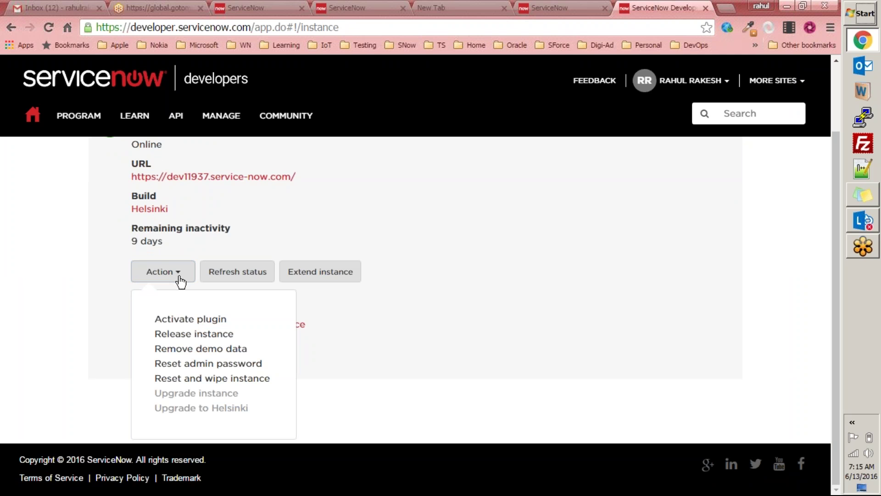
mouse_move(184, 405)
click(501, 206)
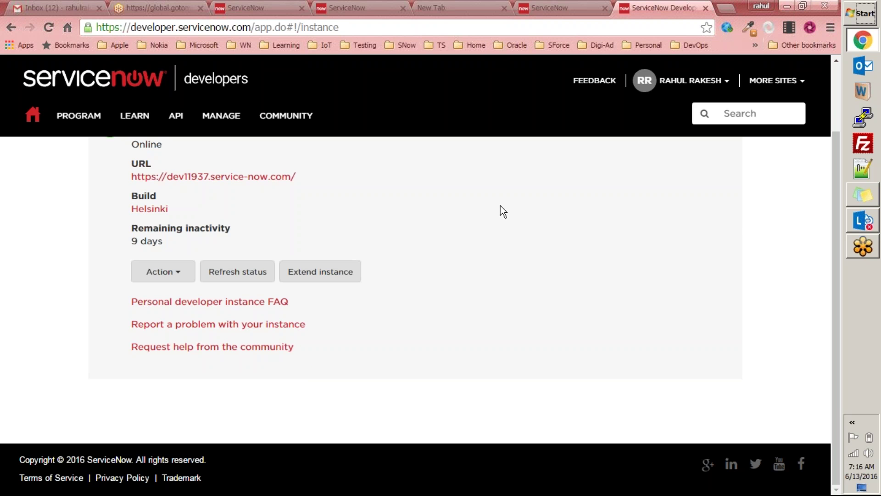
Step: Close the stray browser tabs and switch to the dev11952 Geneva instance
click(706, 8)
click(567, 9)
click(590, 8)
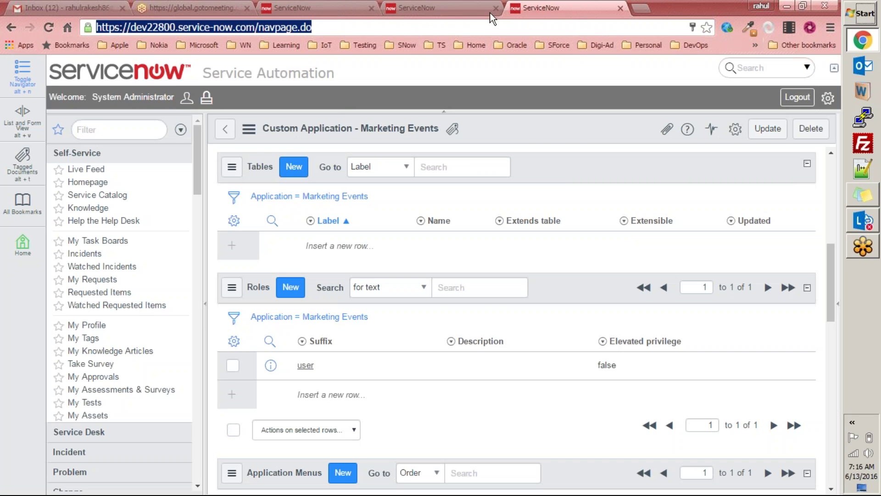
click(296, 6)
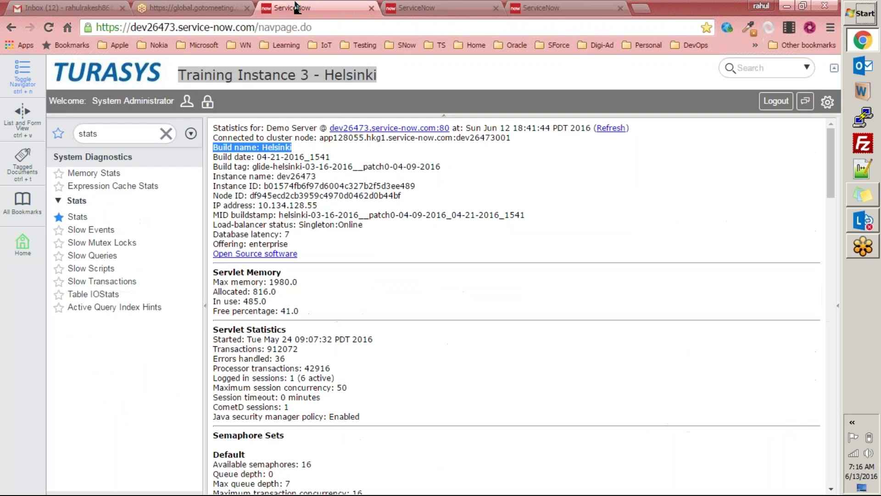
key(ctrl+Tab)
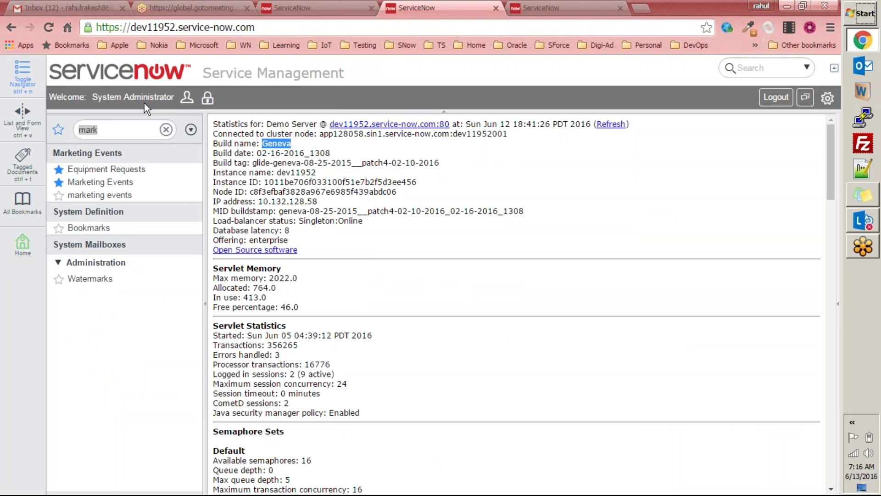
Step: Check the Equipment Requests list and new form, then open the Marketing Events list
click(106, 169)
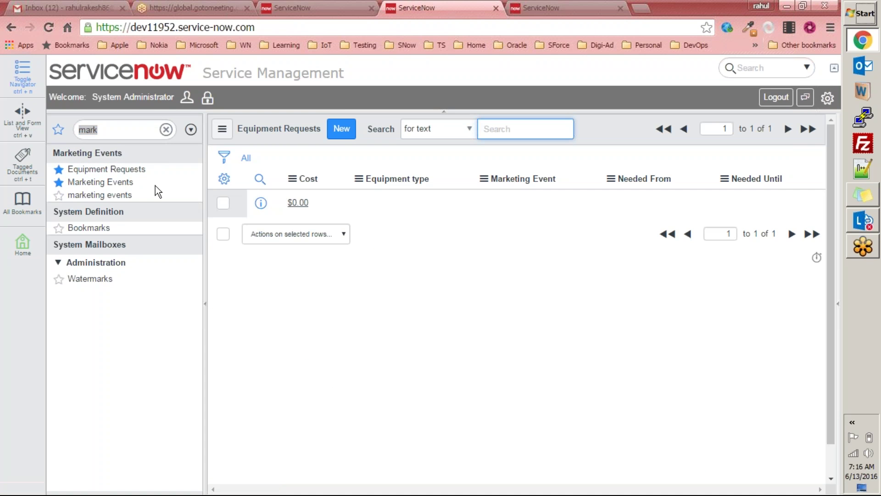
click(343, 133)
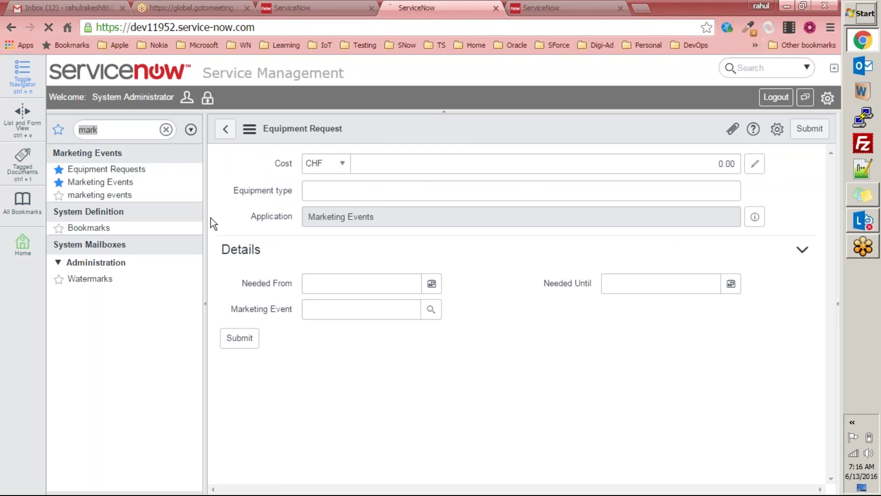
click(101, 181)
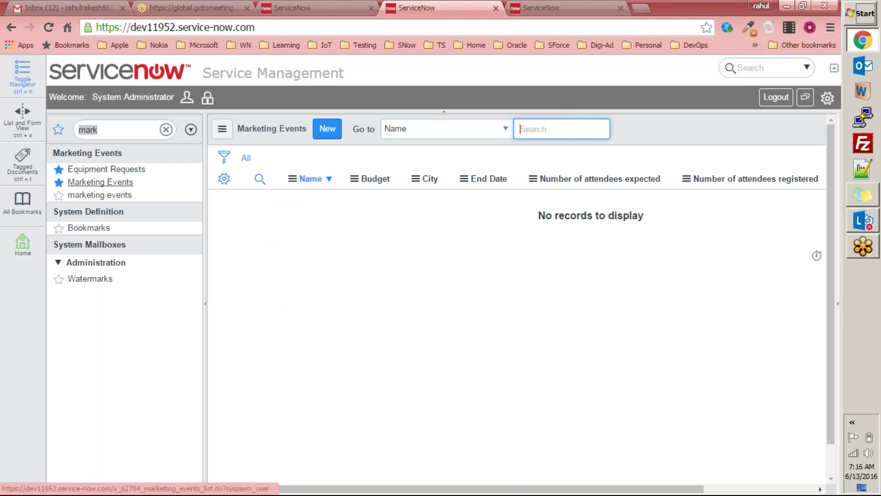
Step: Start a new Marketing Events record and find its City field lists no cities
click(328, 129)
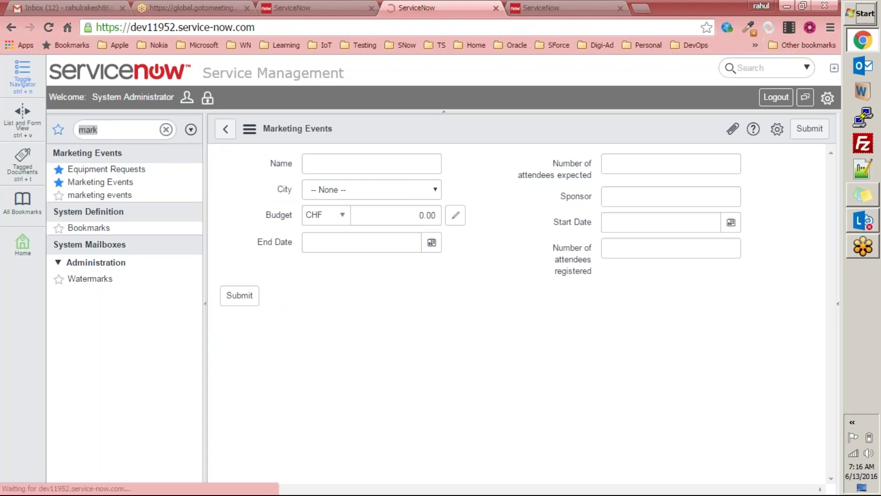
click(396, 188)
click(341, 184)
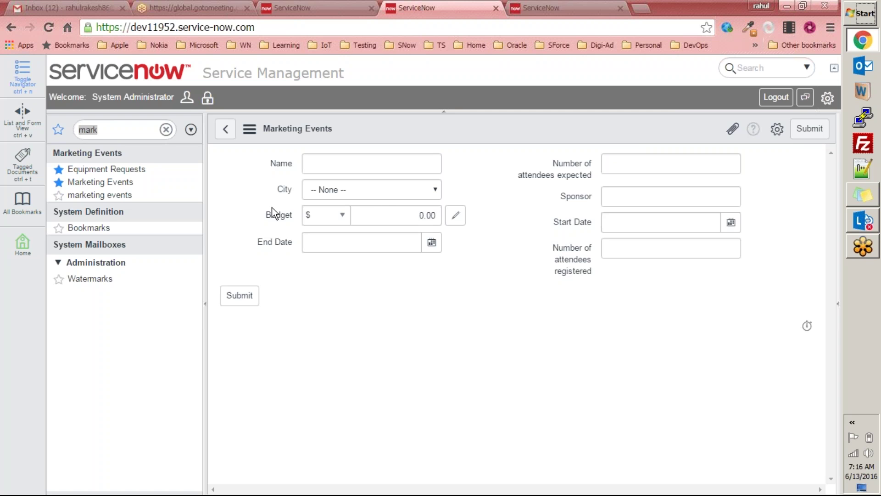
right_click(284, 188)
click(410, 382)
Step: Confirm City offers only -- None --, then bring up the form's configuration menu
click(432, 191)
click(495, 187)
click(438, 190)
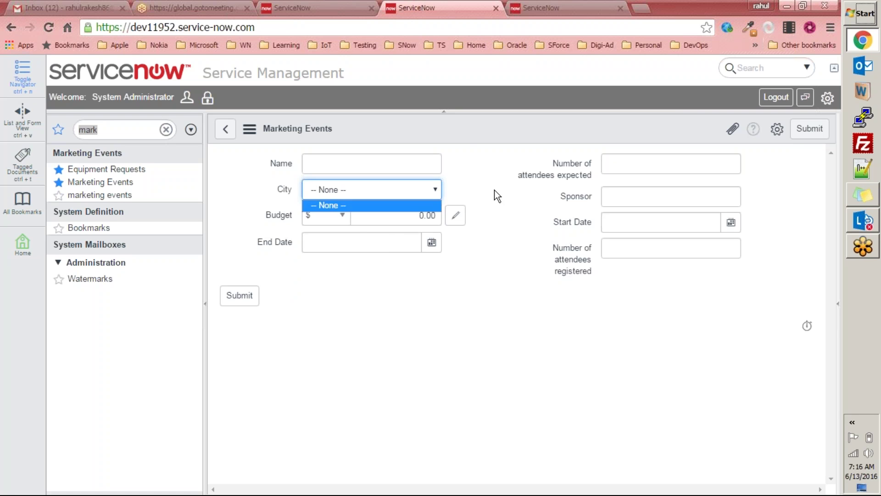
click(494, 193)
click(434, 190)
click(438, 186)
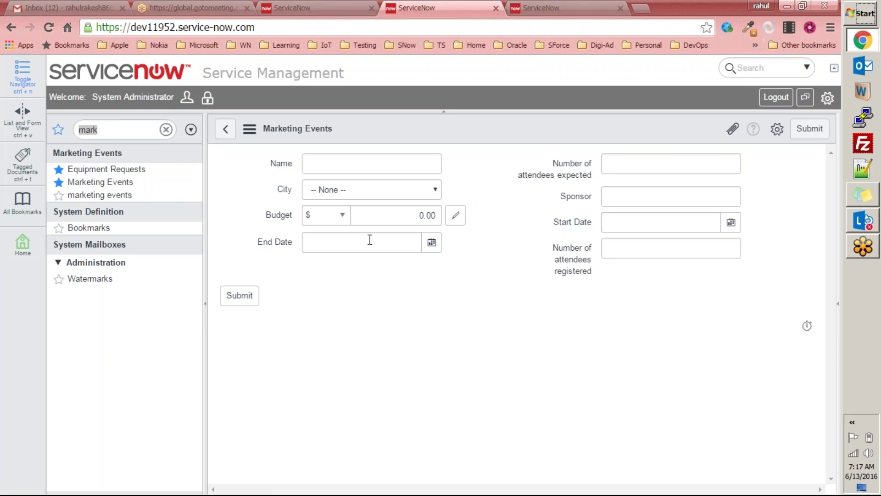
click(386, 196)
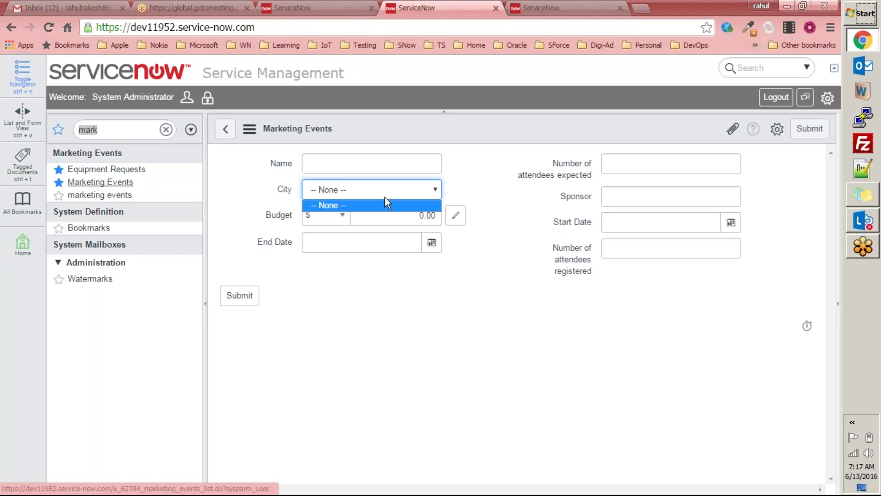
right_click(286, 188)
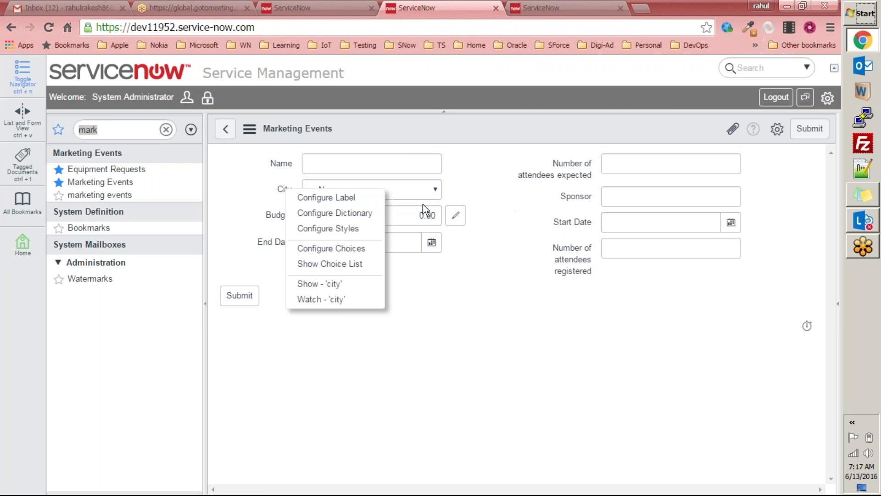
right_click(412, 133)
Step: Open Form Design and start creating choices for the City field
mouse_move(464, 164)
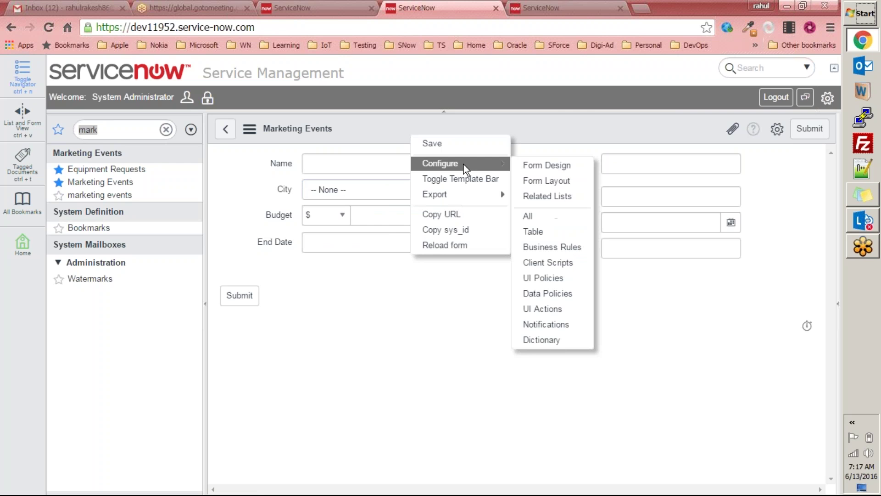
click(574, 168)
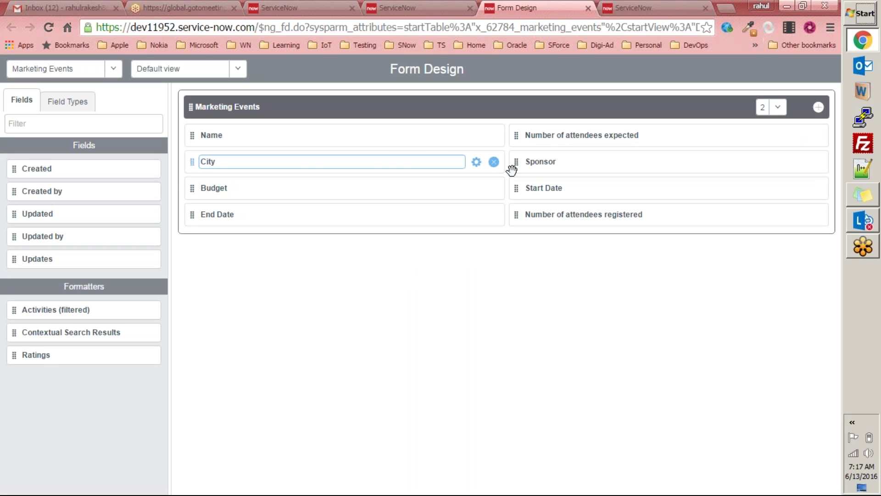
click(476, 163)
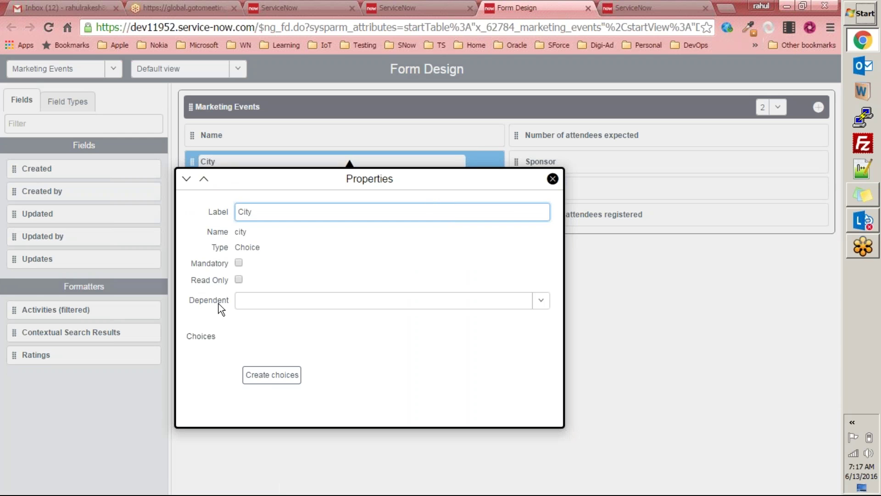
click(271, 377)
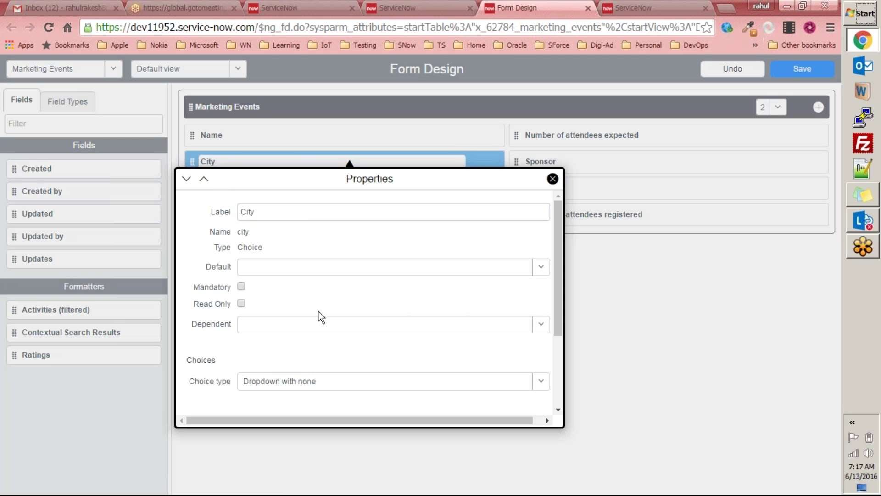
scroll(318, 310, down, 3)
Step: Enter City choices New Delhi, Denver, London, Paris, Munich, Washington and New York
click(237, 310)
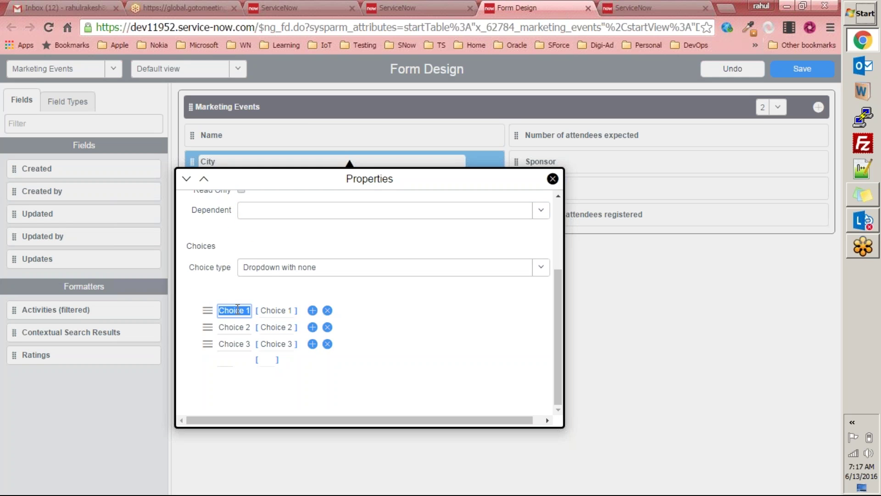
text(New Delhi)
key(Tab)
key(Tab)
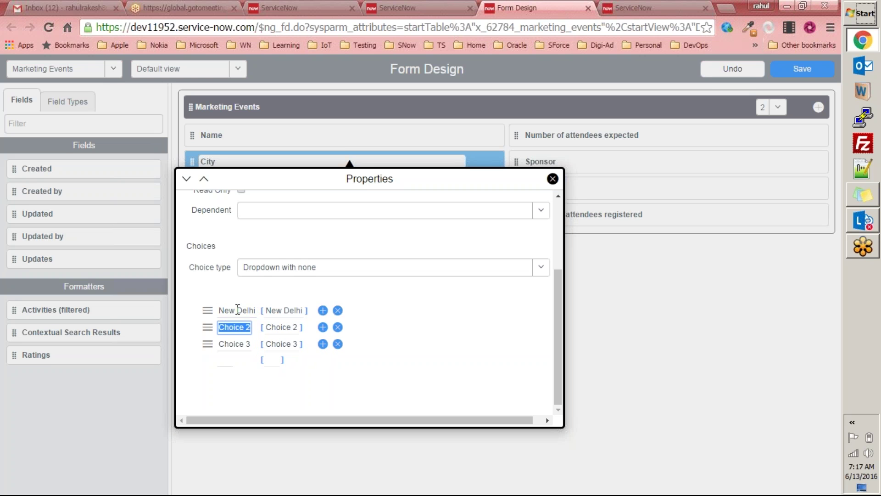
text(Denver)
key(Tab)
key(Tab)
text(Lond)
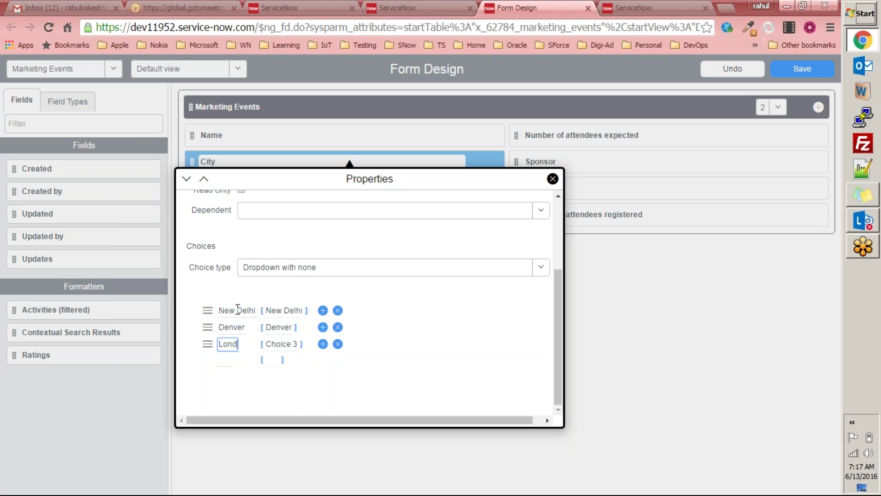
text(on)
key(Tab)
key(Tab)
text(P)
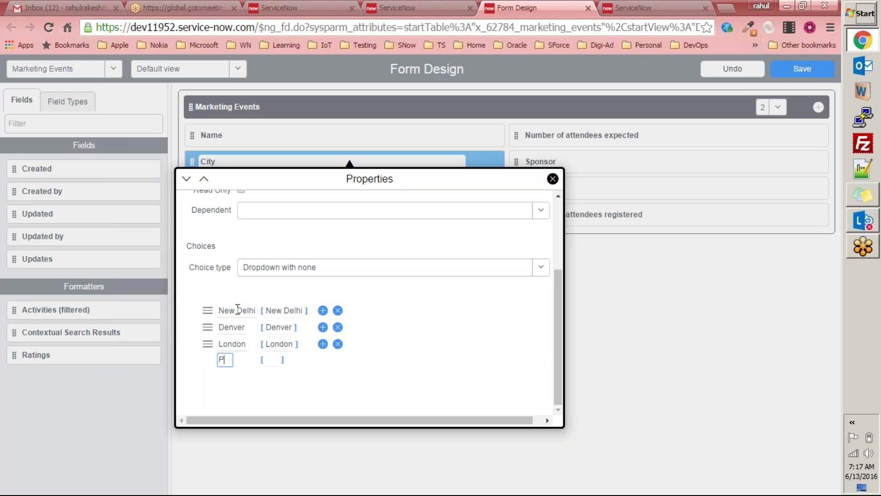
text(aris)
key(Tab)
key(Tab)
text(Munich)
key(Tab)
key(Tab)
text(Washingto)
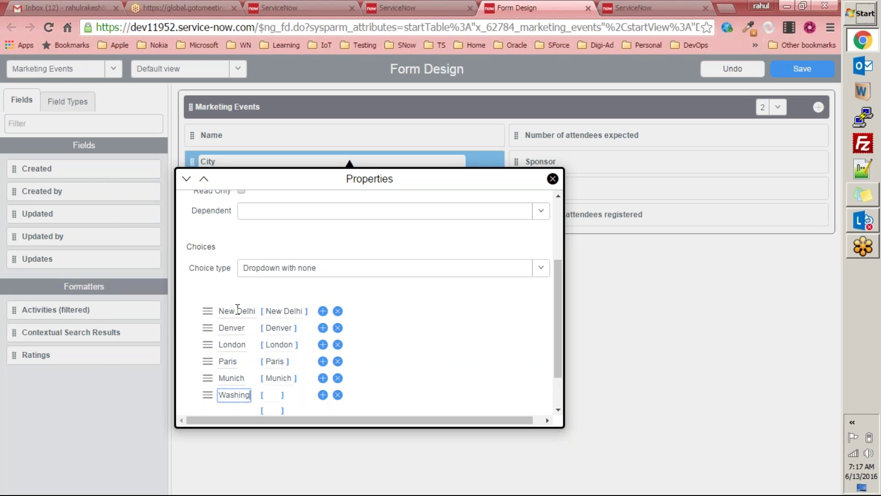
text(n)
key(Tab)
key(Tab)
text(New York)
key(Tab)
Step: Close the City properties panel and save the form design
scroll(238, 309, down, 2)
scroll(365, 366, up, 5)
click(552, 179)
click(809, 71)
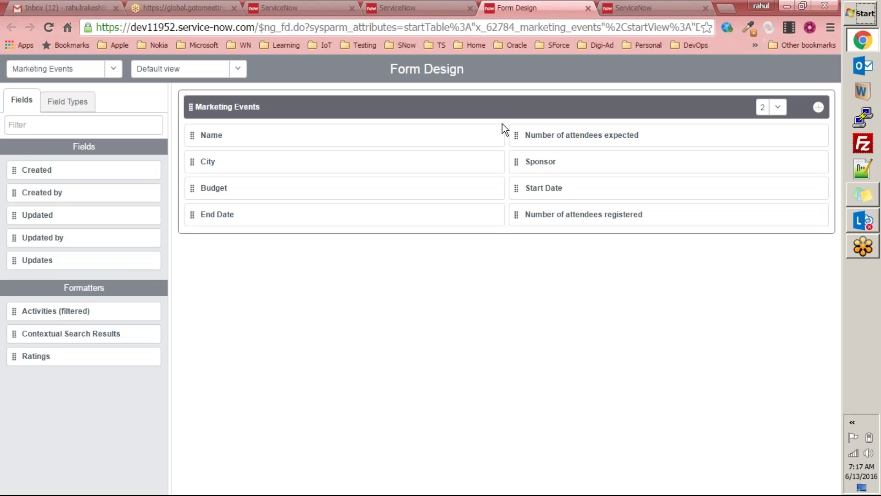
Step: Close the form designer, reload the Marketing Events form, and clear the navigator filter
key(ctrl+w)
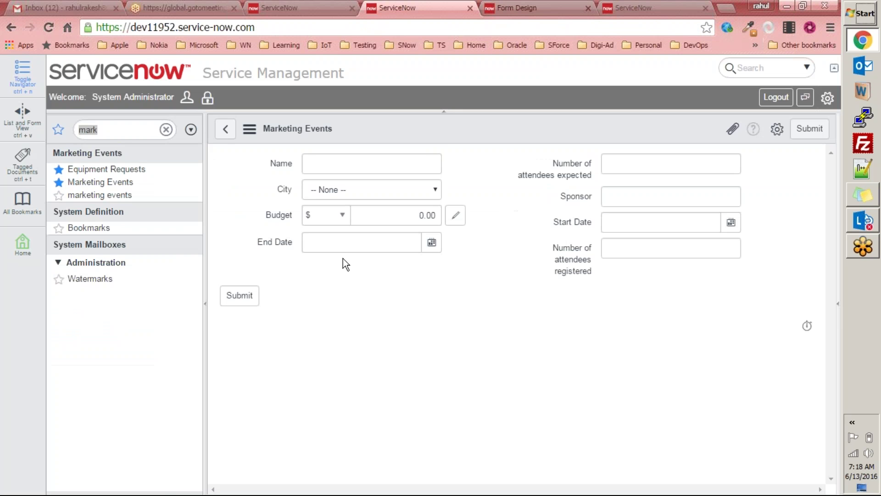
right_click(444, 129)
click(482, 239)
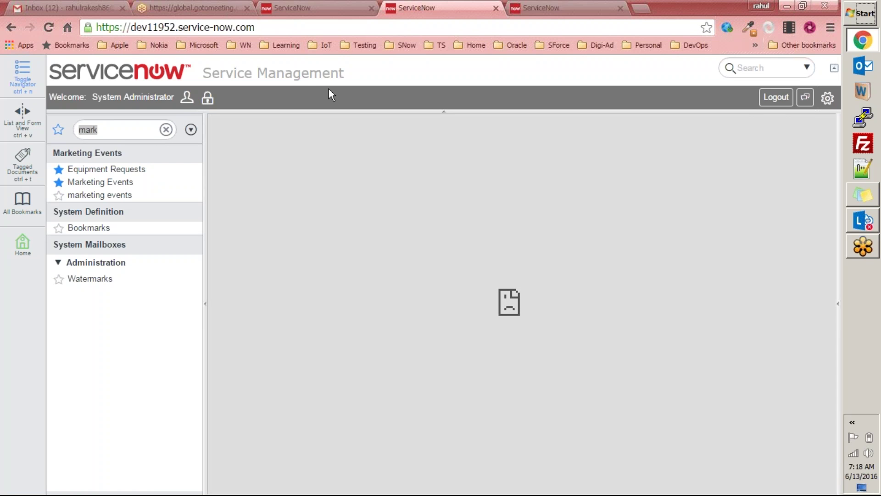
click(166, 129)
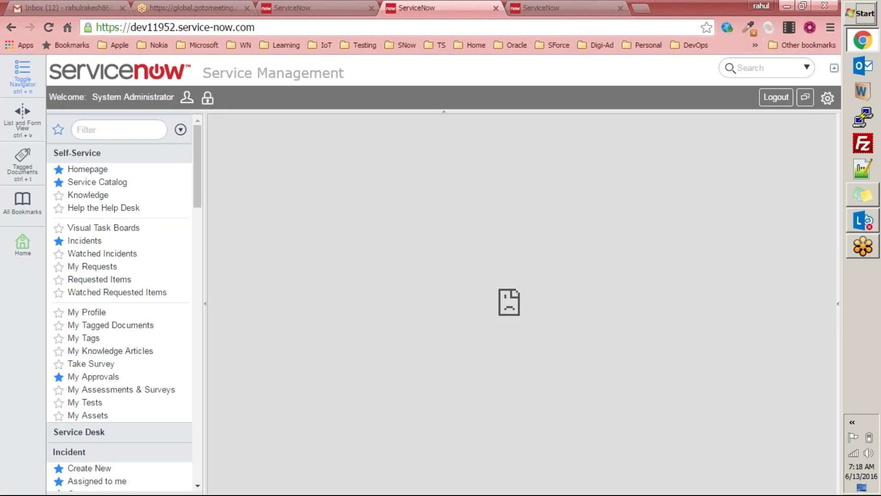
click(551, 8)
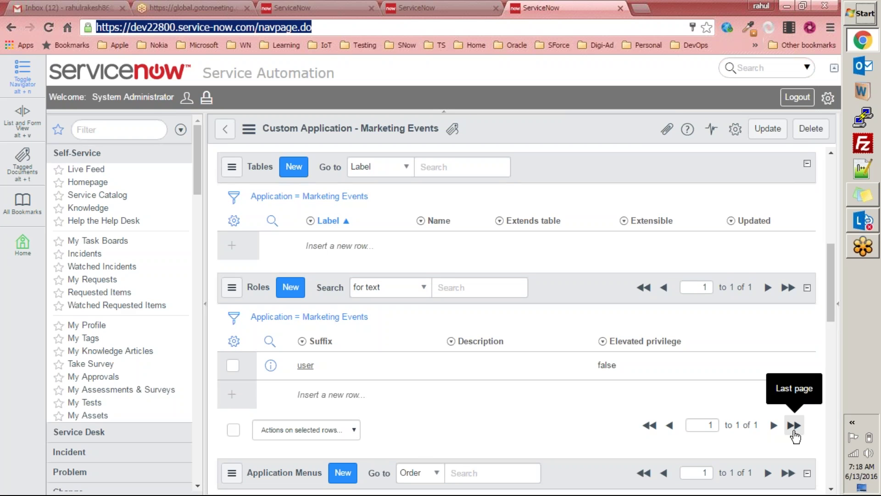
scroll(556, 363, up, 3)
scroll(576, 367, down, 6)
scroll(578, 368, down, 4)
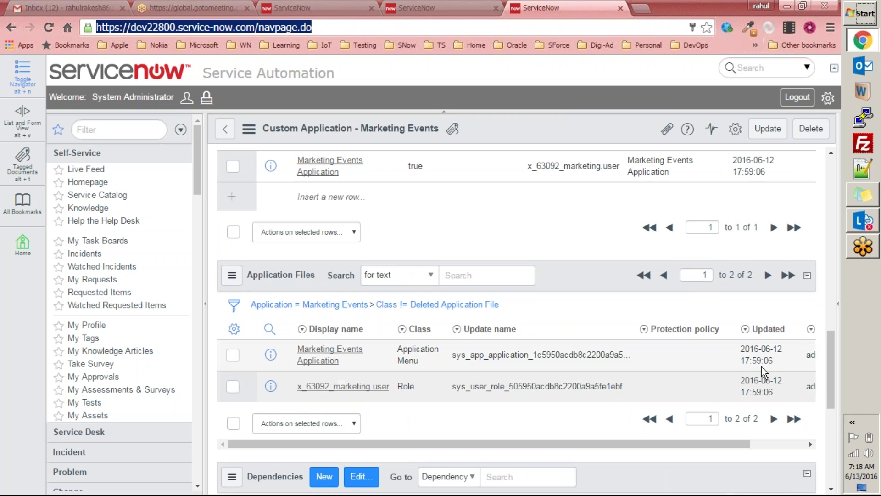
click(60, 6)
click(551, 139)
click(198, 140)
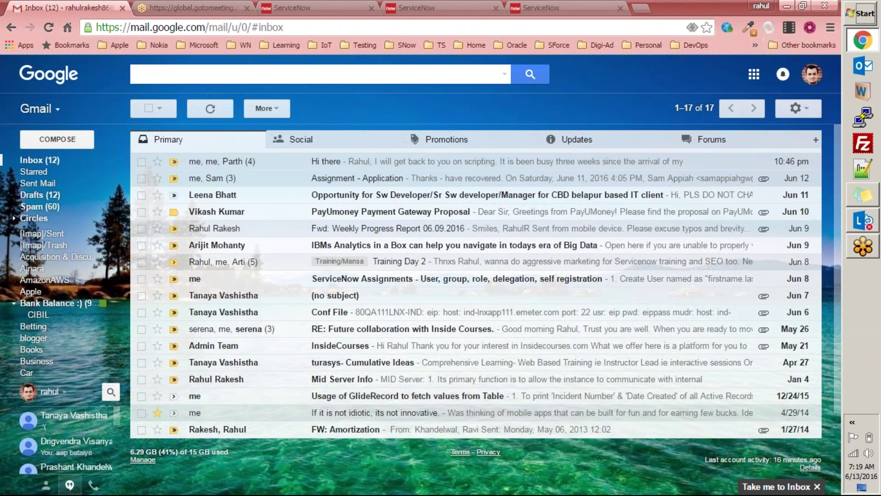
click(588, 7)
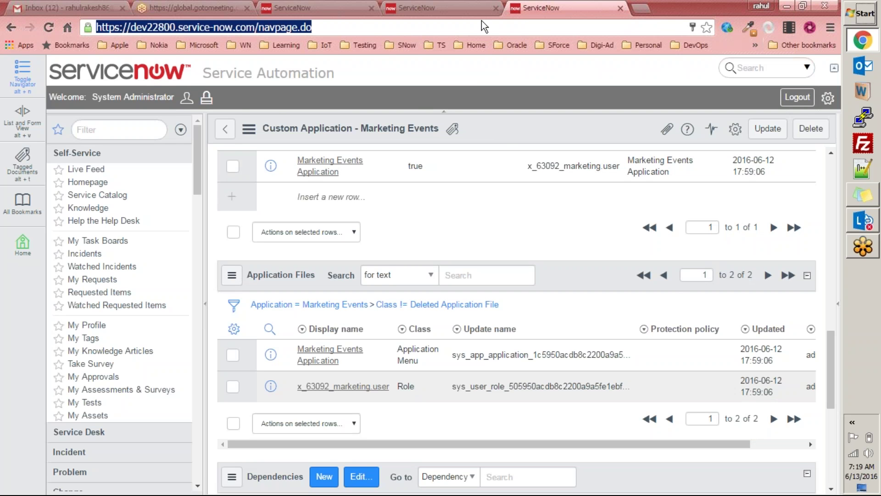
scroll(480, 203, up, 15)
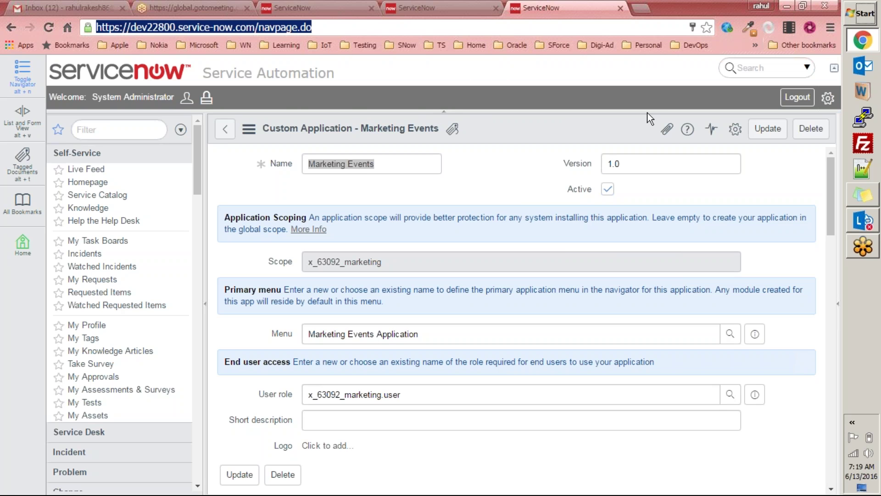
click(492, 12)
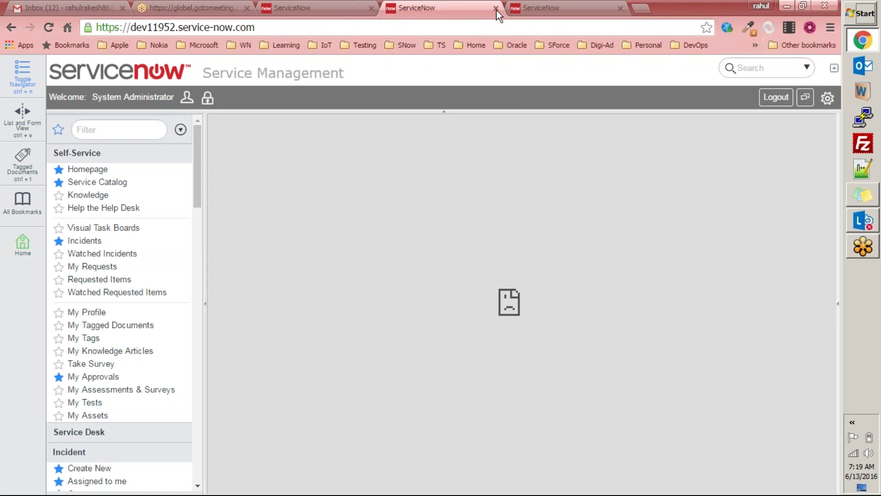
Step: Close the dev22800 tab and switch to the Training Instance 3 (dev26473) homepage
click(496, 8)
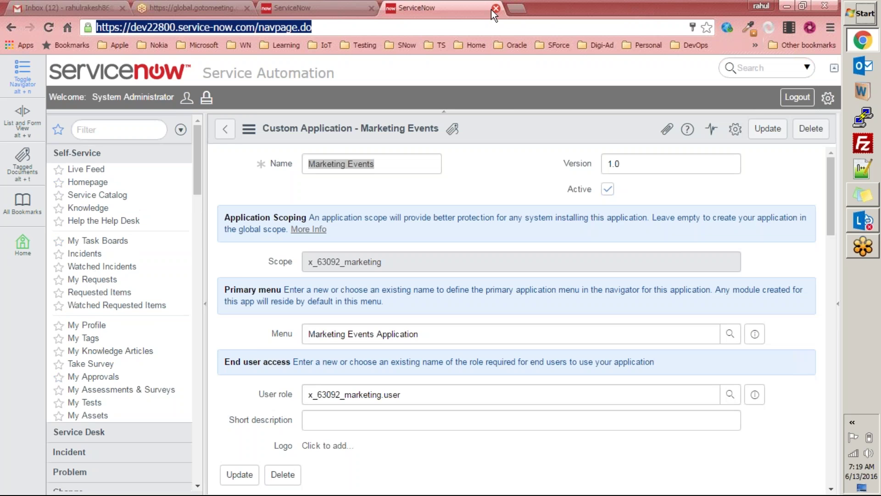
click(329, 7)
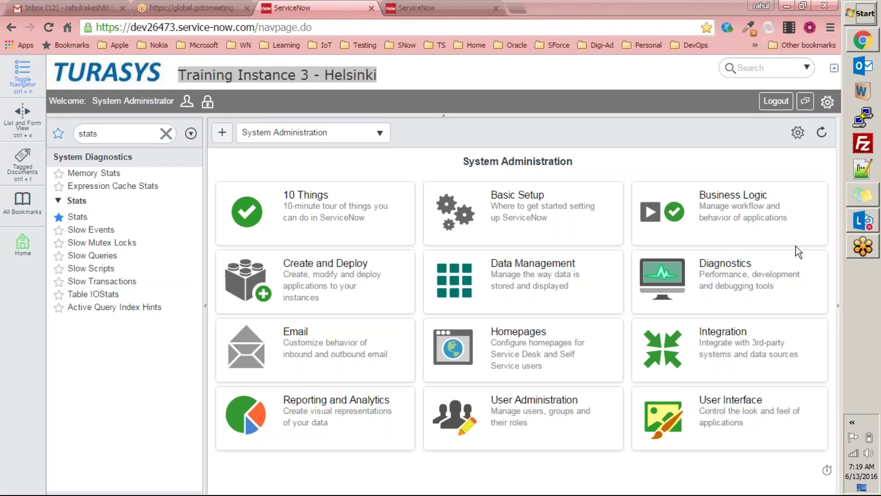
click(440, 81)
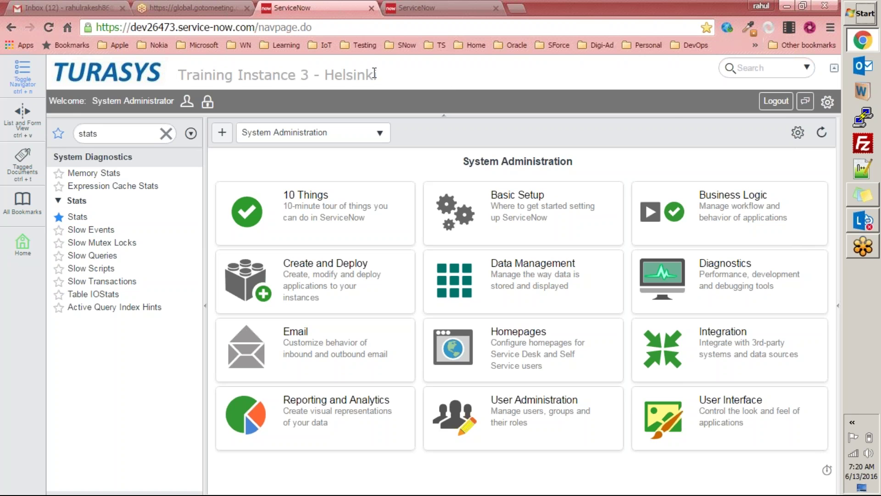
drag(373, 74, 178, 75)
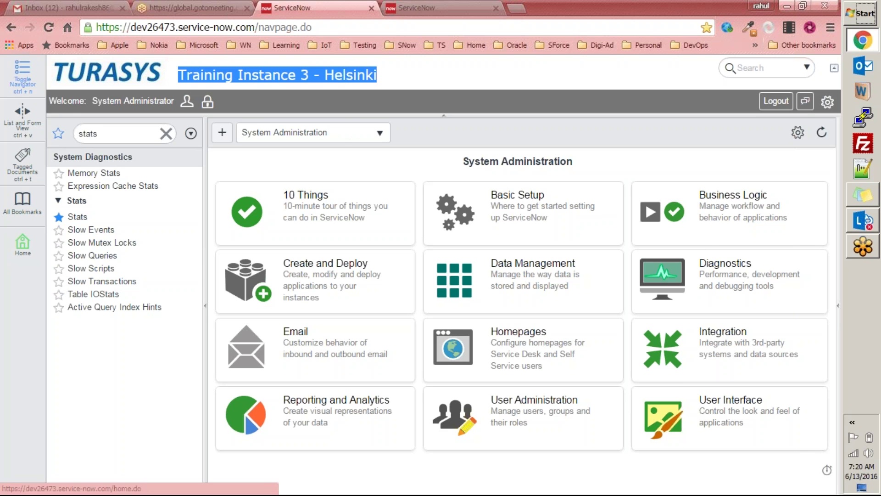
Step: Filter the navigator for 'applications' and open Marketing Events in Studio, maximised
click(166, 133)
click(132, 134)
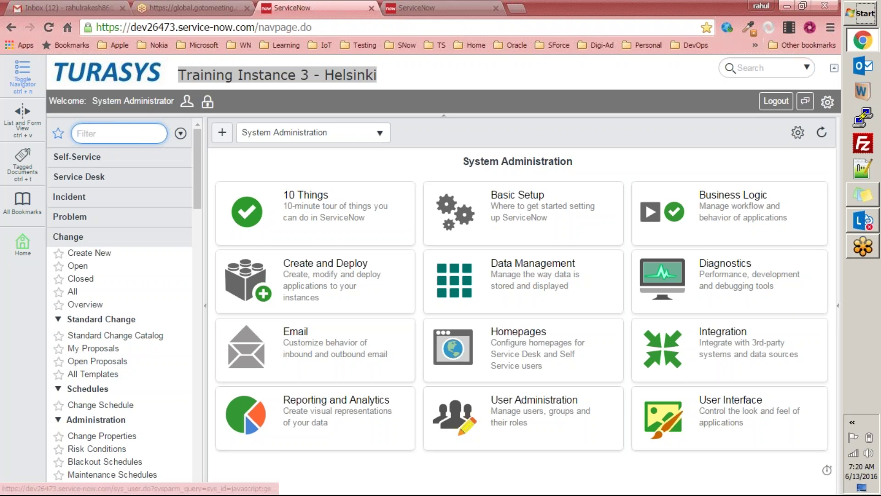
text(applications)
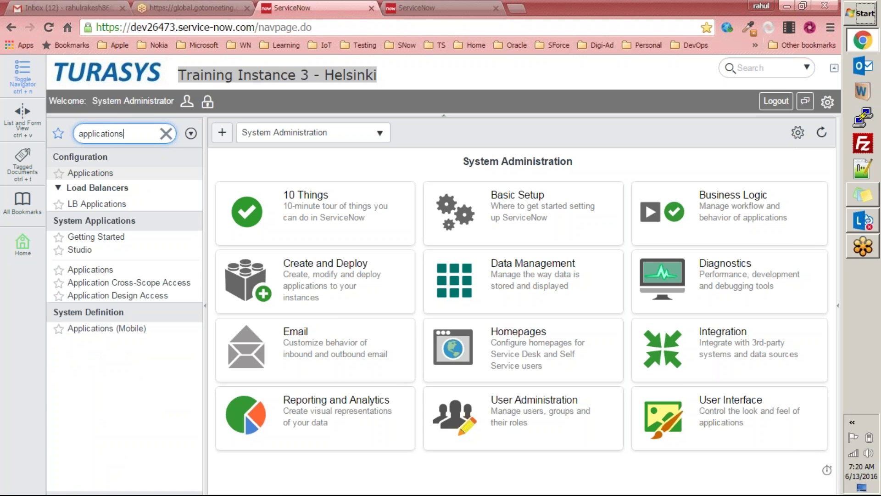
click(99, 270)
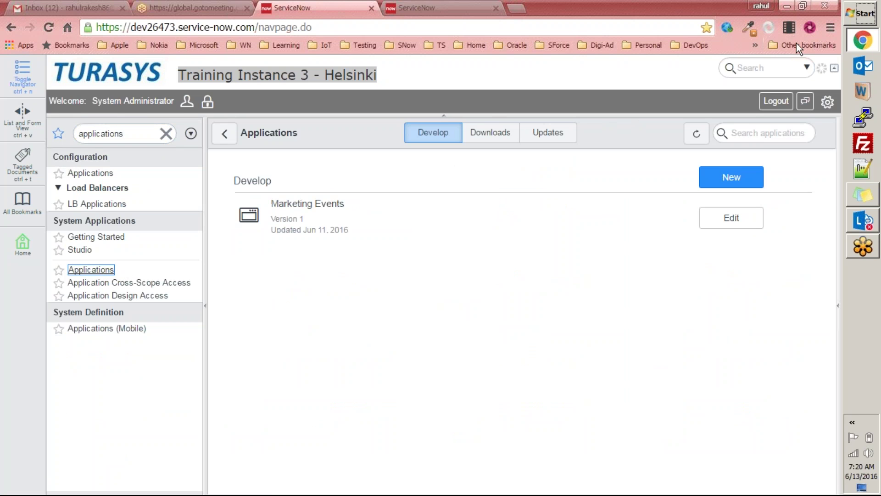
click(740, 216)
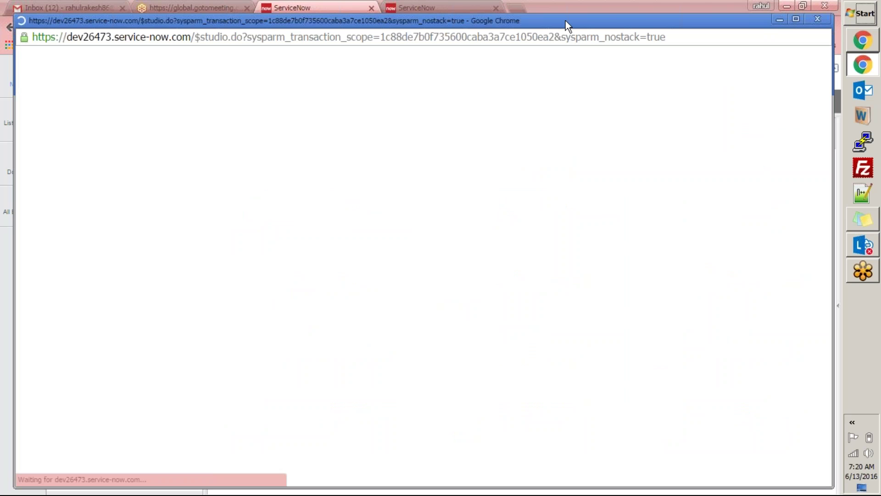
double_click(566, 20)
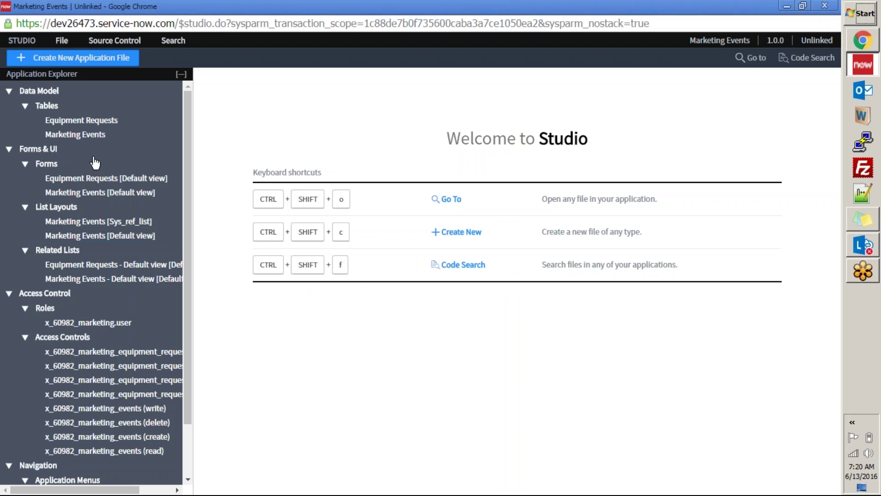
Step: Open the Equipment Requests table definition and highlight its Task parent table
click(71, 121)
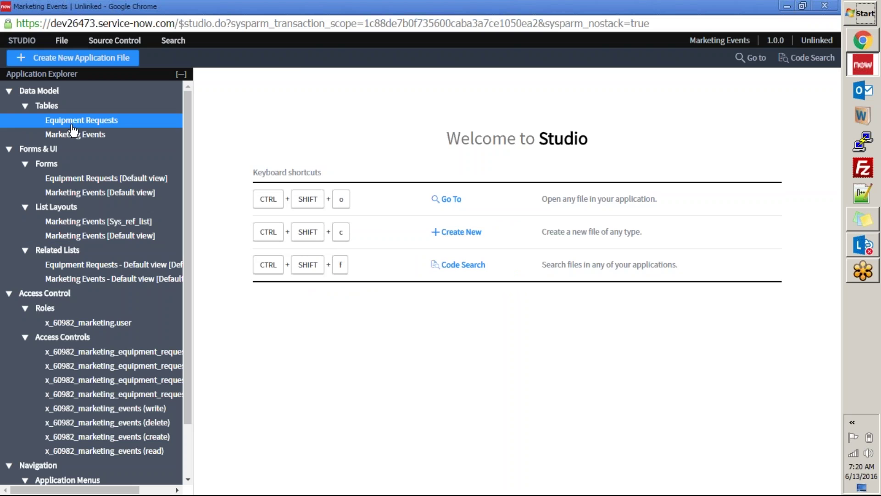
click(97, 268)
click(65, 122)
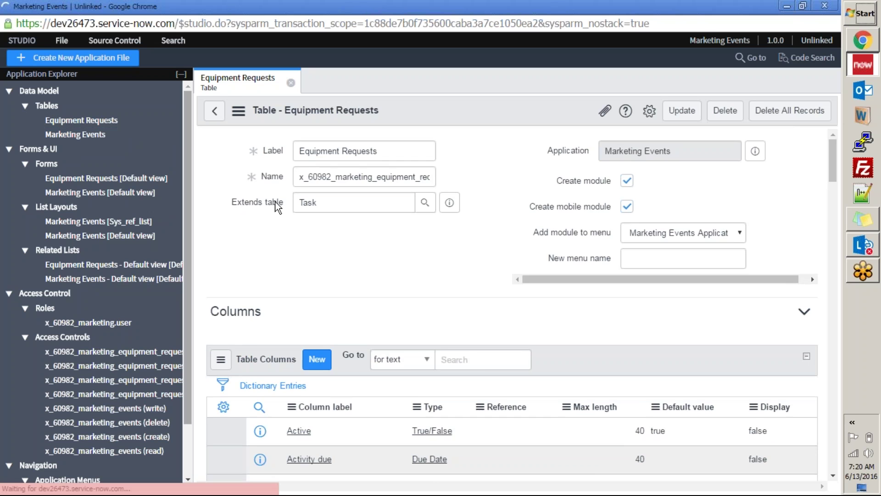
double_click(365, 249)
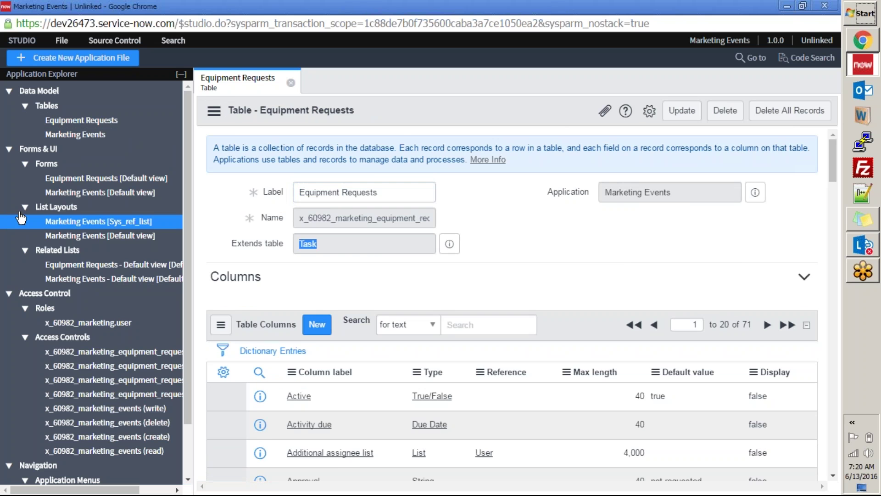
scroll(544, 242, down, 1)
scroll(528, 239, up, 1)
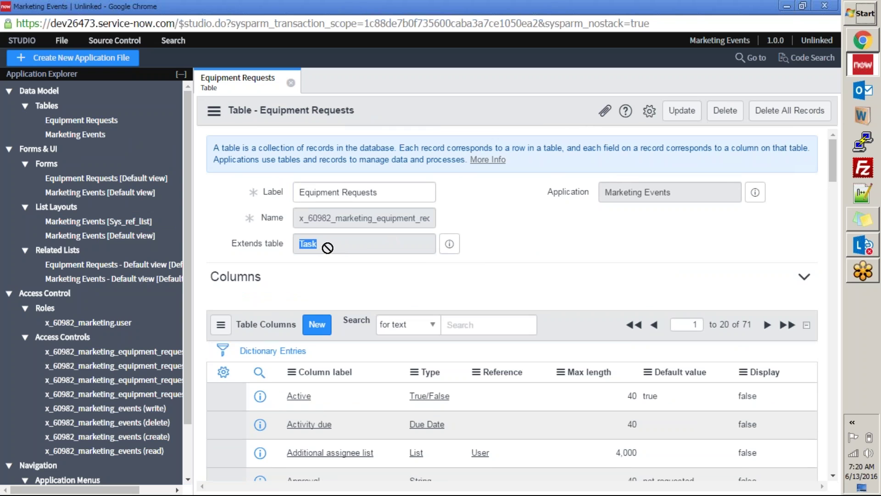
click(405, 192)
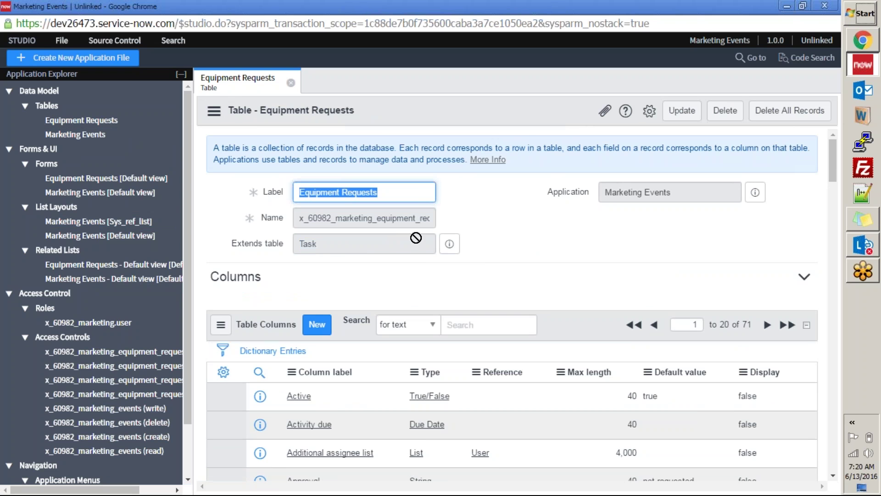
drag(347, 244, 255, 238)
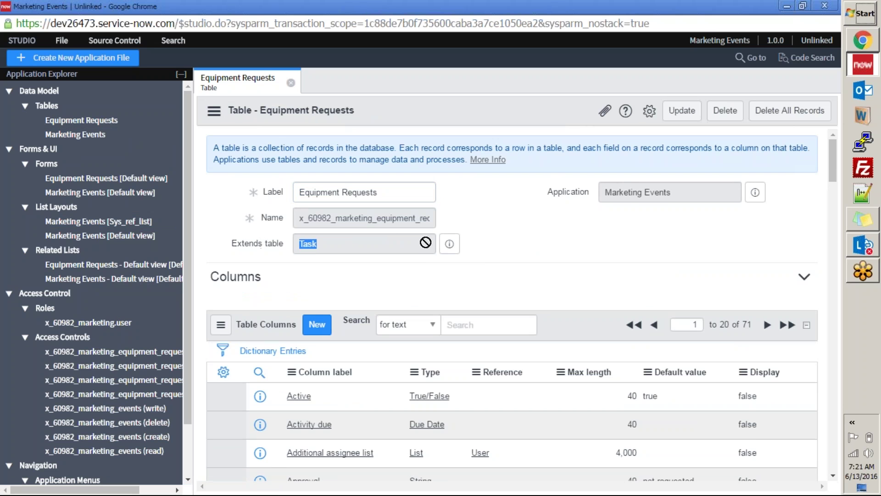
Step: Create a new table file in Studio labelled 'table name'
click(99, 65)
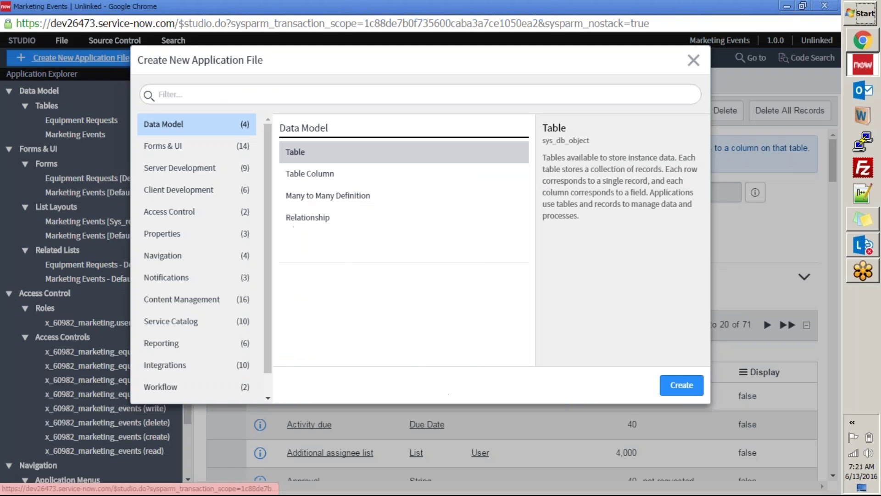
double_click(310, 155)
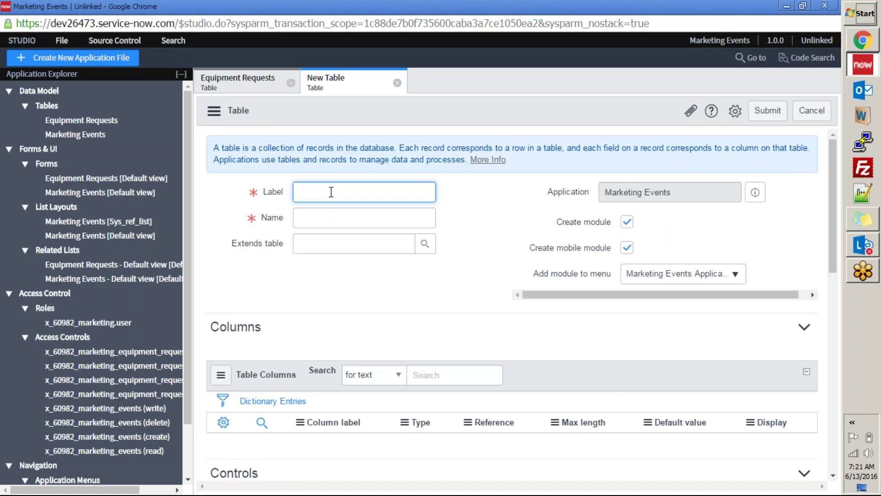
text(table name)
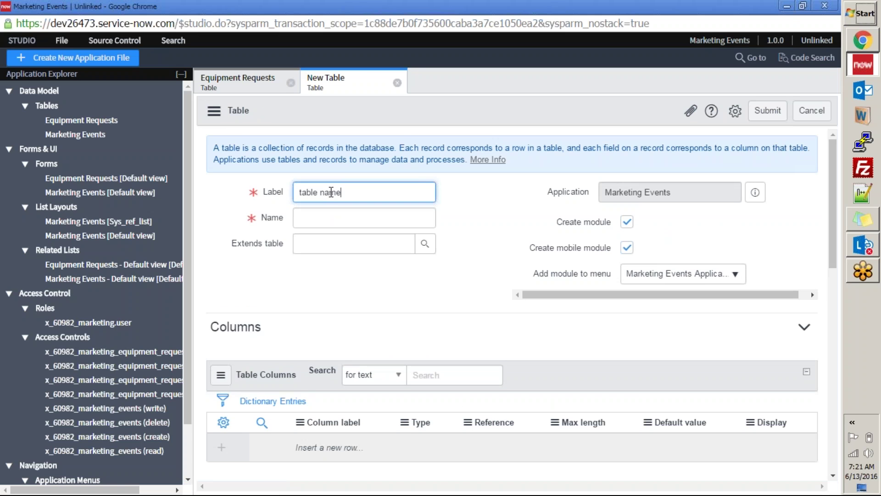
key(Tab)
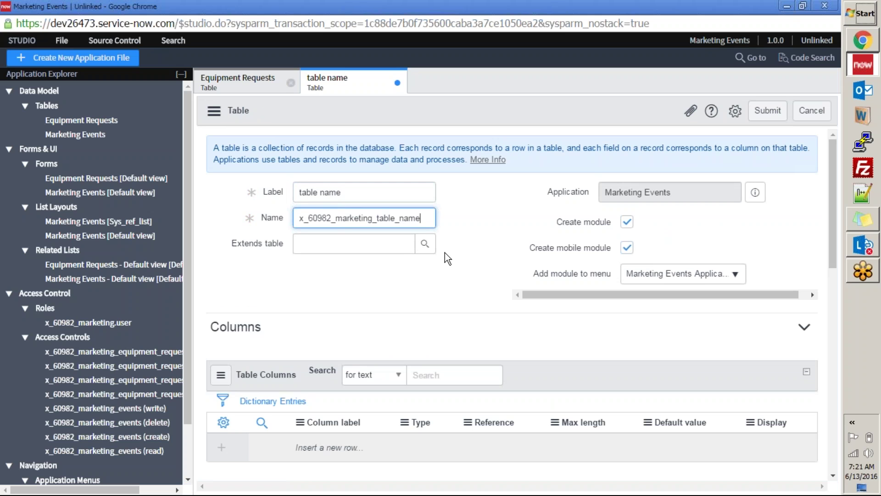
Step: Search the table lookup for 'task' and set the new table to extend Task
click(425, 243)
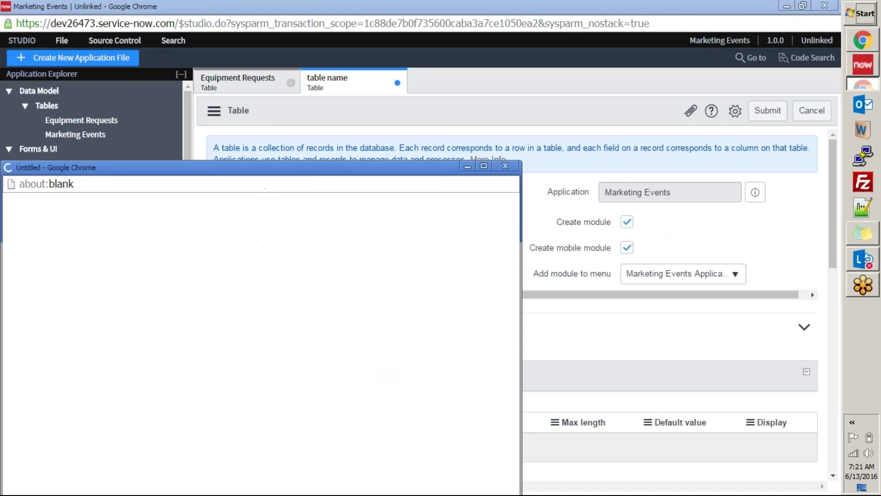
drag(265, 173, 442, 115)
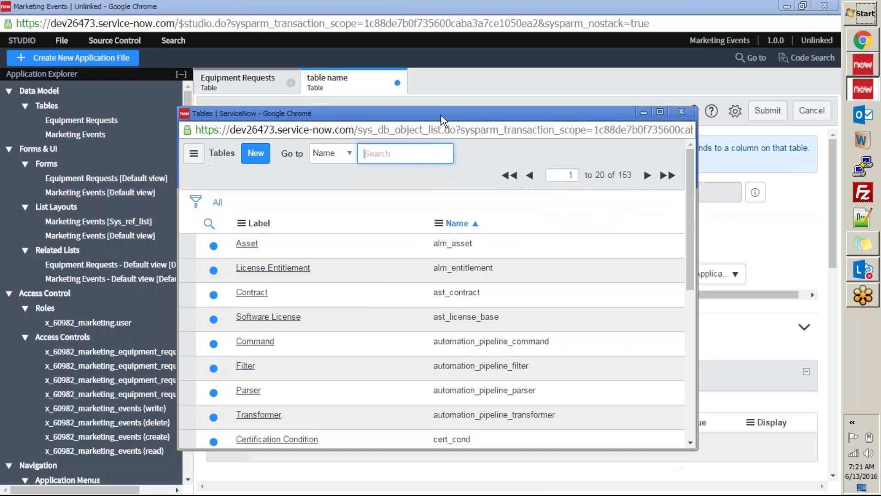
text(tas)
key(BackSpace)
text(k)
key(BackSpace)
text(sk)
text(task)
key(Return)
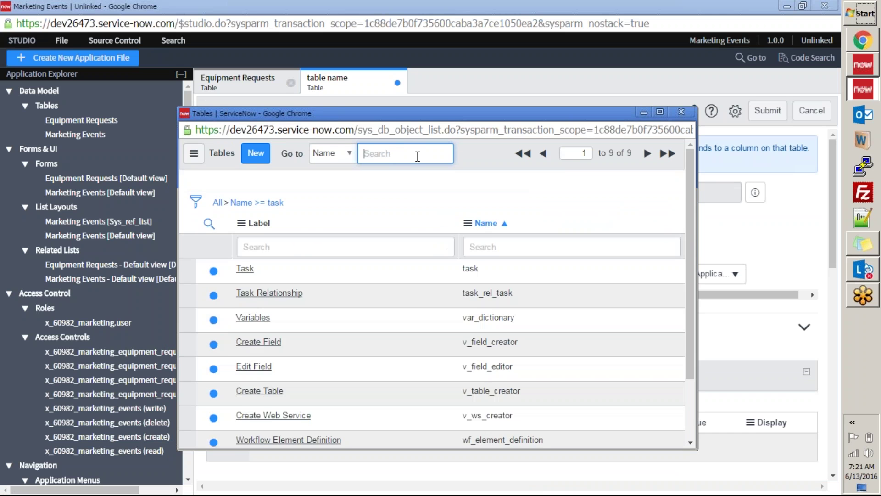
click(246, 250)
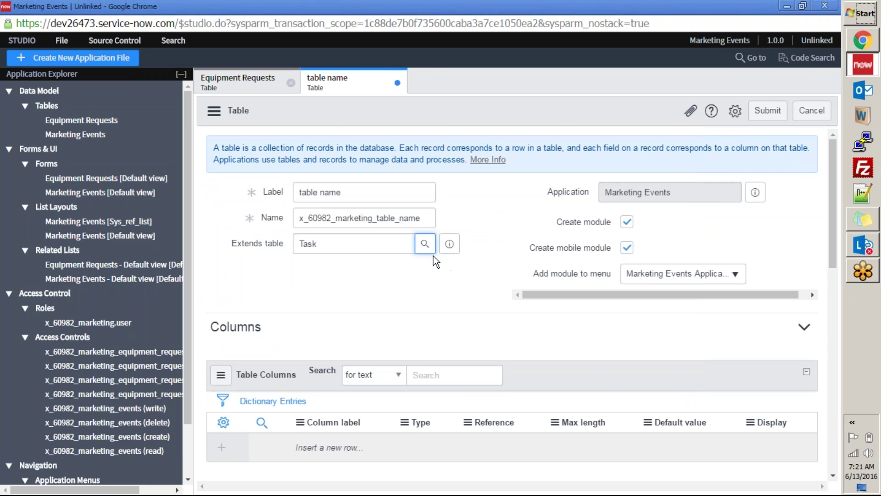
Step: Review the draft table, highlighting its Task parent and the table name label
scroll(362, 246, down, 5)
scroll(368, 241, up, 5)
scroll(376, 242, down, 2)
scroll(375, 242, down, 2)
scroll(329, 327, down, 8)
scroll(381, 237, up, 6)
scroll(340, 327, up, 6)
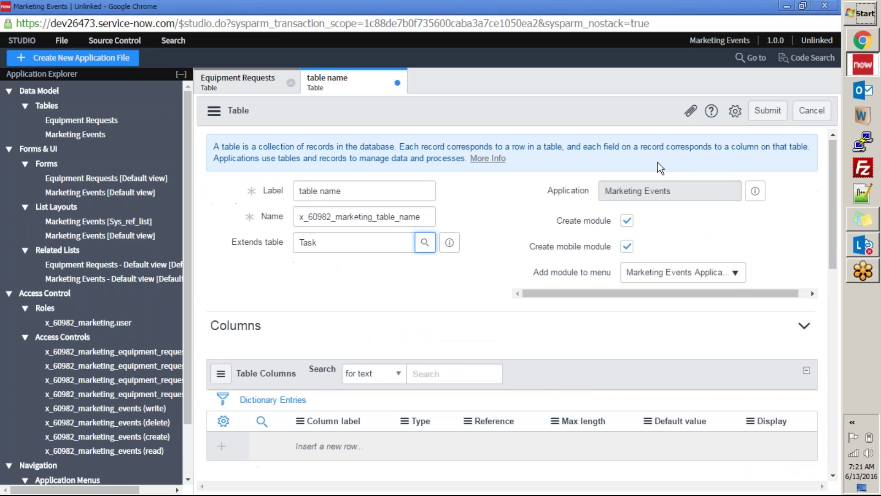
scroll(356, 298, down, 7)
scroll(341, 302, up, 7)
scroll(368, 266, down, 1)
scroll(367, 248, up, 1)
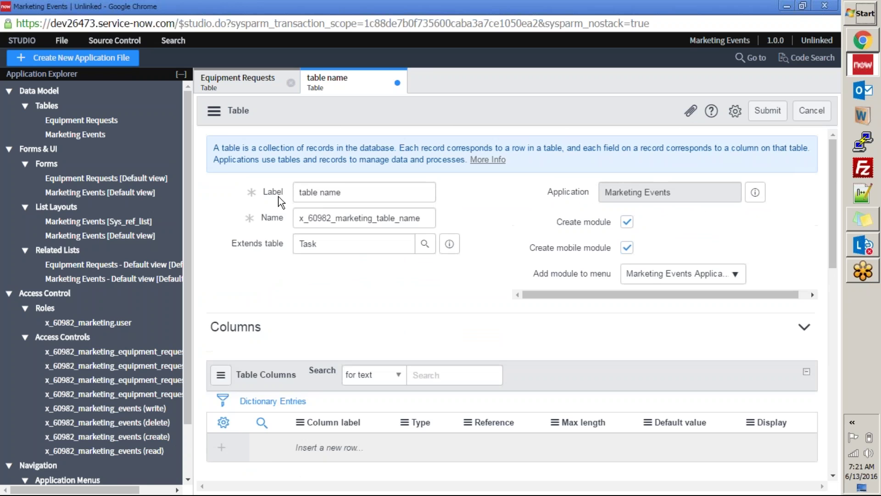
scroll(443, 278, down, 4)
scroll(409, 275, up, 4)
double_click(298, 240)
scroll(410, 270, down, 4)
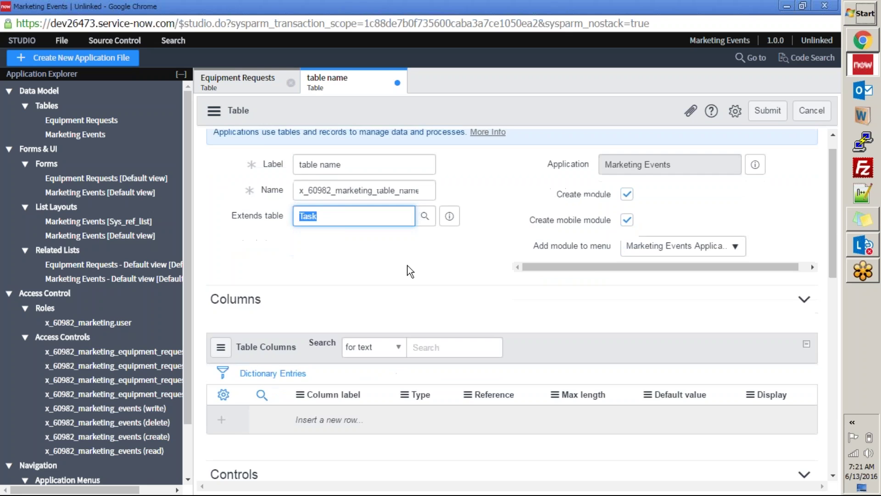
scroll(328, 292, up, 4)
drag(348, 194, 255, 198)
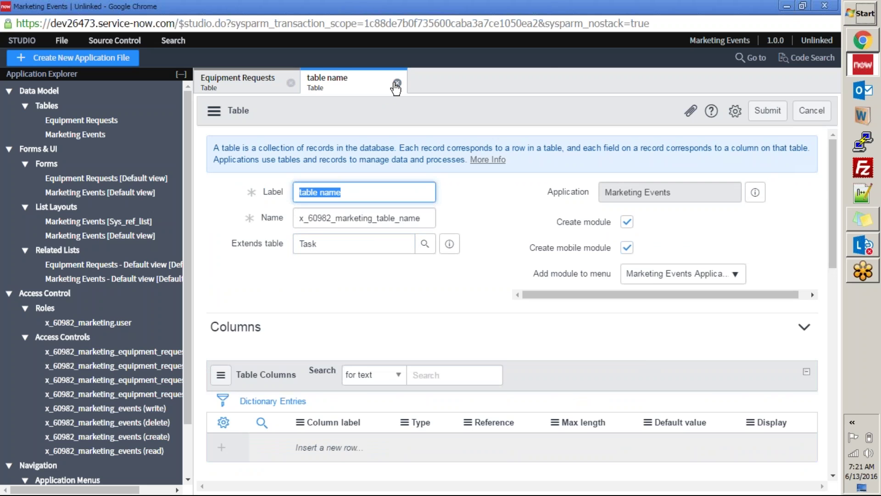
click(396, 83)
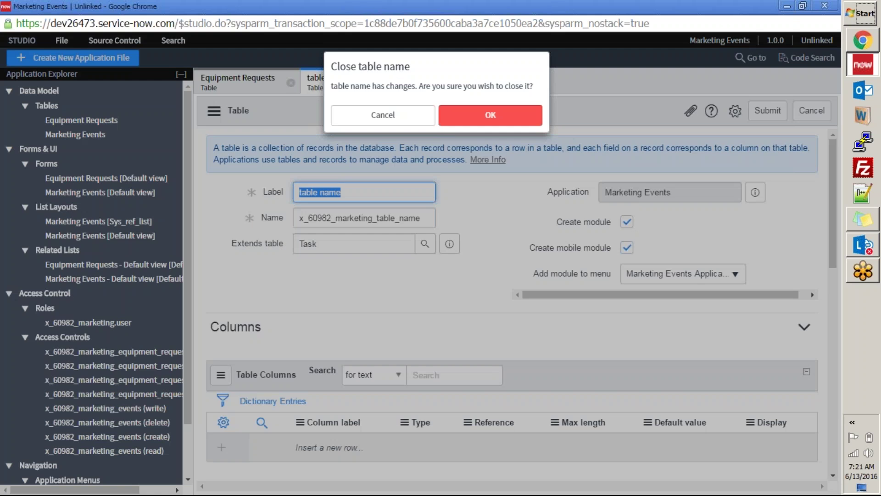
click(473, 115)
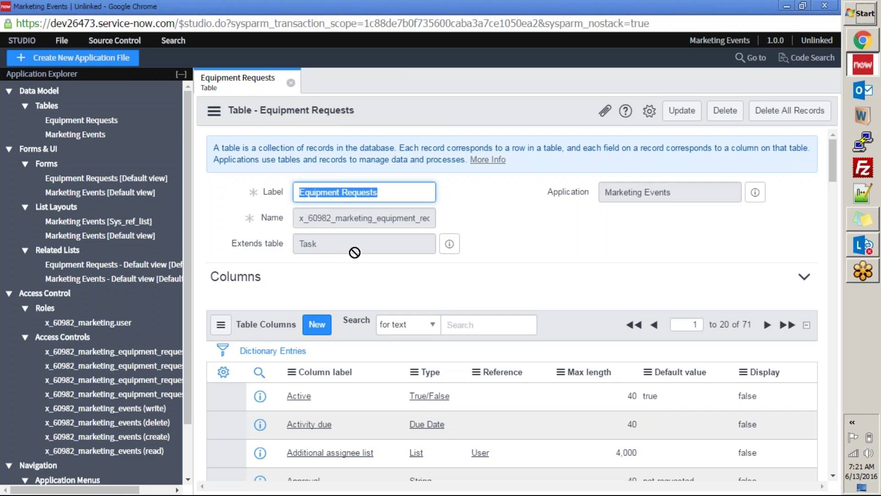
click(87, 134)
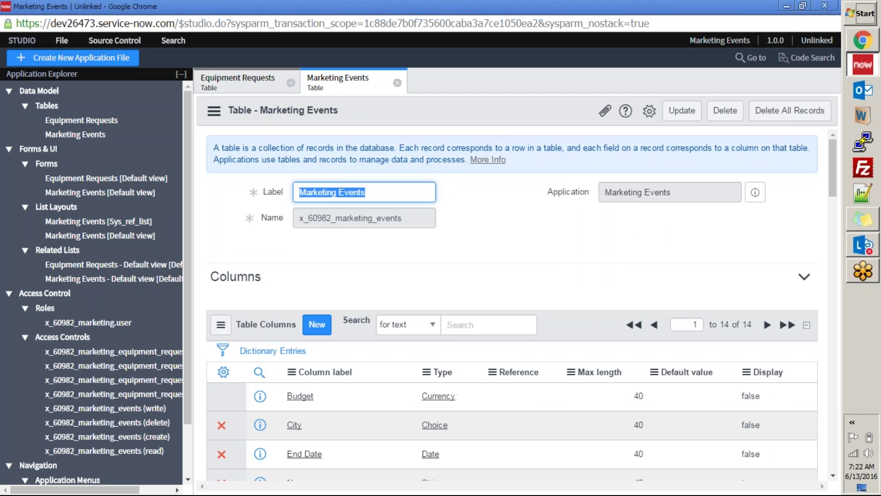
click(491, 229)
scroll(491, 229, down, 5)
scroll(492, 229, up, 5)
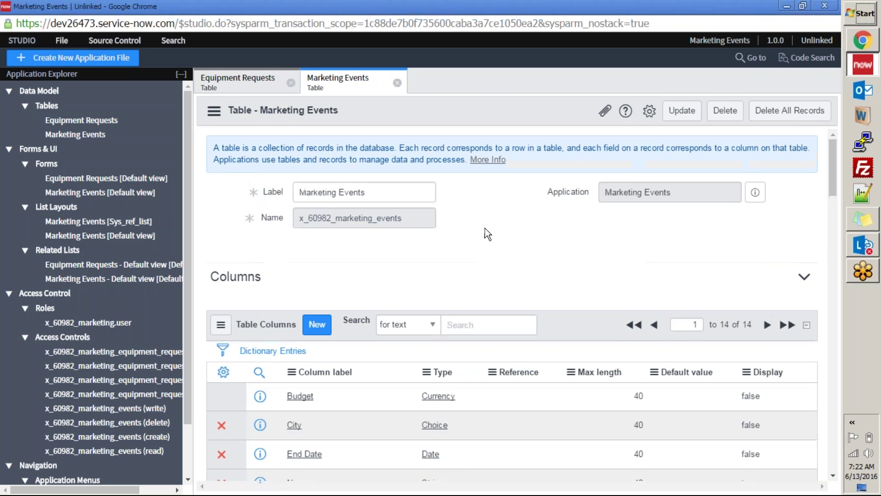
scroll(424, 224, down, 5)
scroll(413, 240, up, 5)
scroll(415, 241, down, 5)
scroll(412, 236, down, 5)
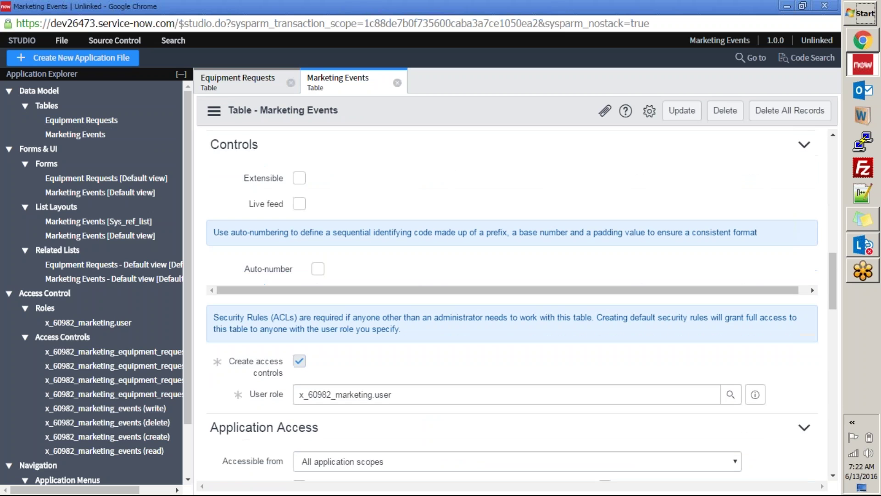
scroll(411, 236, up, 10)
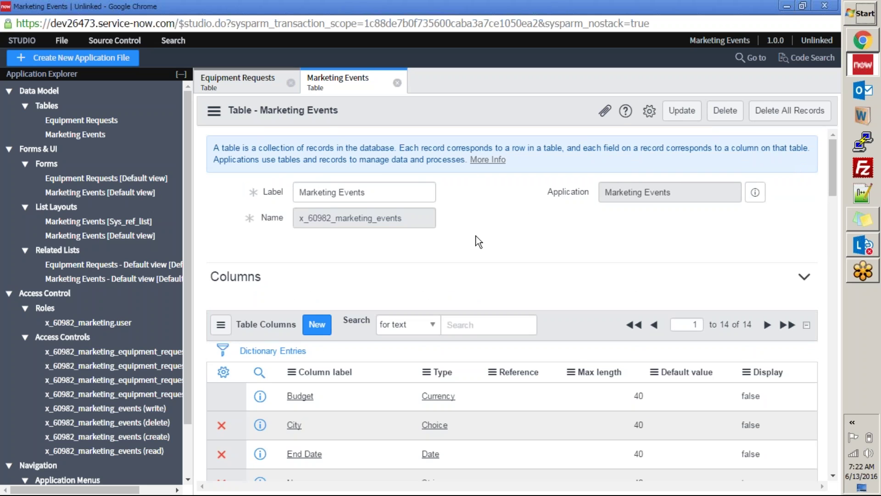
scroll(476, 237, down, 8)
scroll(474, 238, up, 8)
scroll(376, 255, down, 15)
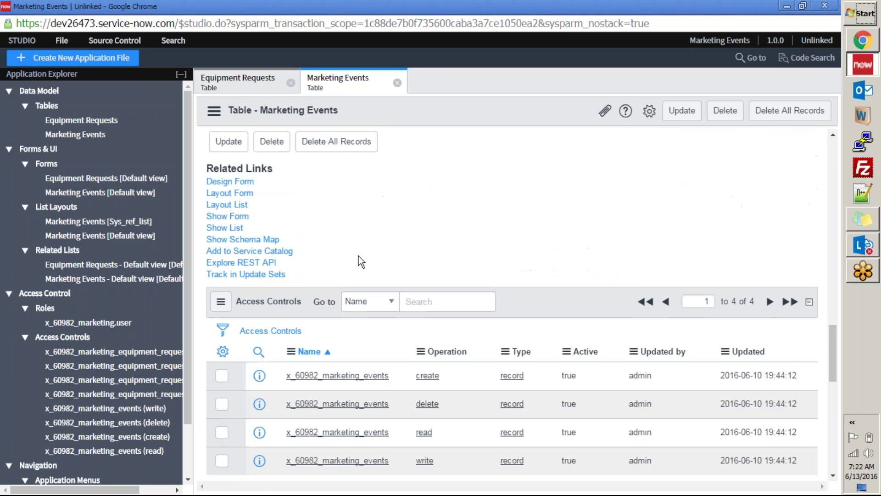
scroll(359, 259, up, 15)
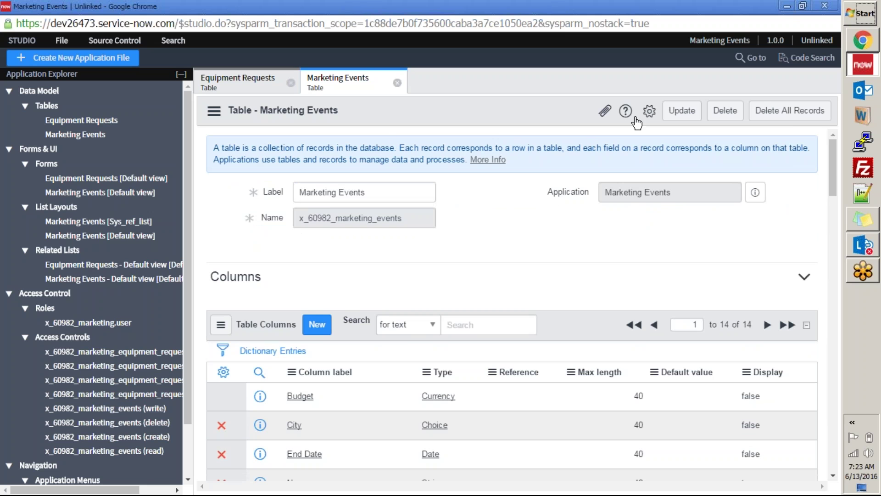
scroll(512, 255, down, 2)
scroll(511, 255, up, 2)
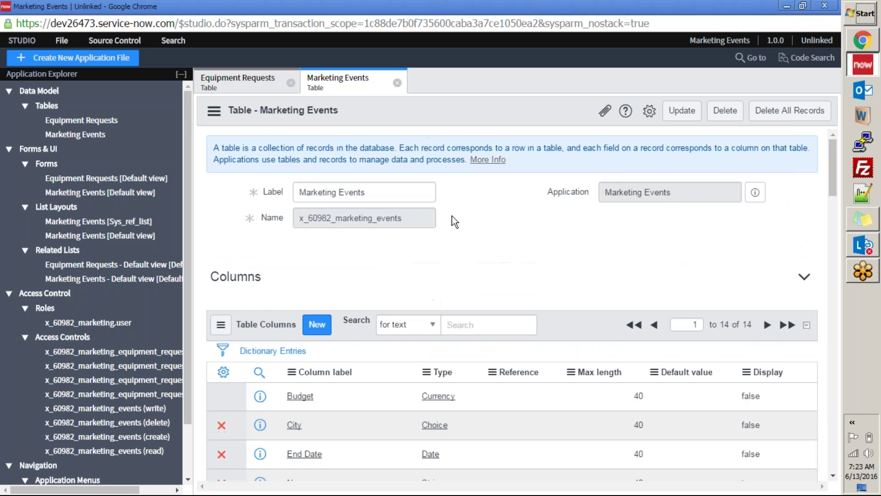
drag(322, 222, 404, 220)
drag(689, 196, 592, 193)
click(538, 241)
scroll(539, 241, down, 1)
scroll(541, 246, up, 1)
scroll(394, 252, down, 12)
scroll(393, 252, up, 12)
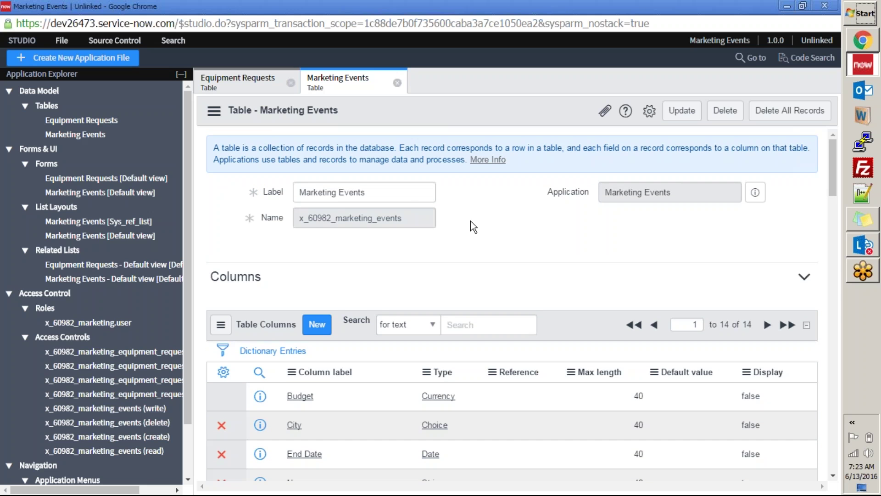
scroll(467, 221, down, 8)
scroll(467, 225, up, 7)
Step: Close Studio and open sys_db_object.list, jumping the Tables list to 'market'
click(825, 6)
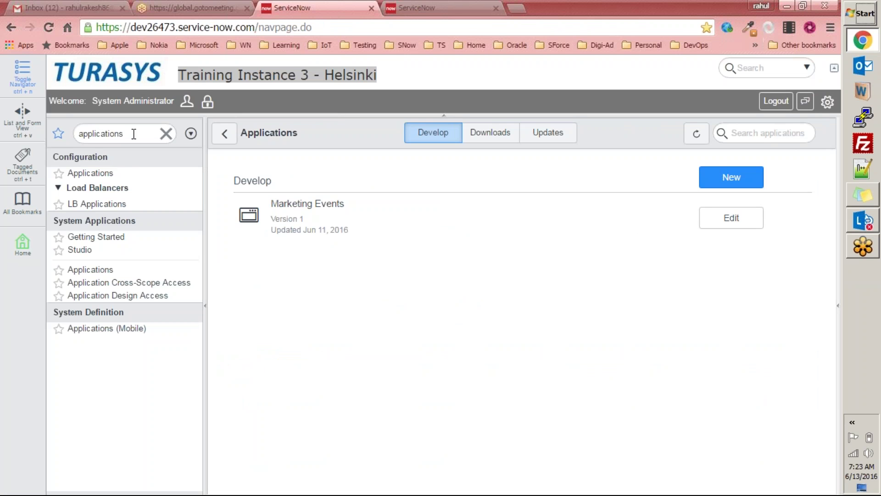
click(152, 133)
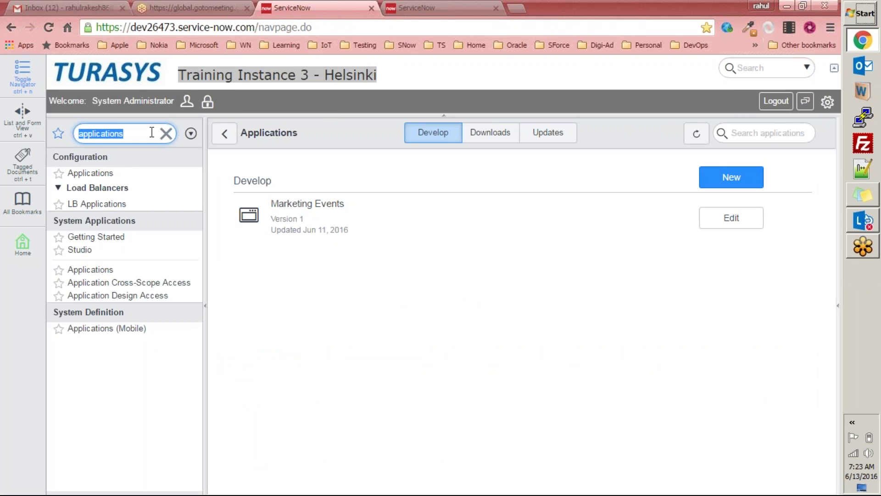
text(sys_)
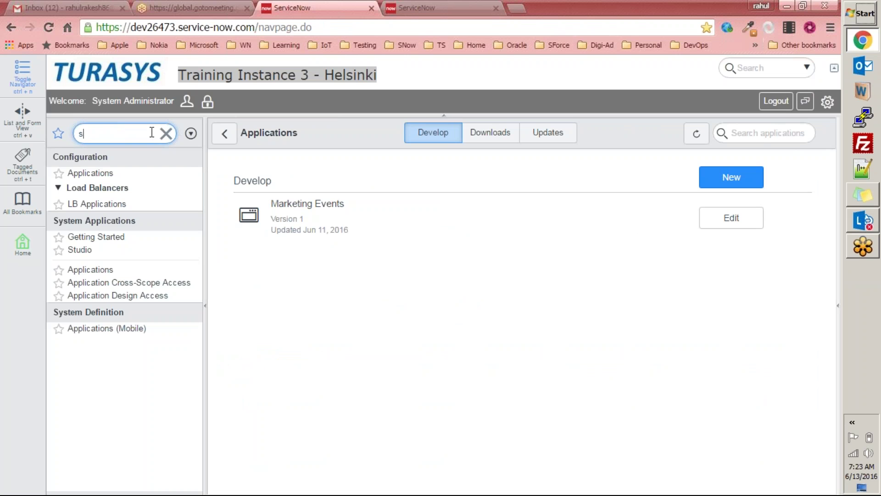
text(db)
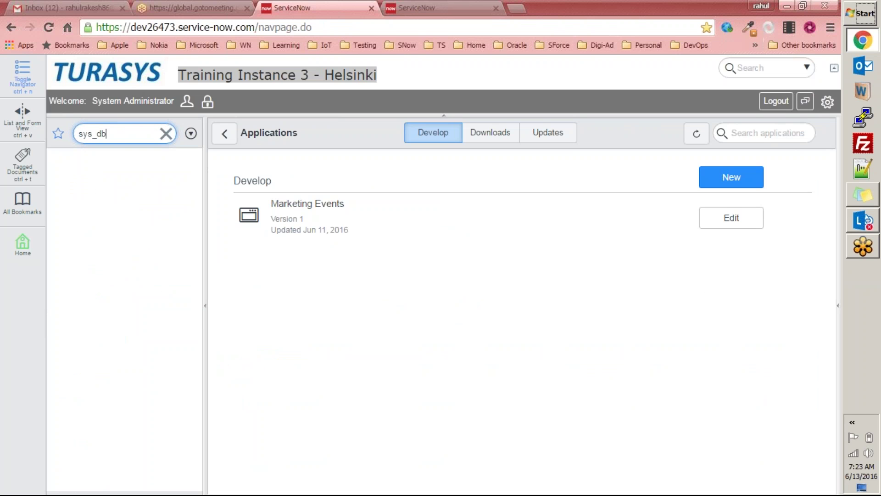
text(_object.list)
key(Return)
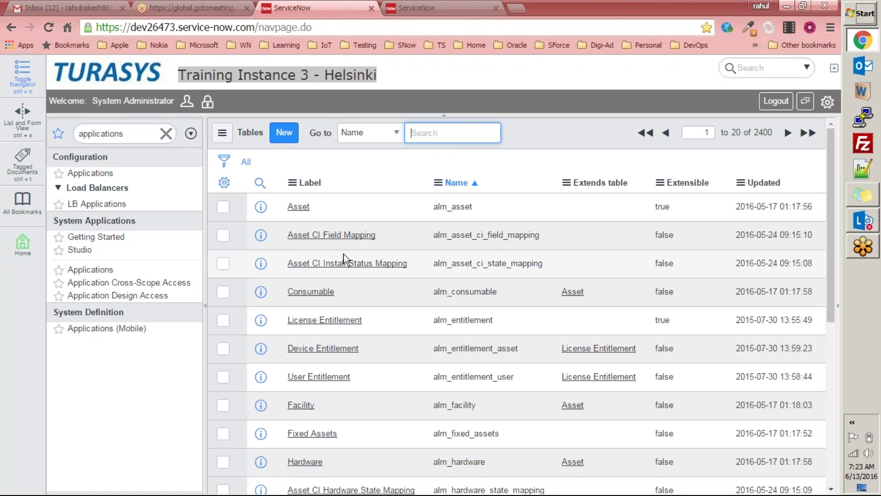
scroll(321, 256, down, 5)
scroll(321, 261, up, 5)
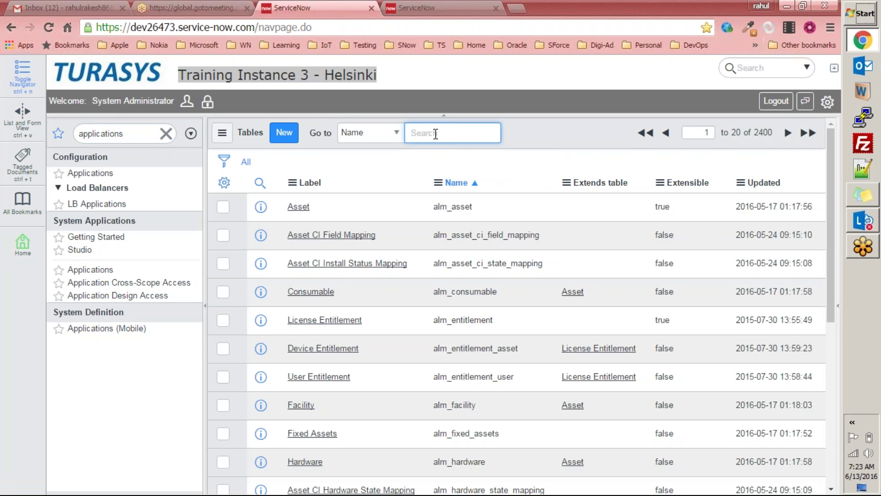
text(market)
key(Return)
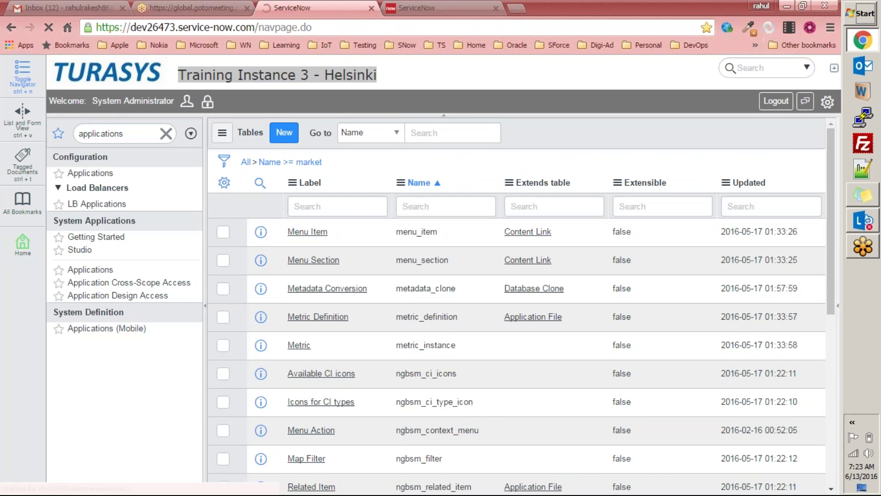
scroll(379, 243, down, 5)
scroll(379, 247, up, 5)
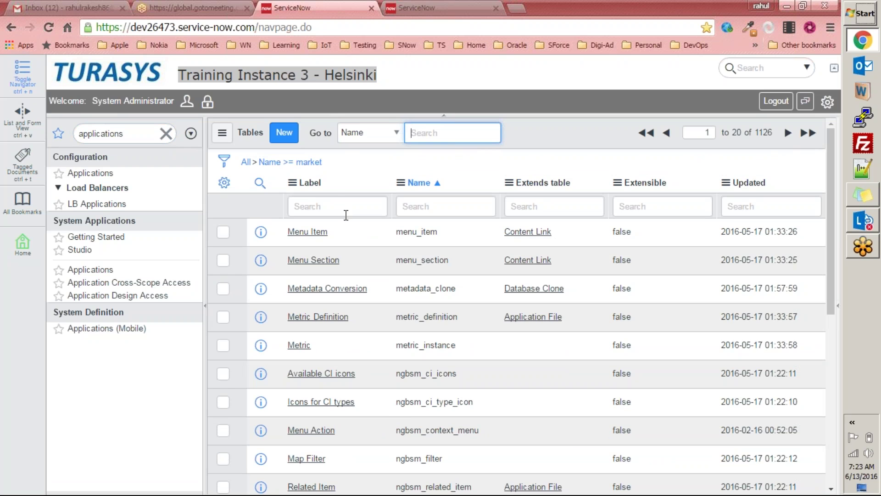
scroll(370, 243, down, 5)
scroll(356, 246, up, 5)
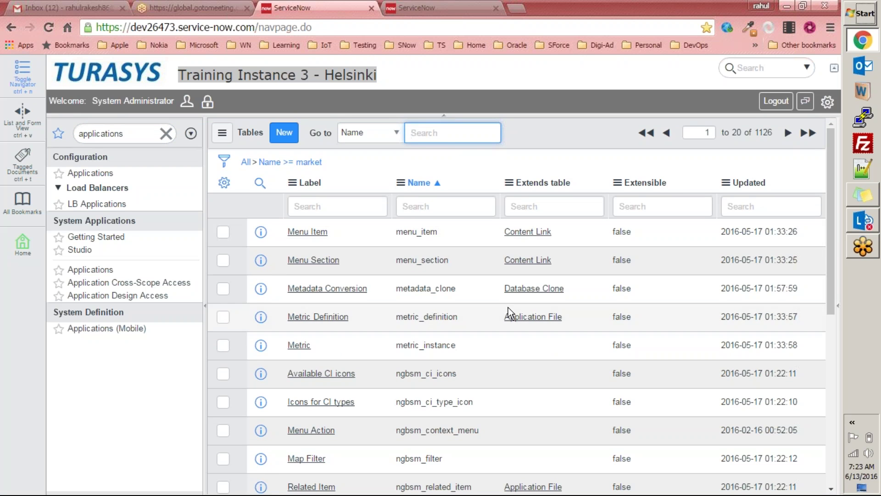
Step: Elevate to security_admin after Metric's Extends table edit is blocked, then retry the edit
double_click(541, 346)
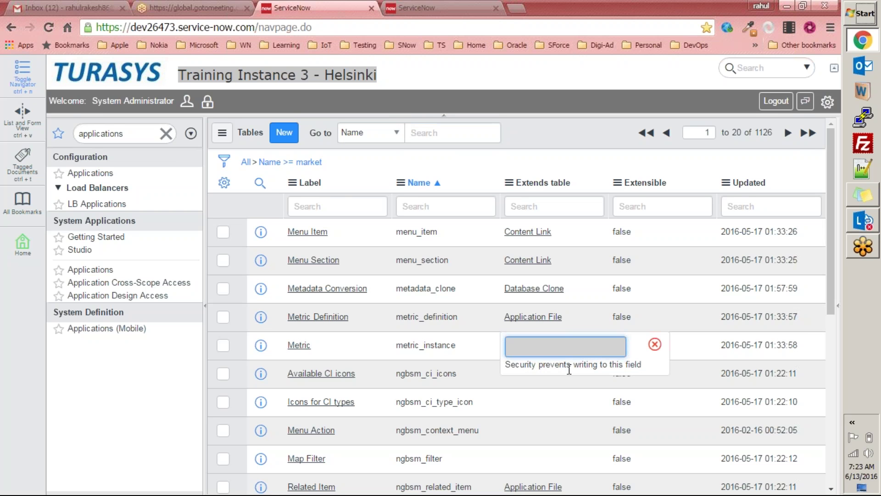
click(655, 344)
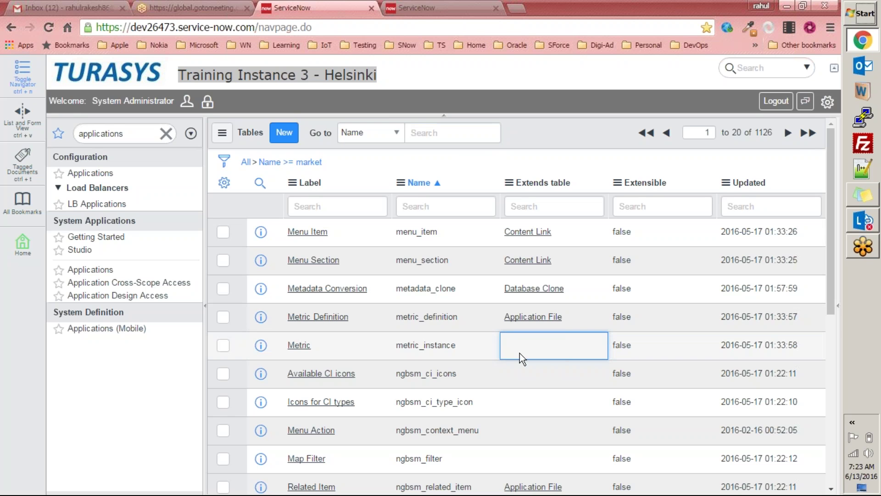
click(207, 103)
click(320, 151)
click(515, 213)
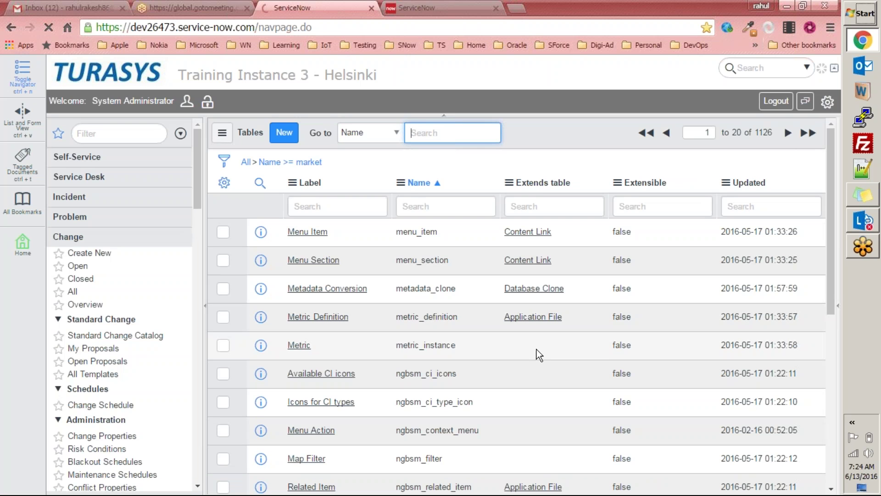
click(535, 349)
click(527, 353)
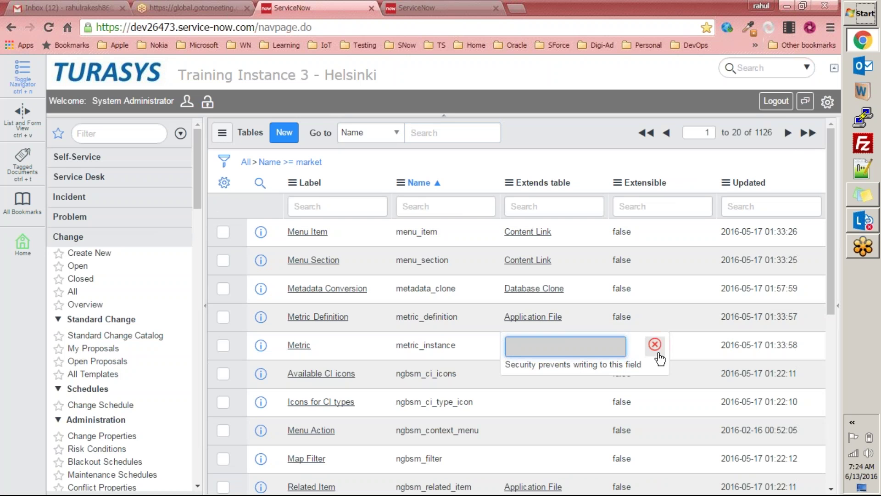
click(655, 344)
Step: Return to the System Administration homepage via the TURASYS logo
scroll(536, 357, down, 7)
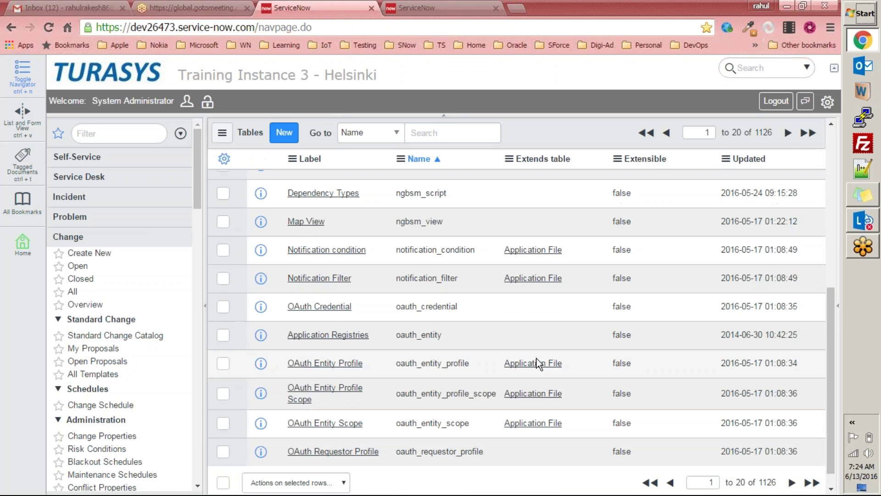
scroll(538, 364, up, 10)
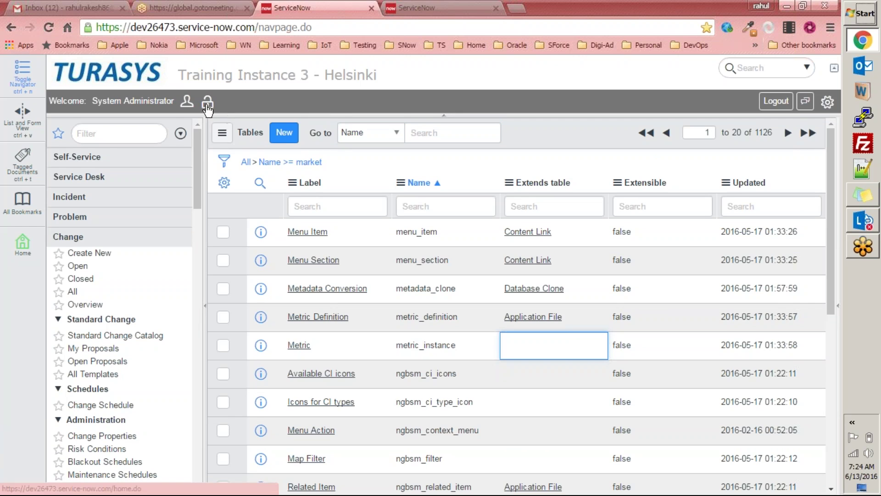
click(87, 83)
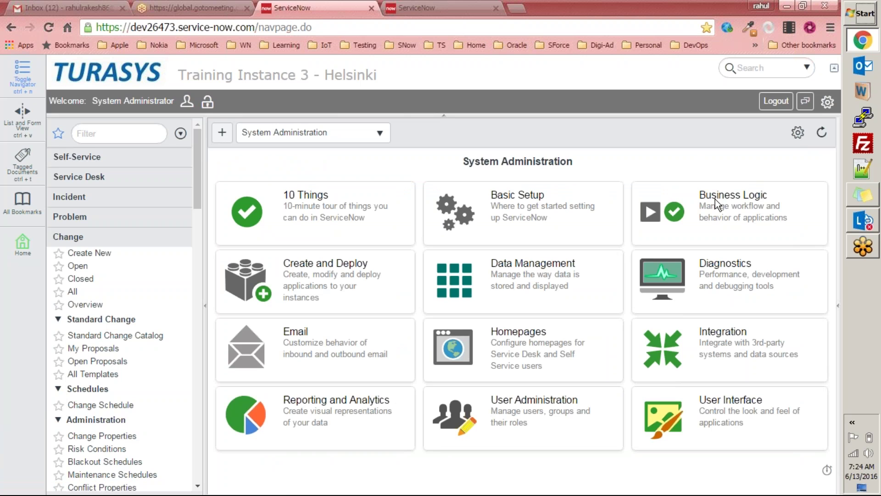
key(super+d)
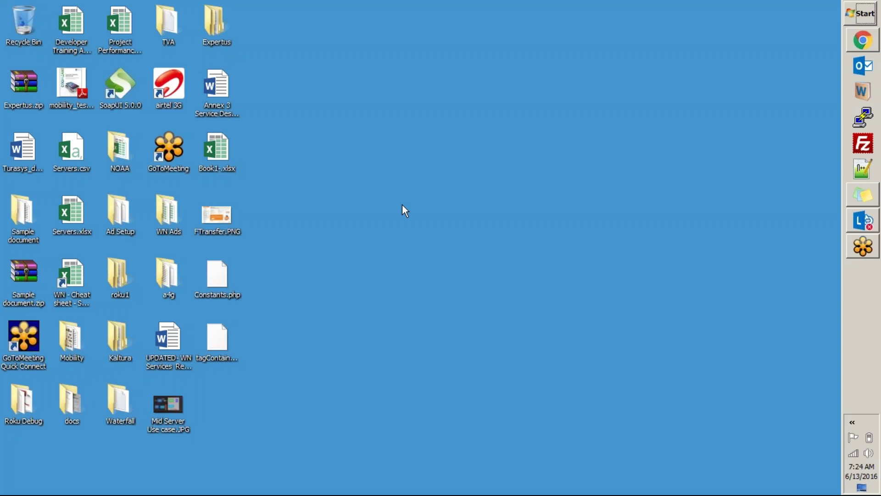
click(216, 335)
click(326, 238)
key(super+r)
text(e:)
key(Return)
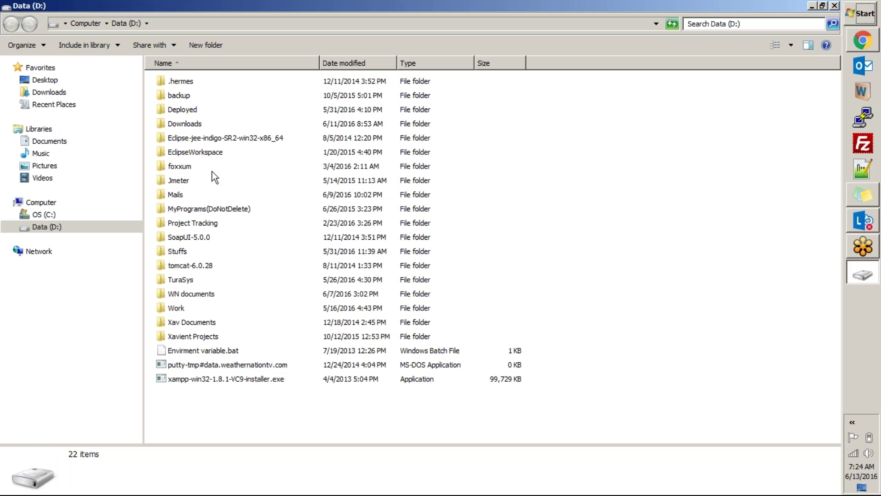
click(207, 172)
text(tu)
key(Return)
key(Down)
key(Down)
key(Down)
key(Down)
key(Up)
key(Up)
key(Up)
key(Return)
key(BackSpace)
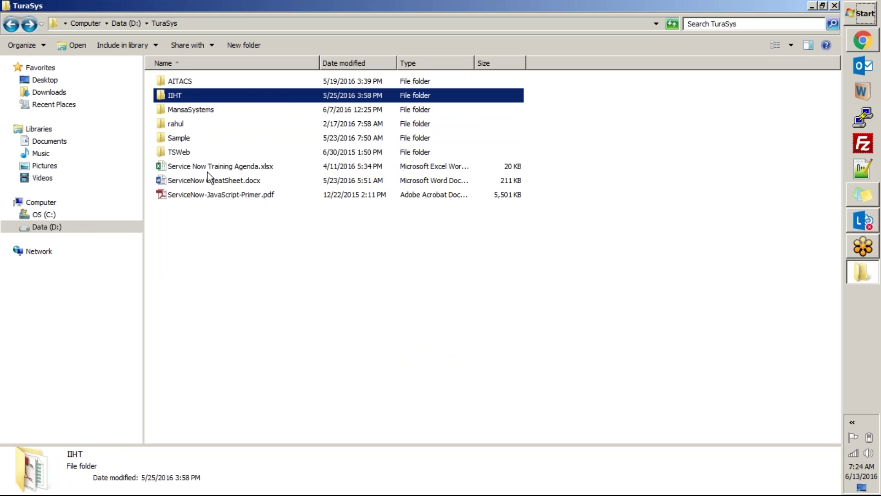
key(Return)
key(Return)
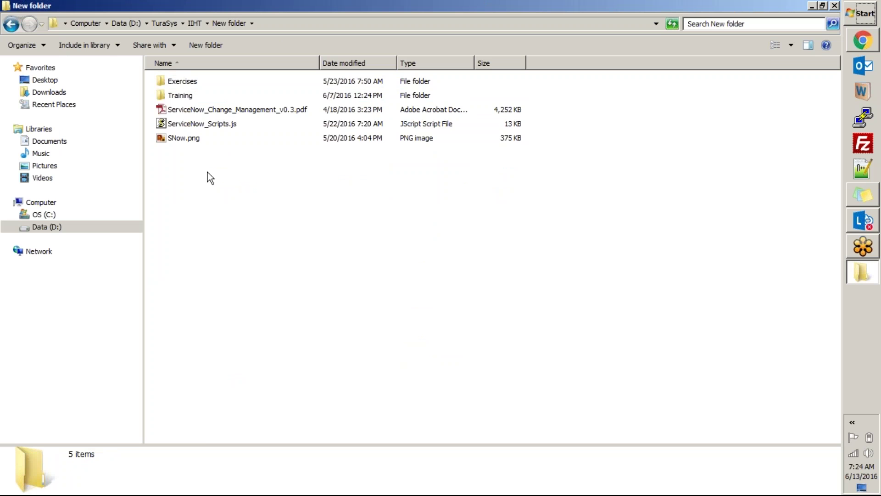
key(Down)
key(Up)
key(Return)
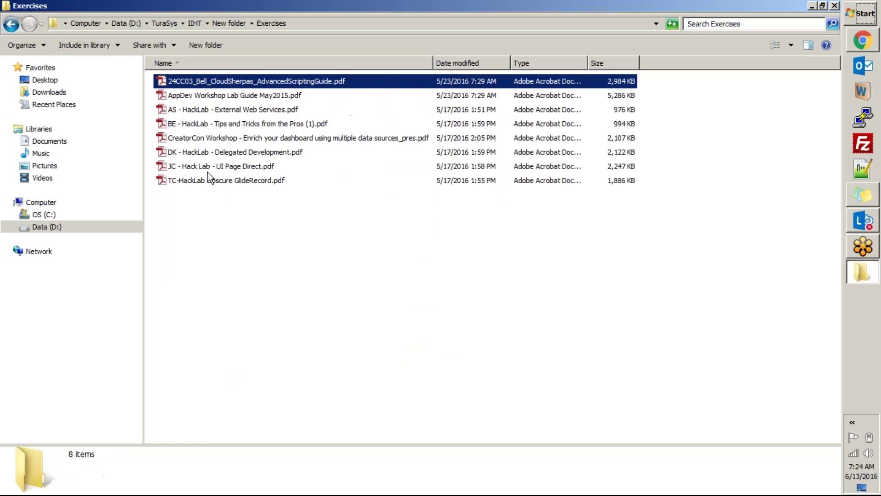
key(BackSpace)
key(BackSpace)
key(BackSpace)
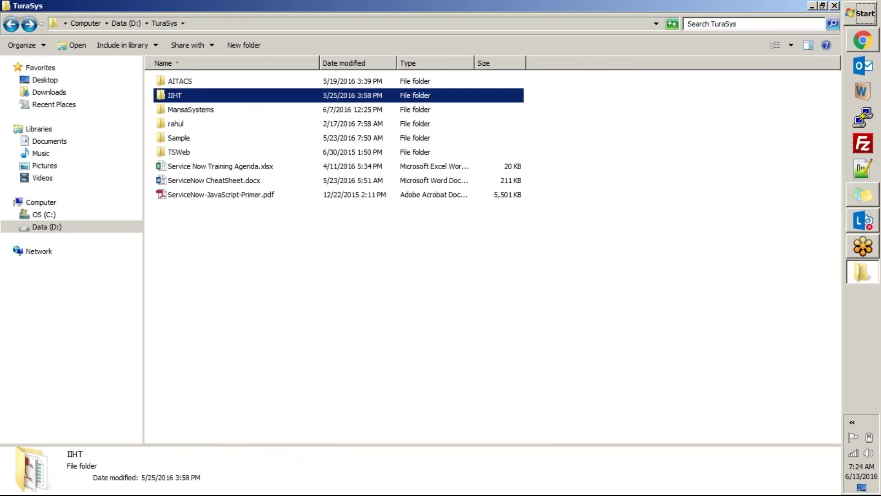
click(835, 6)
click(853, 45)
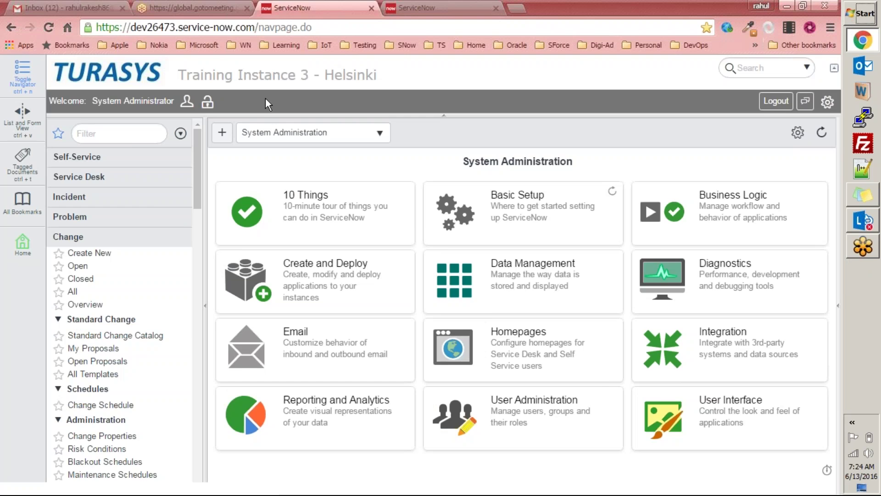
Step: Open the ServiceNow Exercises.docx attachment from the Assignment - Application email in Gmail
click(69, 7)
click(48, 189)
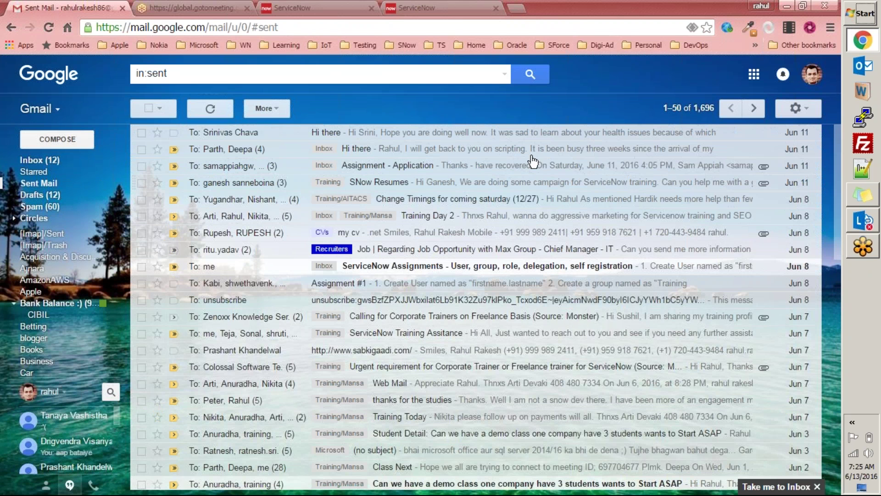
click(452, 14)
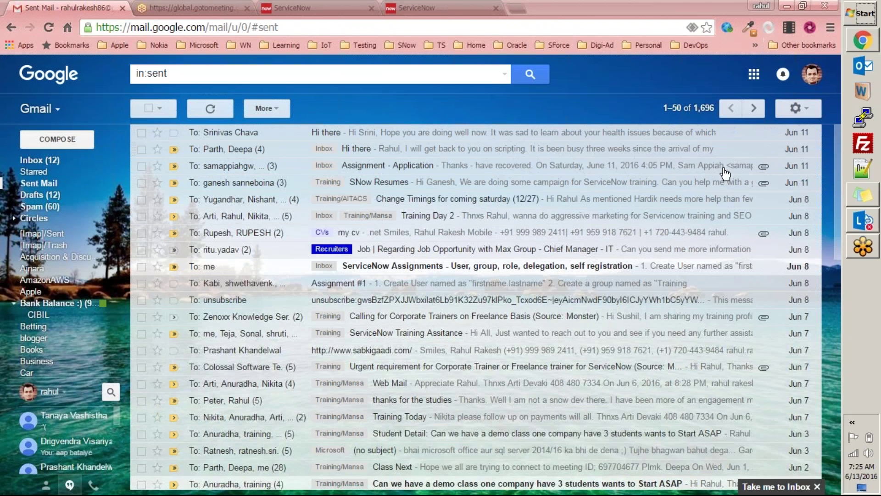
click(664, 169)
scroll(299, 266, down, 2)
click(223, 318)
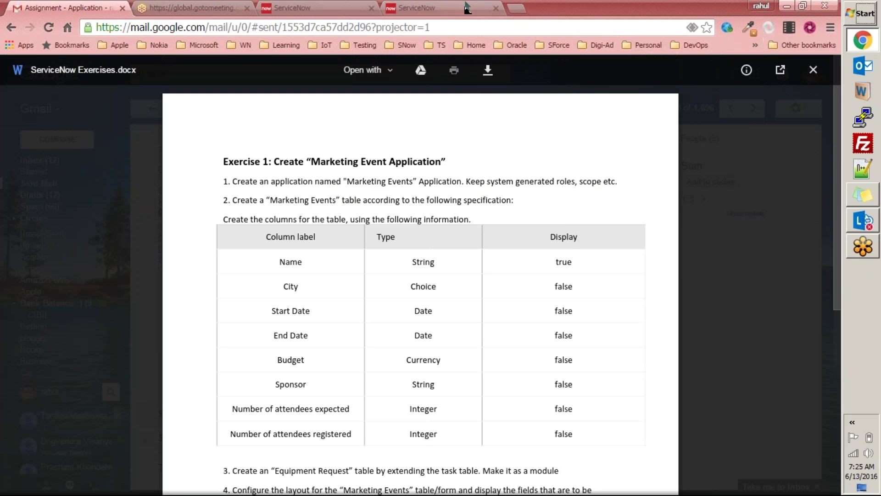
click(459, 13)
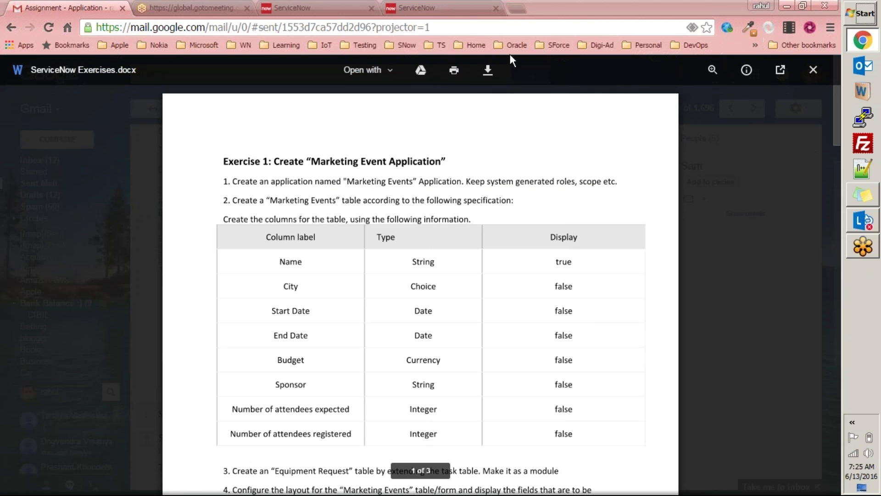
Step: Read down to exercise 9's UI Policy task, marking its text, then return to ServiceNow
scroll(505, 216, down, 15)
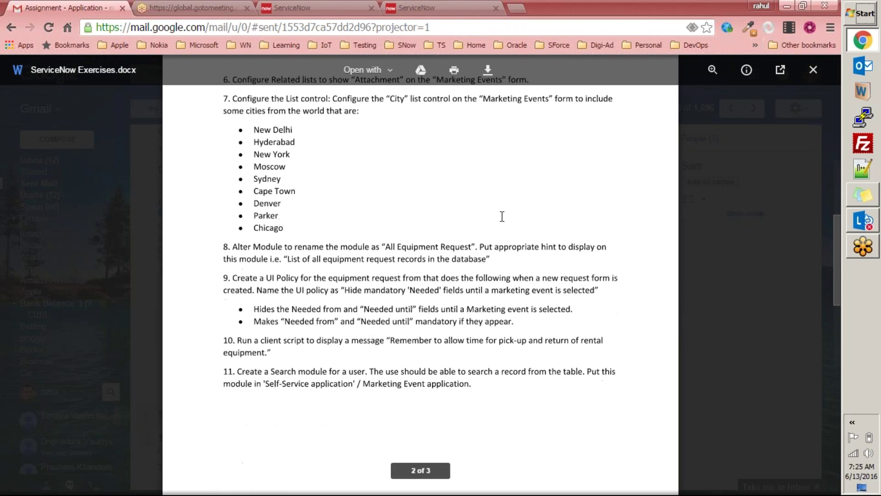
scroll(502, 216, down, 4)
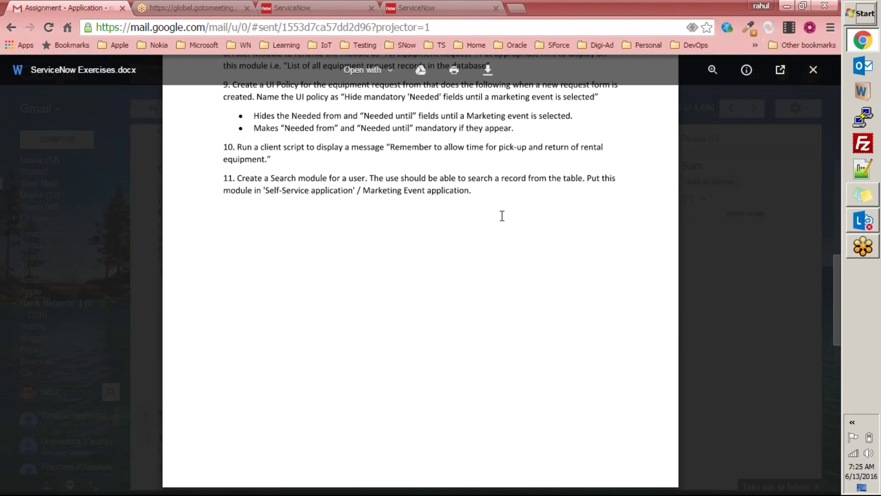
scroll(502, 216, up, 3)
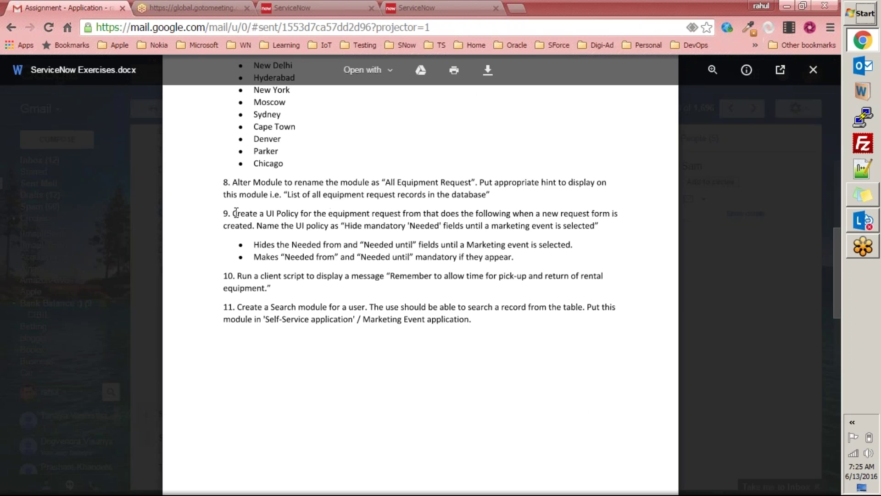
drag(233, 214, 561, 260)
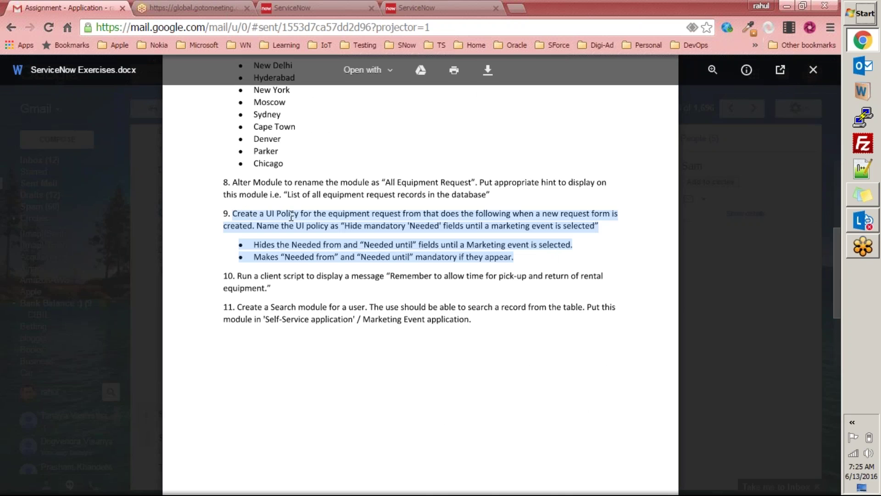
click(219, 8)
click(294, 8)
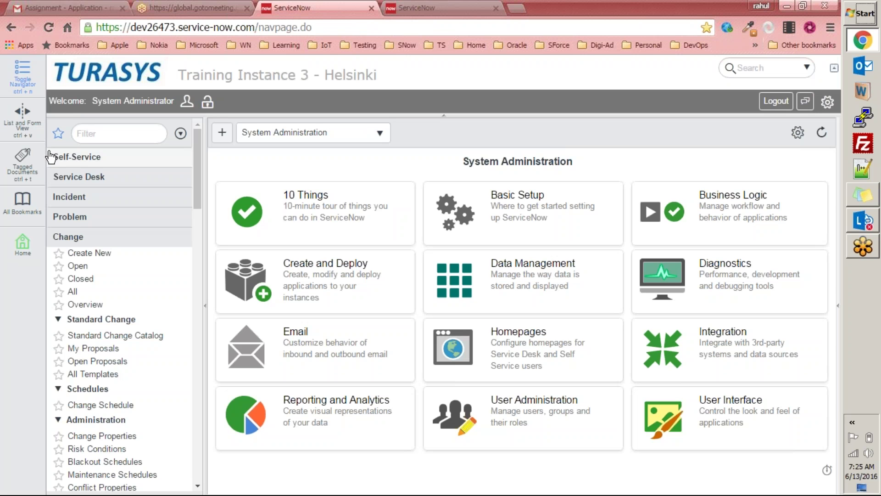
Step: Filter the navigator for 'marke', view a new Marketing Events record, then open All Equipment Requests
click(113, 134)
text(marke)
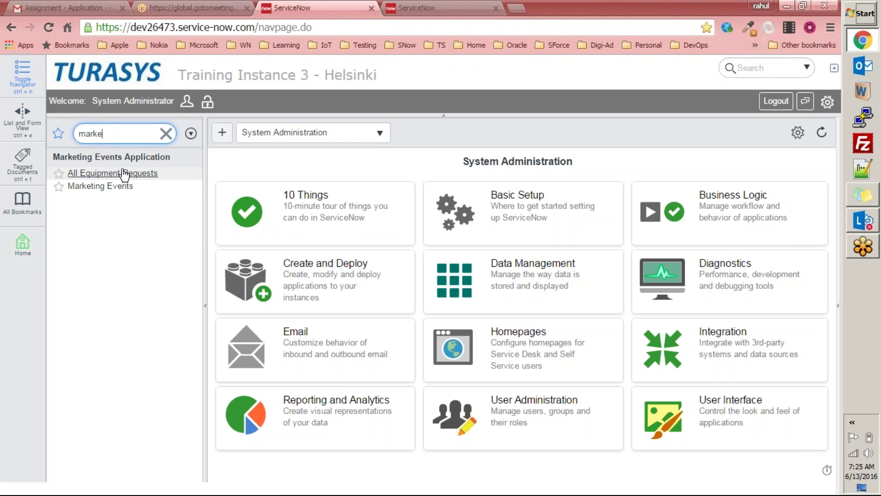
click(98, 186)
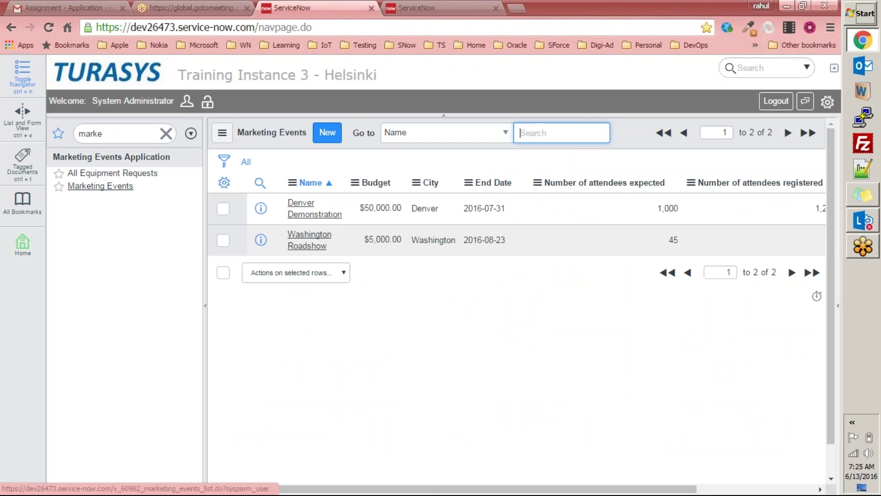
click(327, 133)
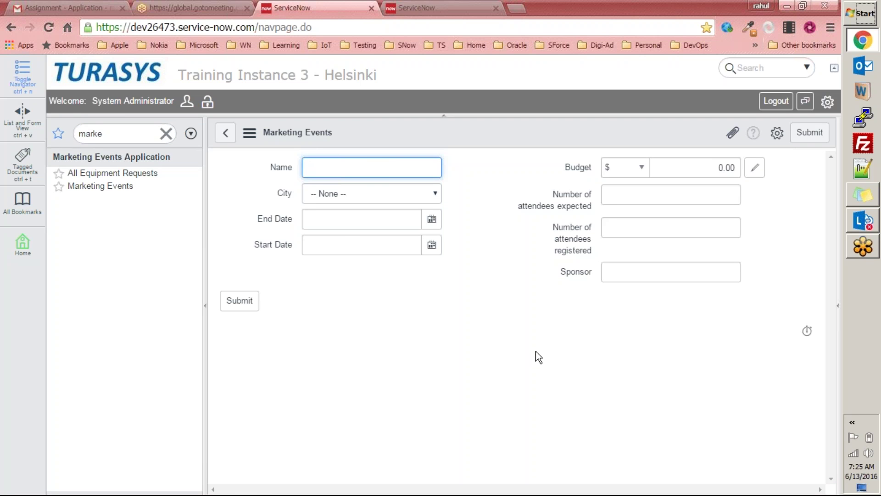
click(641, 196)
key(Tab)
click(116, 178)
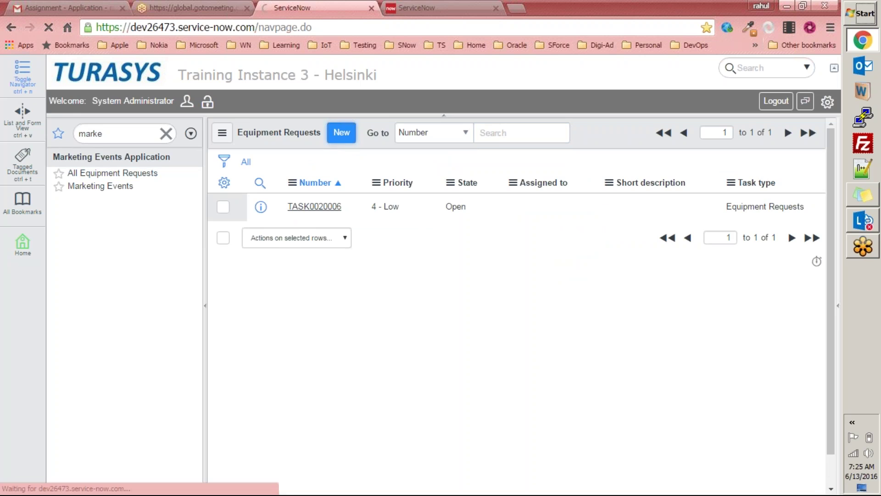
click(341, 133)
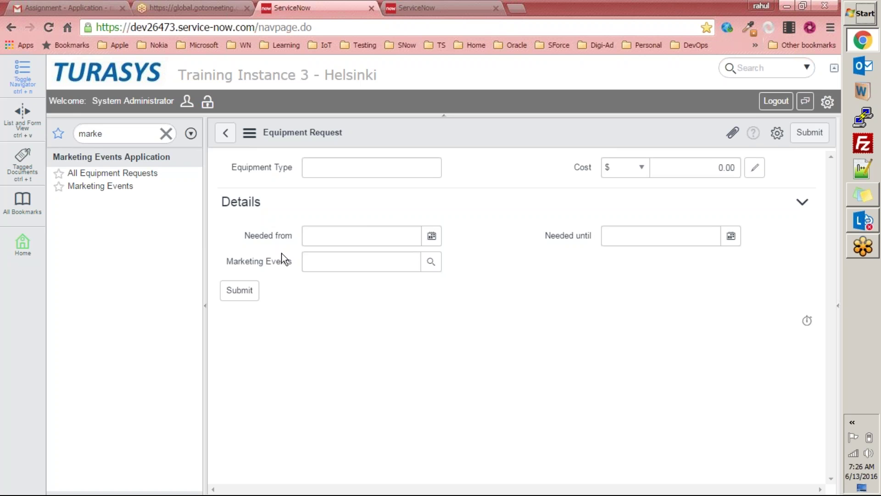
Step: Inspect the new form's Equipment Type field and the Marketing Events lookup without choosing an event
click(269, 164)
click(559, 187)
click(431, 261)
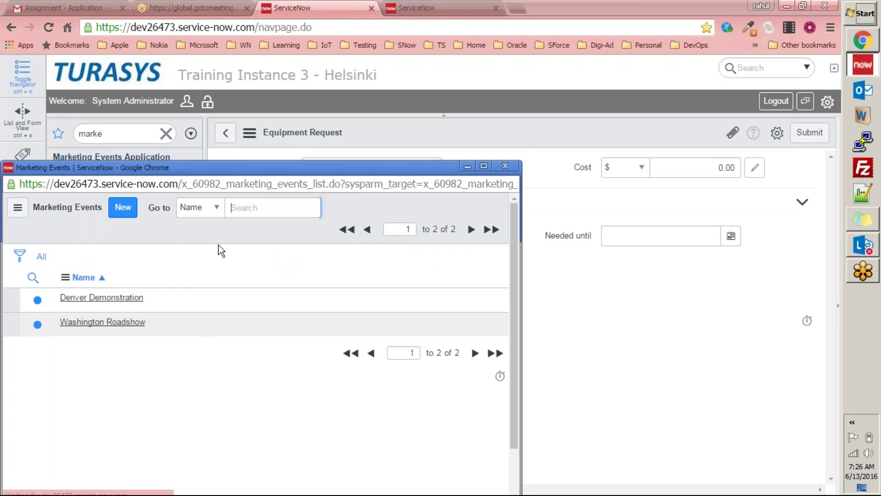
click(505, 166)
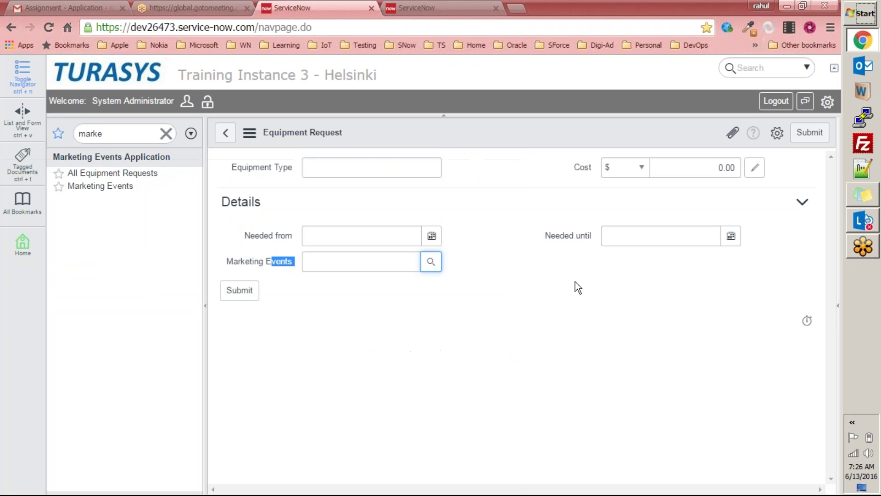
Step: Point out the Needed from and Needed until fields on the form
drag(243, 235, 295, 236)
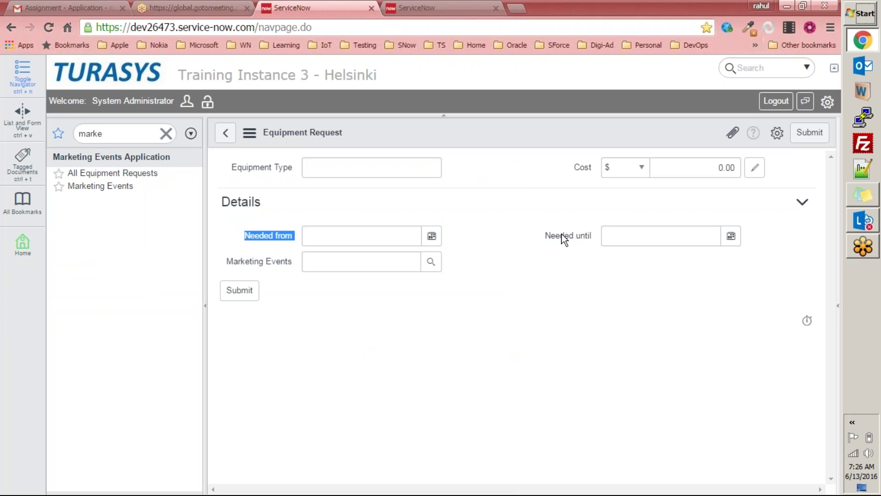
drag(546, 235, 602, 236)
drag(242, 237, 301, 235)
drag(551, 235, 594, 235)
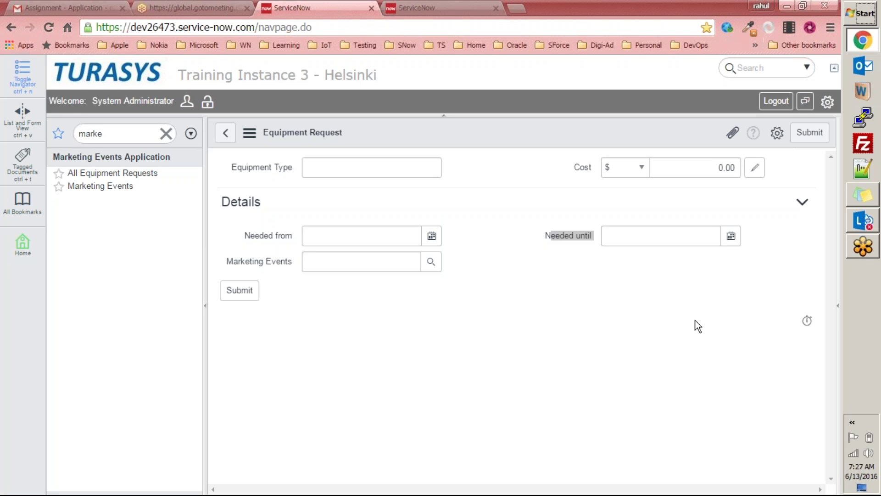
click(627, 262)
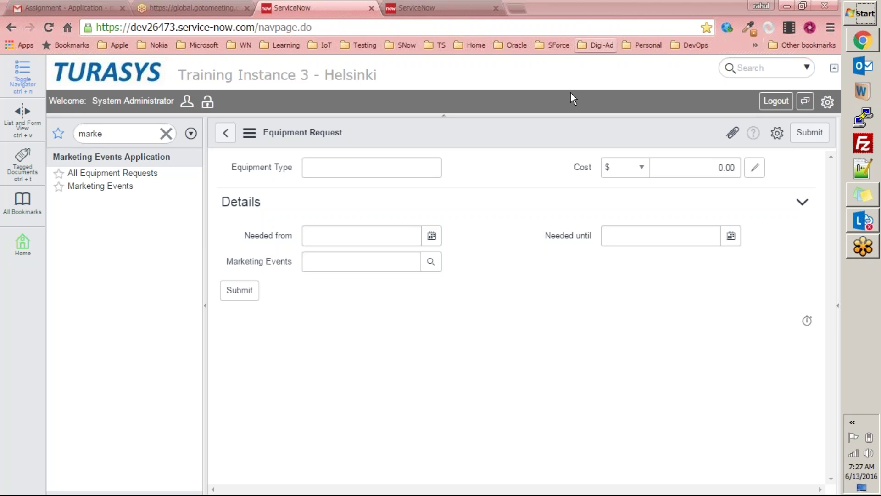
click(347, 262)
Step: In Form Design, move Marketing Events up under Equipment Type and save the layout
right_click(468, 125)
mouse_move(501, 157)
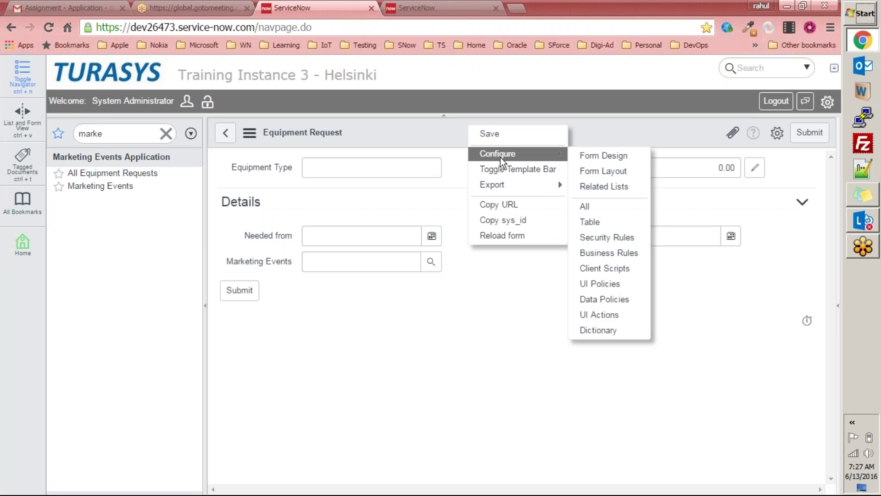
click(597, 156)
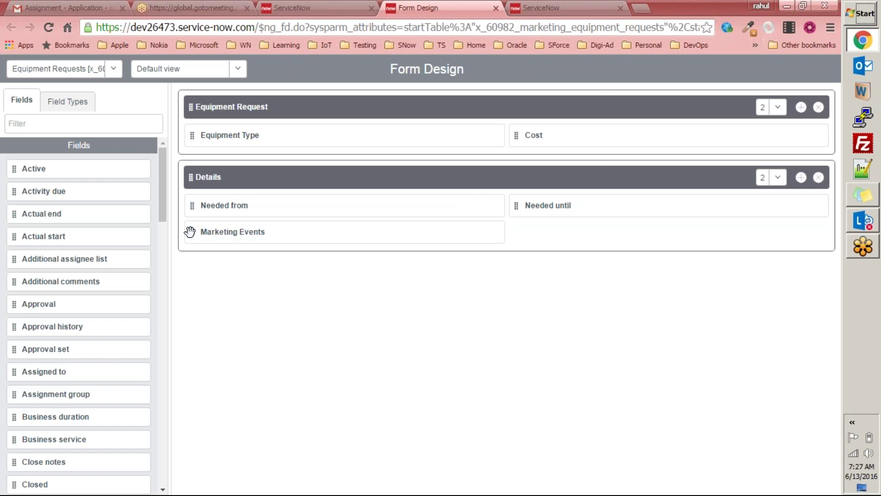
drag(188, 235, 190, 164)
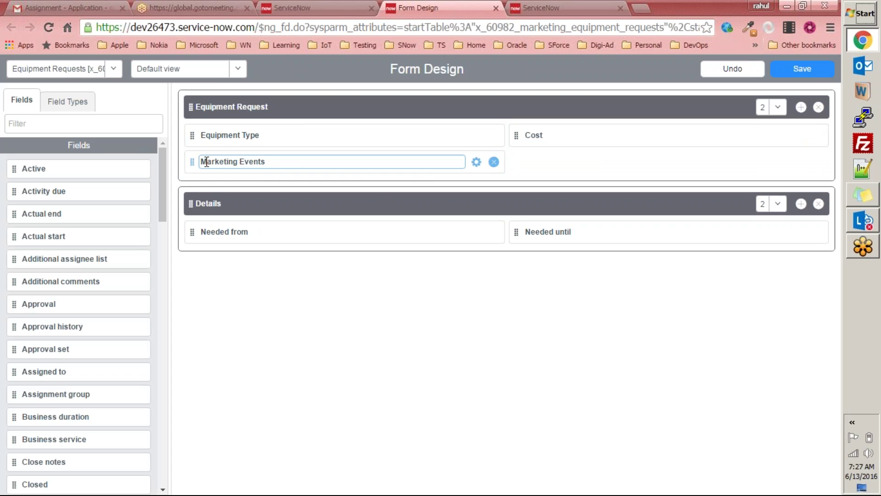
click(801, 69)
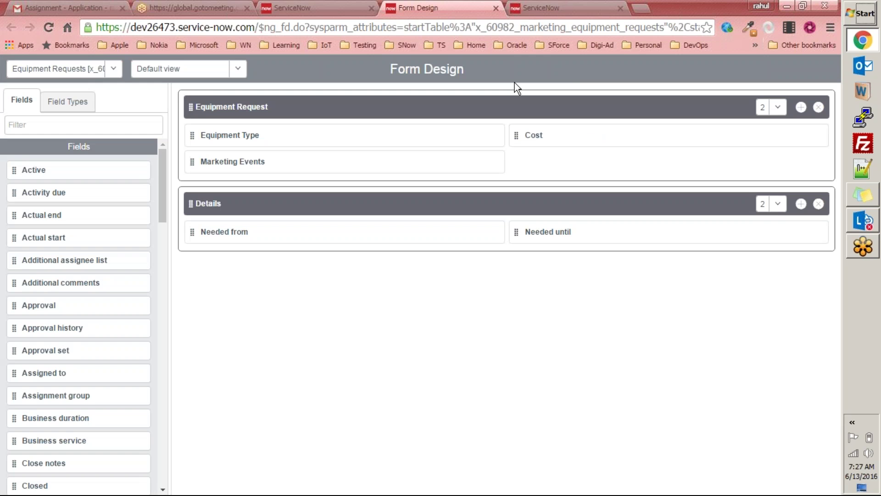
click(496, 8)
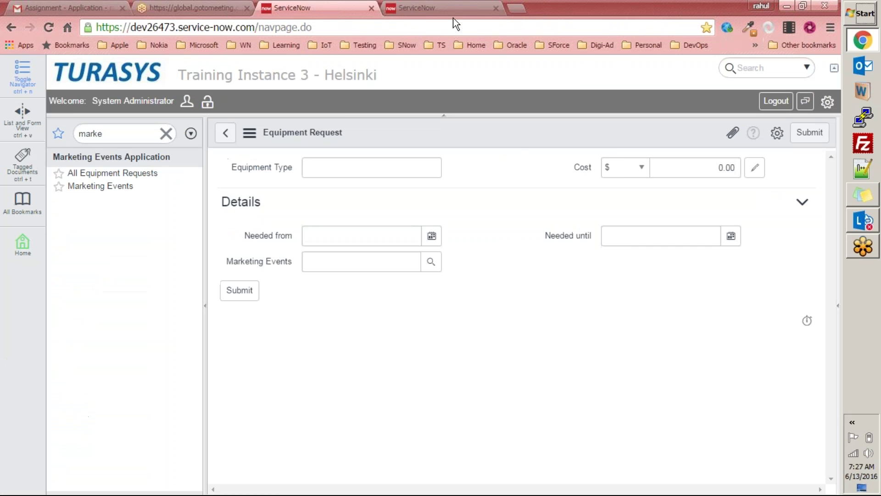
Step: Reload the Equipment Request form to show the new layout, then switch to Notepad++
right_click(514, 134)
click(553, 248)
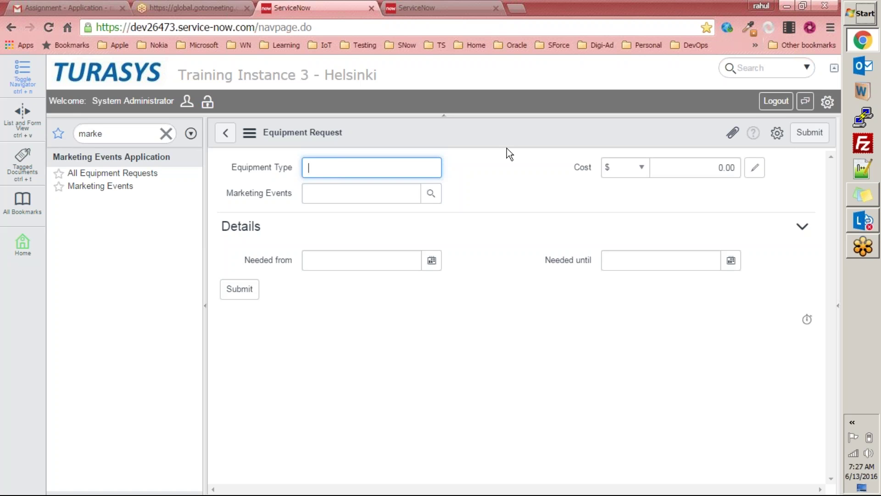
click(863, 169)
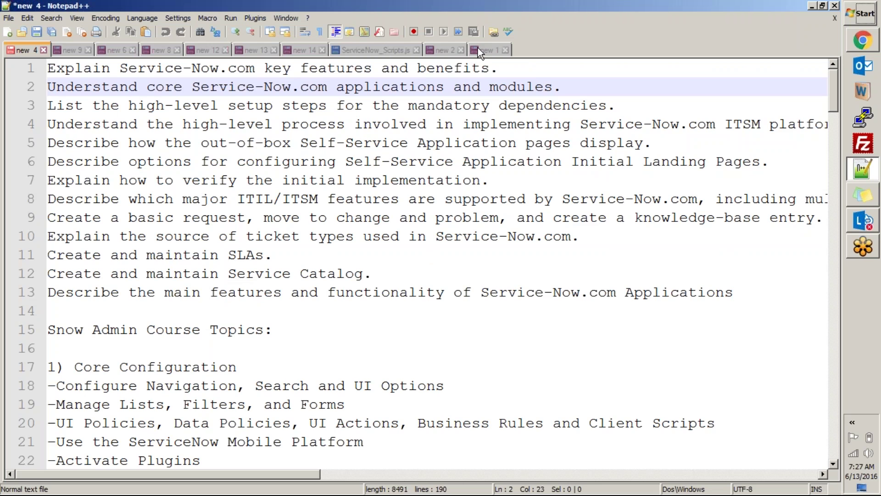
click(481, 48)
Step: Create a new Notepad++ document headed 'UI Policy'
double_click(552, 48)
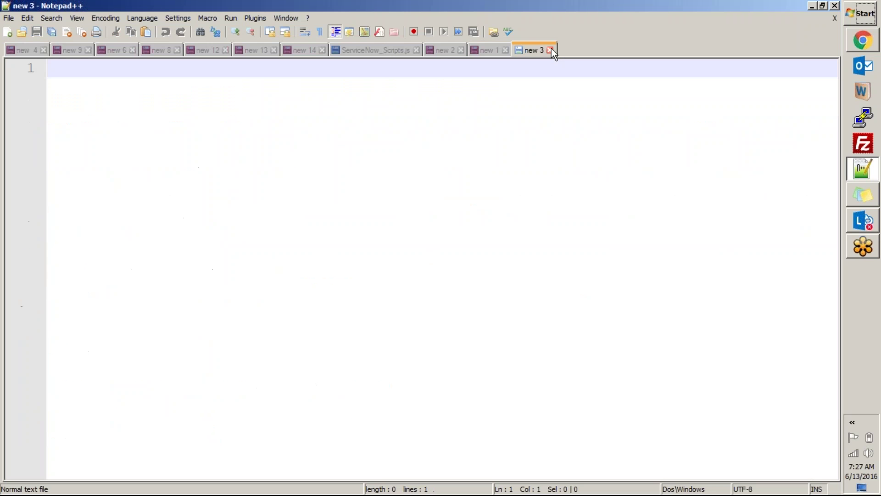
text(UI Policy)
key(Return)
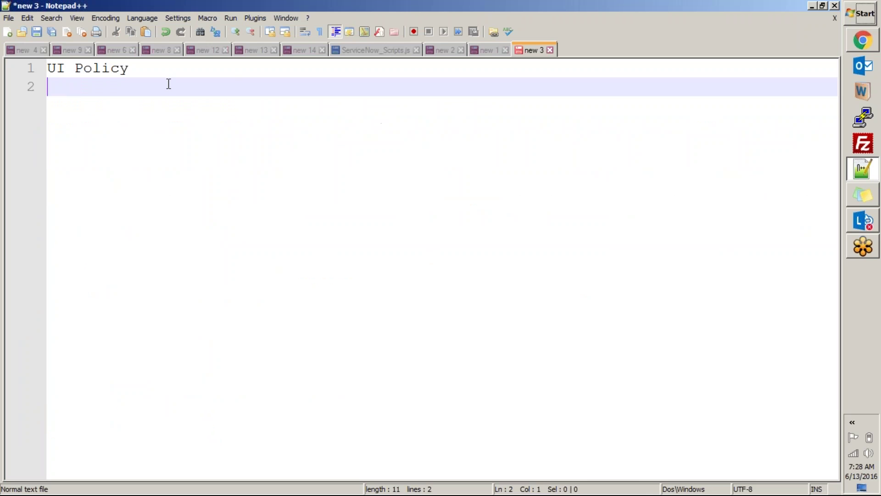
drag(171, 78, 6, 60)
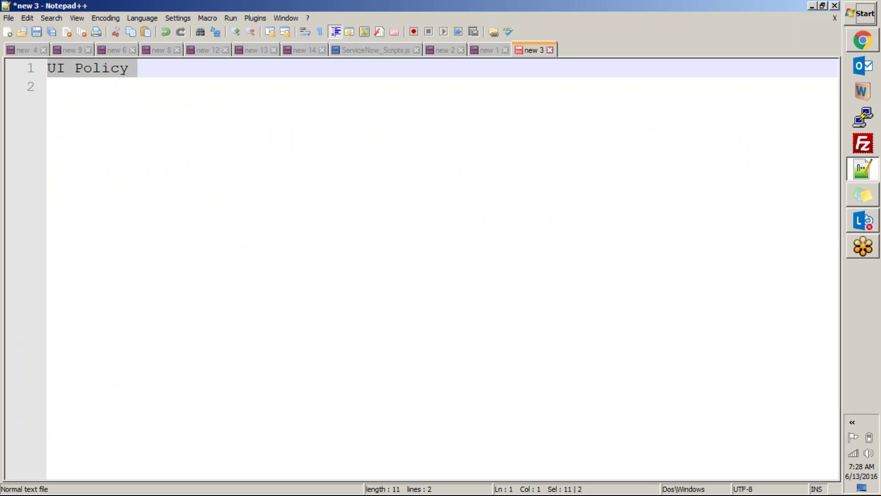
click(340, 177)
click(165, 69)
Step: List '- Show/Hide', '- Make Mandatory / Optional' and '- Make Readonly / writable' indented under the heading
text(-)
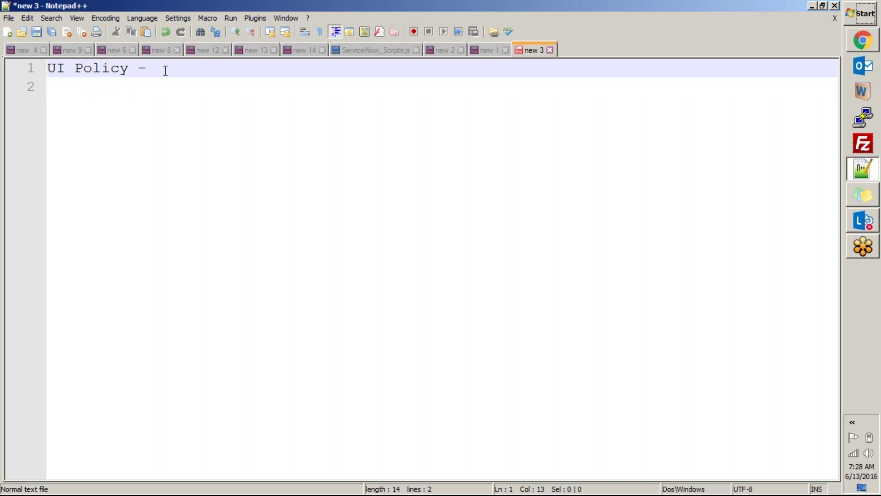
text(Show/Hide)
key(Return)
key(Tab)
key(Tab)
key(Tab)
key(BackSpace)
text(- Mak)
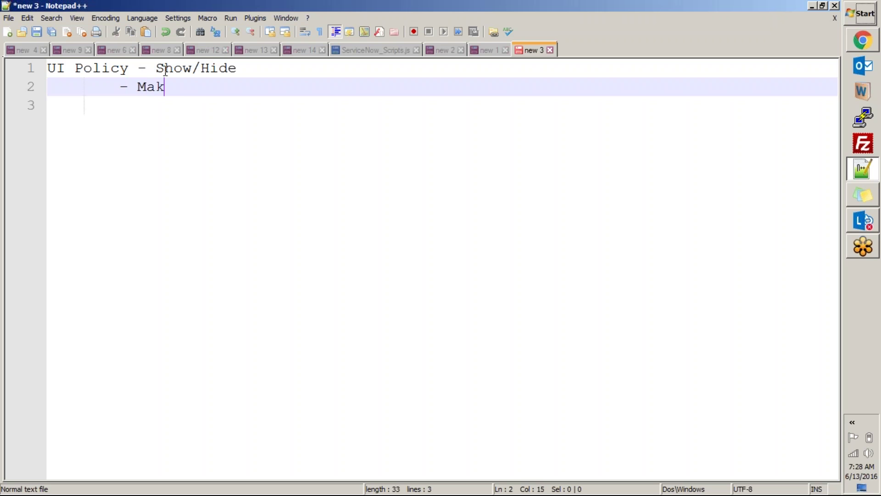
text(e Mandatory)
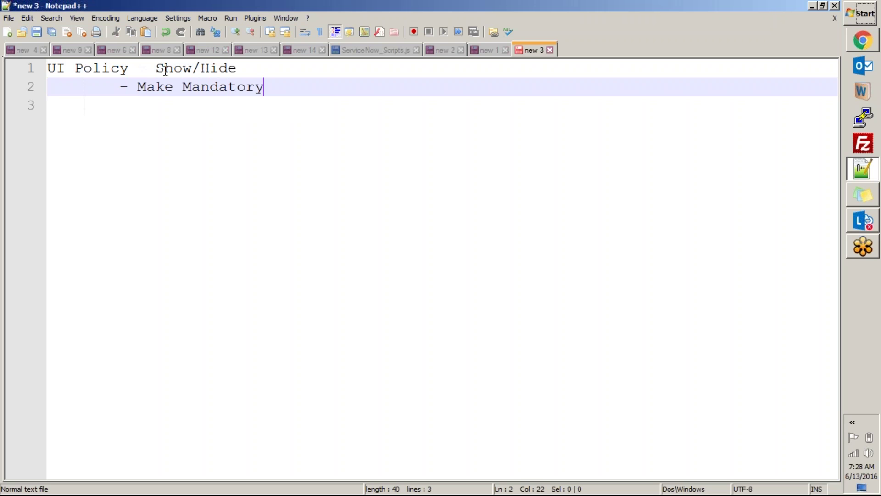
text( / Optional)
key(Return)
text(-)
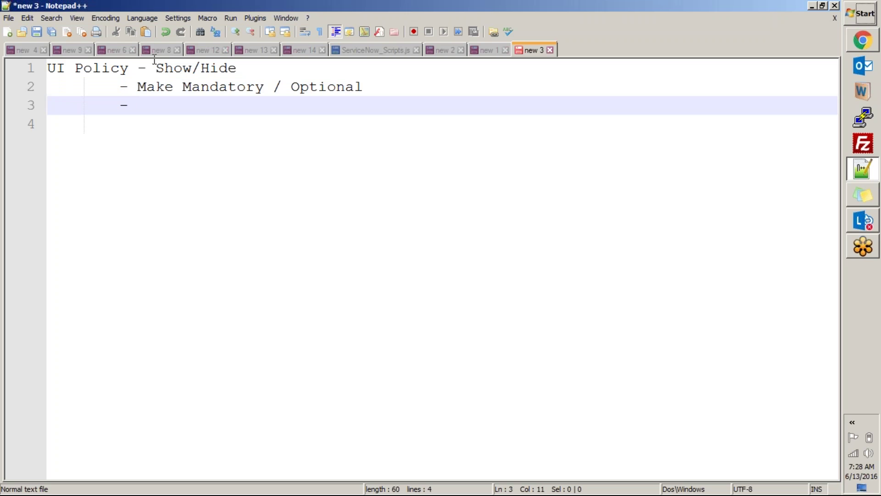
click(137, 68)
key(Return)
key(Tab)
key(Tab)
click(159, 121)
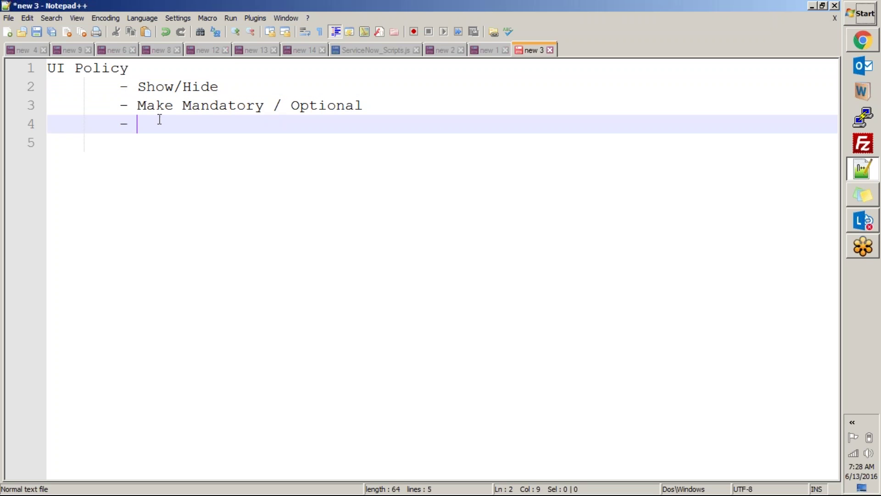
text(Make)
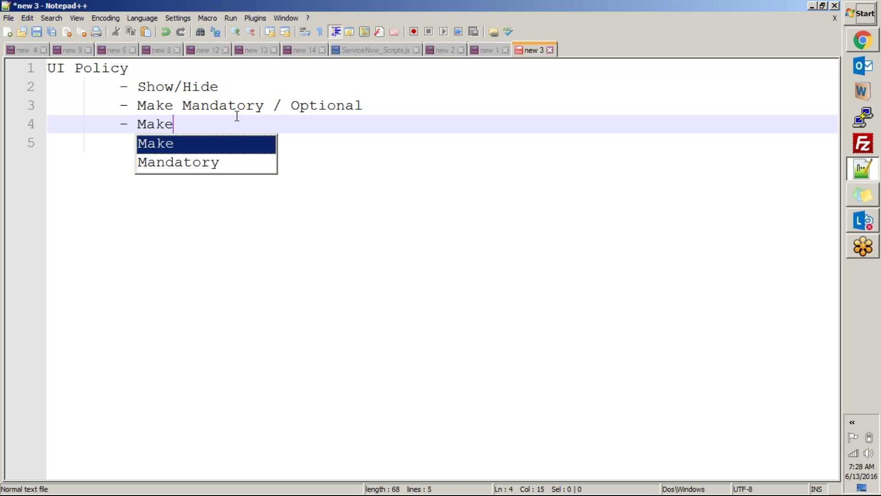
text( Reado)
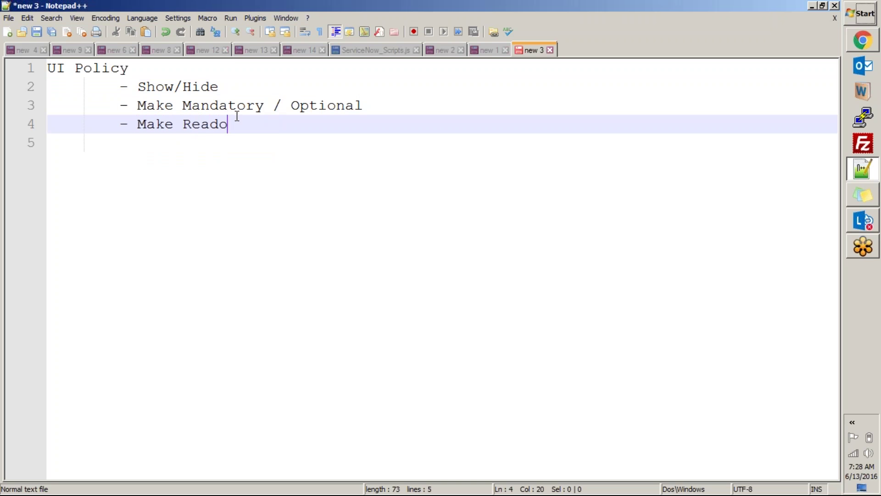
text(nly / writable)
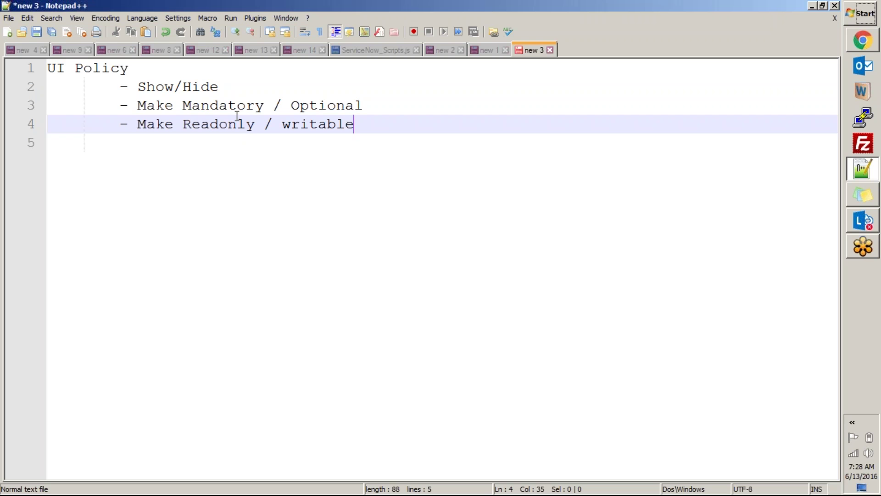
Step: Highlight the heading and the three capability lines while explaining, then return to ServiceNow
mouse_move(861, 43)
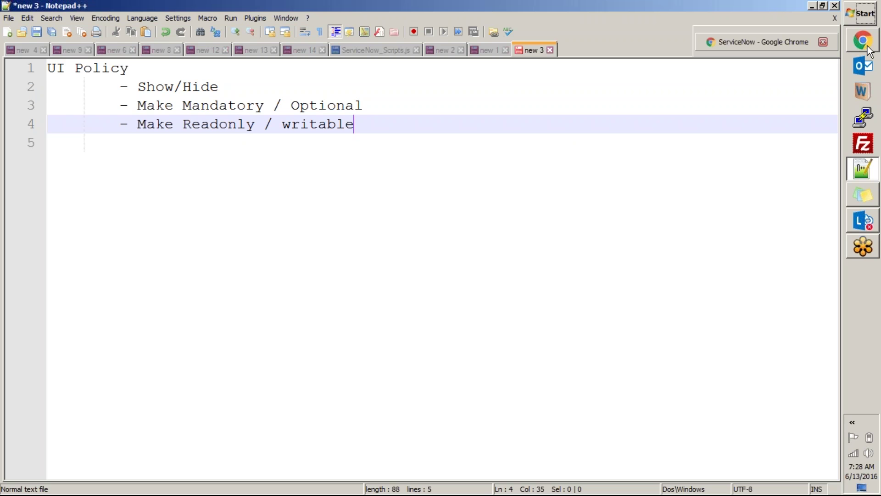
drag(139, 69, 33, 55)
click(119, 87)
shift+drag(203, 99, 381, 125)
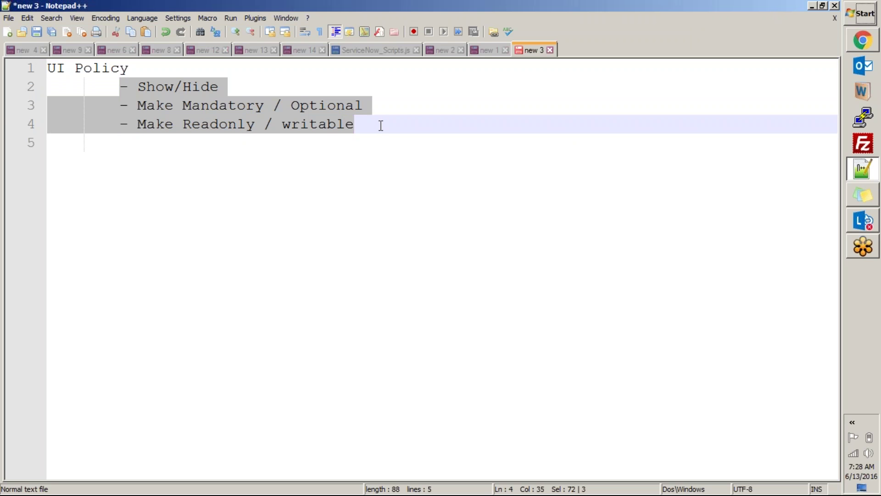
click(145, 106)
drag(387, 101, 155, 98)
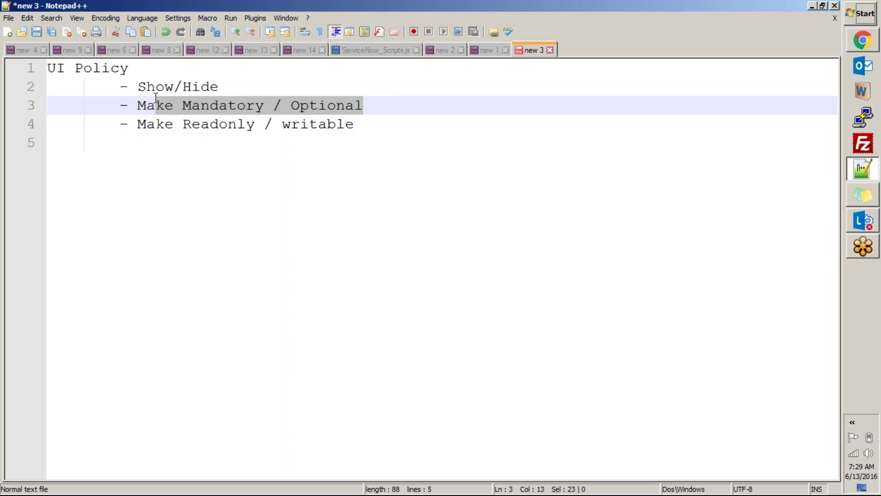
click(244, 124)
drag(373, 126, 39, 56)
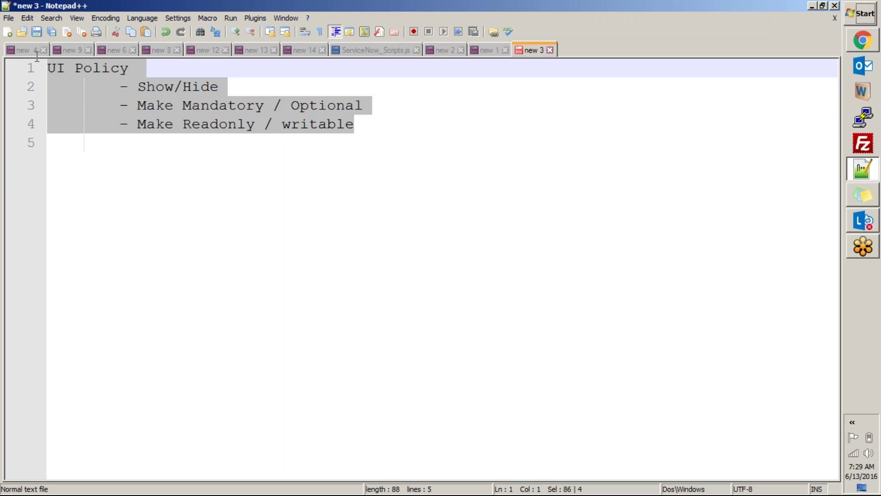
click(863, 39)
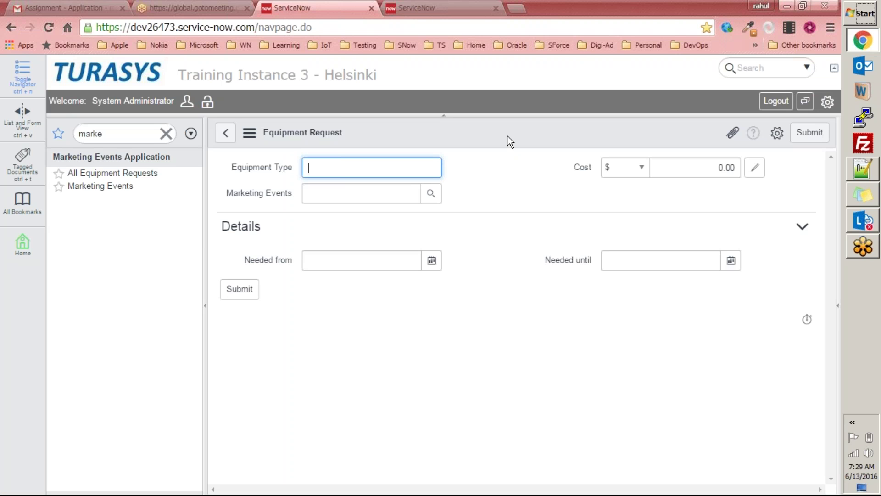
click(862, 39)
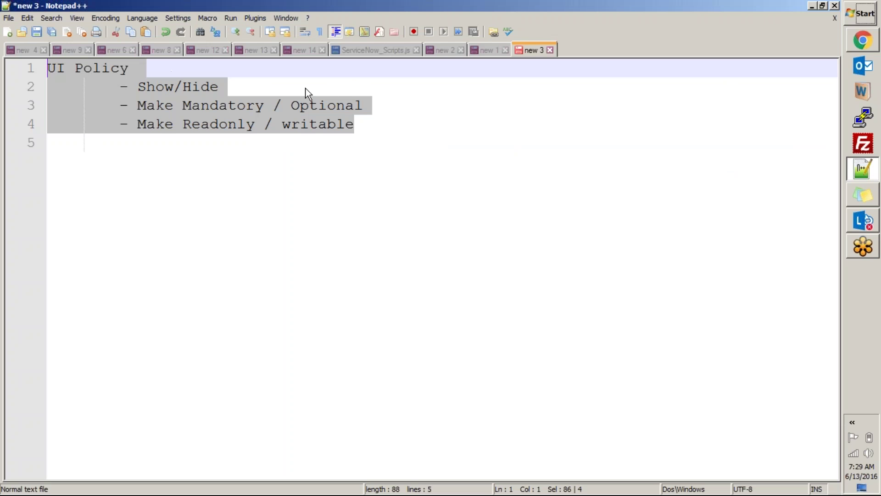
key(alt+Tab)
Step: Open Configure > UI Policies from the Equipment Request form and start a new policy
click(486, 134)
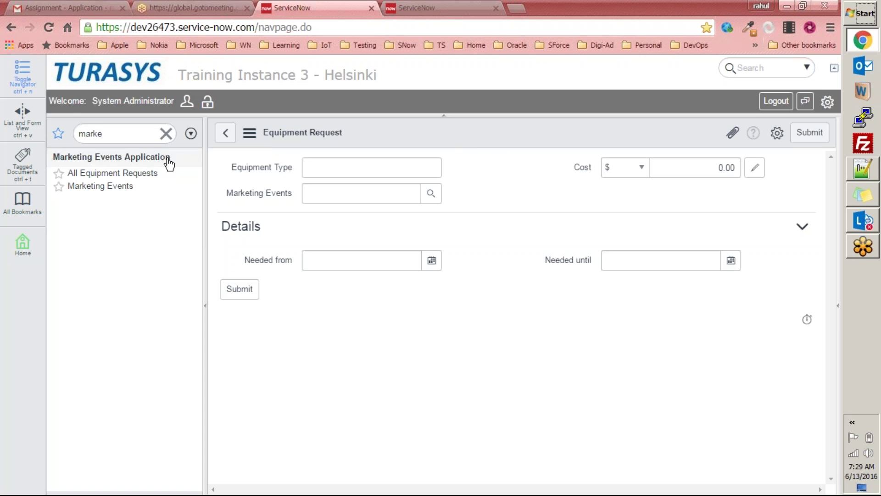
right_click(479, 128)
mouse_move(498, 158)
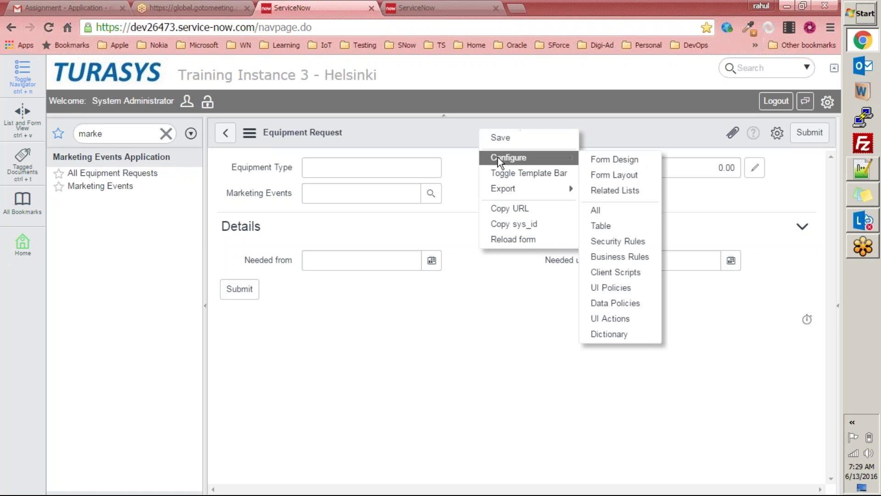
click(607, 290)
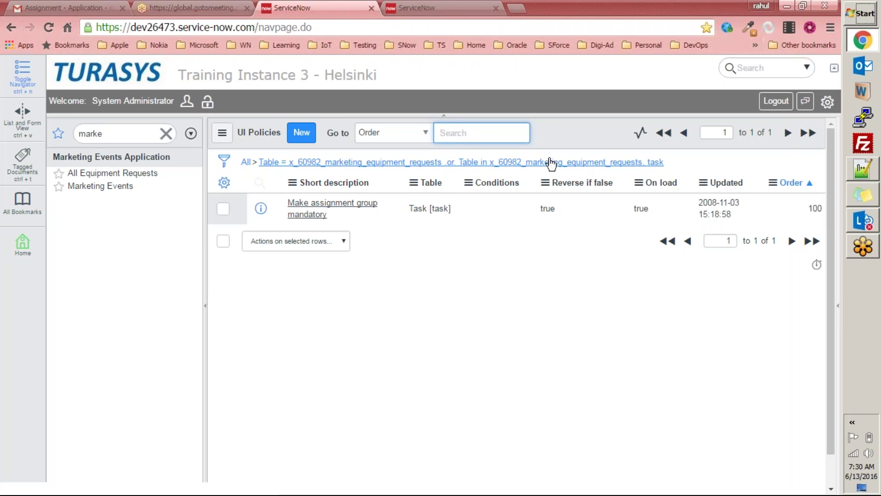
click(303, 137)
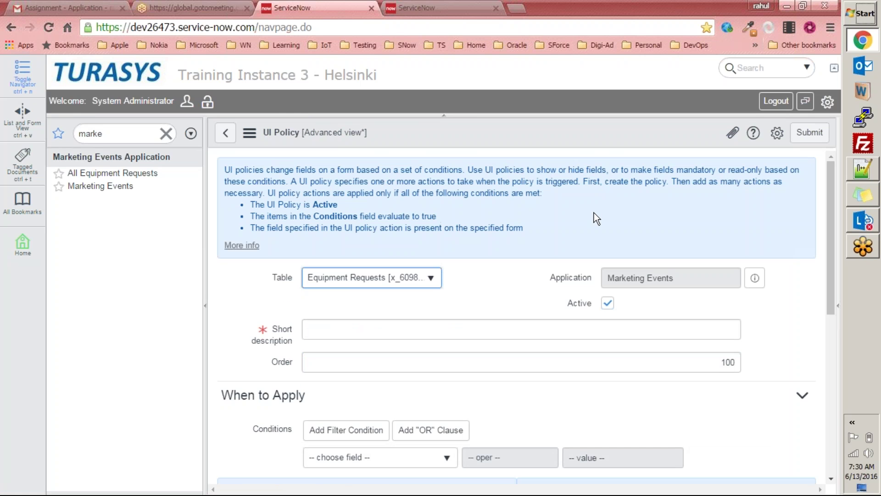
Step: Highlight the info box's rules: policy Active, Conditions true, and field present on the form
drag(233, 173, 561, 224)
click(561, 224)
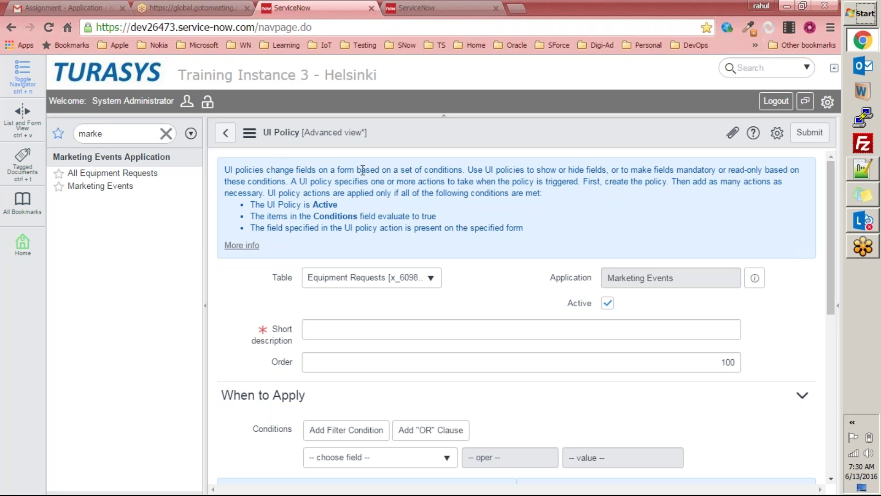
drag(465, 170, 319, 163)
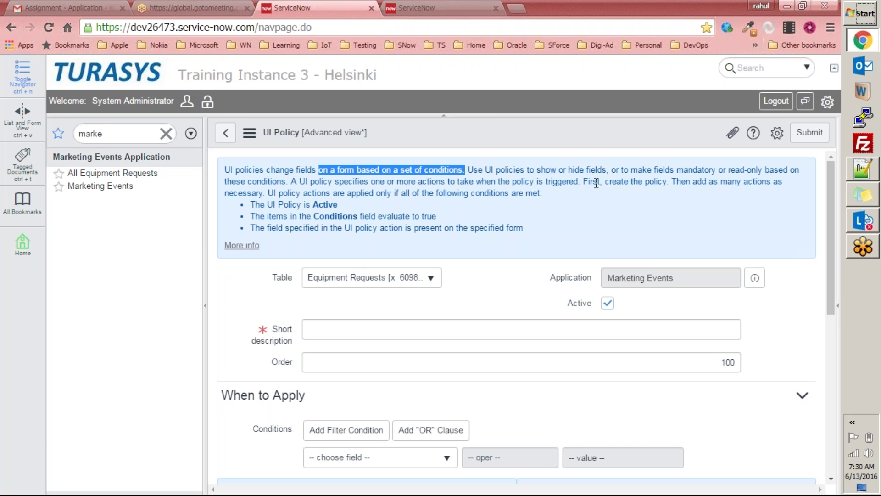
drag(584, 182, 664, 183)
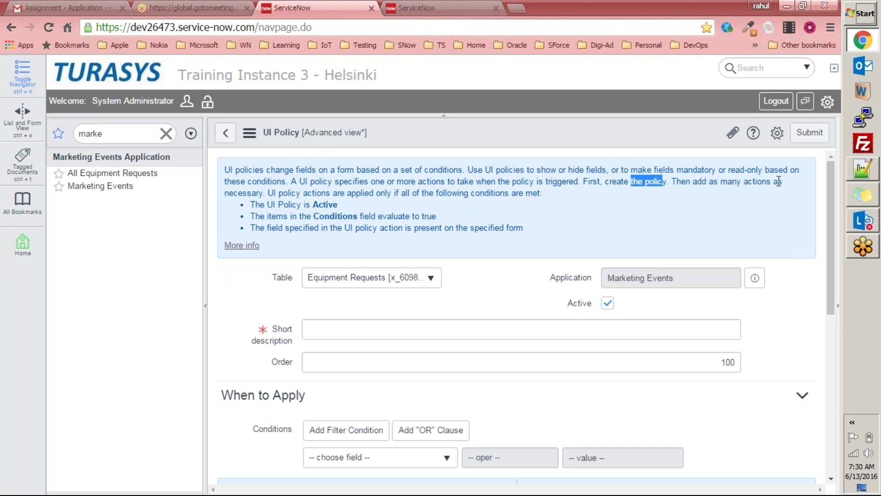
drag(266, 192, 309, 193)
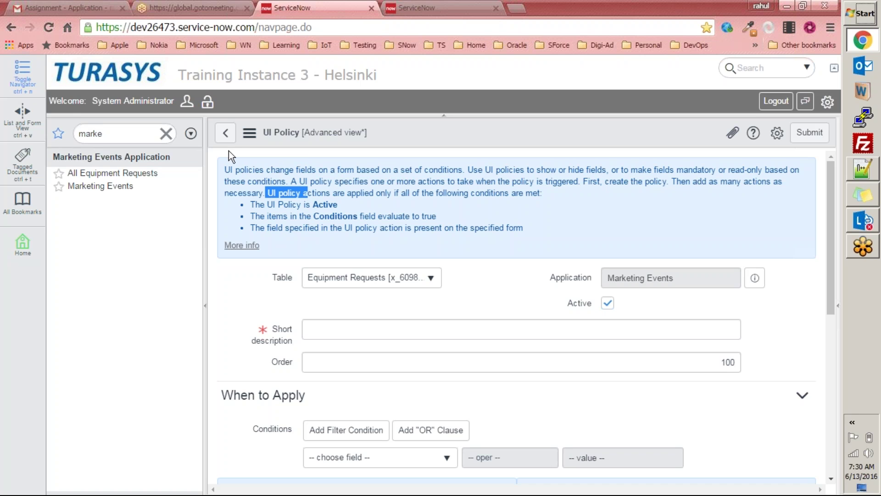
click(335, 210)
drag(266, 193, 545, 189)
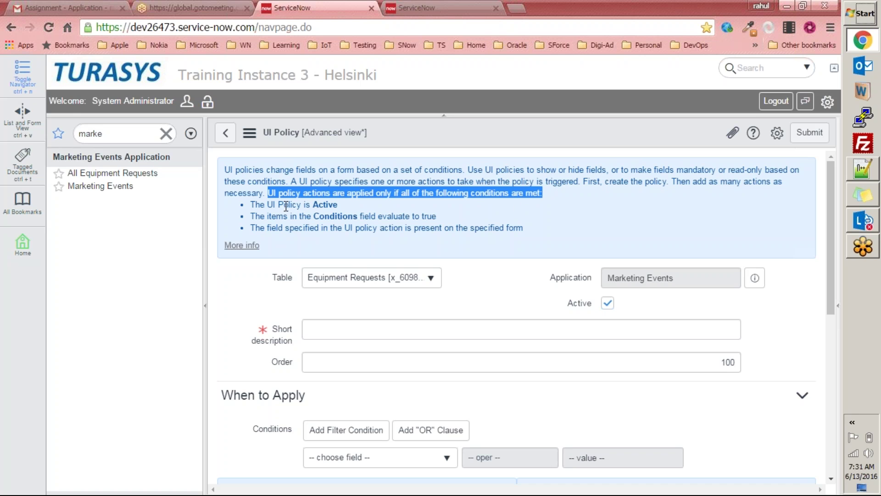
drag(252, 205, 361, 204)
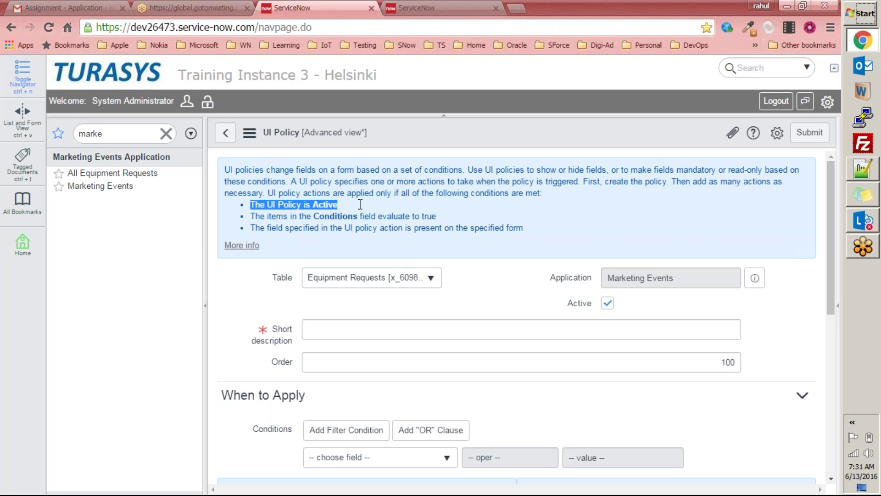
drag(252, 216, 463, 214)
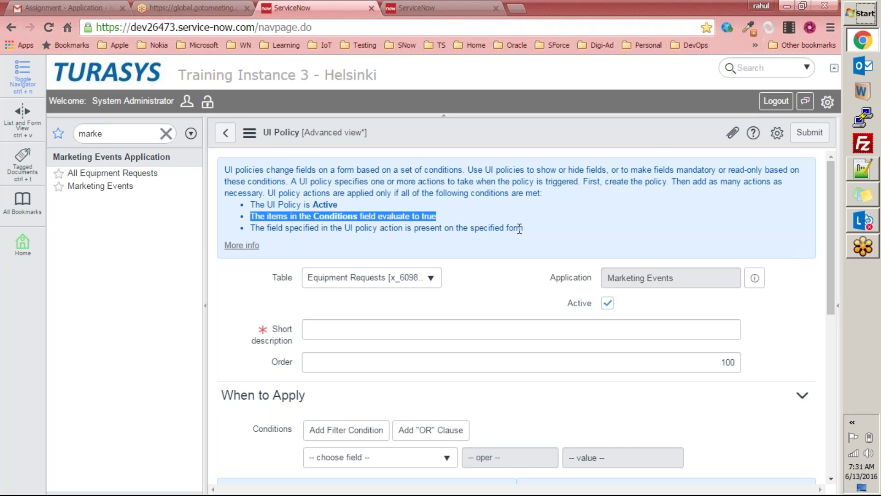
drag(539, 228, 227, 171)
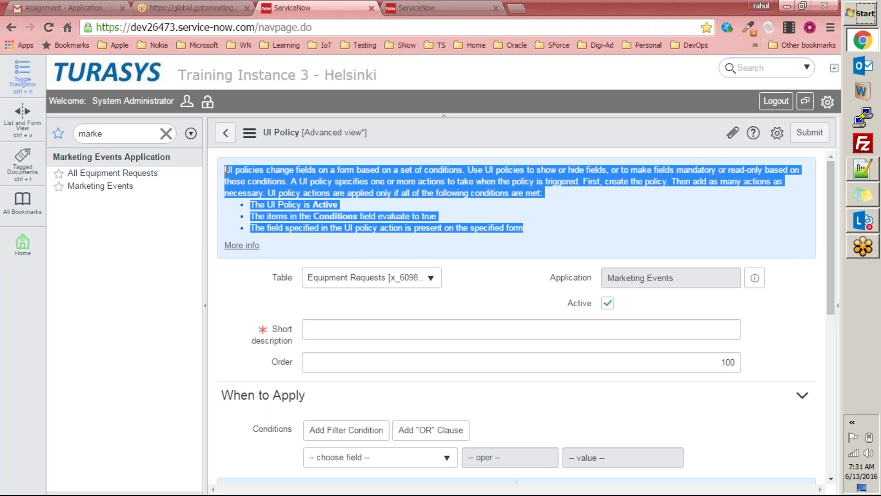
click(568, 190)
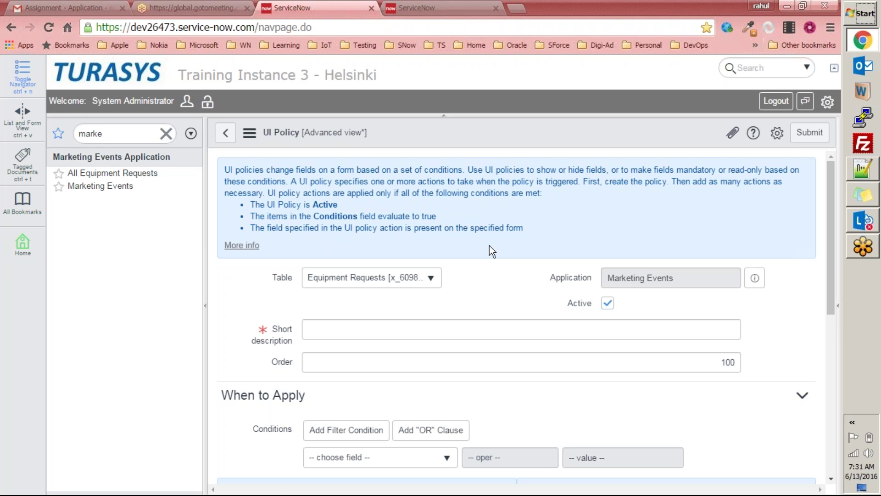
Step: Enter the short description 'Make needed from/until mandatory when event is selected'
scroll(397, 246, down, 1)
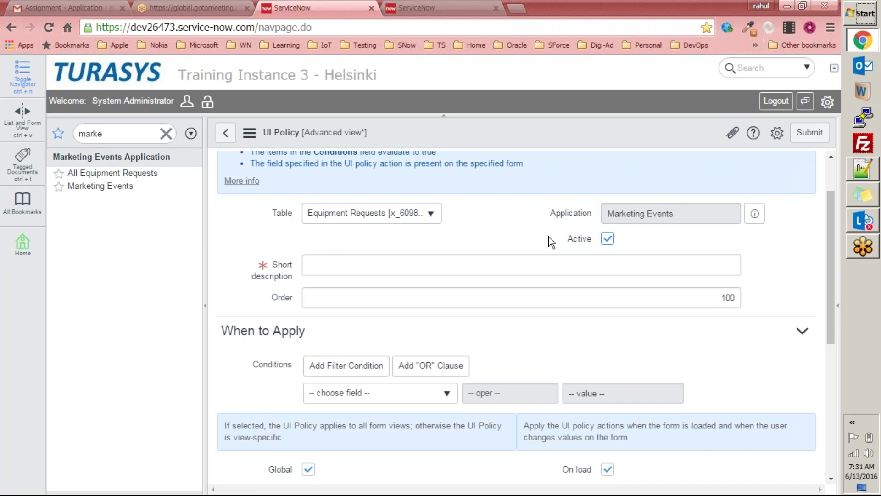
scroll(530, 236, down, 1)
scroll(615, 178, up, 3)
scroll(605, 266, down, 3)
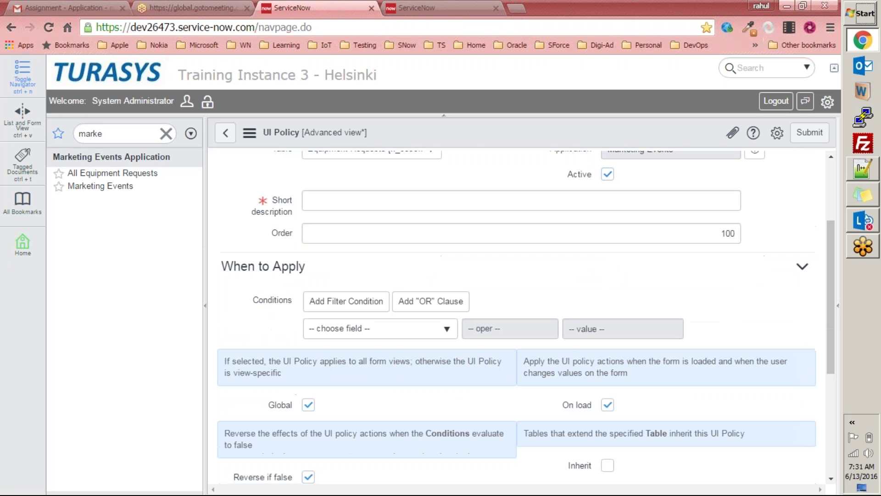
click(321, 208)
scroll(268, 158, up, 2)
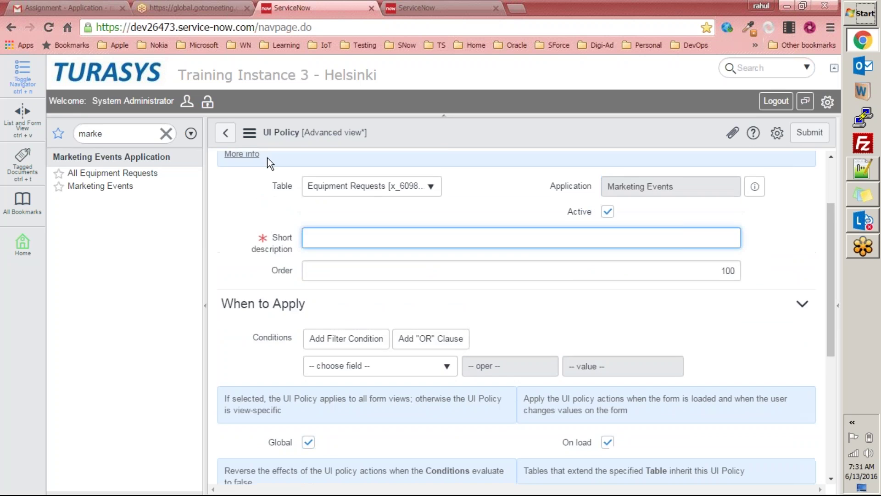
text(Make needed from/until)
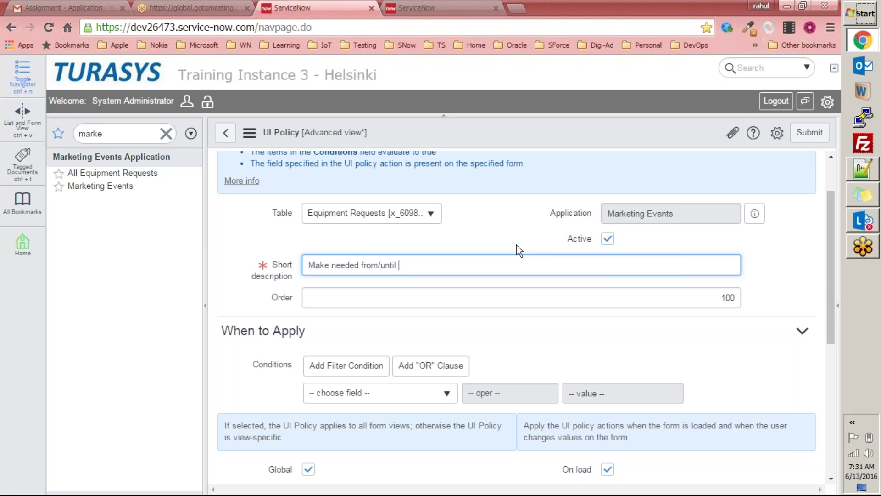
text(mandatory when event is selected)
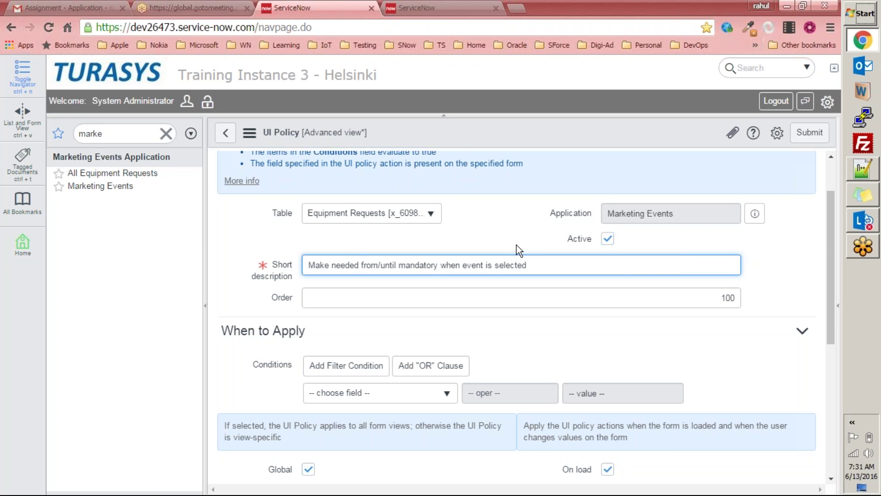
Step: Set the When to Apply condition to Marketing Events is not empty, and save the policy
scroll(497, 248, down, 3)
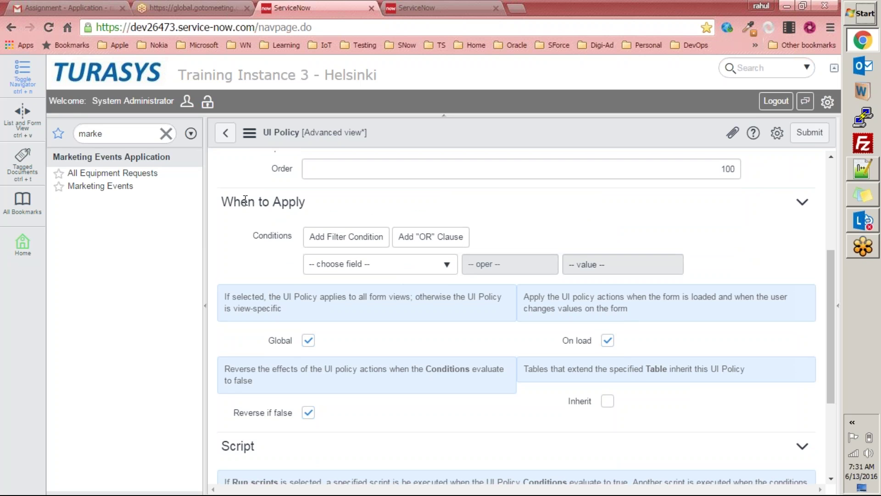
drag(223, 203, 308, 203)
click(394, 267)
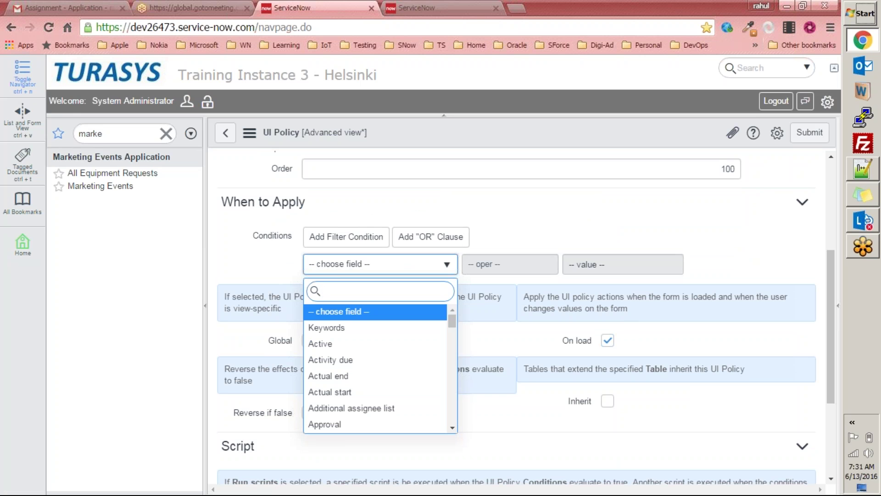
text(mak)
key(BackSpace)
key(BackSpace)
text(a)
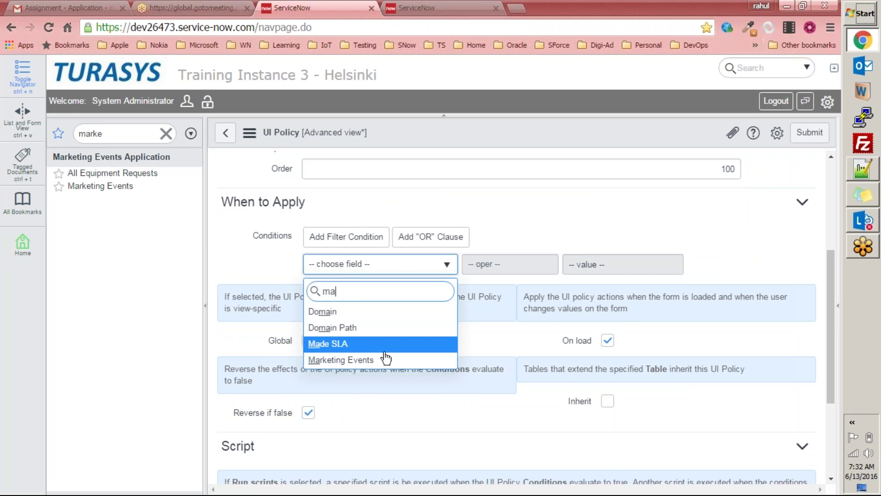
click(386, 360)
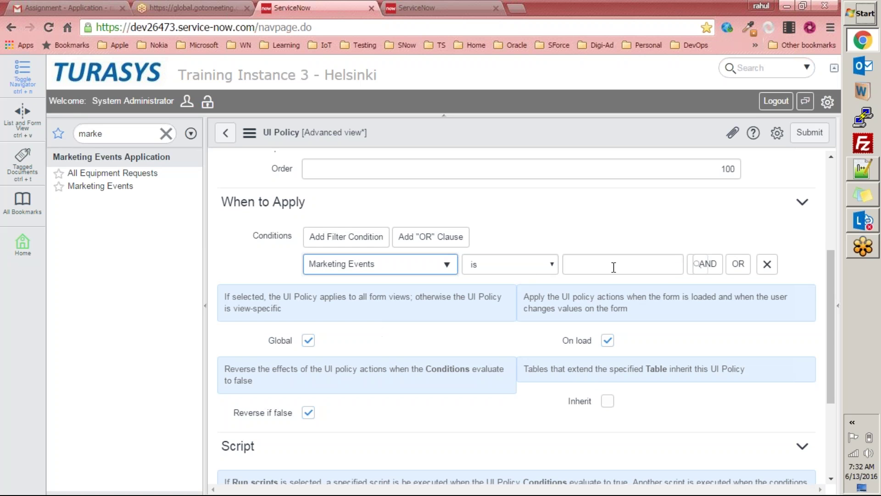
click(544, 265)
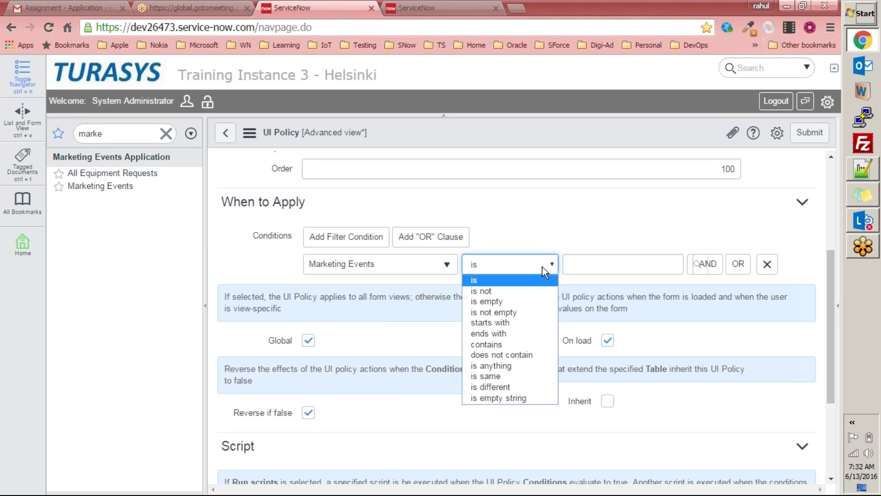
click(505, 312)
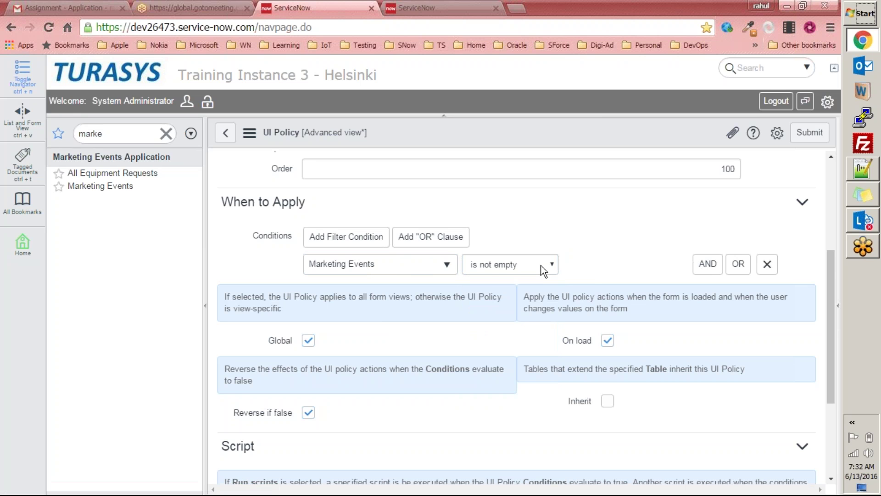
scroll(551, 257, down, 3)
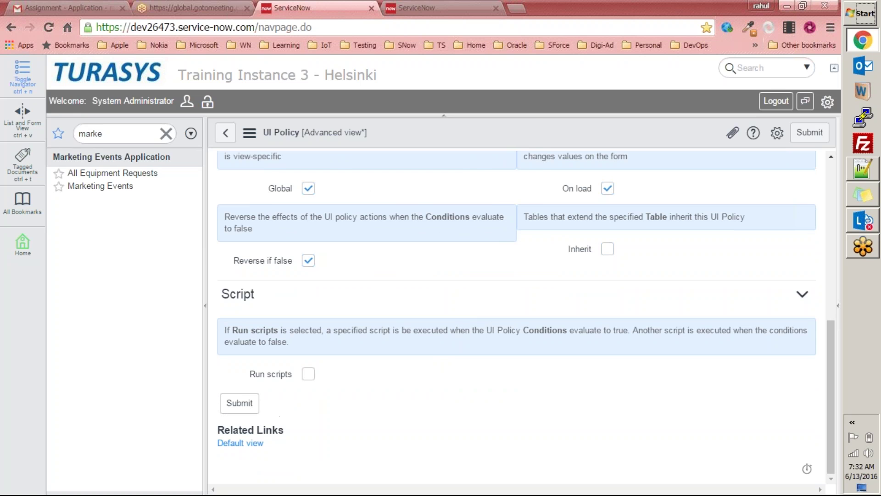
right_click(436, 124)
click(455, 131)
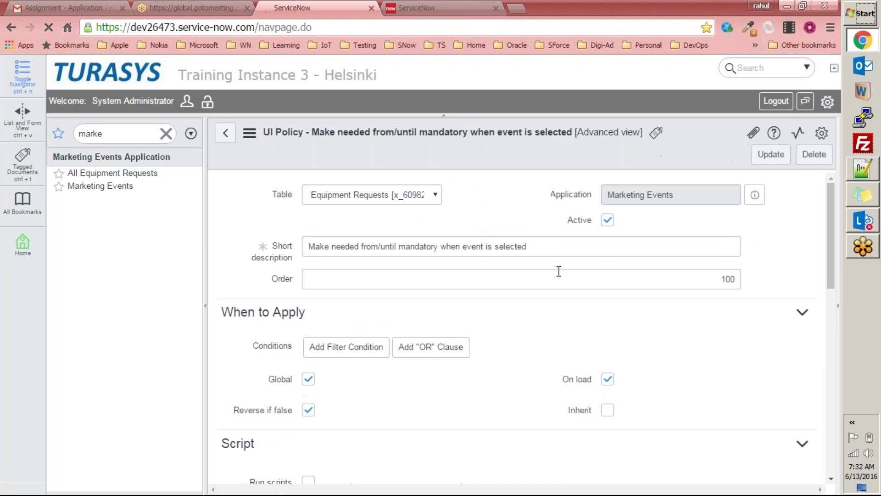
Step: Add an action setting Needed from to Mandatory True and Visible True, and submit it
scroll(560, 278, down, 15)
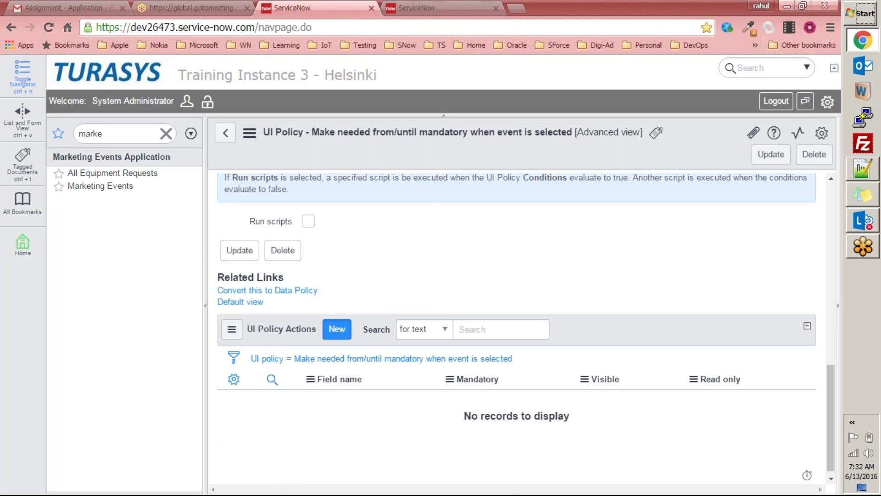
click(337, 332)
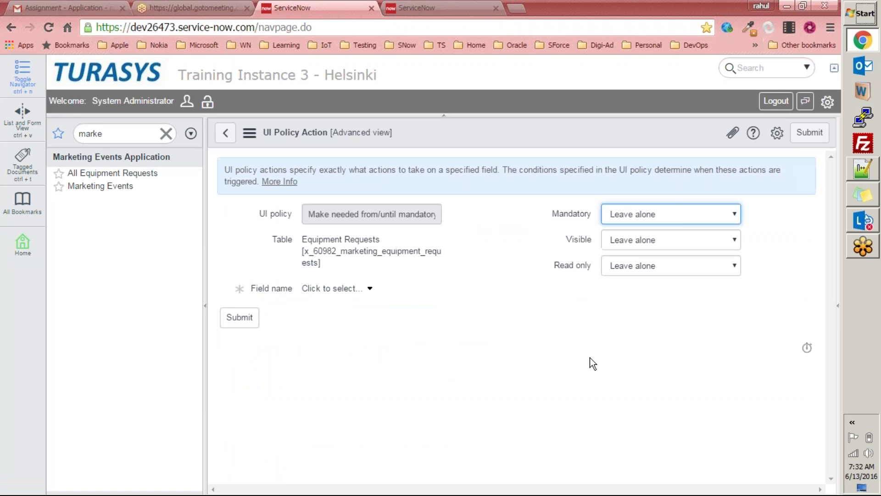
click(373, 289)
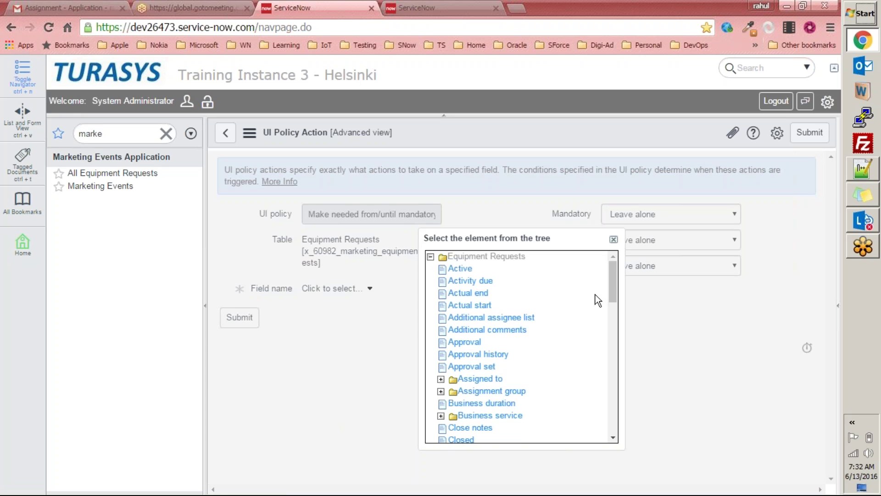
drag(612, 283, 613, 383)
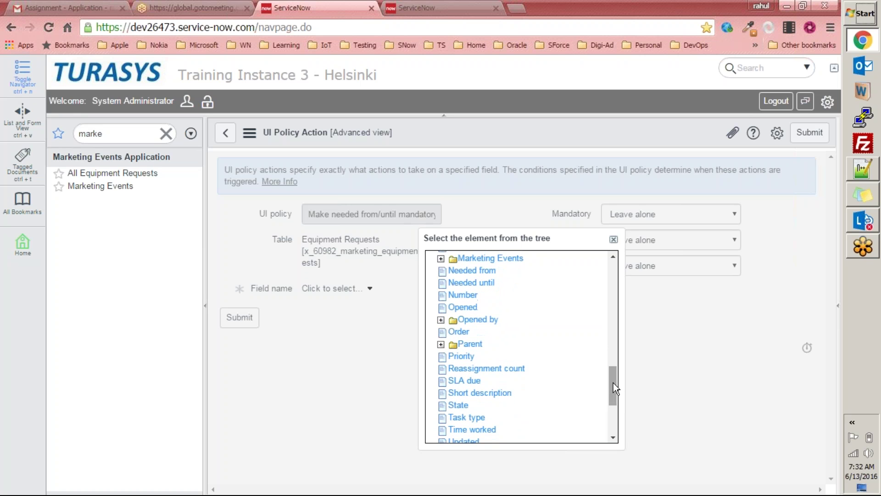
click(488, 271)
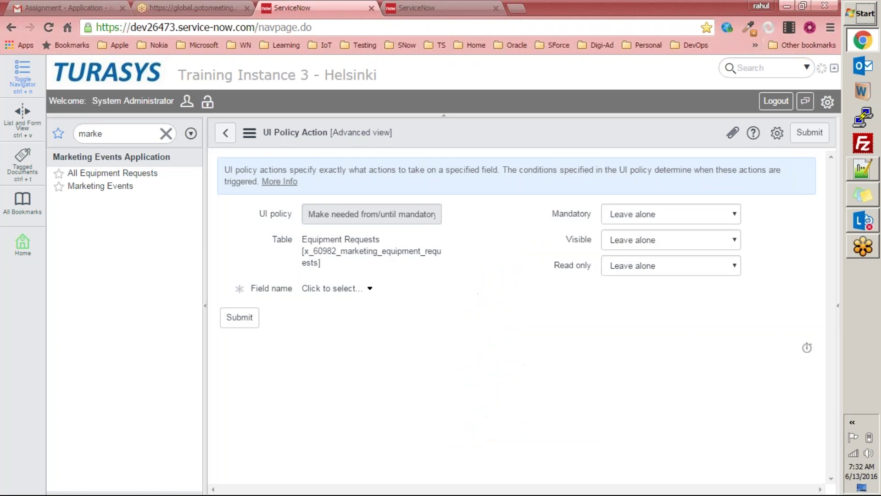
click(659, 220)
click(641, 239)
click(648, 241)
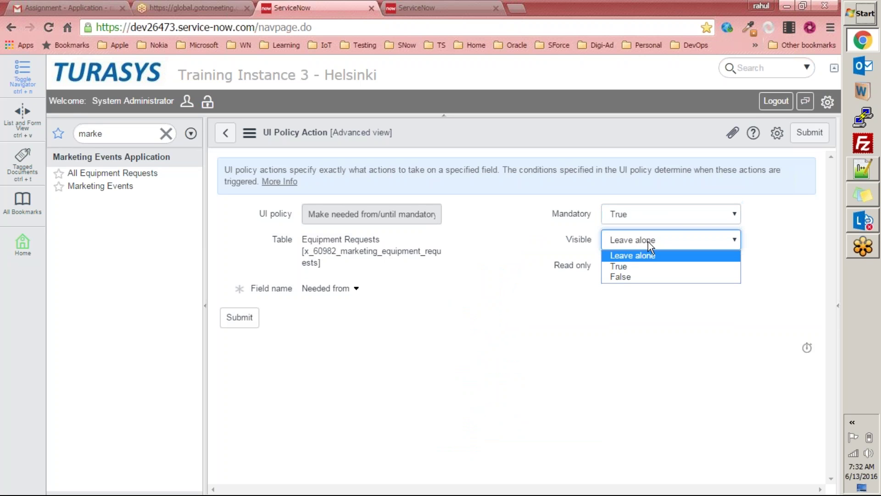
click(631, 265)
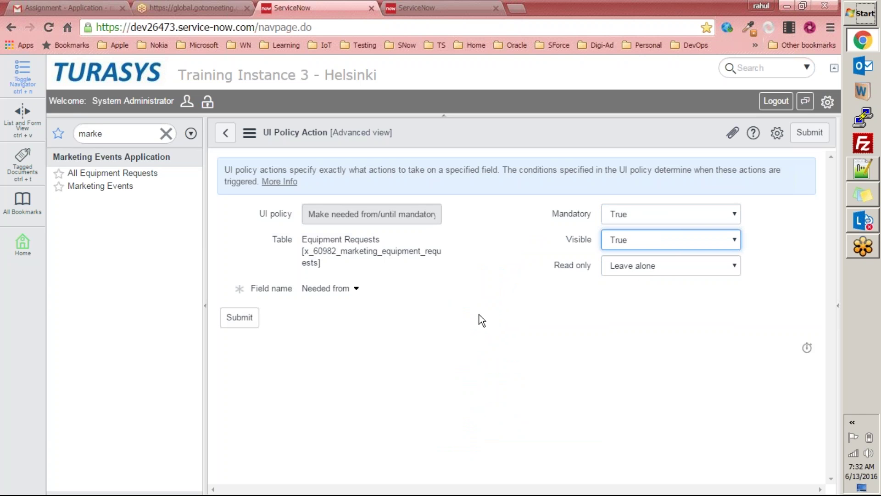
click(246, 326)
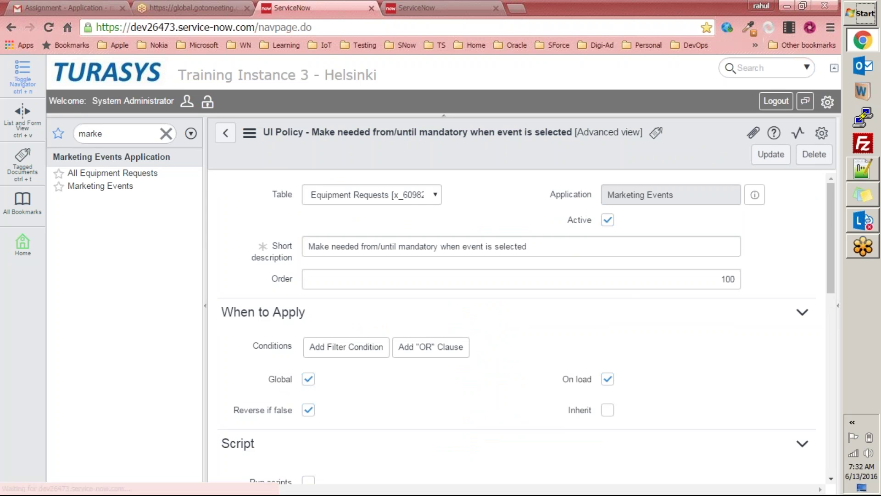
scroll(360, 360, down, 7)
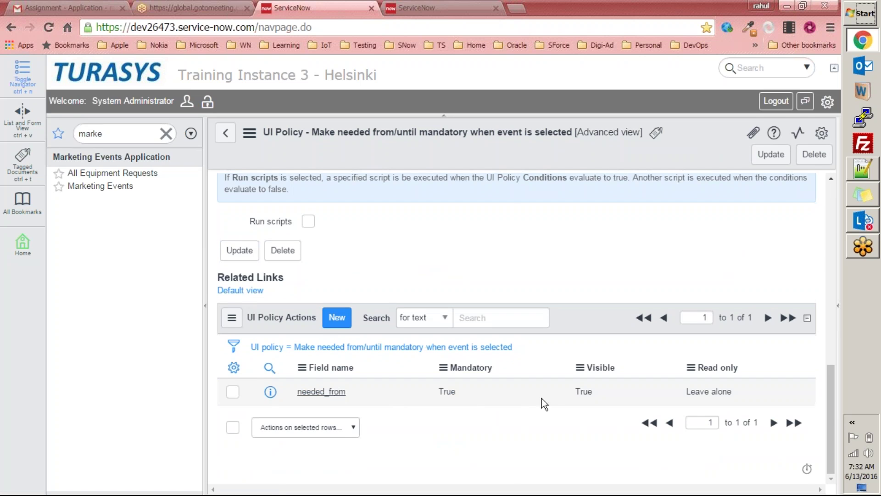
Step: Add an action setting Needed until to Mandatory True and Visible True, and submit it
click(337, 318)
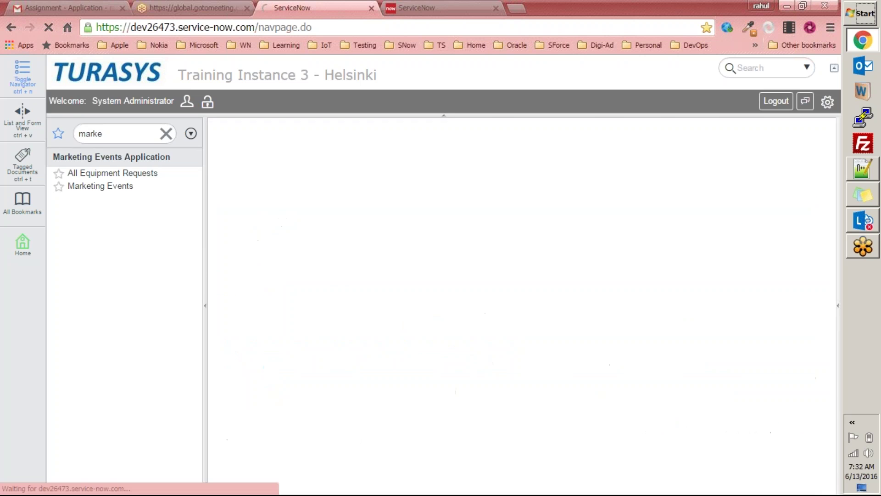
click(370, 290)
drag(607, 291, 610, 360)
click(488, 365)
click(691, 213)
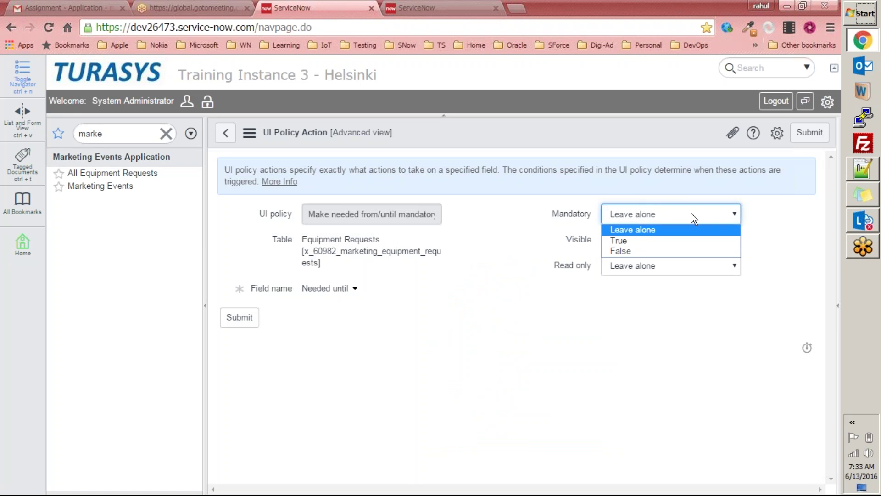
click(640, 241)
click(643, 241)
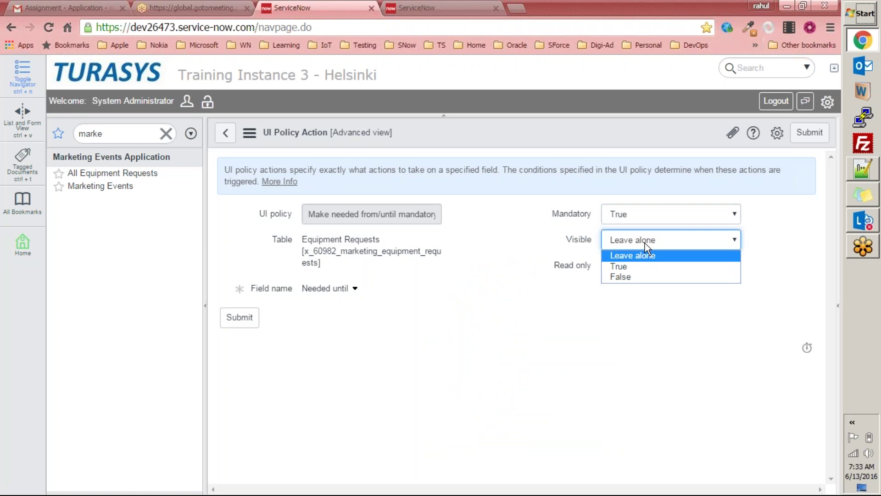
click(628, 270)
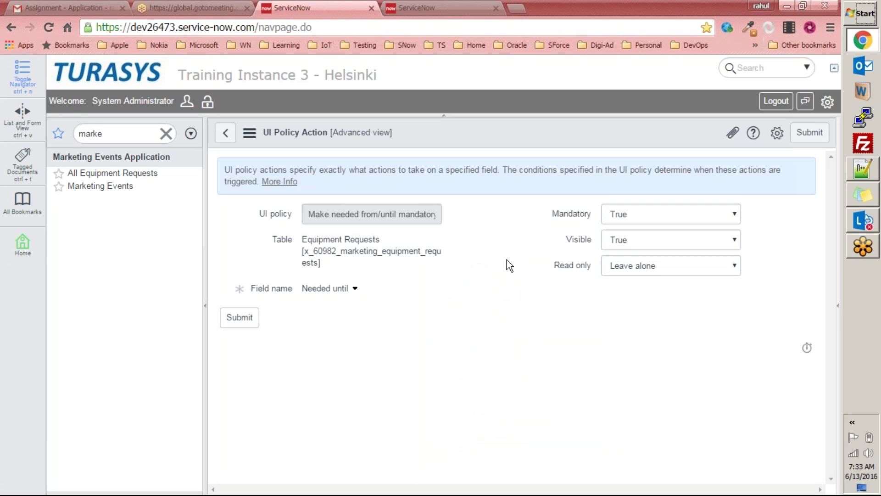
click(239, 318)
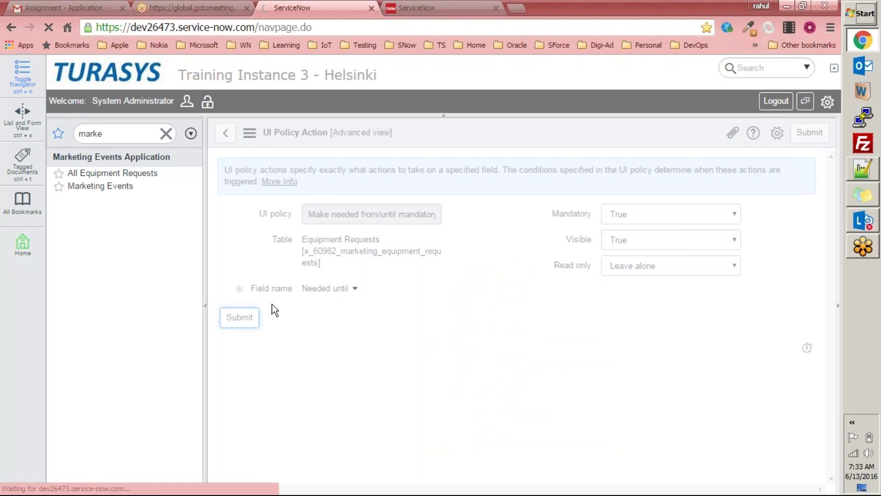
Step: Save the Needed from/until UI policy with Update from the header context menu
scroll(272, 303, down, 5)
scroll(275, 301, down, 5)
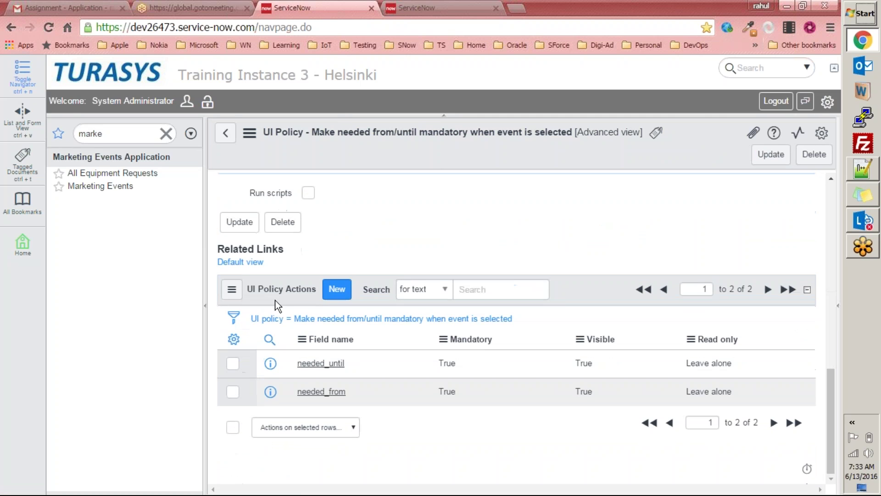
scroll(278, 305, up, 10)
right_click(596, 156)
click(772, 155)
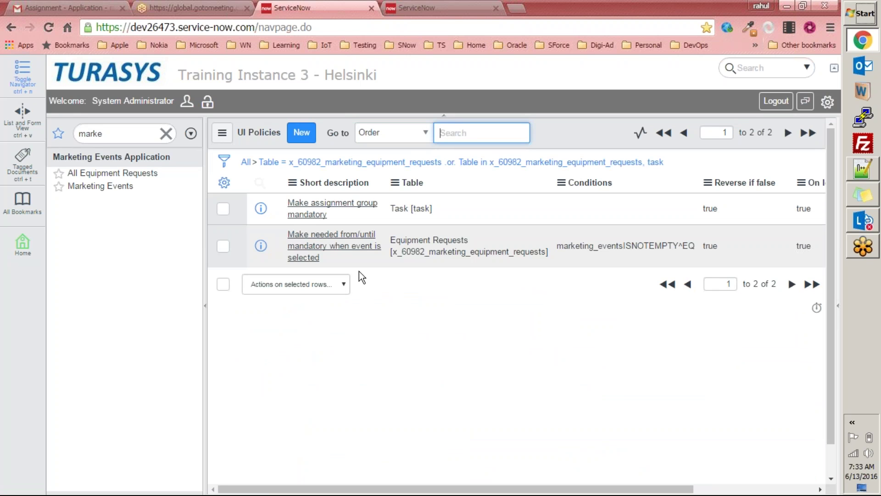
Step: Reopen the UI policy to confirm its needed_from and needed_until actions are listed
click(349, 246)
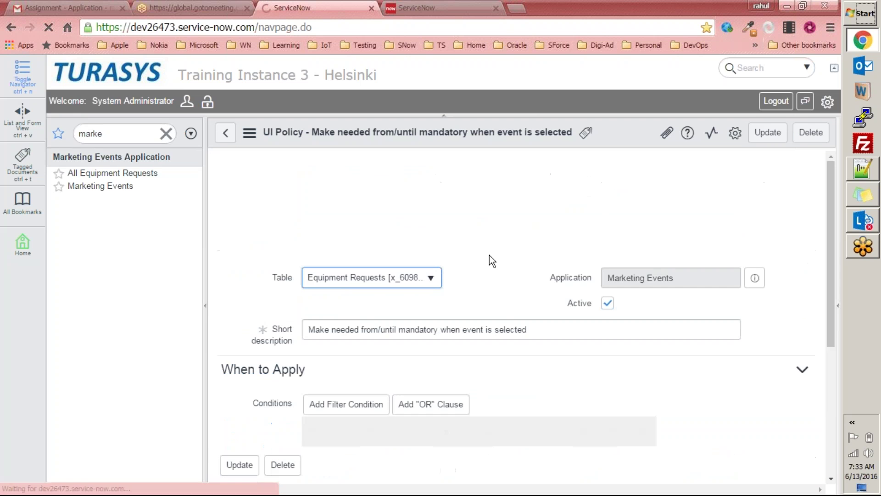
scroll(634, 285, down, 4)
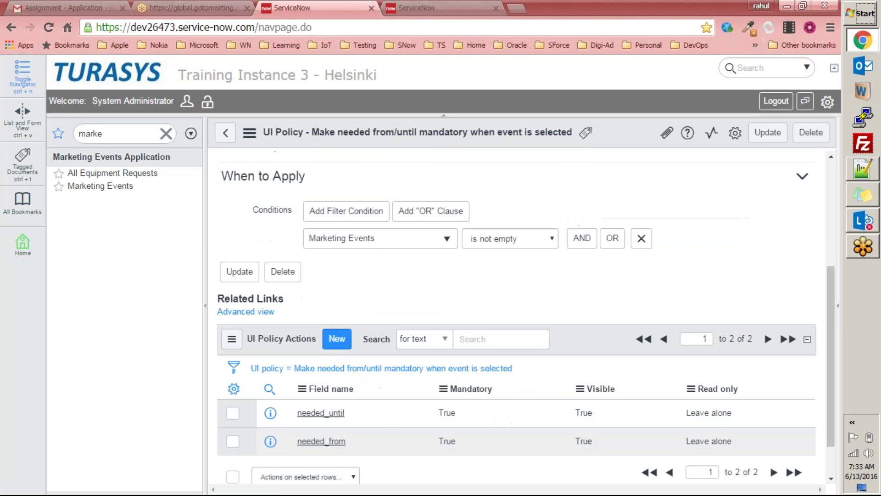
scroll(633, 285, down, 1)
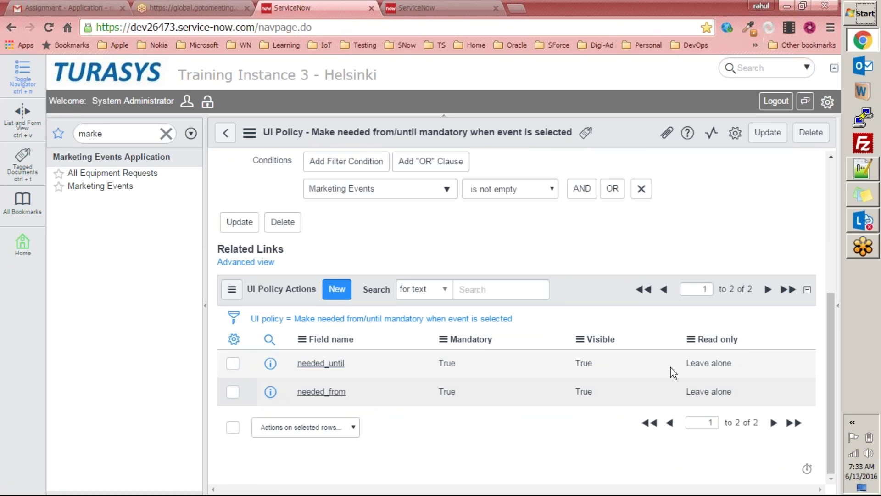
drag(734, 364, 683, 364)
scroll(418, 370, up, 5)
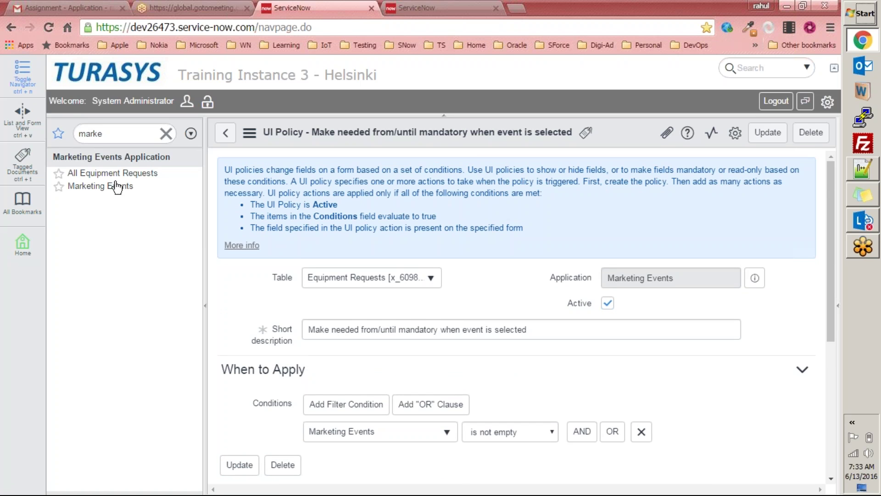
Step: Start a new Equipment Request from All Equipment Requests and expand its Details section
click(104, 187)
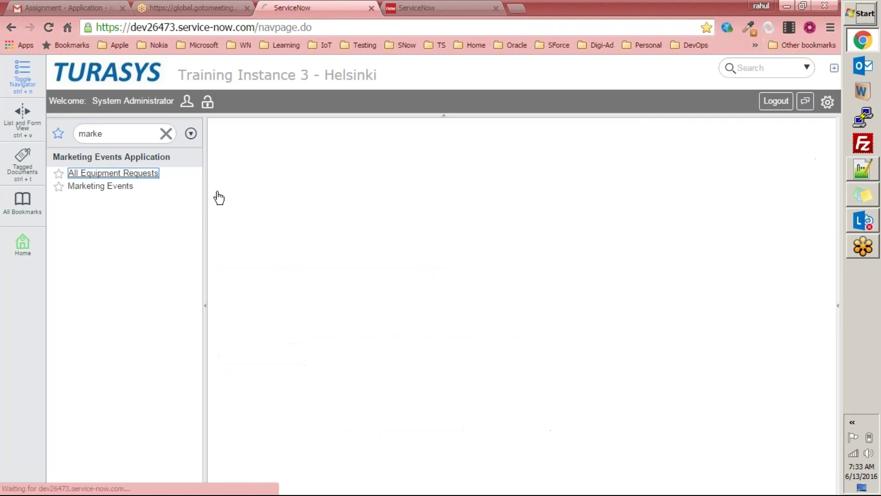
click(341, 133)
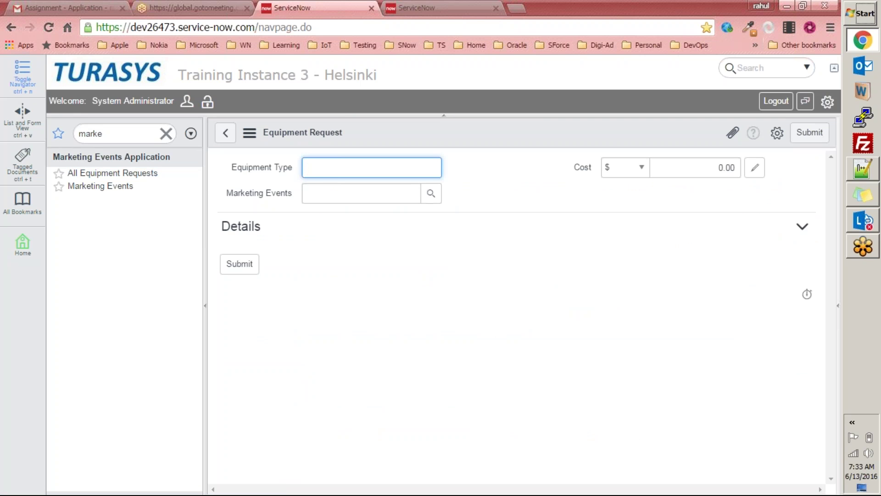
click(803, 227)
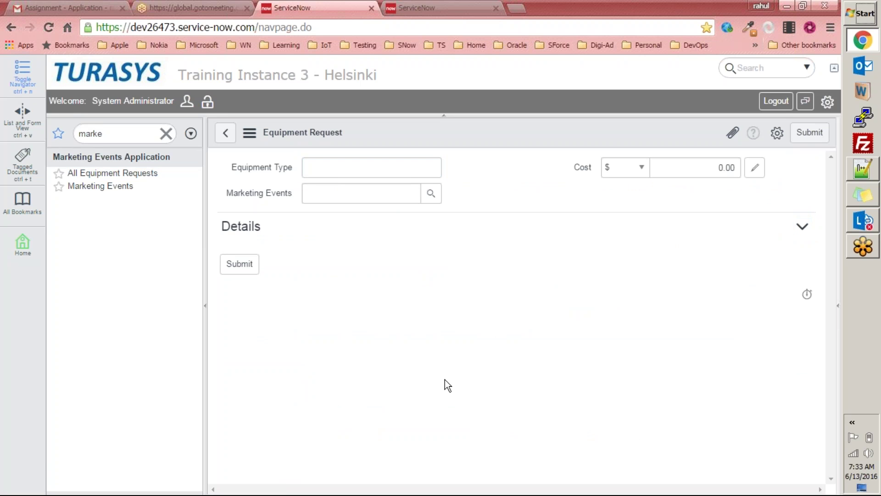
click(309, 167)
click(316, 193)
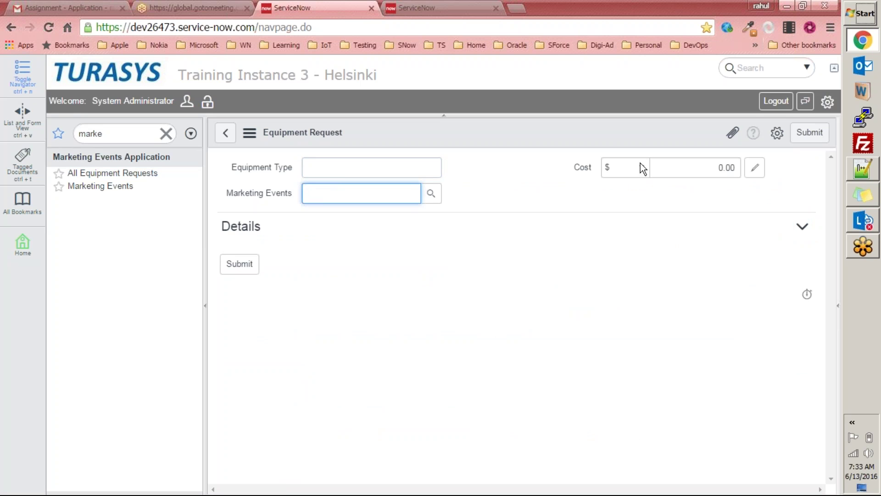
click(682, 167)
drag(222, 226, 273, 226)
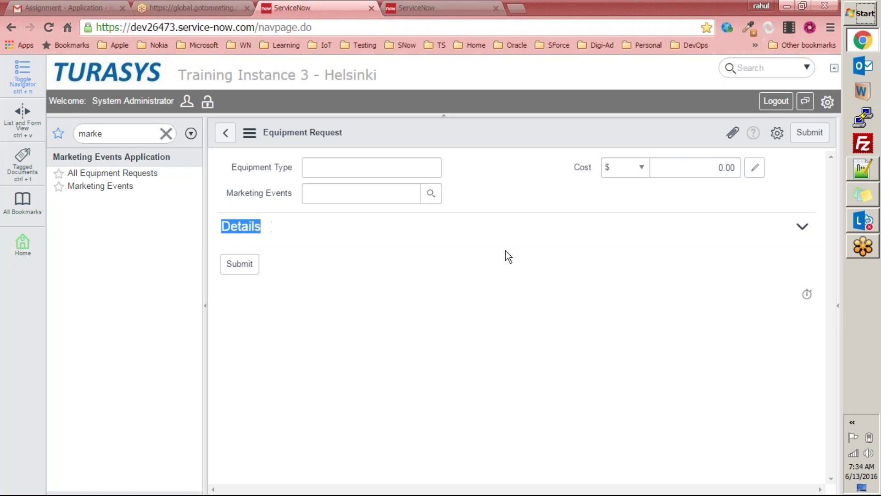
click(545, 246)
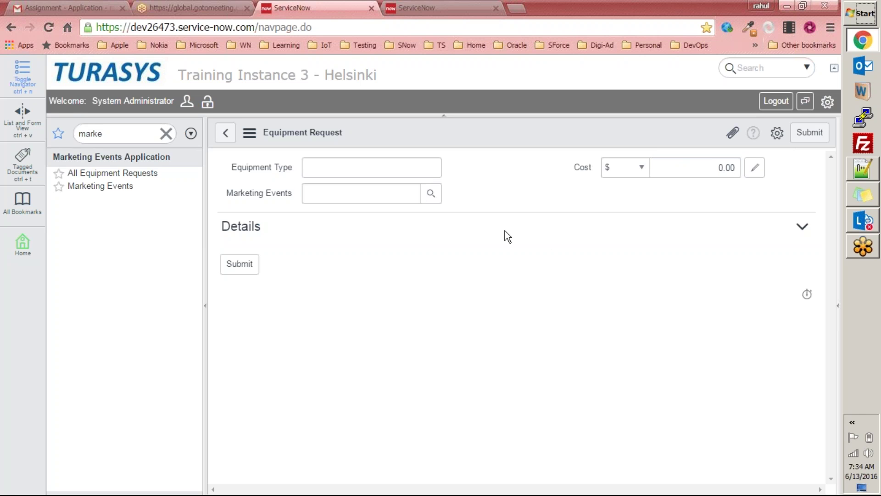
Step: Enter equipment type Dell Laptop, cost 2000, and pick Washington Roadshow as the event
click(386, 167)
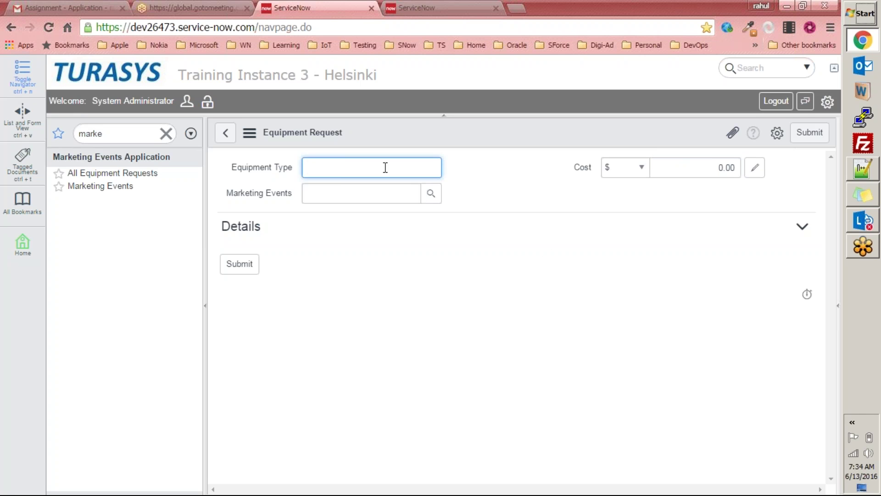
text(Lap)
text(top)
text(Dell)
click(725, 168)
text(2000)
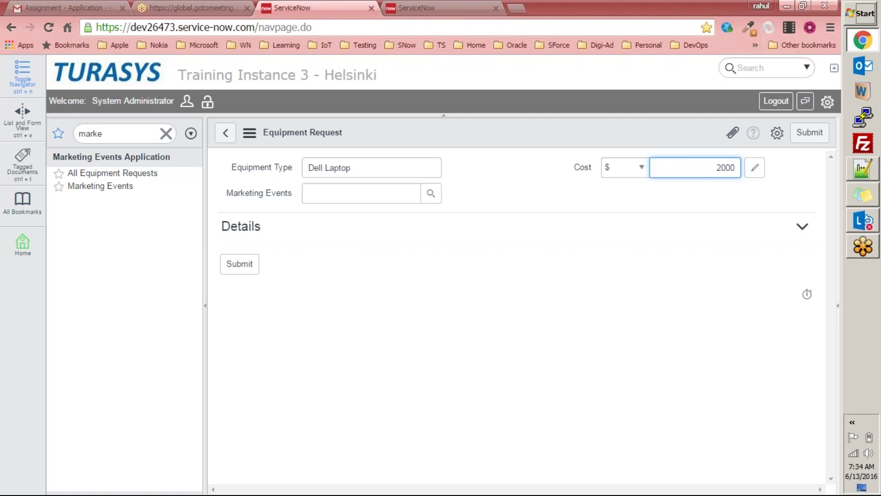
click(430, 194)
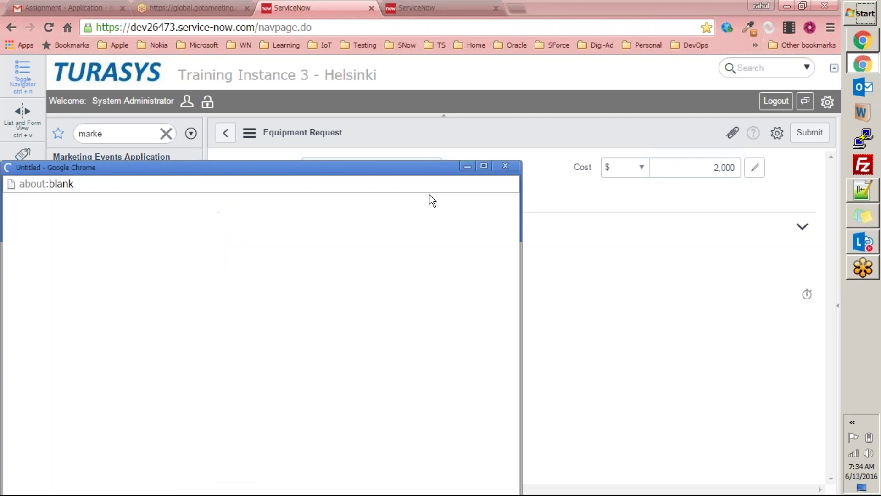
click(138, 322)
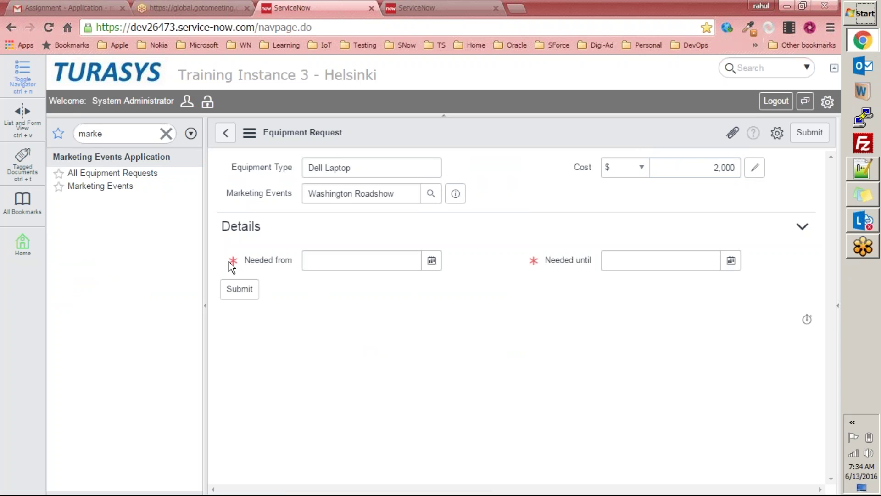
Step: Clear the marketing event to hide Needed from/until, then reselect Washington Roadshow via 'was'
click(255, 264)
double_click(522, 262)
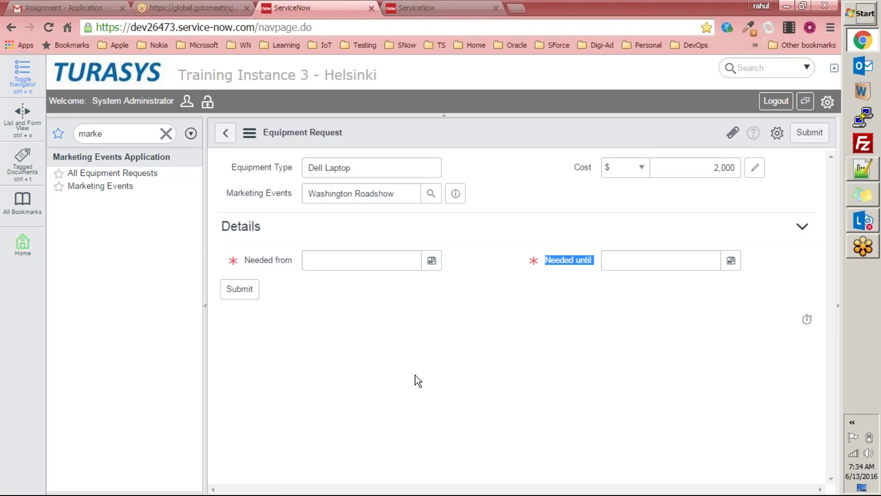
drag(408, 196, 219, 198)
key(BackSpace)
key(Tab)
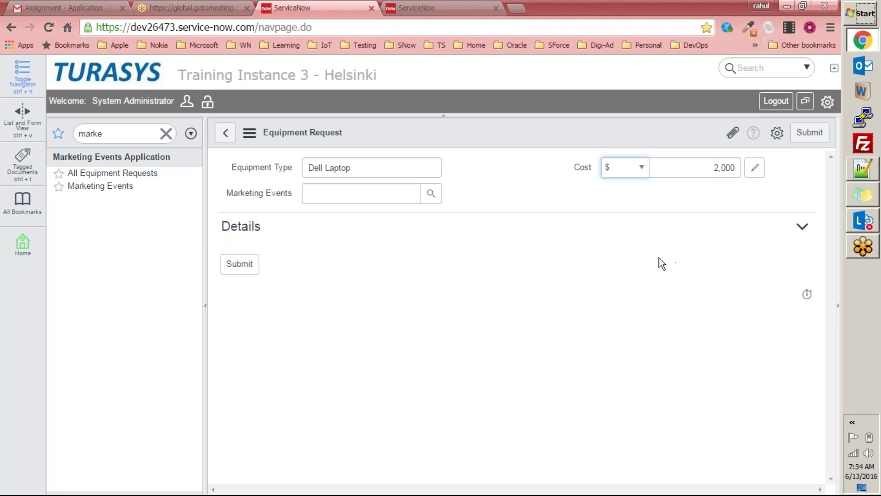
click(395, 196)
text(was)
click(380, 209)
Step: Clear the event again and reselect Washington Roadshow by typing 'wa'
drag(412, 205, 186, 195)
key(BackSpace)
click(408, 196)
text(w)
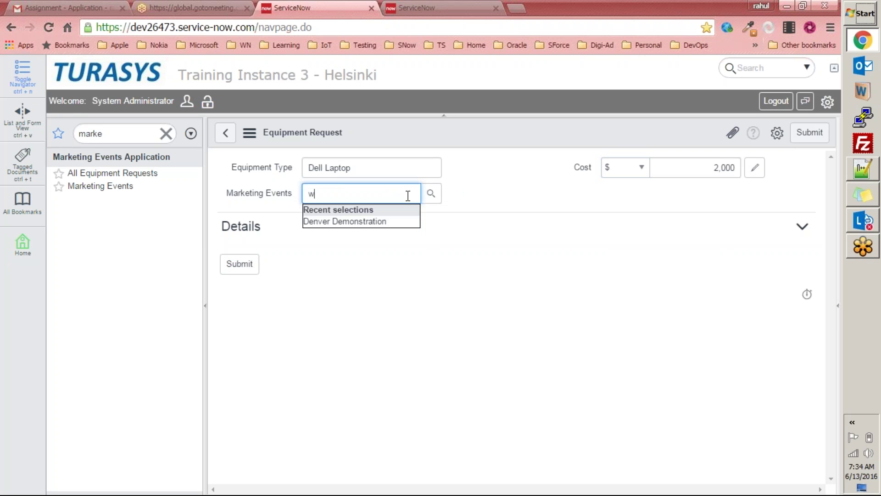
text(as)
click(400, 209)
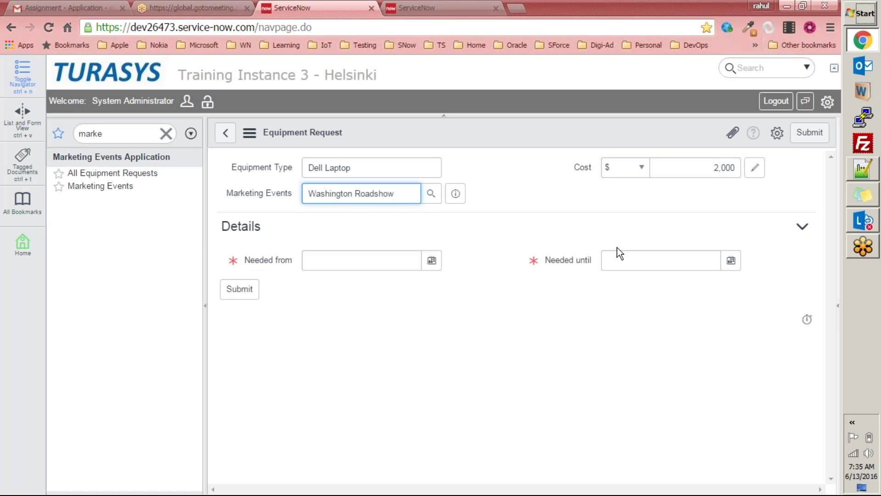
Step: Clear the event once more, reselect Washington Roadshow via 'washi', and bring up the Notepad++ notes
drag(407, 192, 210, 168)
key(BackSpace)
key(Tab)
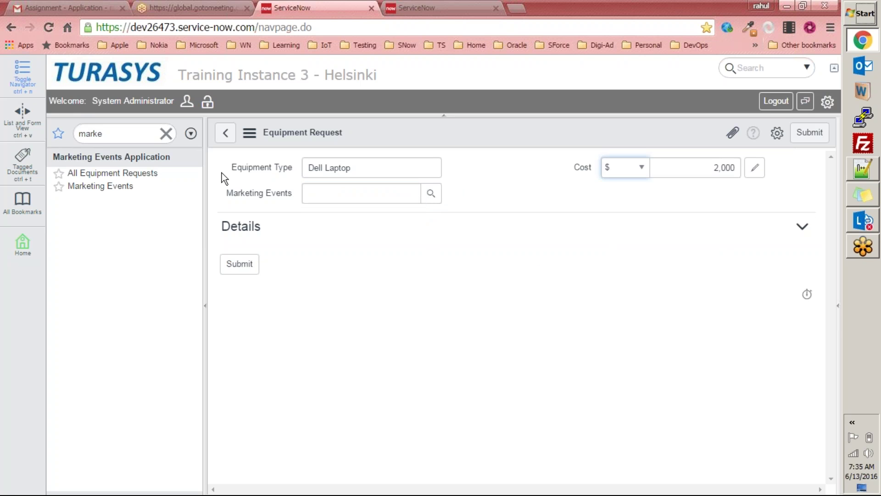
click(375, 193)
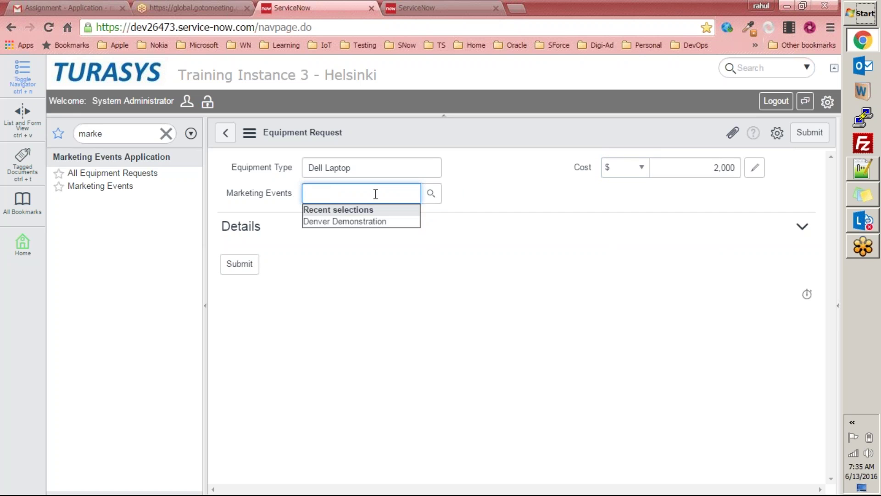
text(washi)
click(374, 210)
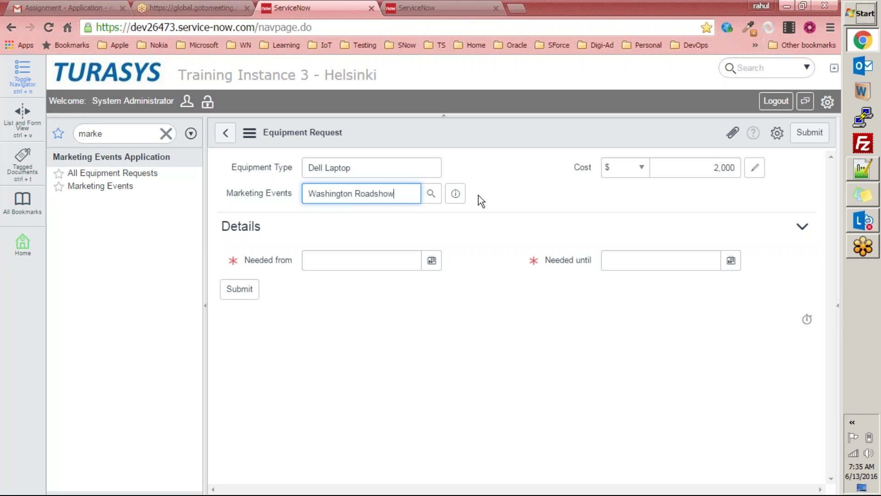
click(519, 139)
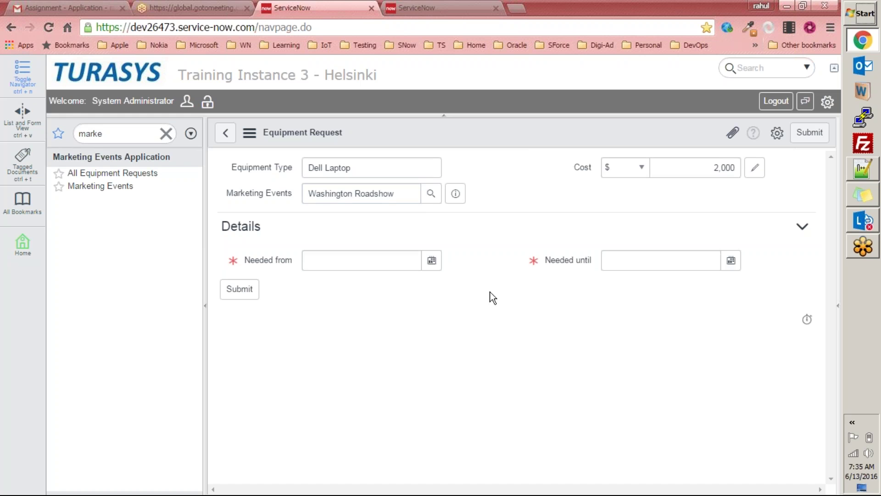
click(863, 169)
click(348, 175)
Step: Highlight the Show/Hide, Make Mandatory/Optional and Make Readonly/writable items in the notes
drag(136, 87, 220, 87)
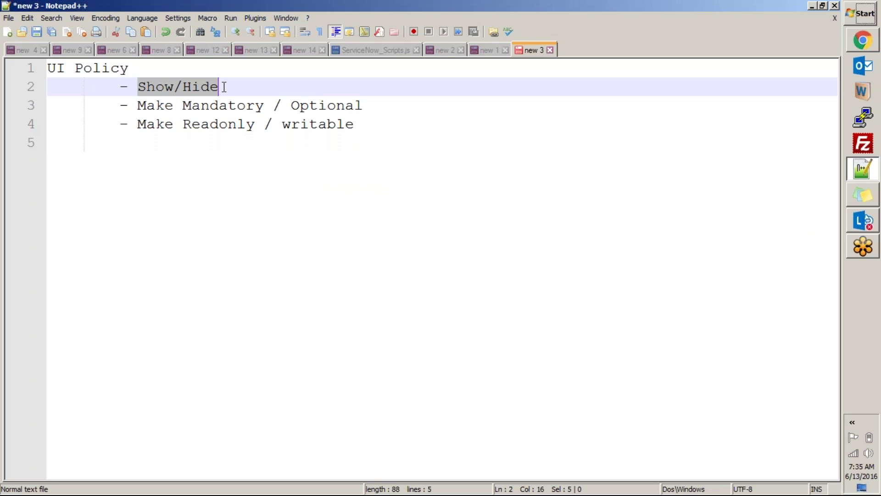
click(226, 187)
drag(137, 105, 371, 102)
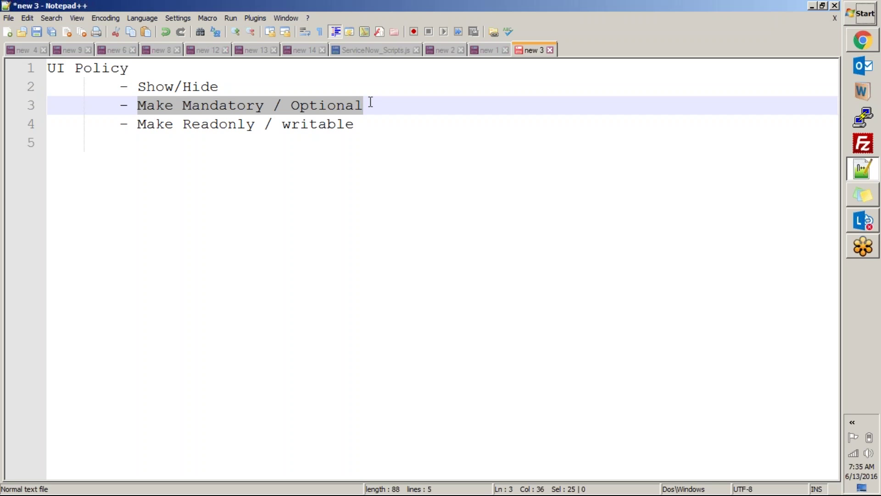
click(327, 170)
drag(137, 124, 378, 121)
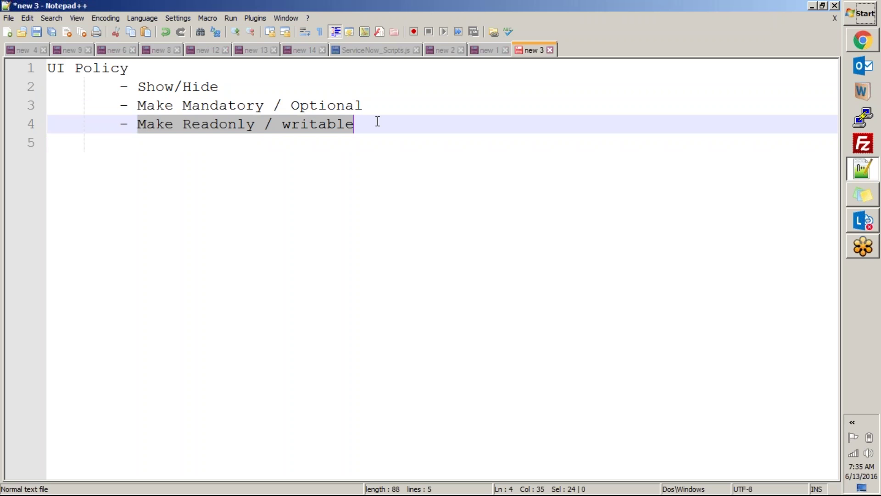
Step: Bring the ServiceNow Equipment Request form back to the front
click(861, 42)
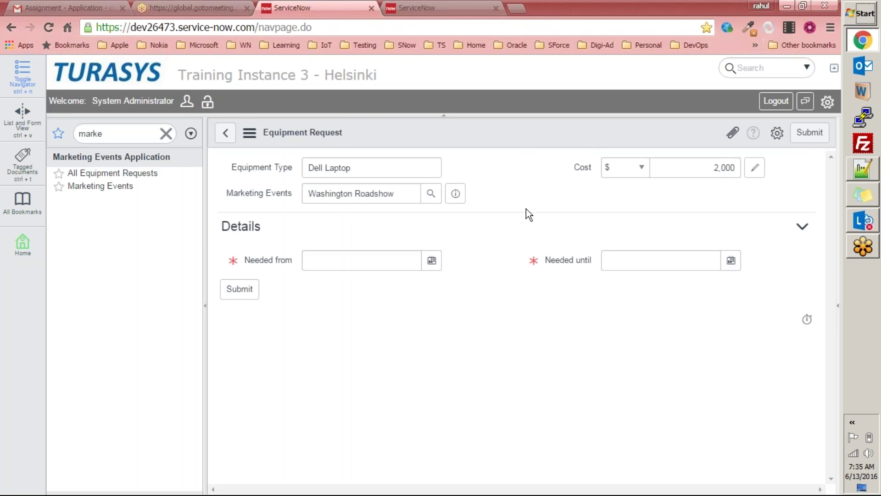
click(863, 168)
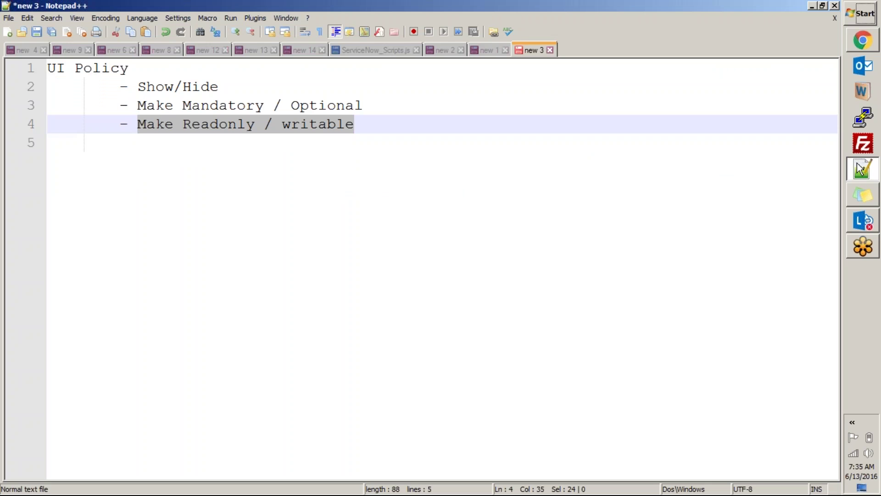
click(862, 169)
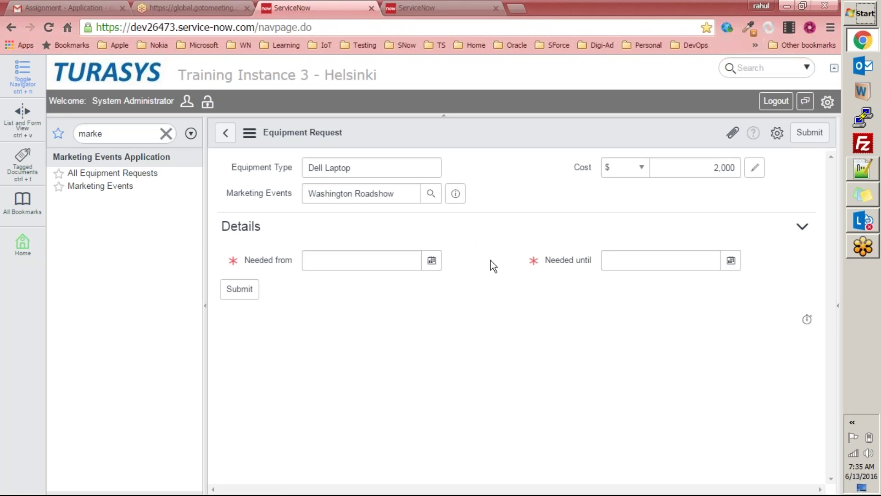
Step: Pick July 1, 2016 for Needed from and July 4, 2016 for Needed until
click(432, 268)
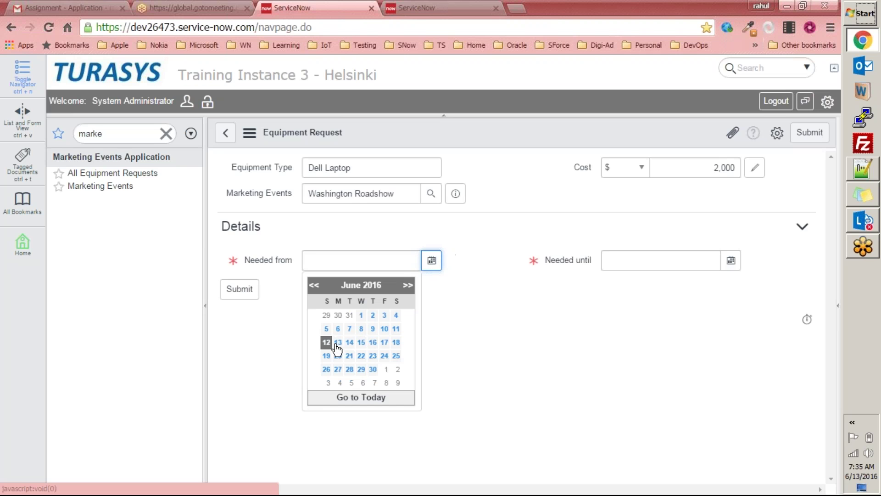
click(386, 369)
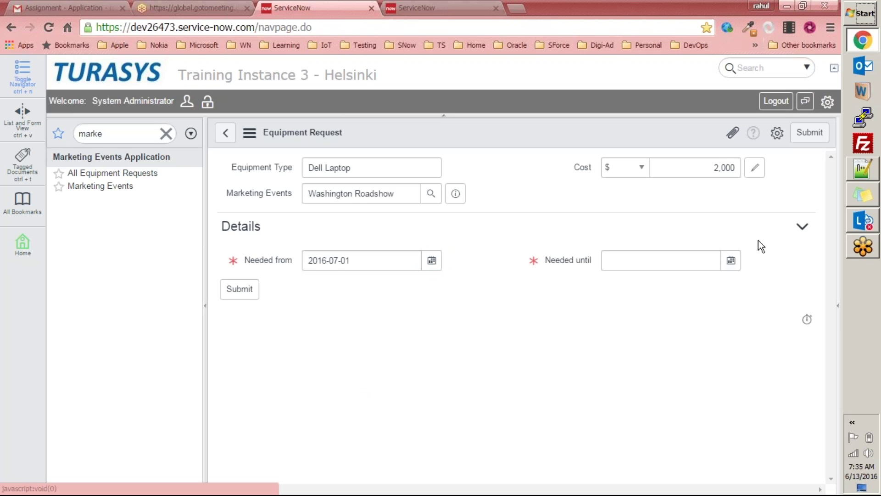
click(732, 263)
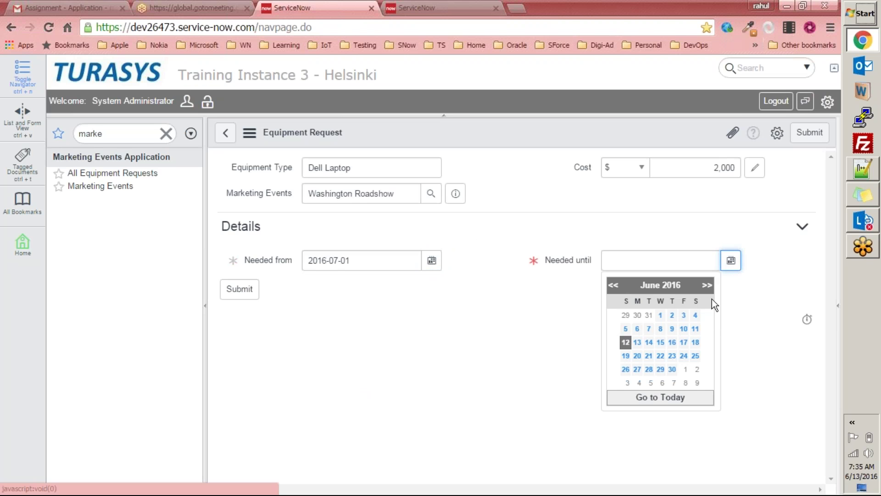
click(705, 289)
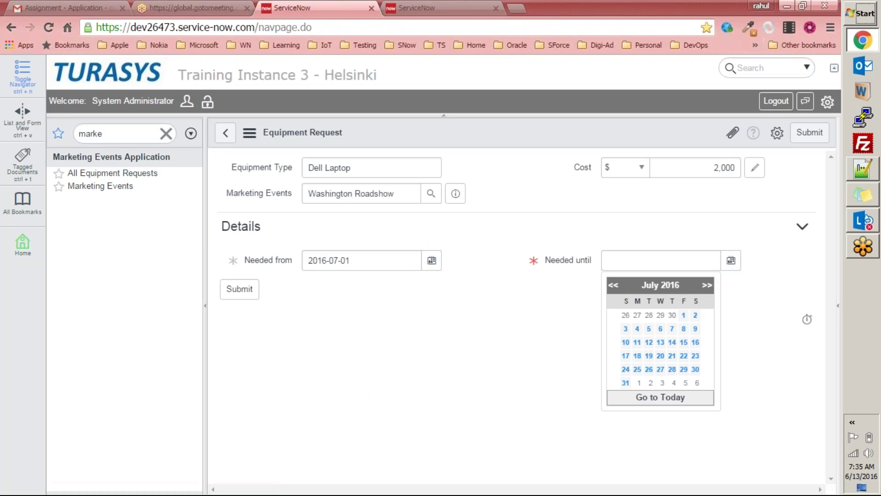
click(638, 329)
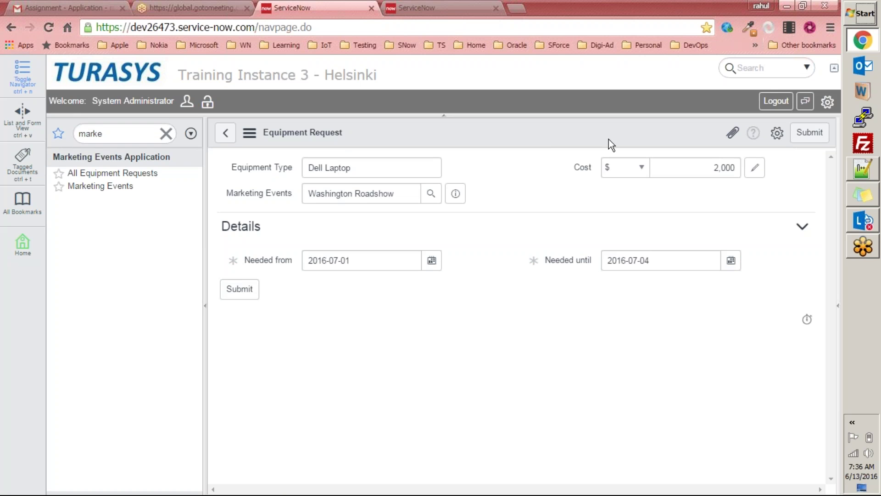
Step: Submit the request, adding TASK0020011 beside TASK0020006 in the Equipment Requests list
click(239, 297)
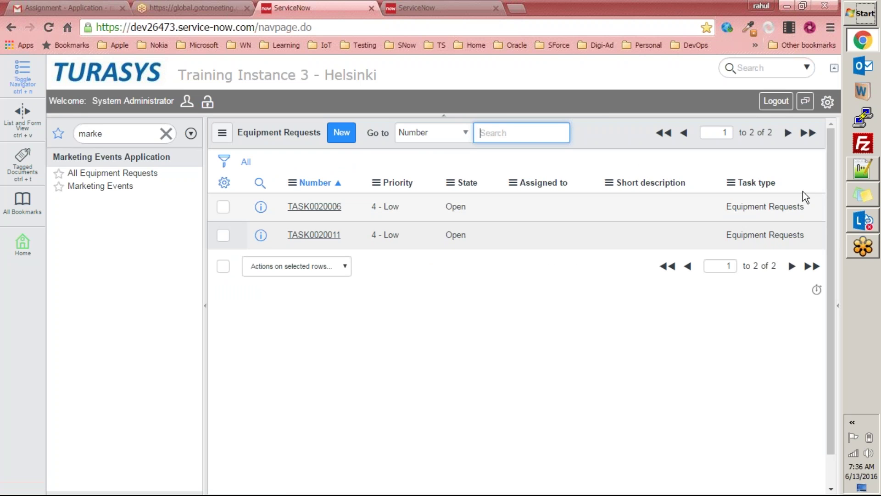
click(872, 171)
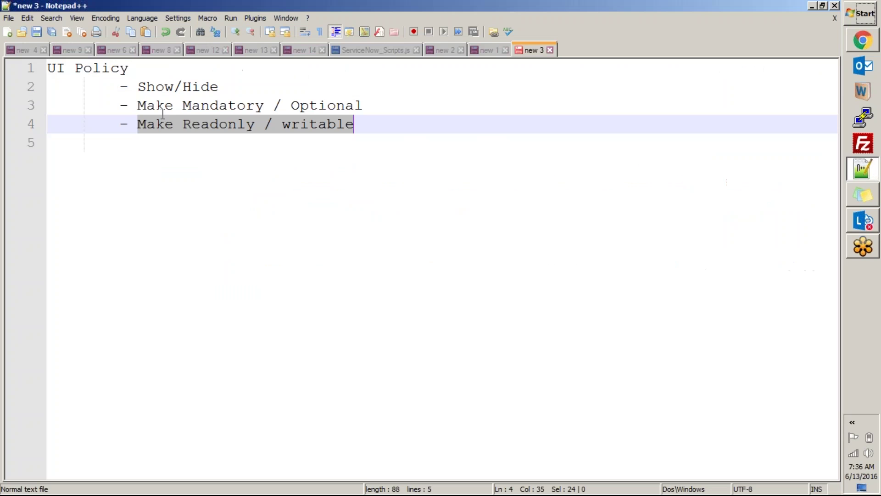
click(863, 170)
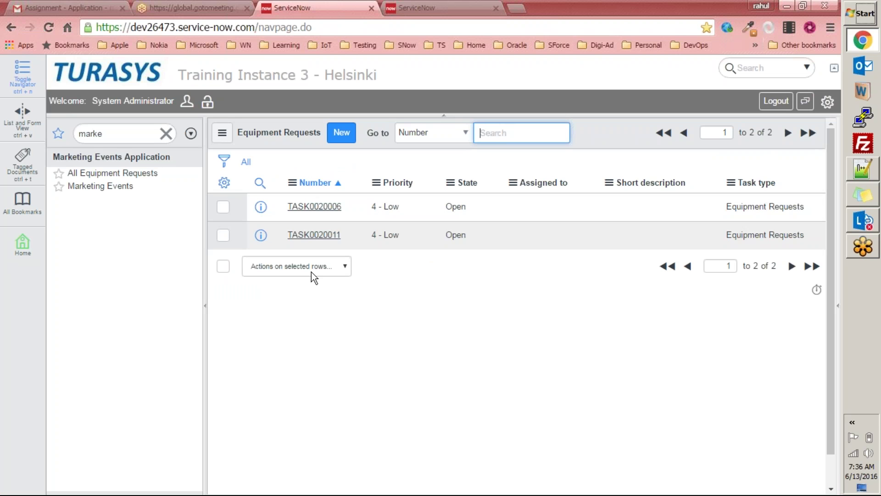
click(139, 173)
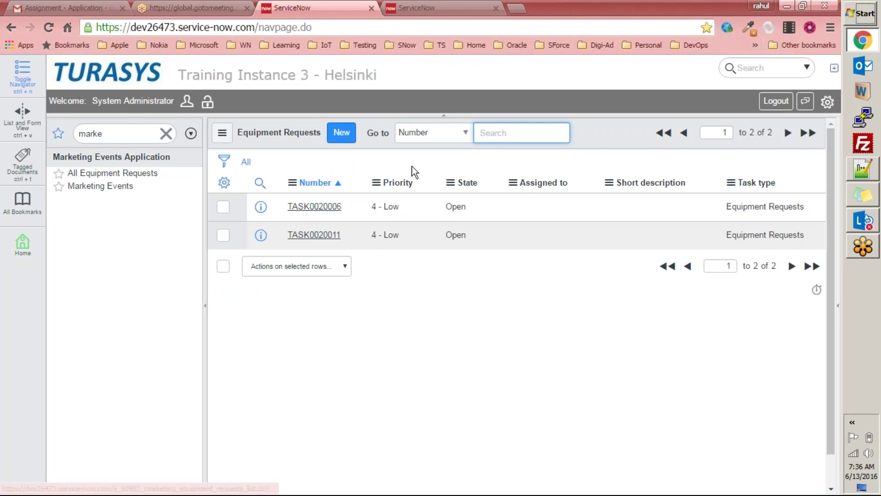
Step: Highlight all three UI Policy items in the notes, then return to the Equipment Requests list
click(863, 170)
drag(129, 85, 409, 134)
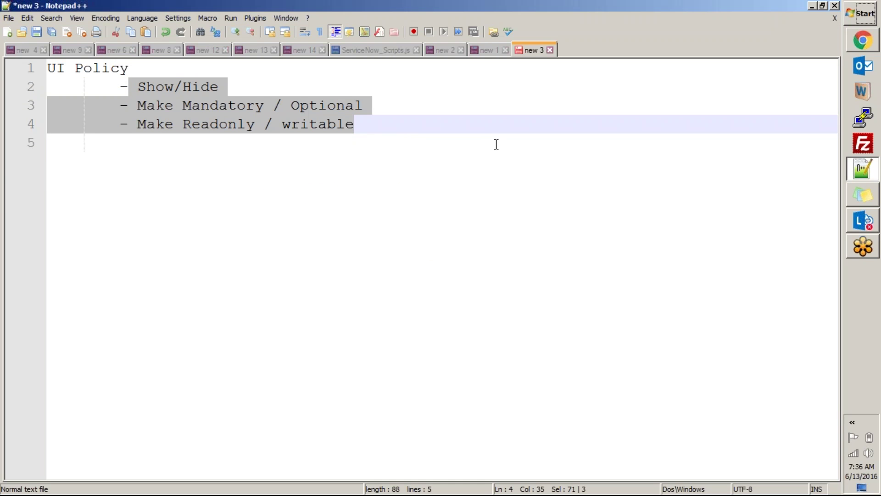
key(alt+Tab)
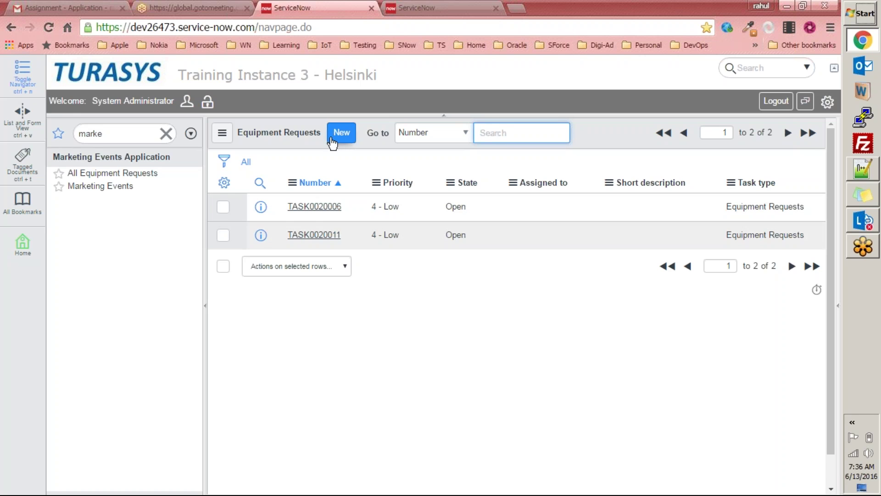
Step: Glance at TASK0020006, then open Configure > UI Policies from a new Equipment Request form
click(319, 207)
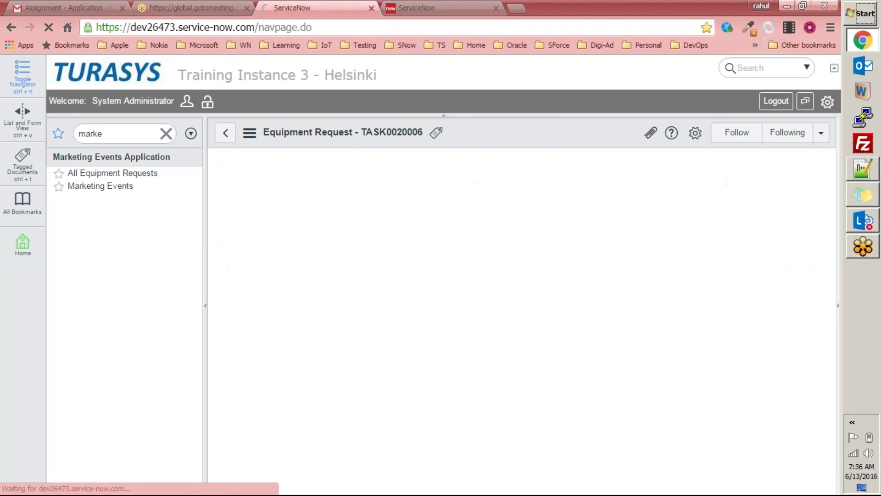
click(225, 132)
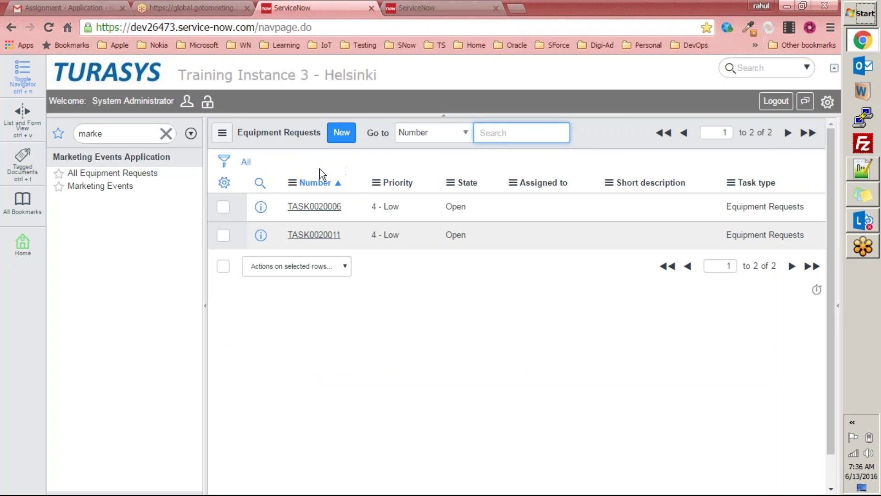
click(345, 140)
right_click(452, 133)
mouse_move(485, 165)
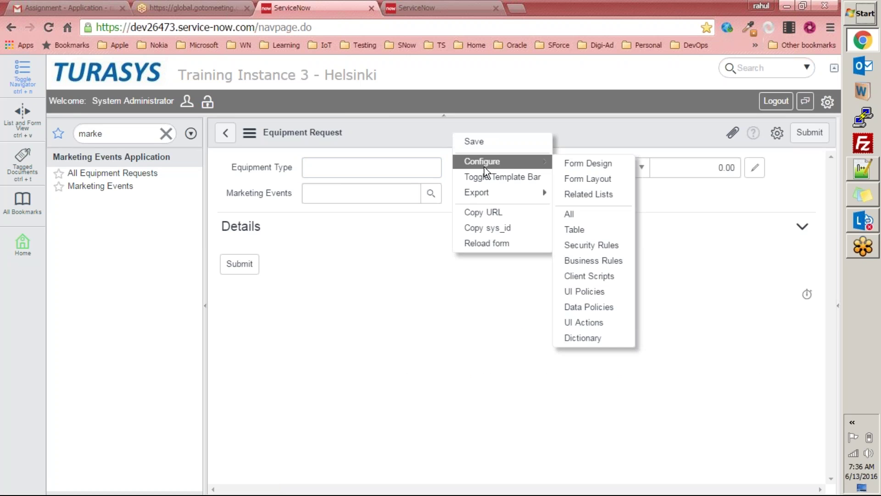
mouse_move(514, 162)
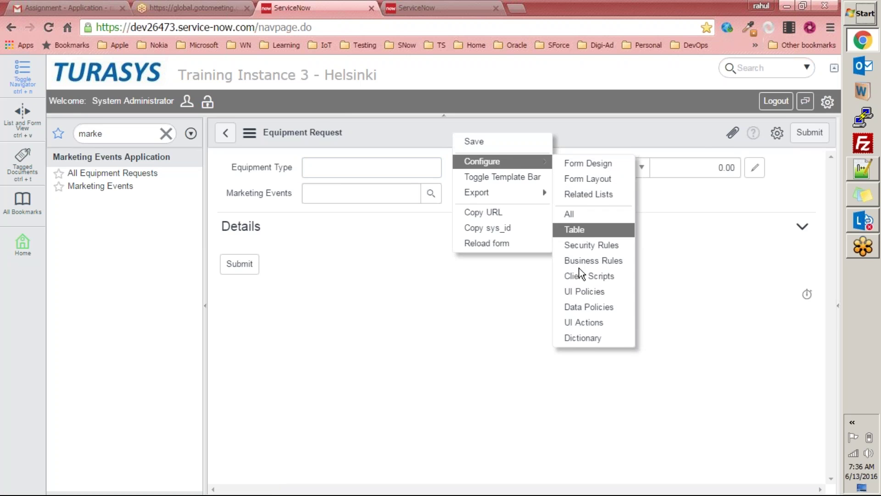
click(576, 290)
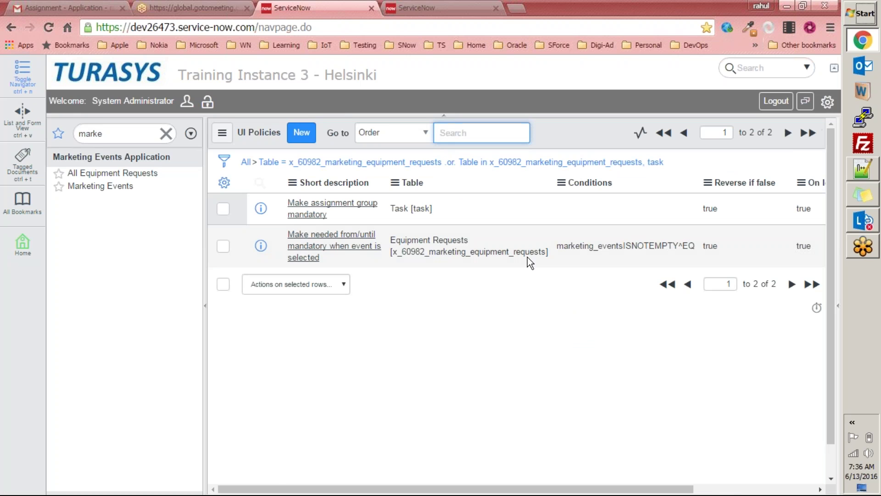
Step: Start a new UI Policy on Equipment Requests and browse its condition fields and script section
click(299, 133)
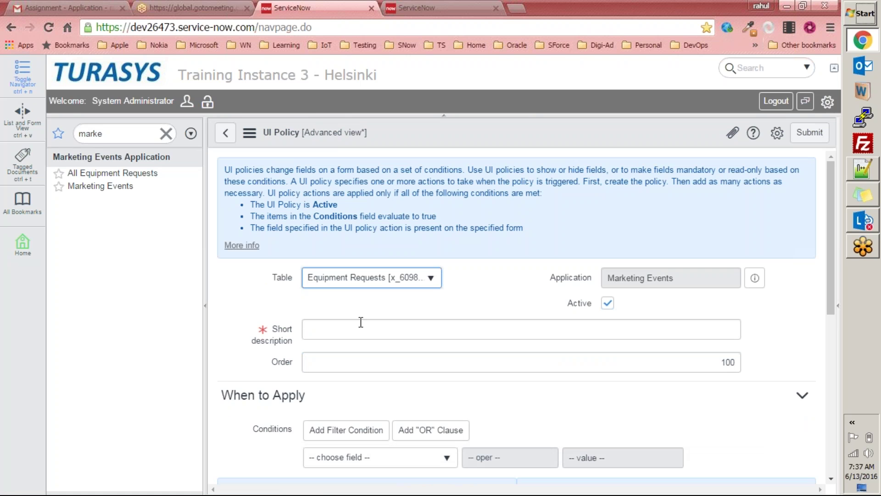
scroll(294, 307, down, 2)
scroll(299, 305, up, 2)
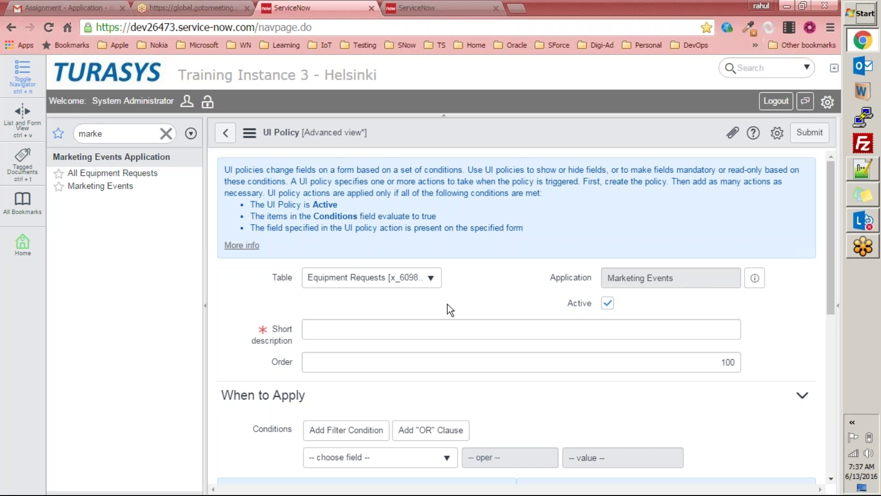
scroll(306, 302, down, 4)
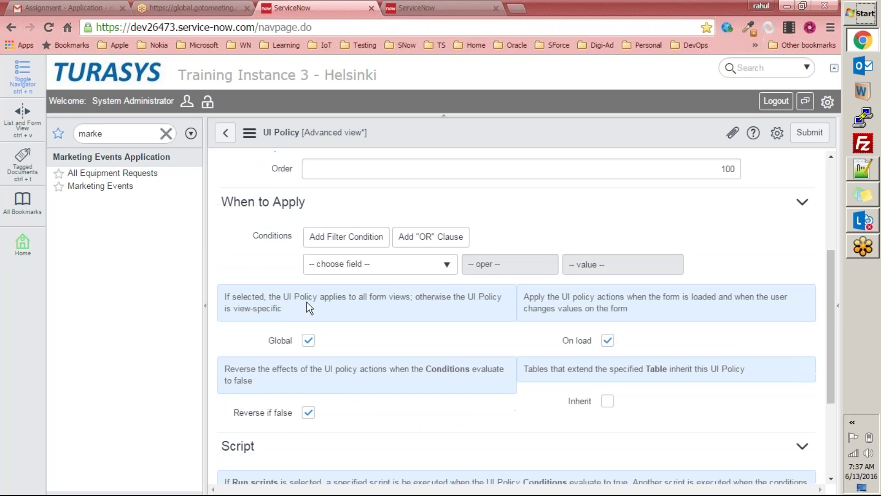
click(375, 255)
click(268, 261)
scroll(413, 323, down, 3)
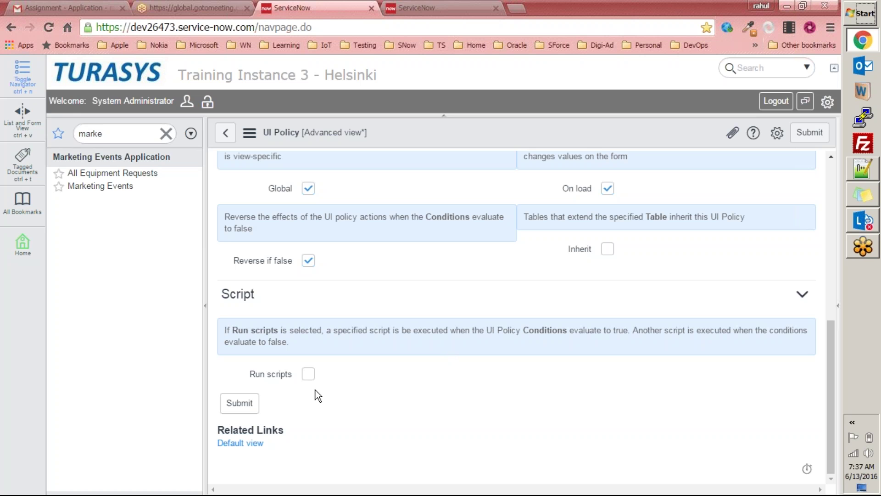
click(309, 375)
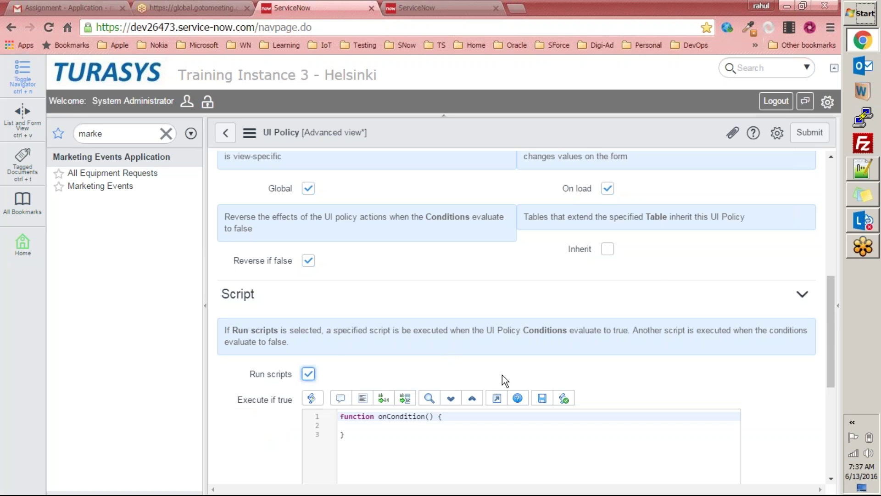
scroll(524, 376, down, 5)
scroll(310, 342, up, 4)
scroll(321, 332, up, 3)
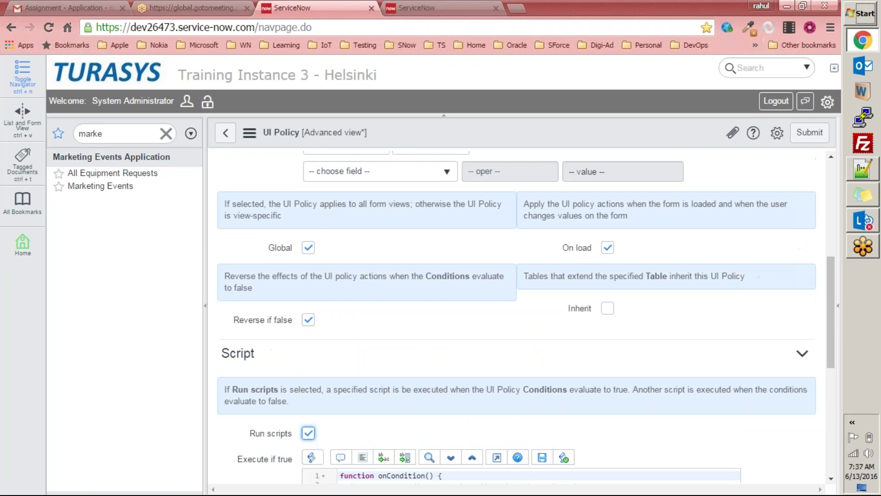
scroll(359, 229, down, 4)
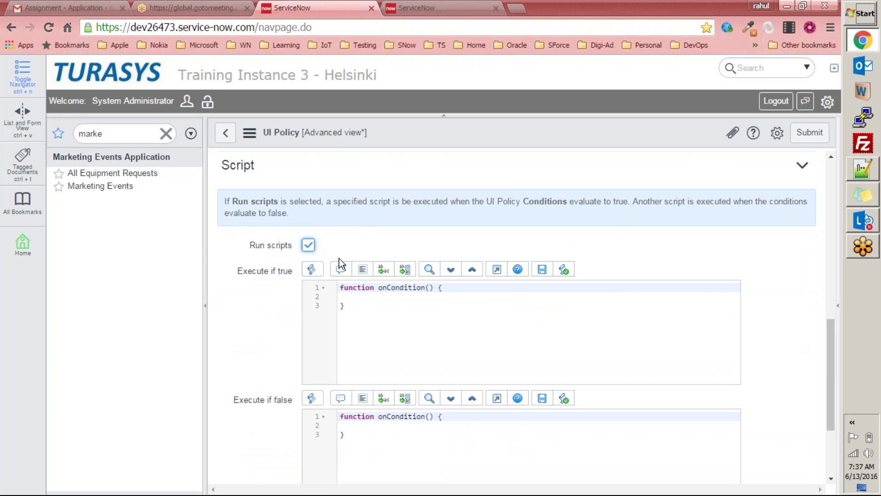
scroll(269, 233, down, 3)
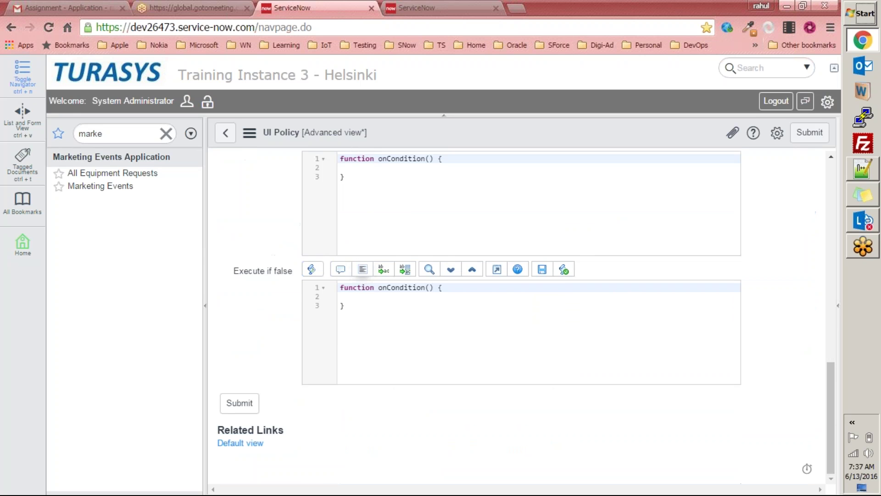
scroll(363, 271, up, 9)
scroll(504, 267, down, 6)
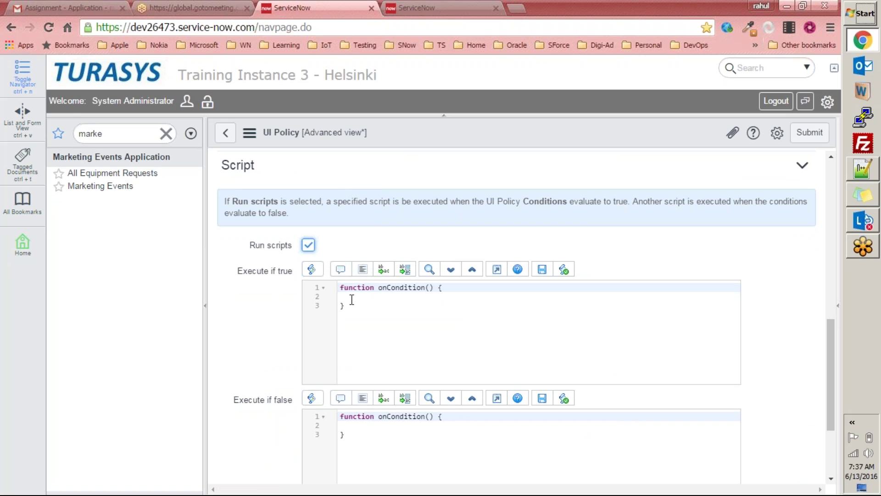
Step: Write g_form.setMandatory('needed_until',true); on line 2 of the Execute if true script
click(382, 299)
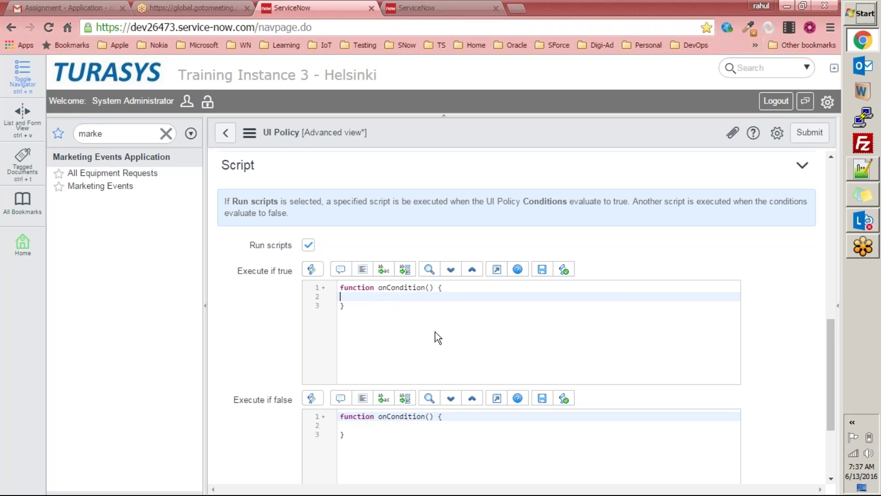
text(g_)
text(form)
text(set)
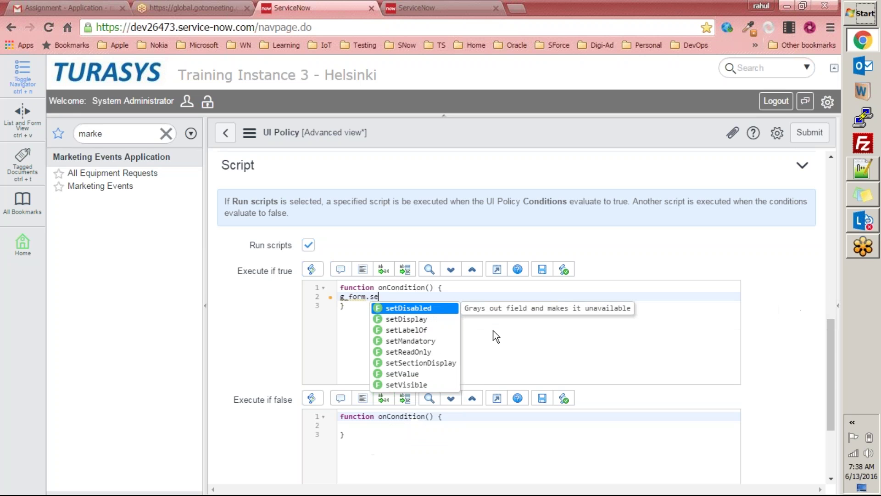
key(Down)
key(Down)
key(Down)
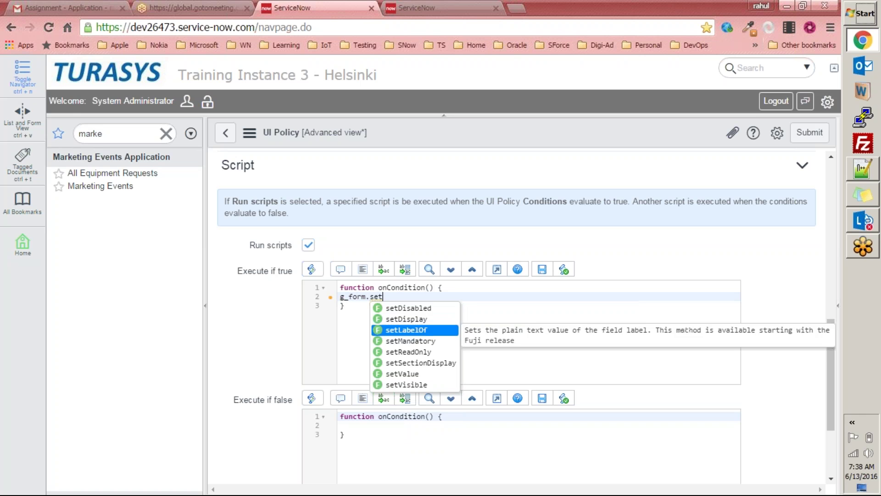
key(Return)
text('',)
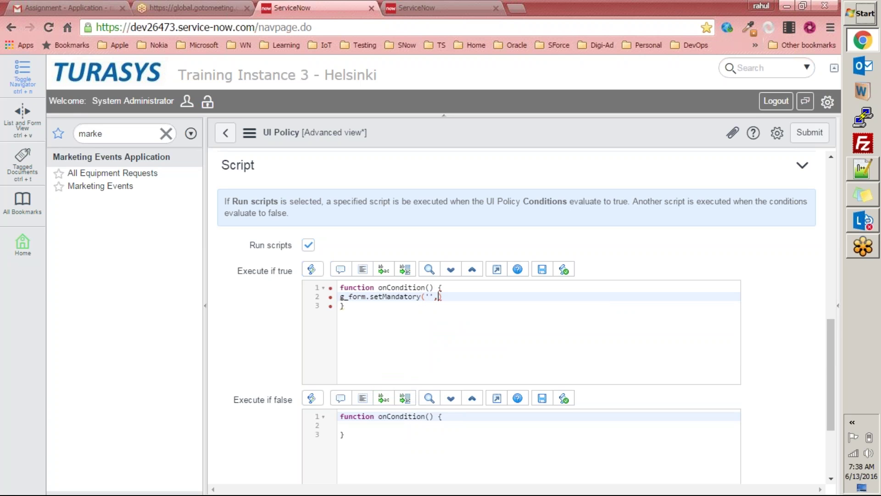
text(true)
key(Right)
text(;)
key(Left)
key(Left)
key(Left)
key(Left)
key(Left)
key(Left)
key(Left)
text(needed_until)
Step: Indent the setMandatory line and highlight g_form to explain it
click(341, 297)
click(556, 297)
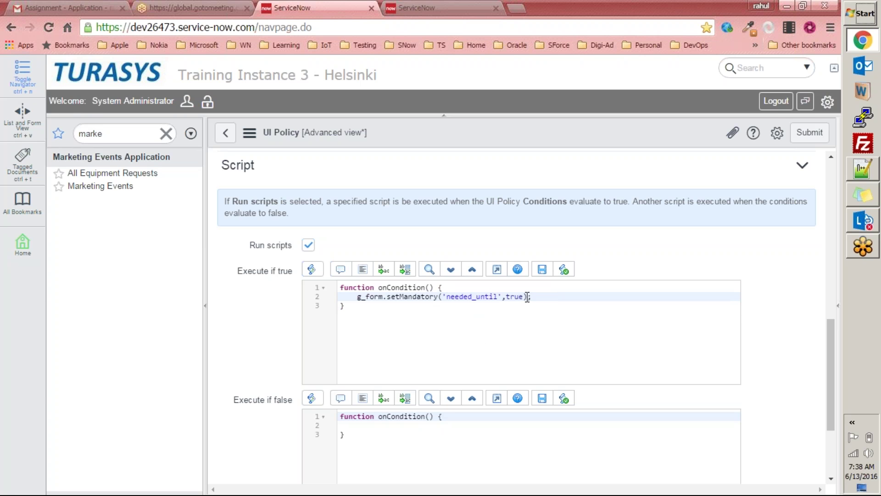
double_click(366, 297)
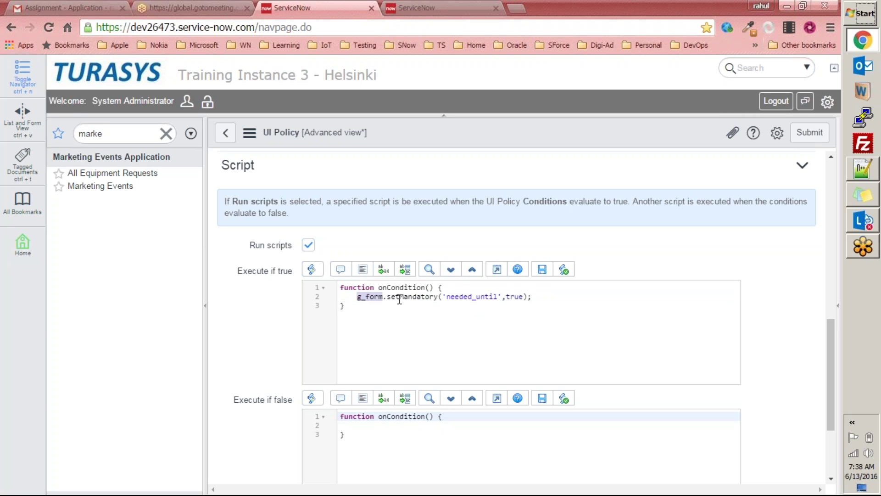
click(409, 297)
double_click(367, 297)
click(556, 296)
Step: Add the comment //g_form = 'GlideForm' this is used to access form level elements and manipulate it
key(Return)
text(//g)
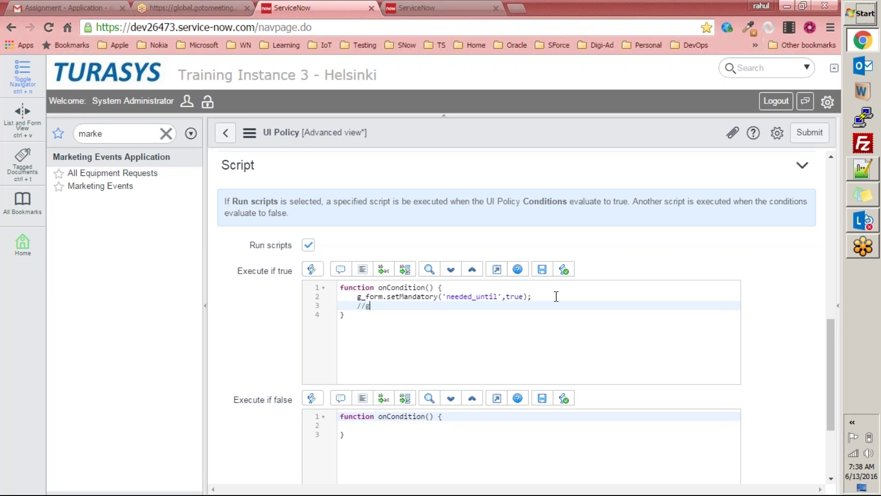
text(_form = Glide Form)
key(BackSpace)
text(this is u)
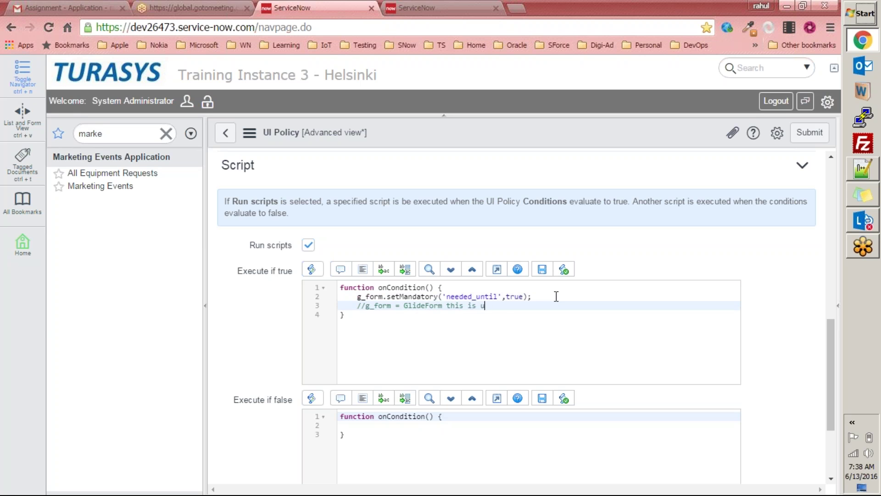
text(sed to access form level elements a)
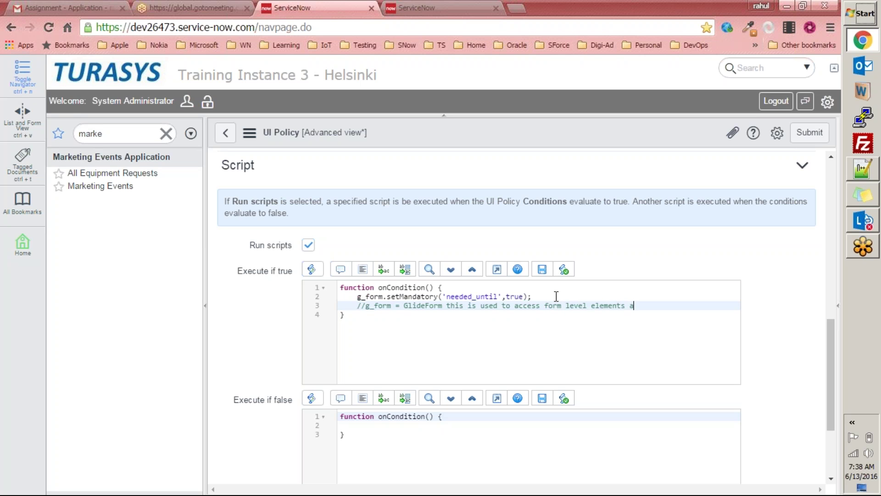
text(nd manipulate it)
double_click(422, 306)
click(405, 306)
text(')
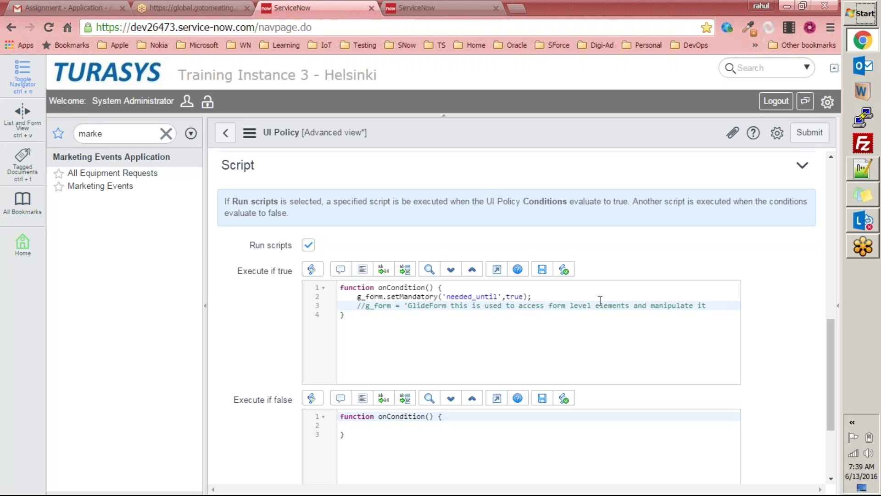
text(')
click(579, 314)
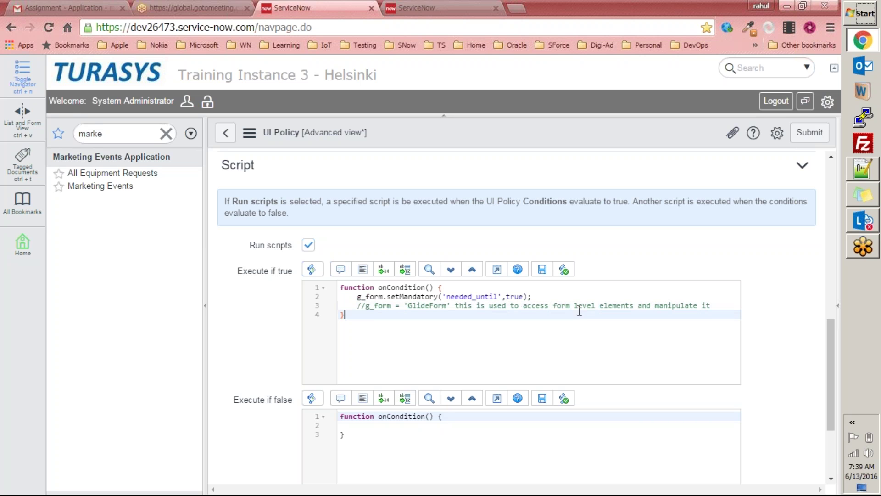
Step: Highlight the comment and the setMandatory line together to review them
drag(712, 306, 362, 309)
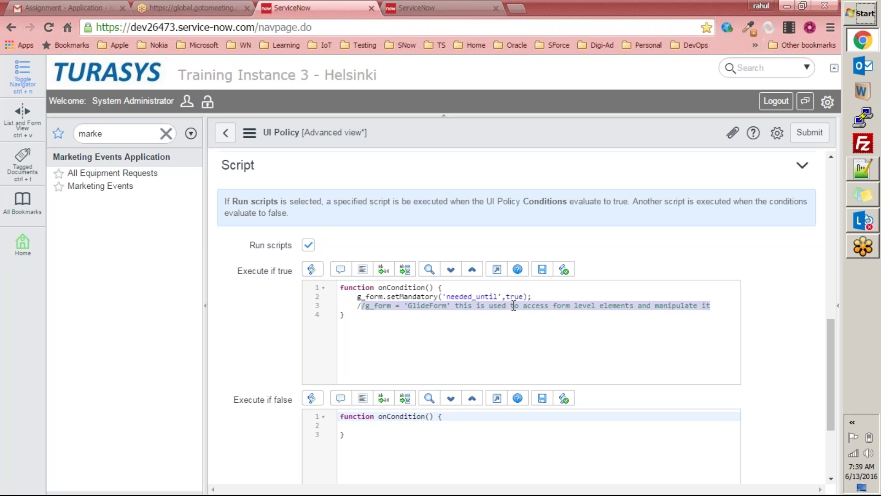
click(726, 307)
drag(726, 307, 356, 300)
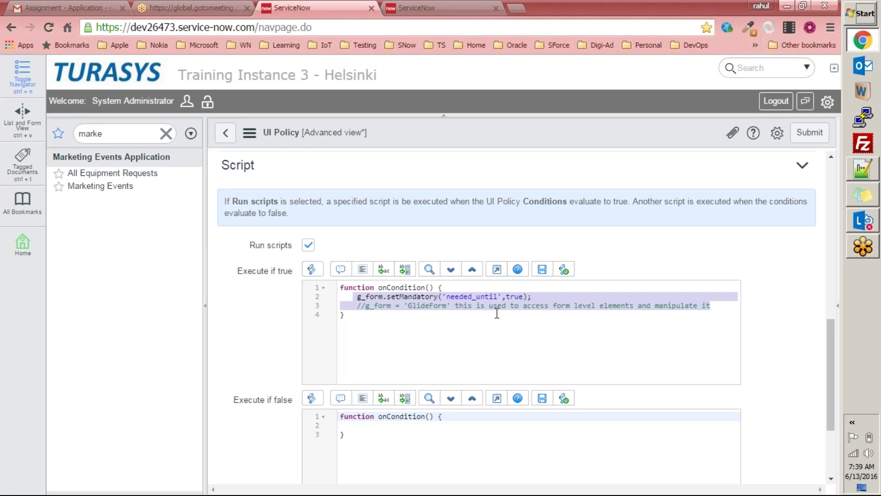
click(443, 316)
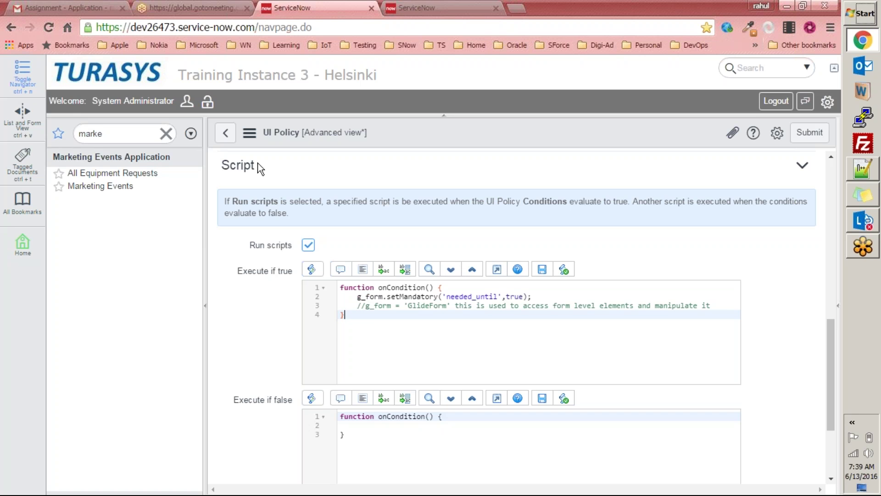
Step: Type g_form. on line 5 and browse the autocomplete list of GlideForm methods
click(724, 305)
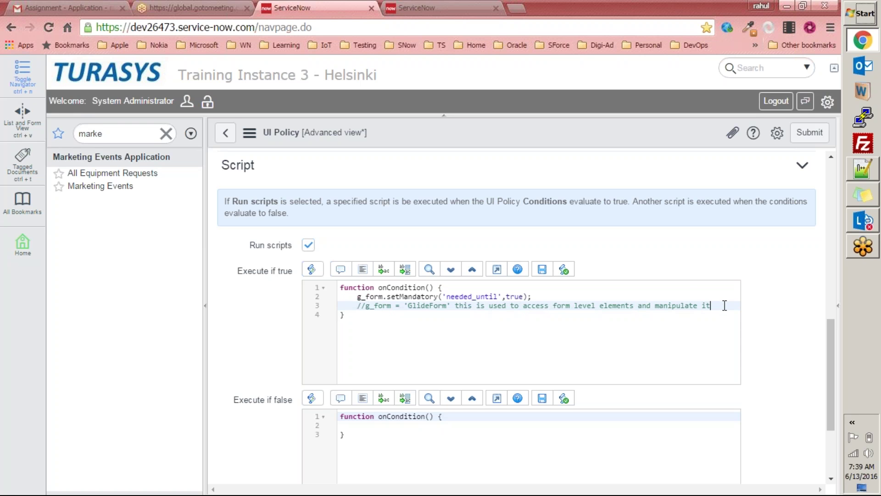
key(Return)
key(Return)
key(Return)
key(Up)
text(g_f)
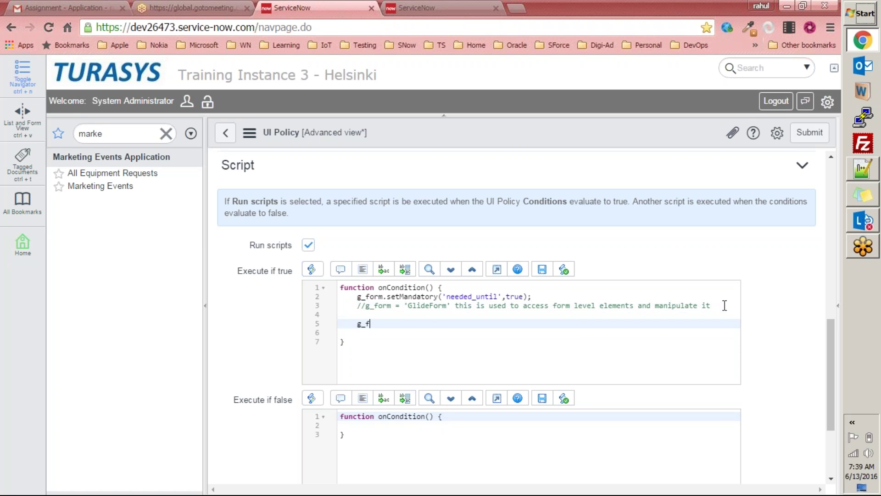
text(orm.)
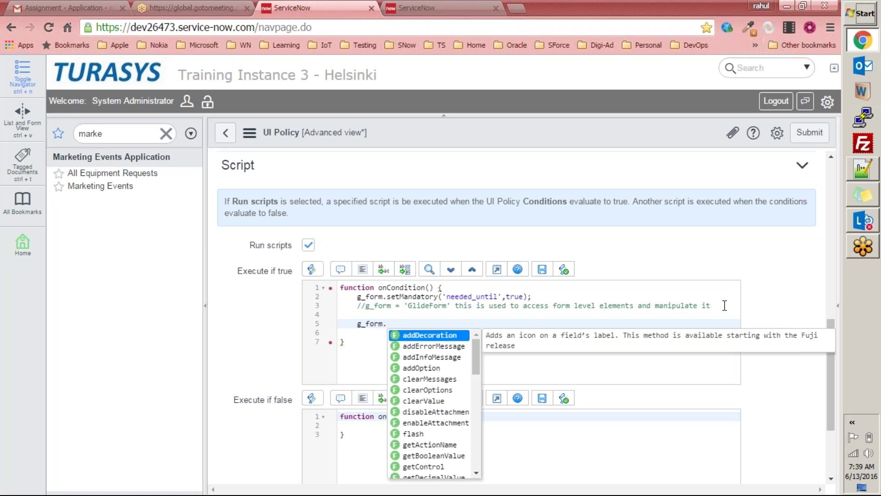
drag(475, 355, 468, 336)
drag(473, 354, 473, 427)
scroll(464, 410, down, 3)
drag(476, 459, 467, 356)
drag(477, 363, 475, 382)
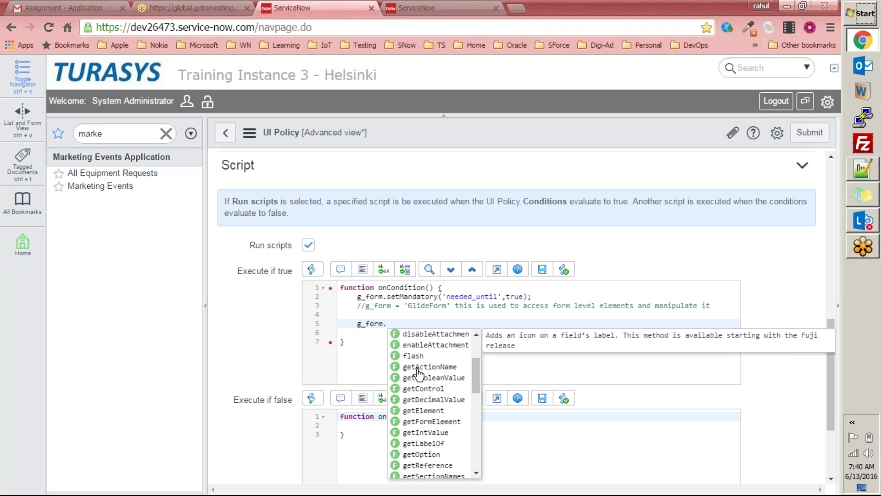
drag(477, 374, 472, 456)
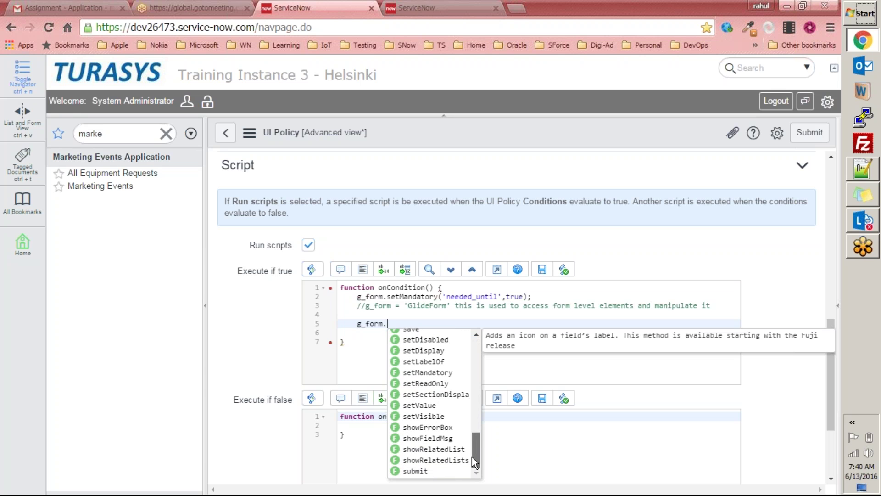
Step: Dismiss the method suggestions, reselect g_form on line 5, then leave the policy form
click(364, 325)
double_click(365, 324)
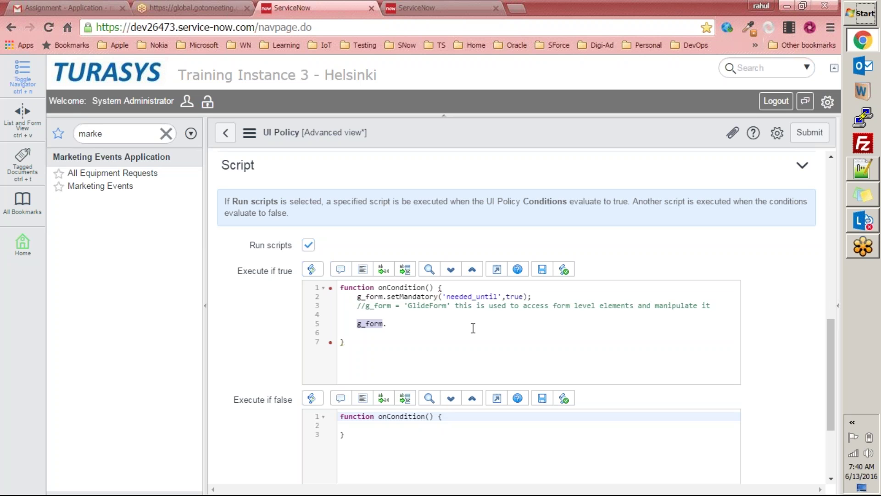
click(473, 328)
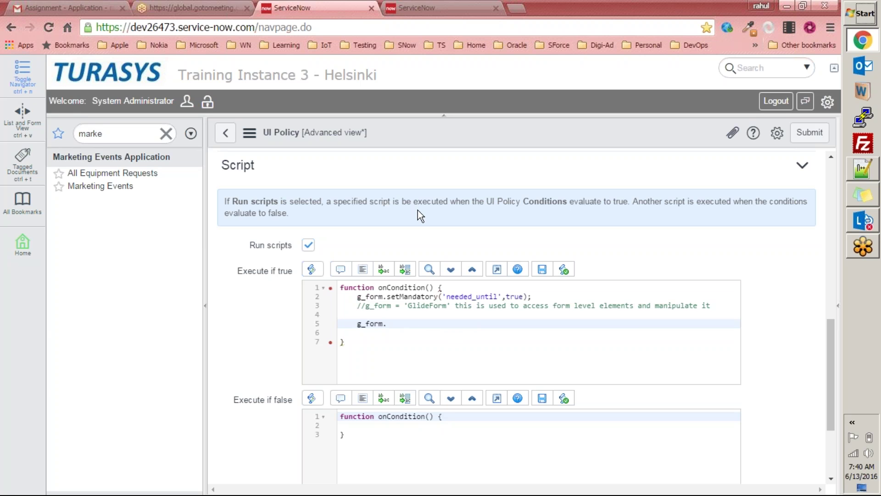
click(225, 130)
Step: Discard the unsaved policy and add a new action to 'Make needed from/until mandatory when event is selected'
click(473, 97)
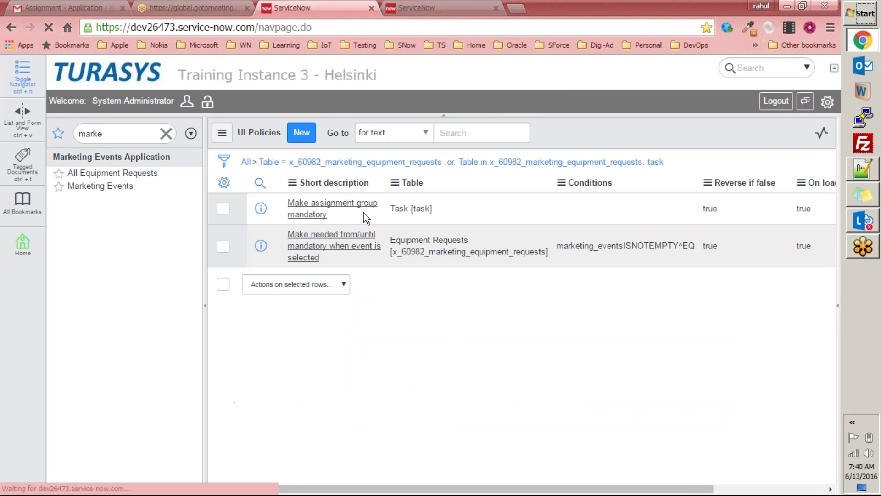
click(327, 238)
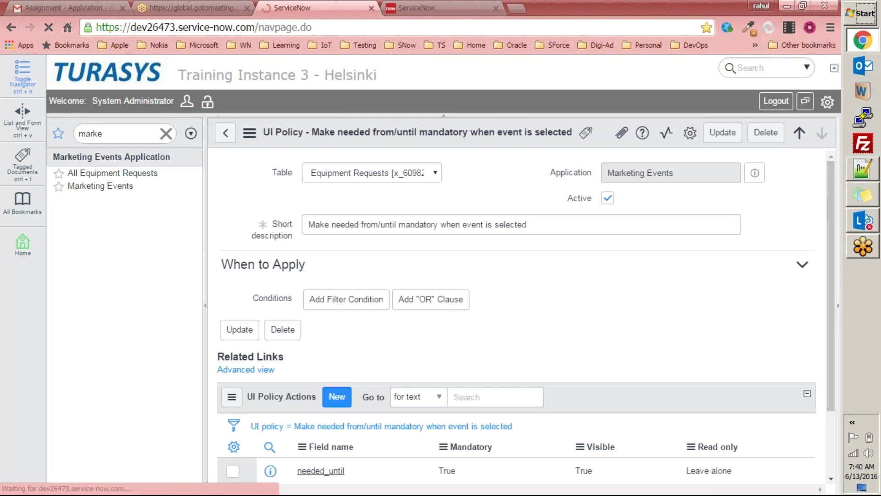
scroll(488, 285, down, 5)
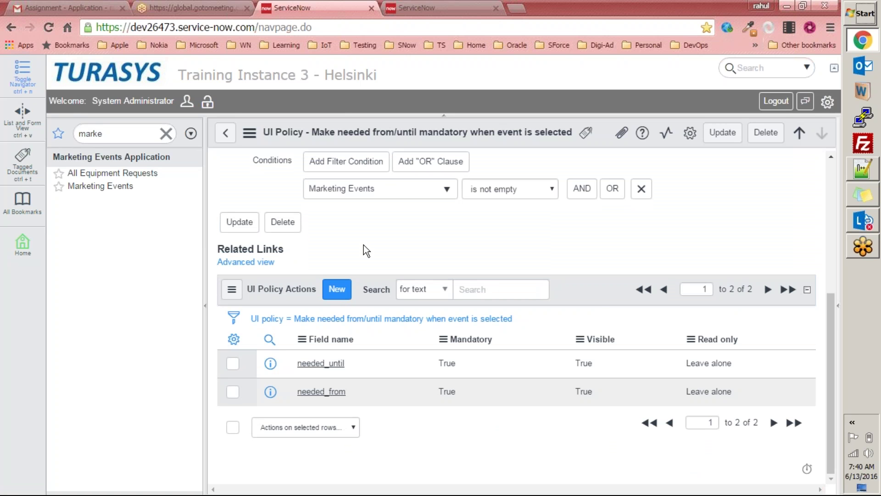
click(347, 290)
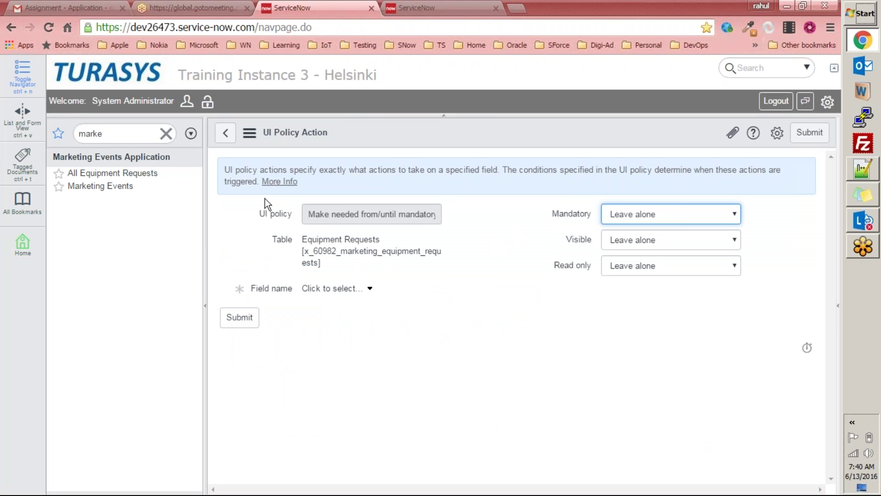
Step: Start another UI Policy Action, review its policy name and table, and choose Reassignment count as the field
click(226, 134)
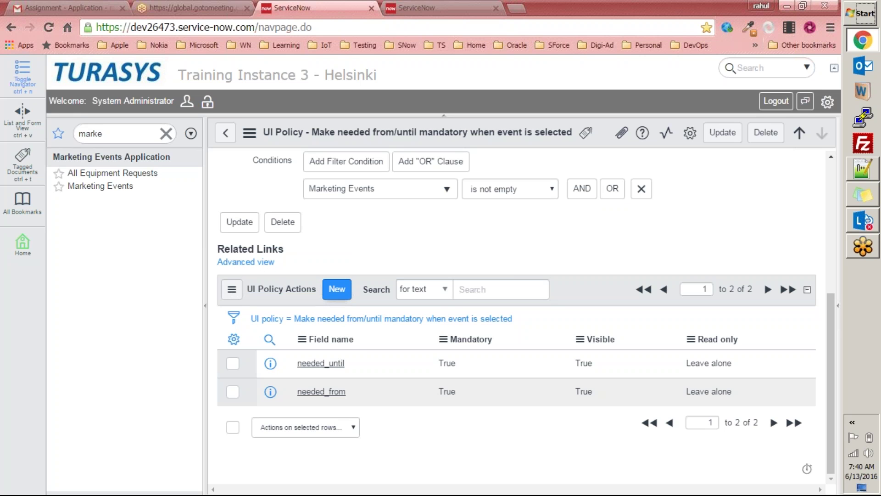
click(337, 290)
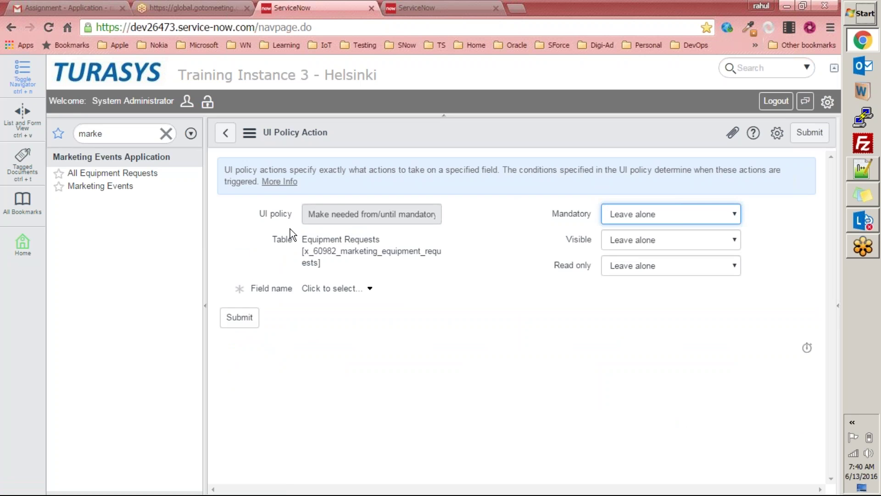
drag(311, 214, 474, 217)
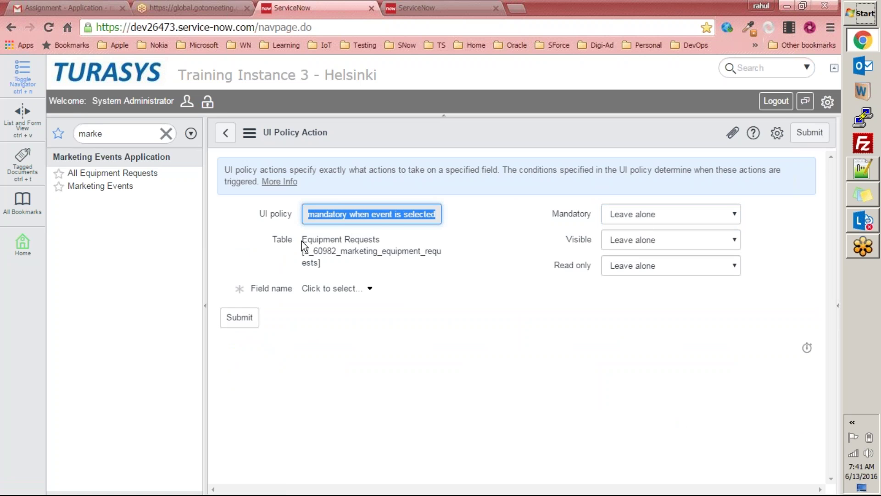
mouse_move(329, 260)
mouse_down()
mouse_move(288, 251)
mouse_move(283, 241)
mouse_move(322, 253)
mouse_up()
click(440, 330)
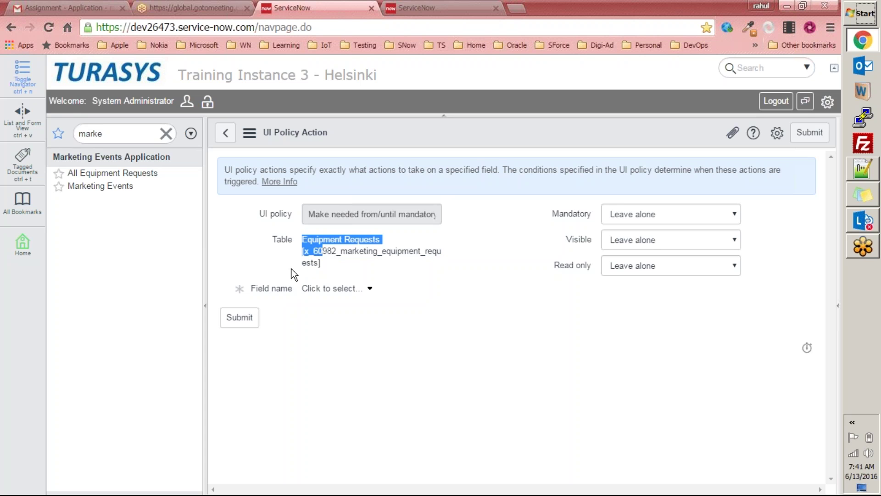
click(362, 290)
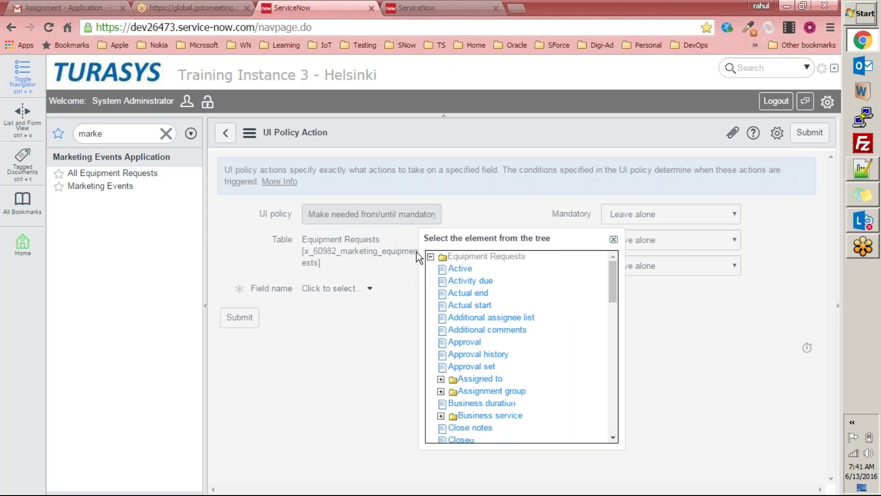
scroll(604, 384, down, 10)
mouse_move(604, 384)
mouse_down()
mouse_move(603, 411)
mouse_move(608, 249)
mouse_move(620, 335)
mouse_move(615, 376)
mouse_move(613, 324)
mouse_move(613, 382)
mouse_up()
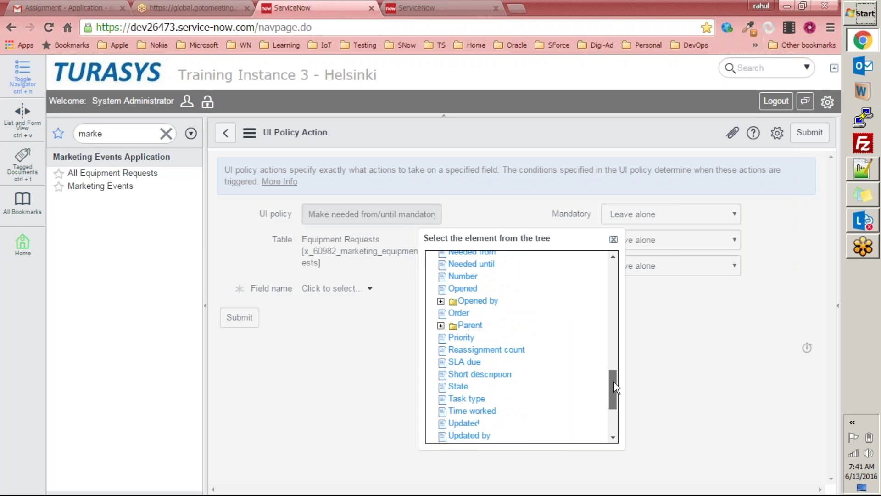
click(473, 351)
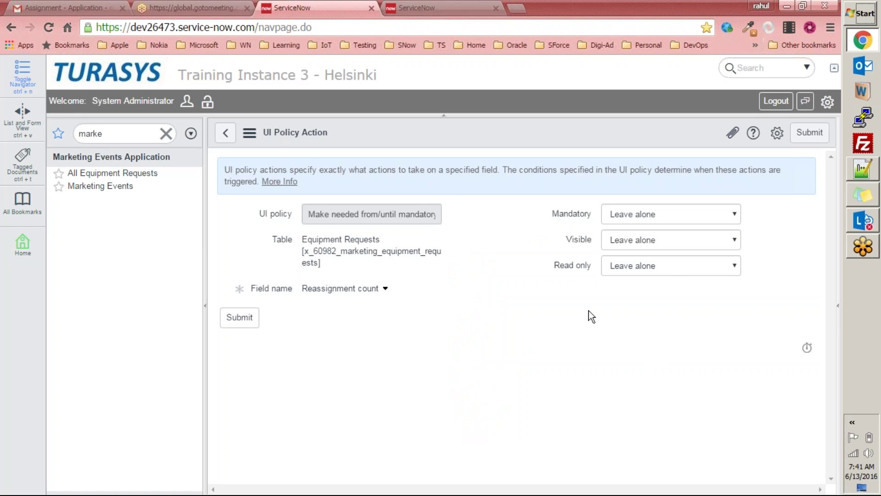
Step: Inspect the Mandatory, Visible and Read only choices, leaving all 'Leave alone', then discard the action
click(612, 218)
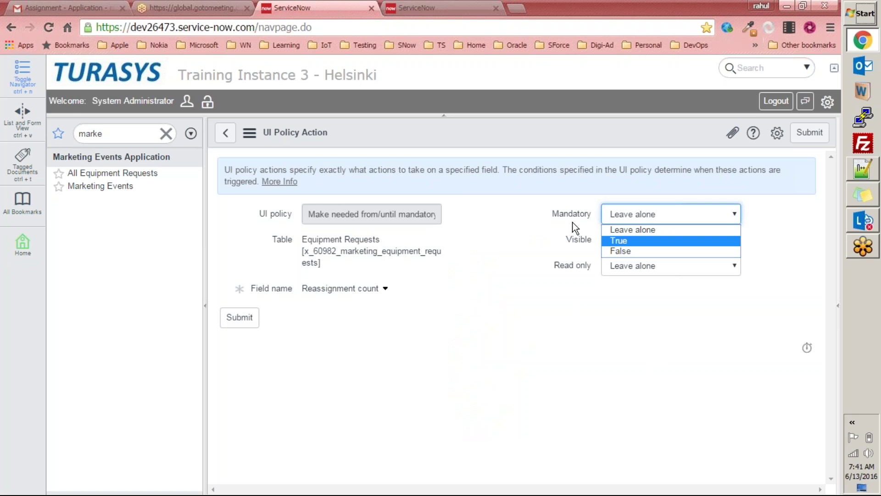
click(586, 217)
click(633, 239)
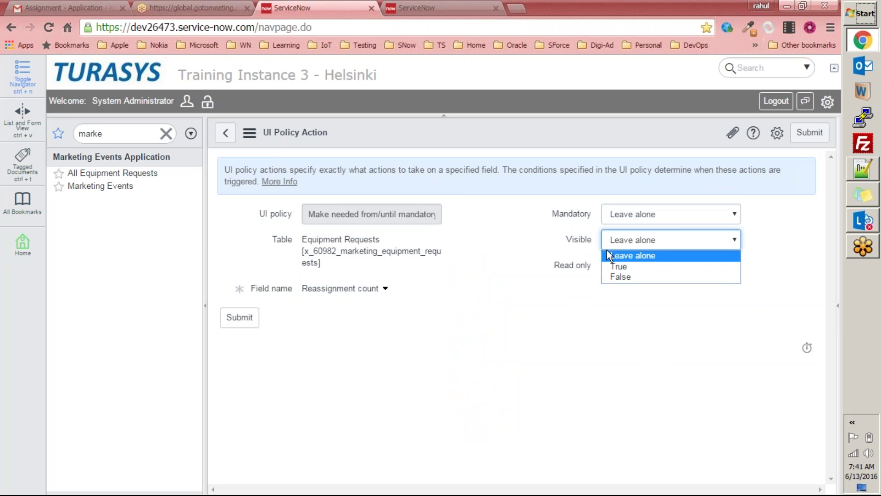
click(574, 265)
click(630, 266)
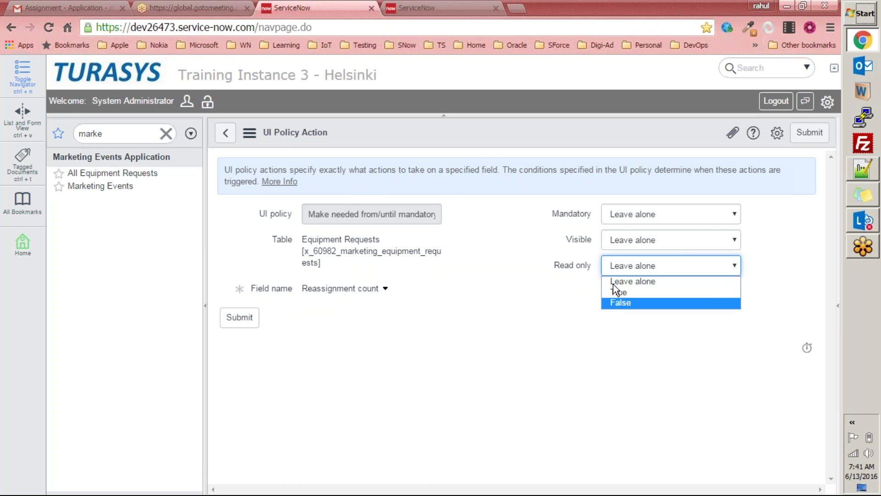
click(597, 301)
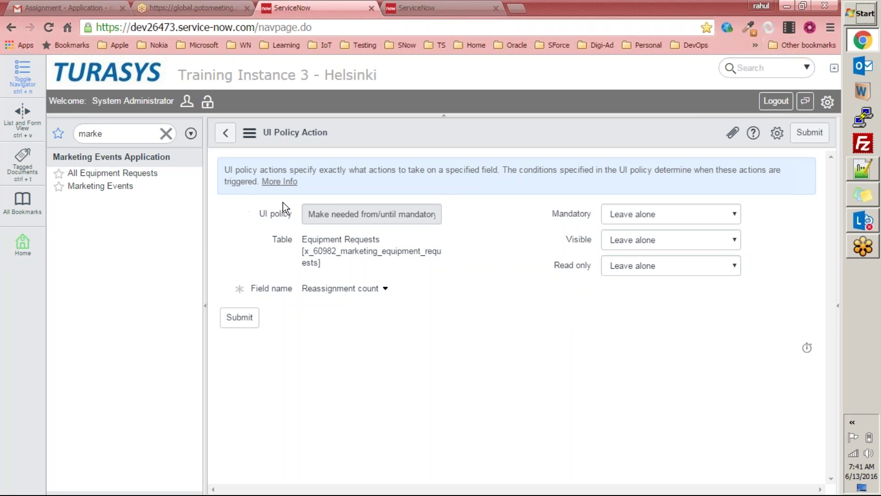
click(226, 133)
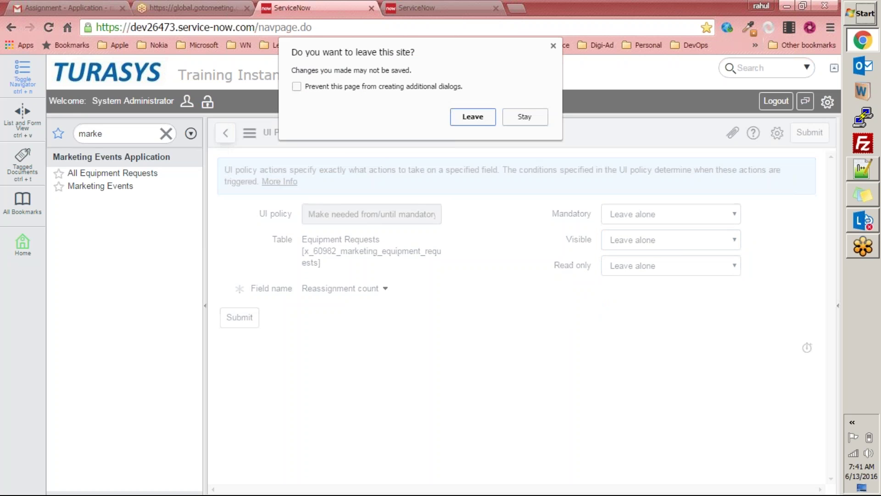
click(471, 120)
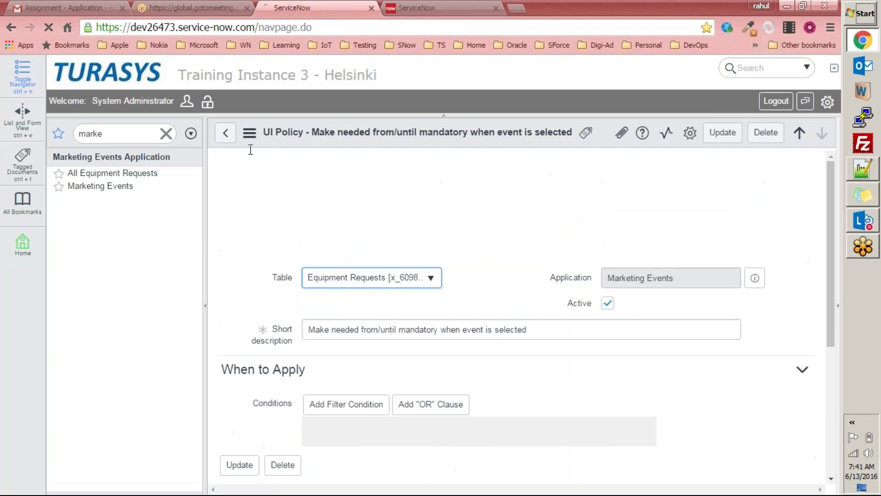
Step: Open the needed_until action, try switching its field to Needed from, then leave without saving
scroll(498, 309, down, 5)
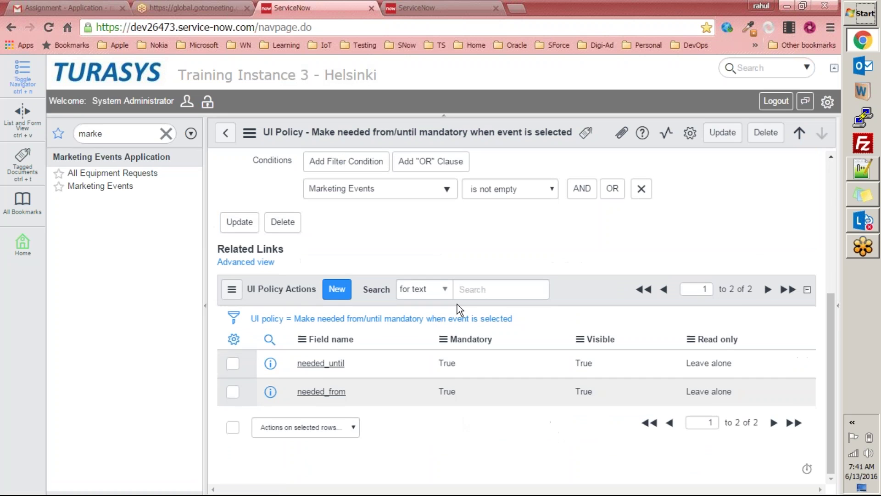
click(321, 363)
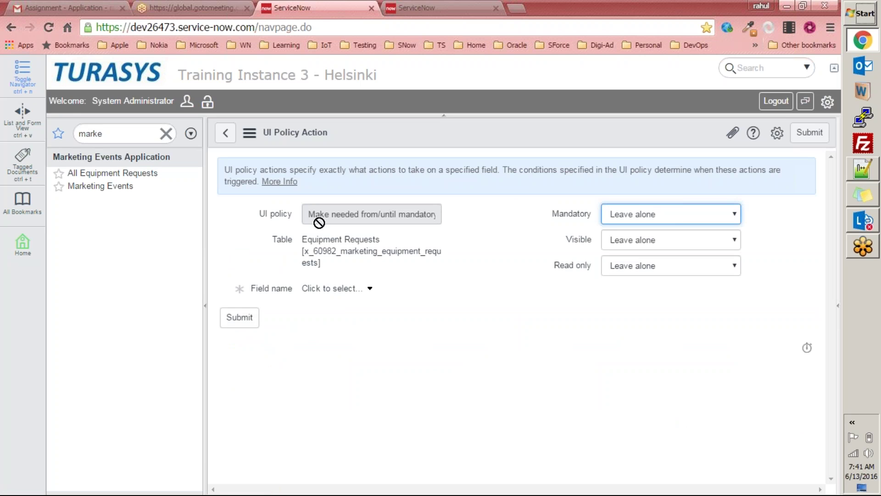
click(365, 292)
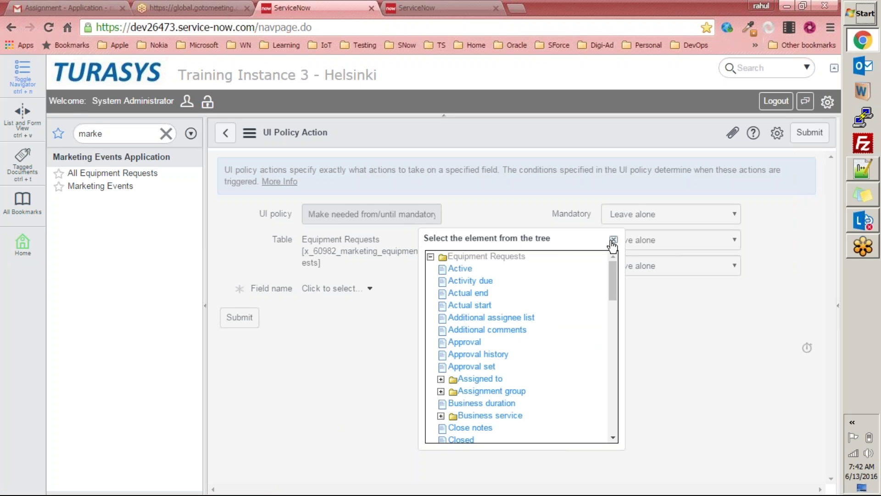
drag(614, 271, 605, 353)
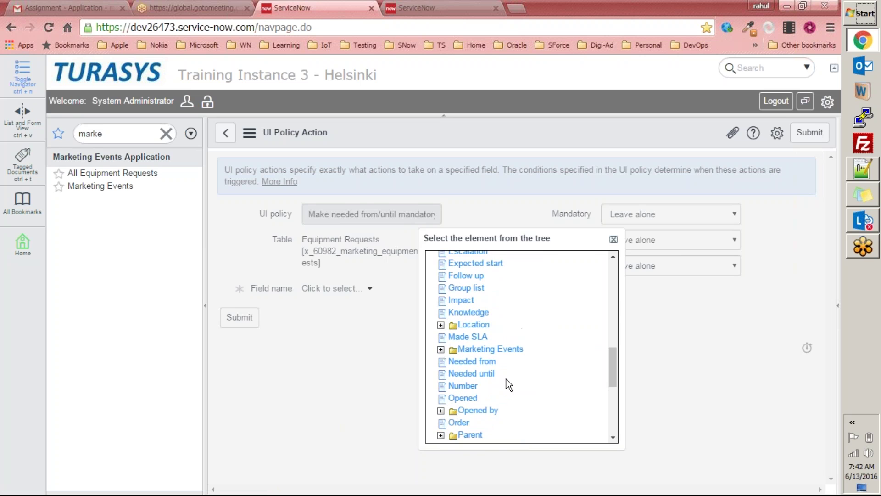
click(472, 361)
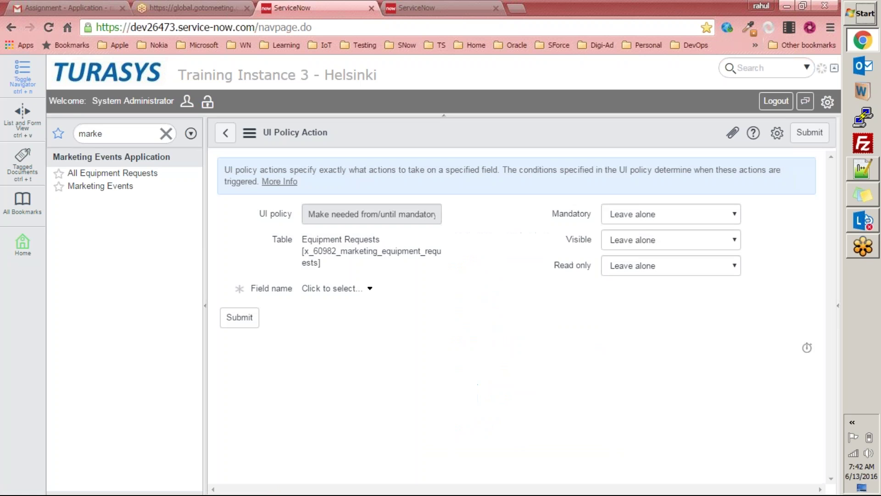
click(358, 293)
click(611, 238)
click(225, 135)
click(480, 120)
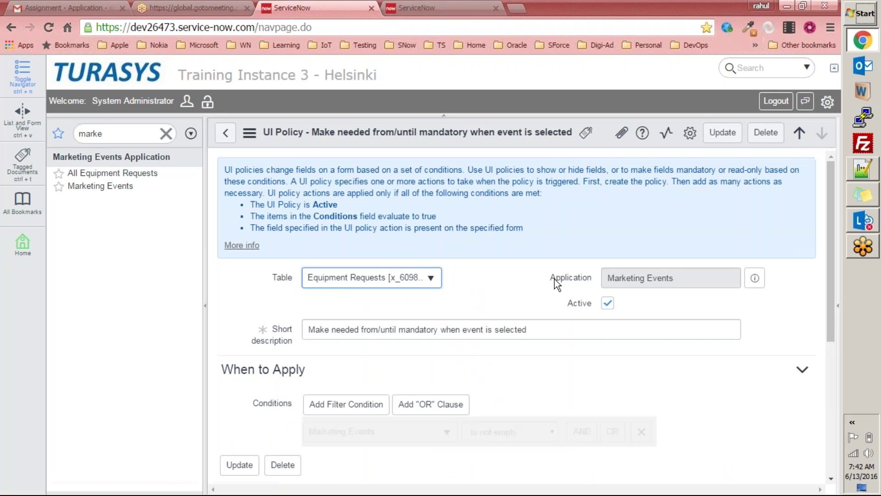
Step: Highlight the When to Apply section to explain the policy's conditions
scroll(413, 321, down, 5)
scroll(315, 331, up, 4)
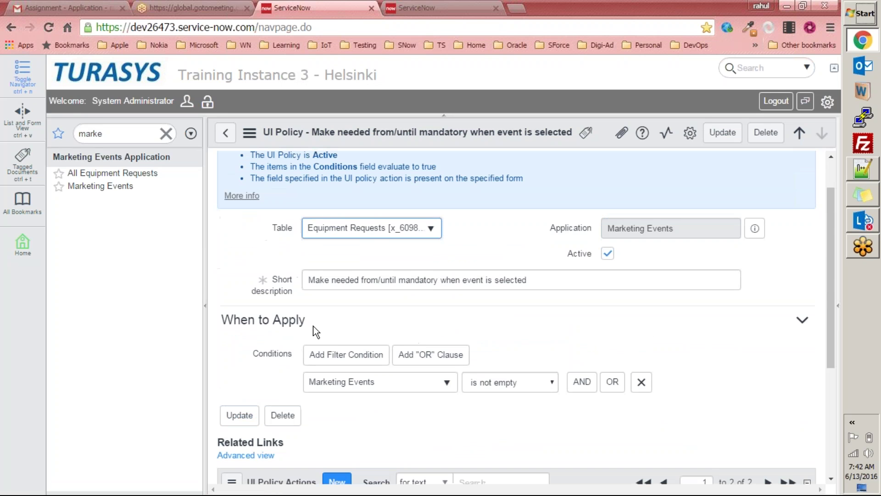
triple_click(348, 322)
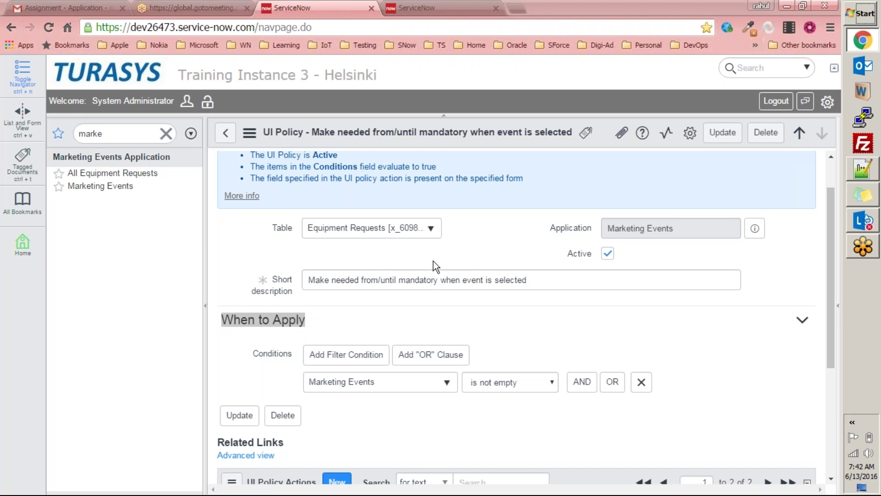
click(830, 365)
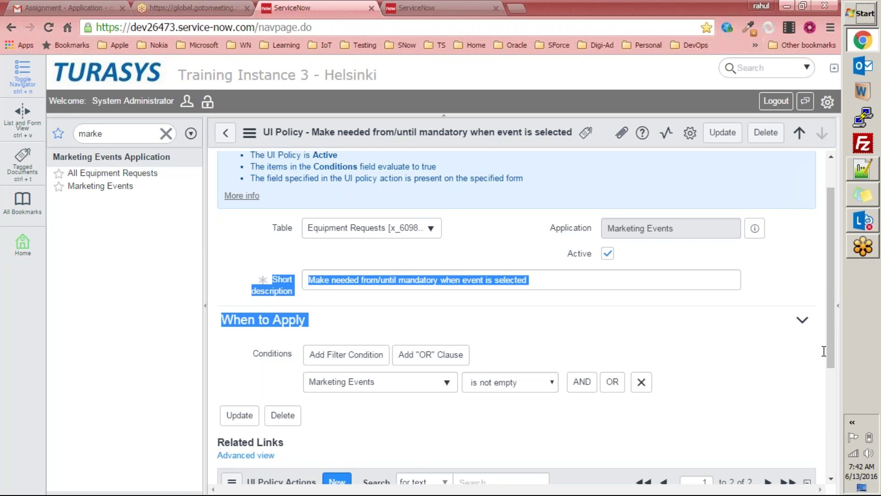
drag(833, 288, 837, 346)
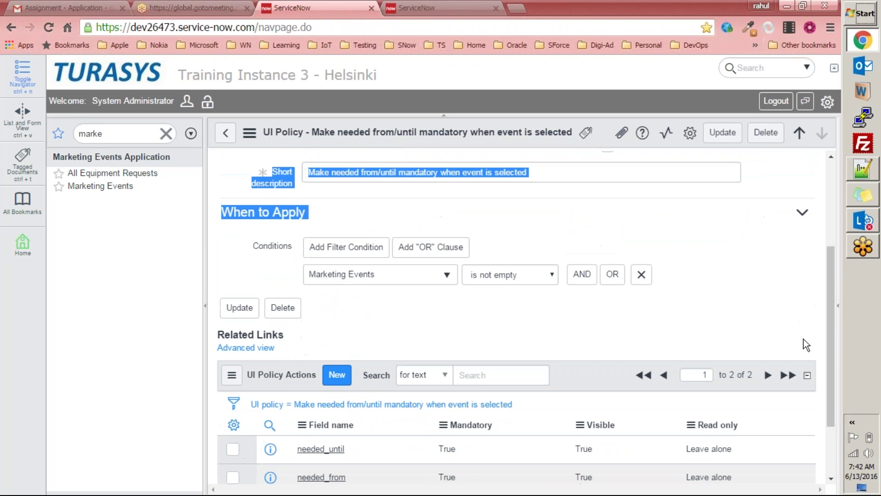
click(621, 239)
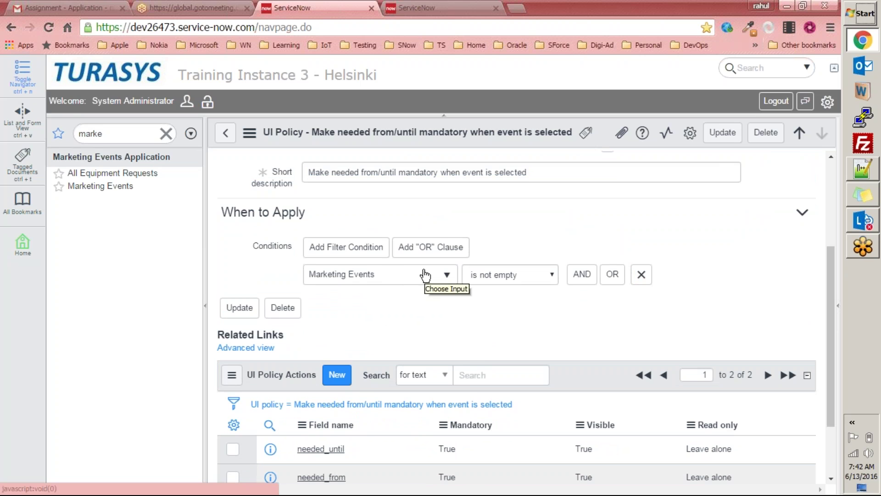
Step: Set the condition to Marketing Events is not empty and review the needed_until and needed_from actions
click(425, 275)
click(506, 242)
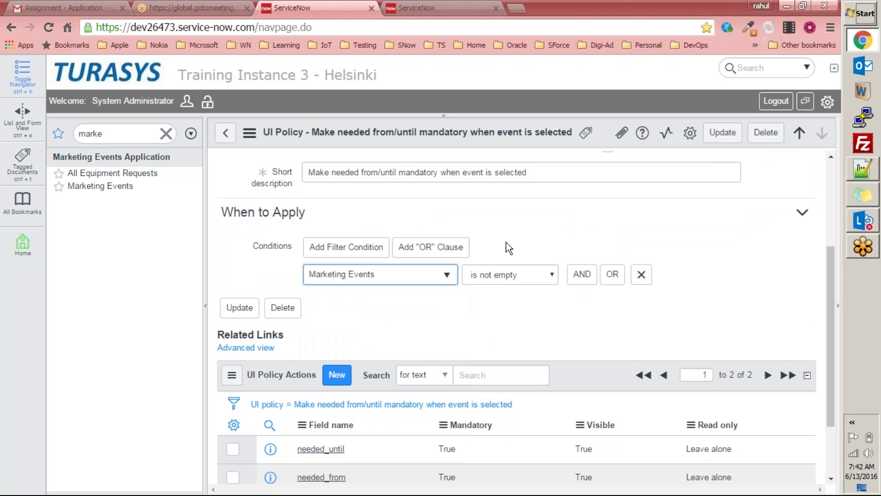
scroll(437, 302, down, 2)
scroll(437, 302, up, 3)
scroll(423, 293, up, 2)
scroll(423, 294, down, 5)
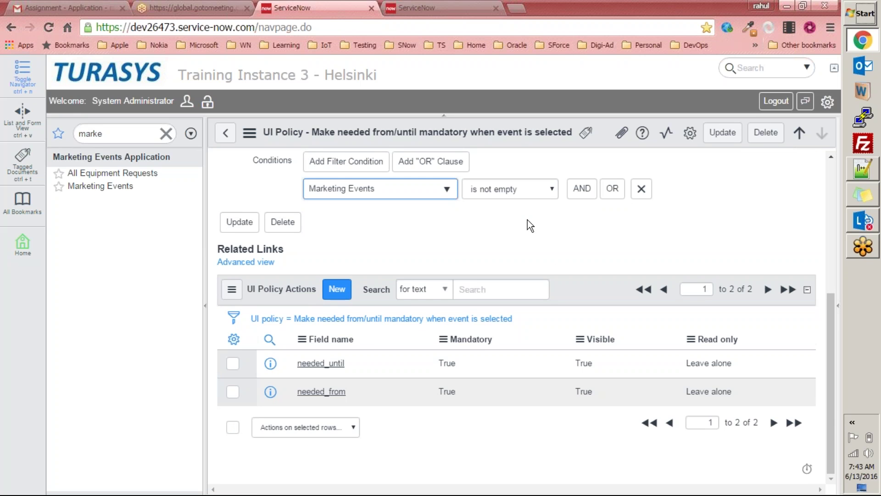
scroll(524, 222, up, 1)
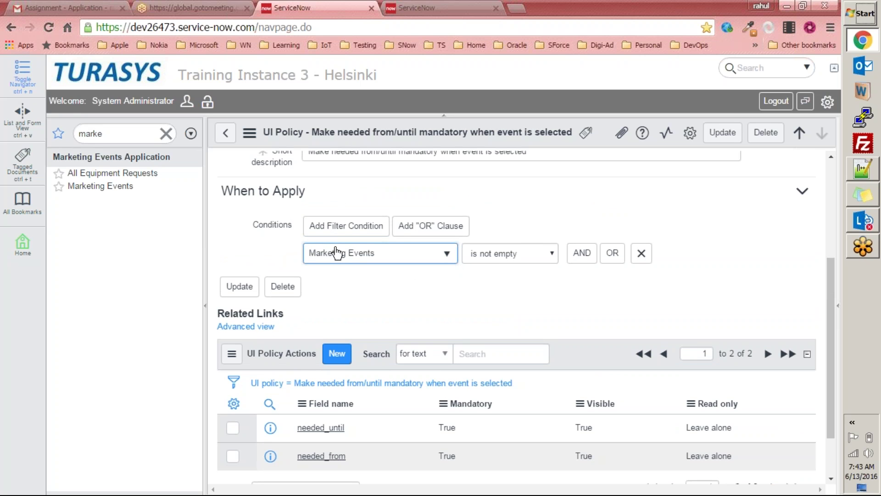
click(346, 230)
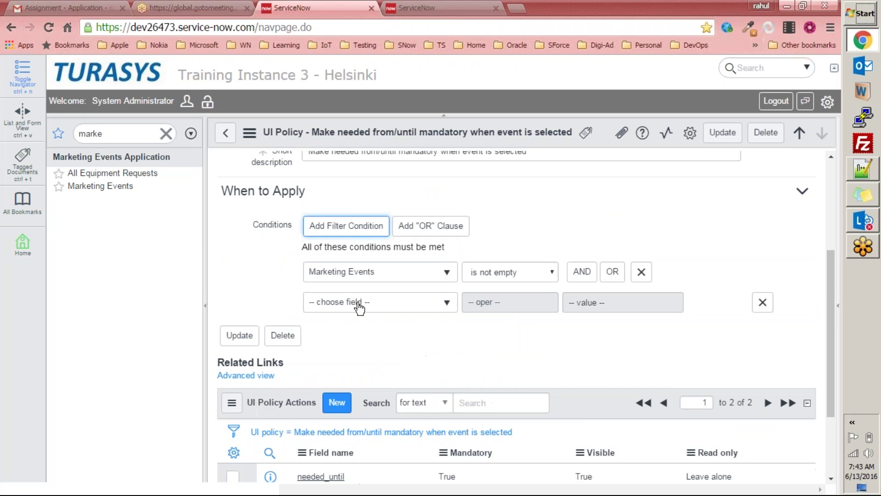
click(763, 302)
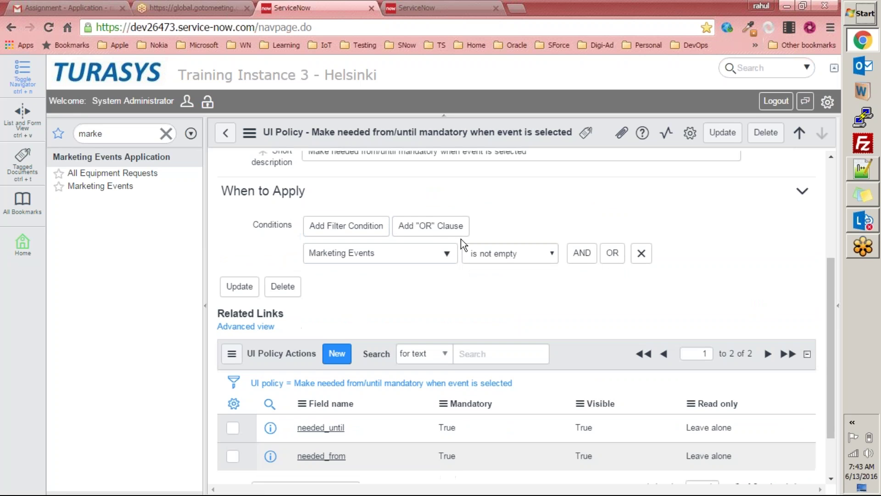
click(414, 227)
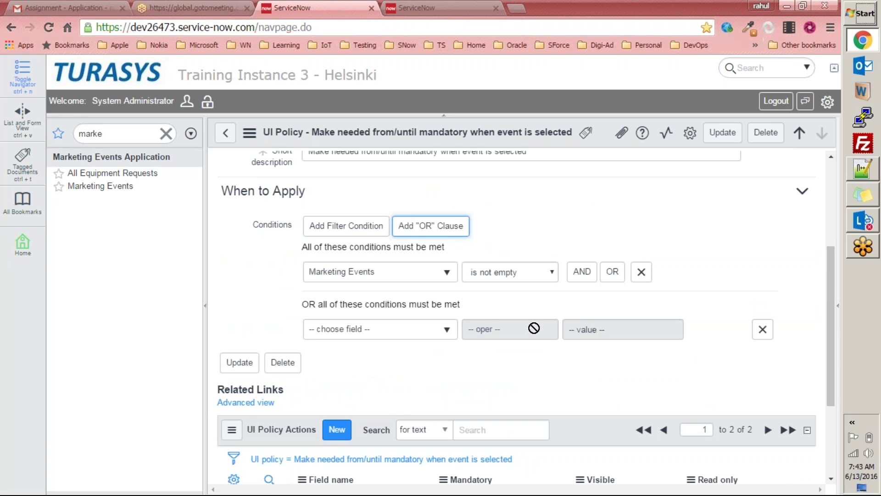
click(763, 329)
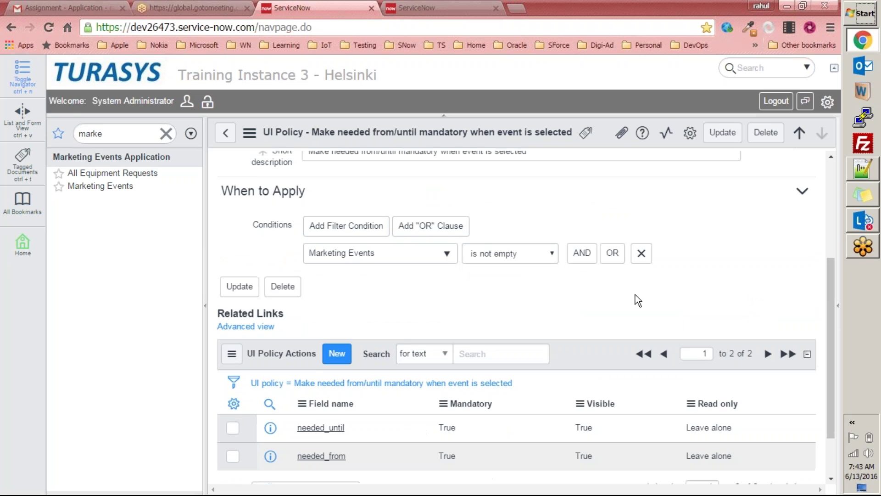
click(582, 254)
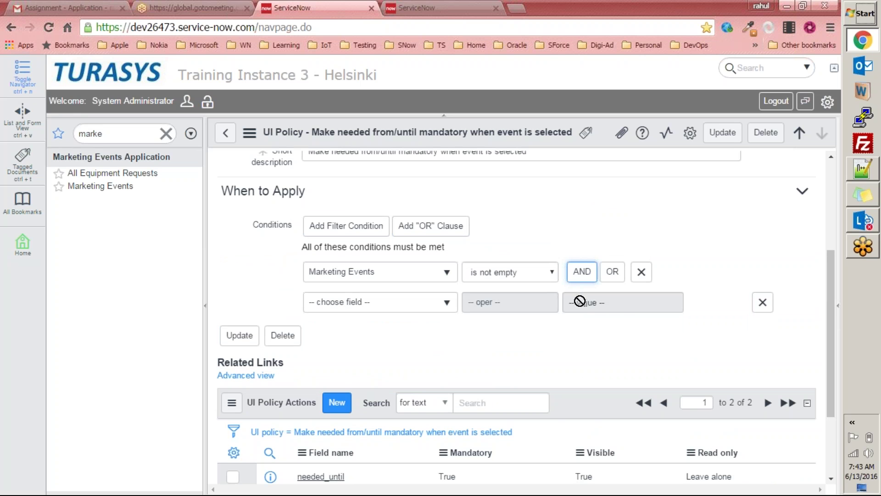
click(763, 303)
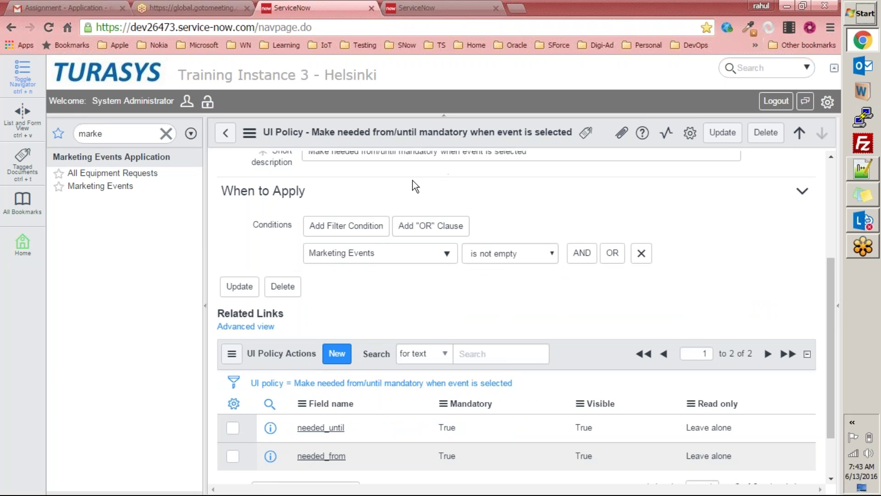
click(140, 174)
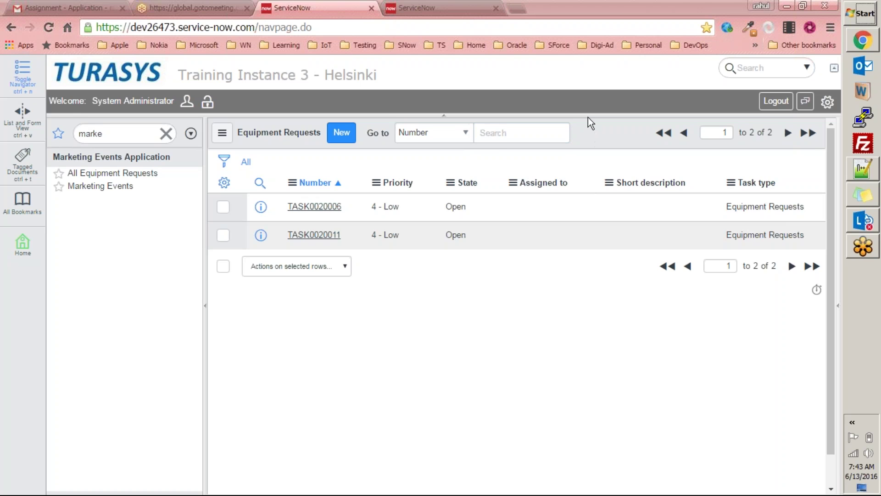
Step: Open the dev11952 ServiceNow instance in a new tab
click(502, 140)
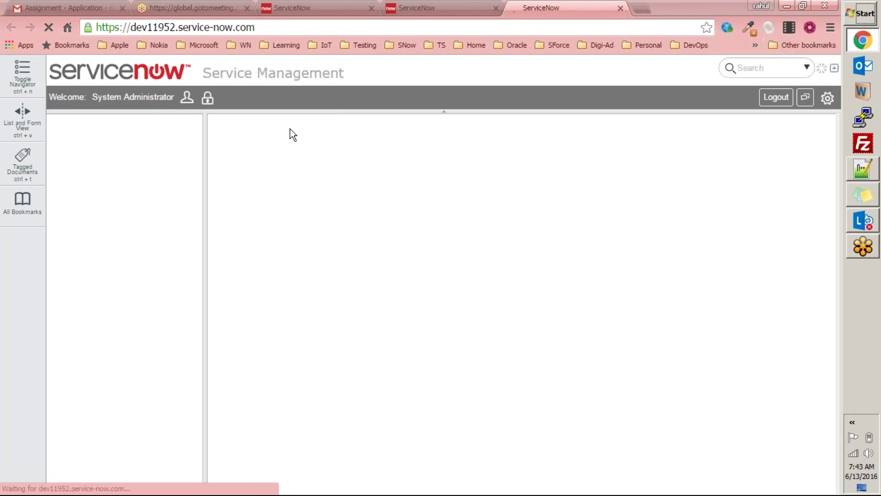
Step: Highlight exercise 10's client-script task in Exercises.docx, then view the other instance's upgrade progress
click(99, 7)
click(315, 231)
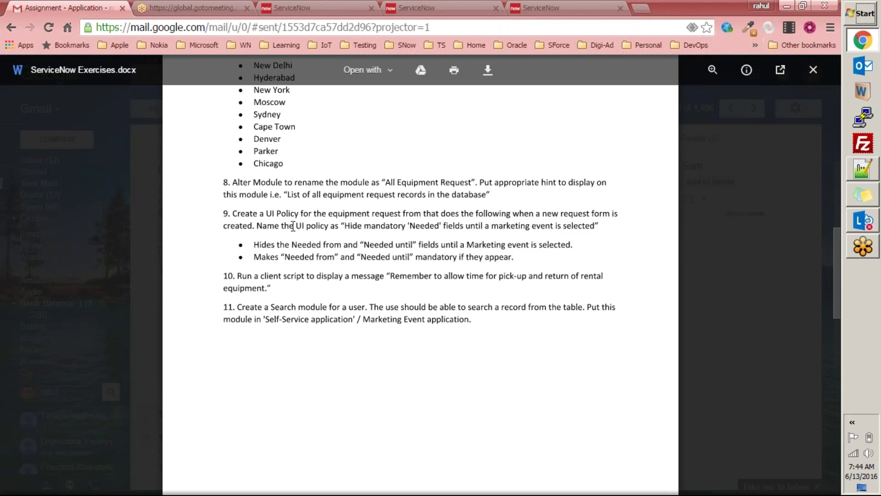
drag(238, 276, 285, 287)
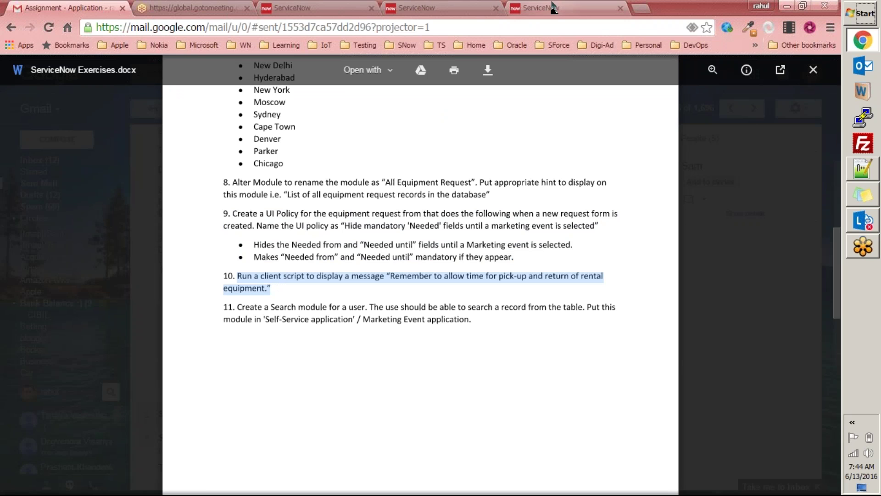
click(565, 8)
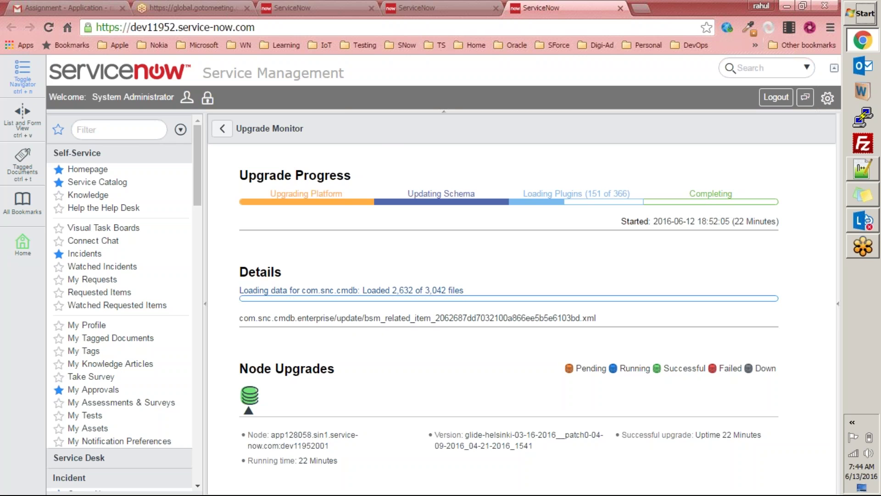
Step: Close the dev11952 upgrade-monitor tab and return to Exercises.docx in Gmail
drag(197, 186, 228, 177)
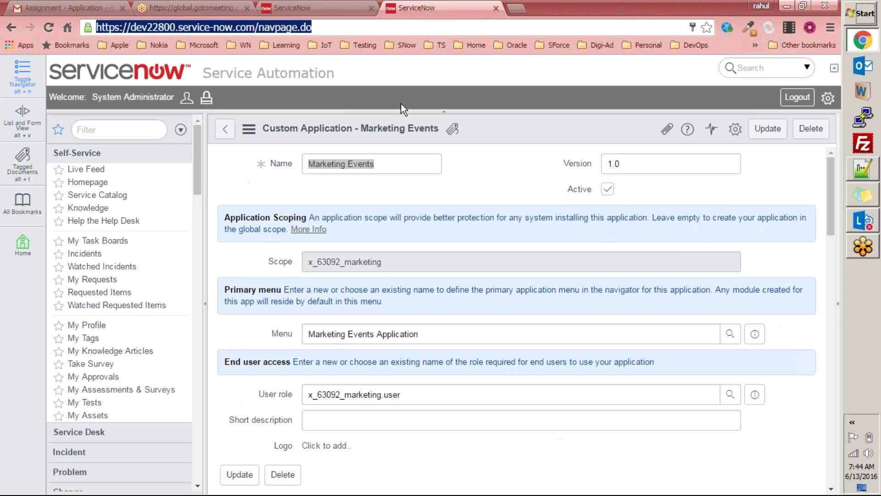
click(337, 59)
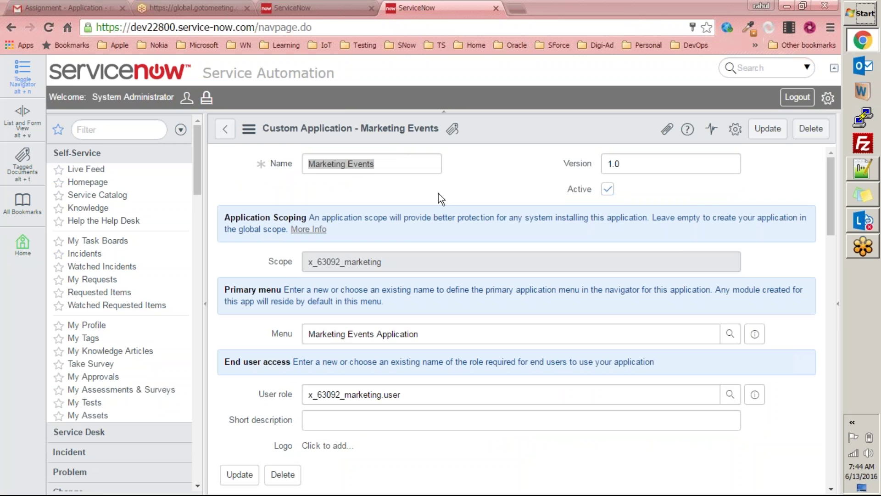
click(104, 13)
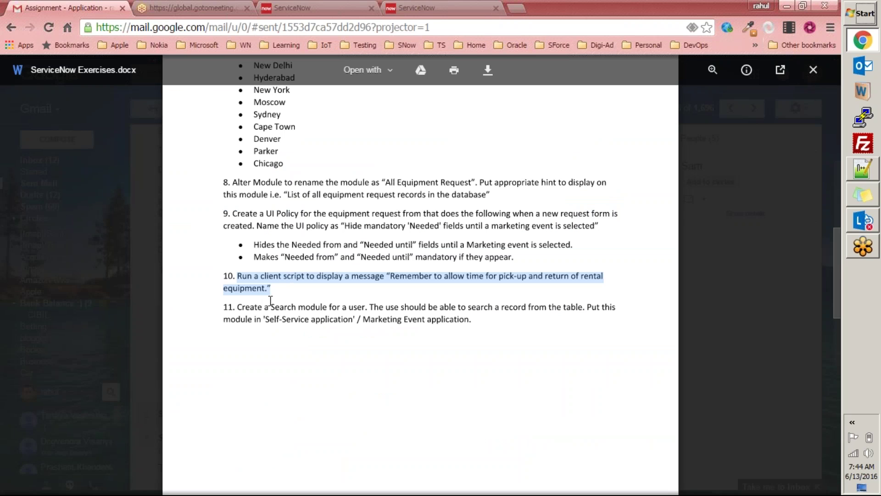
Step: Copy exercise 10's quoted reminder sentence, then return to the ServiceNow Equipment Requests list
click(238, 273)
drag(237, 273, 299, 288)
click(413, 290)
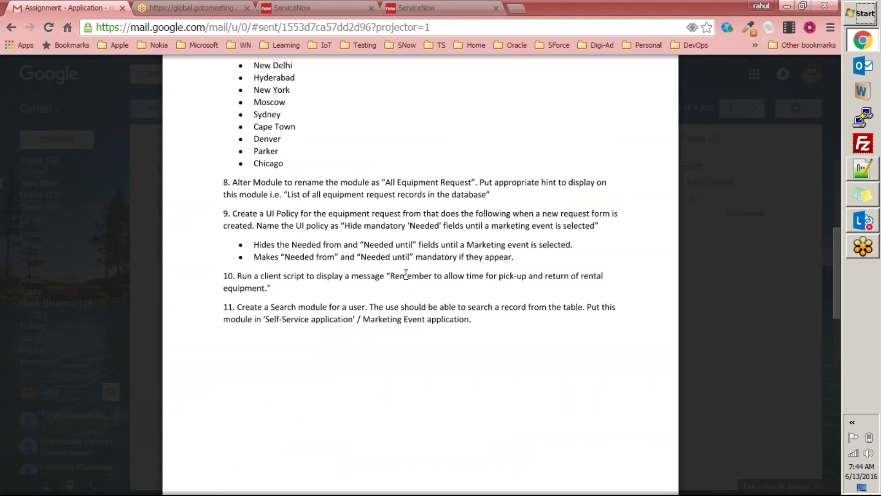
drag(388, 276, 604, 279)
click(408, 312)
double_click(393, 277)
click(354, 271)
double_click(394, 277)
drag(400, 276, 263, 287)
key(ctrl+c)
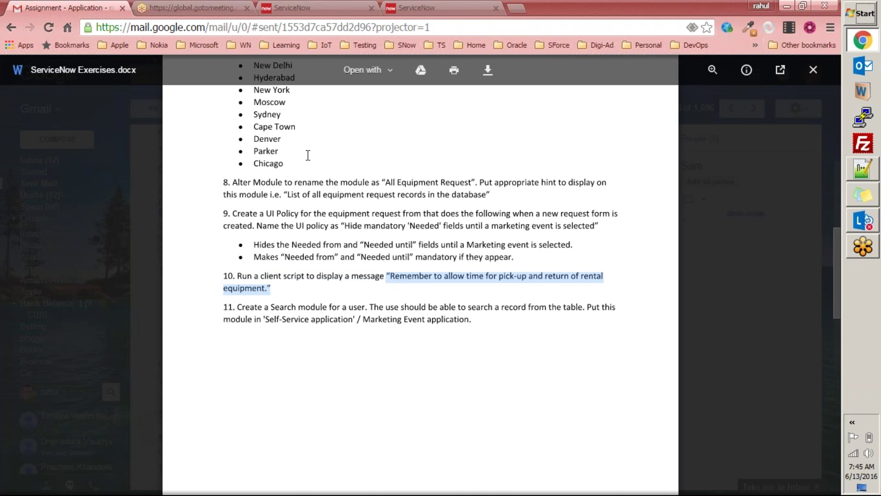
key(ctrl+3)
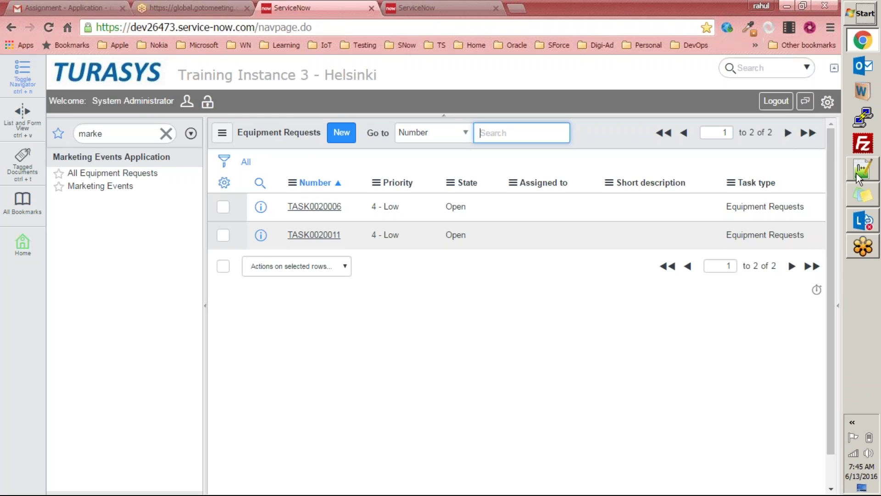
Step: Paste the reminder below the UI Policy notes, removing its quote marks and joining it onto one line
click(863, 169)
click(442, 297)
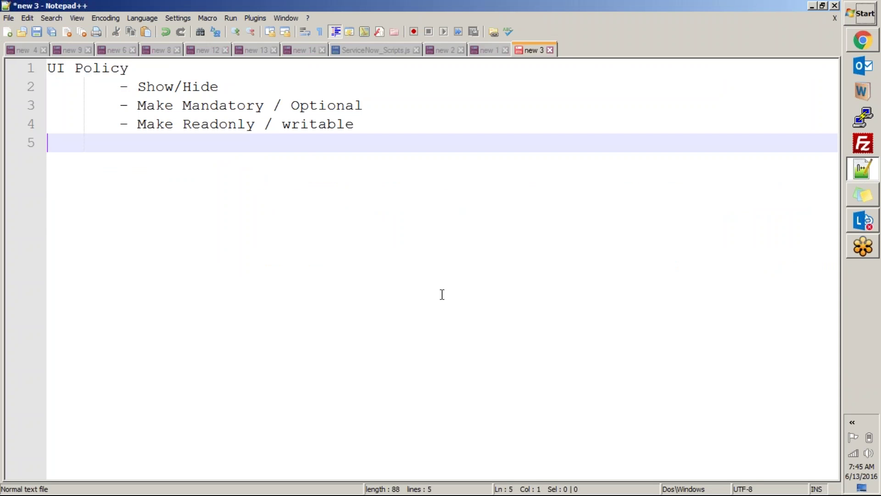
key(Return)
key(Return)
key(Tab)
key(Tab)
key(ctrl+v)
key(BackSpace)
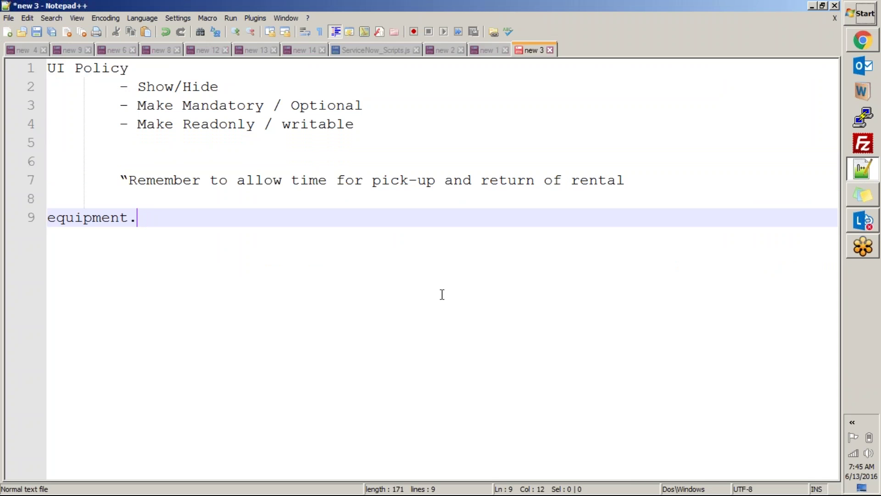
key(BackSpace)
key(BackSpace)
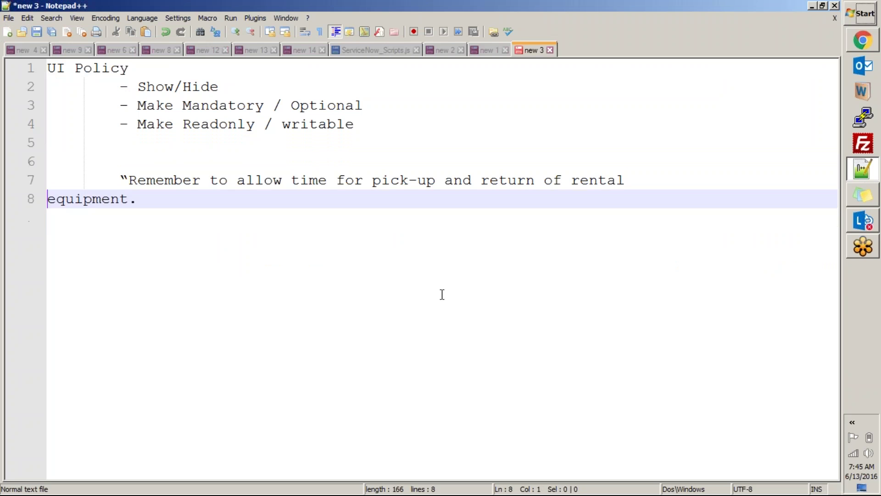
key(Home)
key(Delete)
key(Return)
key(BackSpace)
key(BackSpace)
key(Return)
key(Tab)
key(Tab)
key(BackSpace)
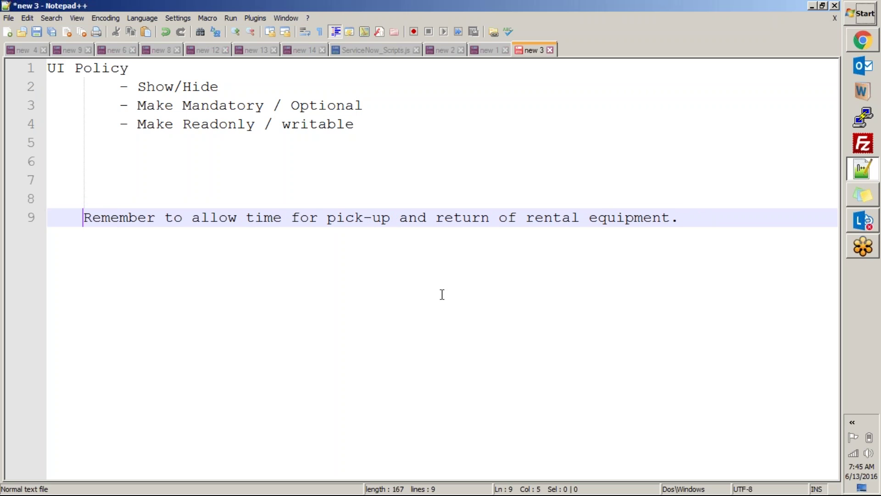
key(BackSpace)
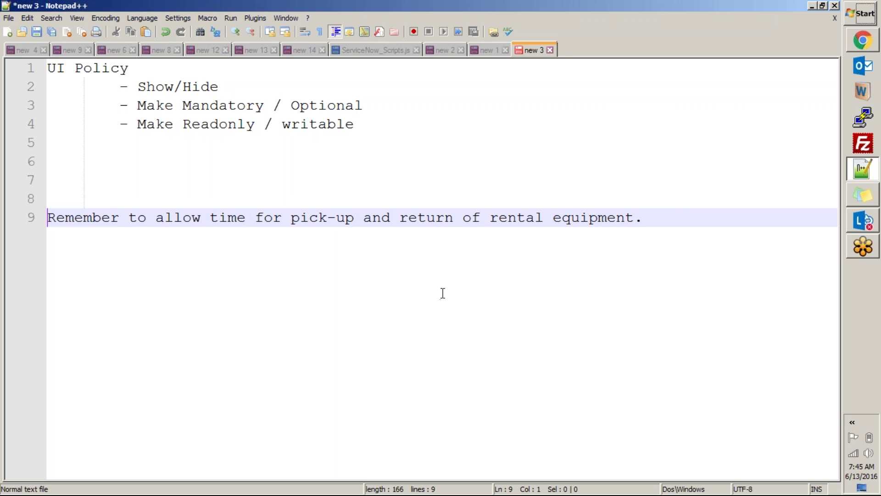
Step: Select the line 'Remember to allow time for pick-up and return of rental equipment.'
click(645, 218)
drag(309, 232, 41, 219)
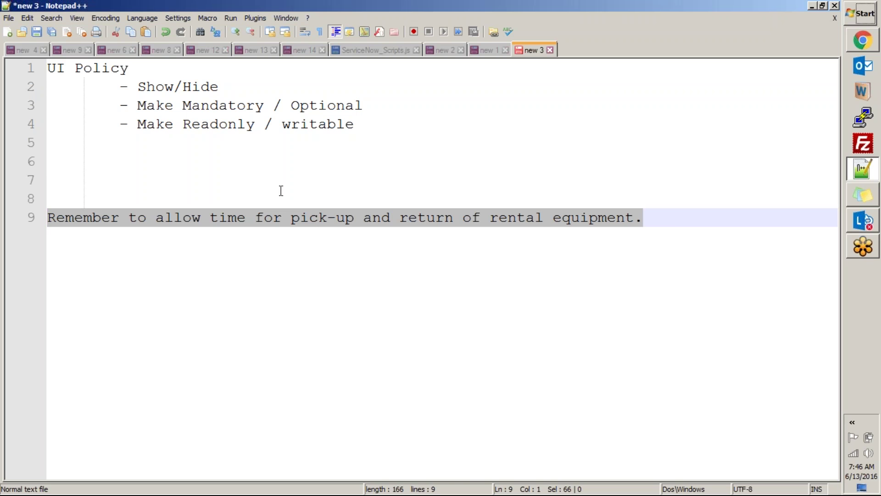
click(672, 219)
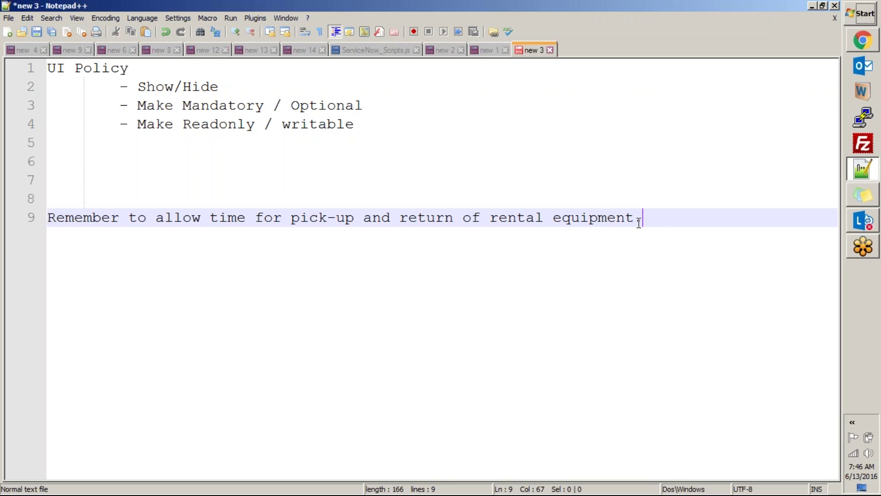
drag(658, 217, 48, 223)
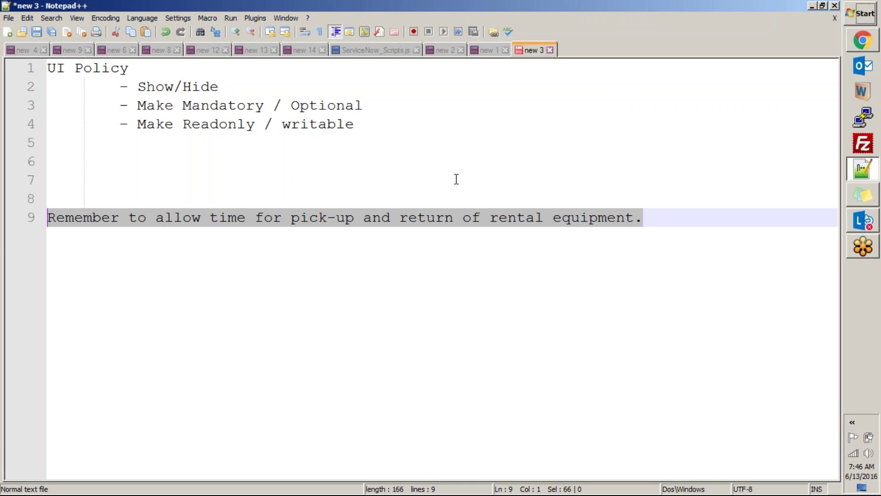
key(End)
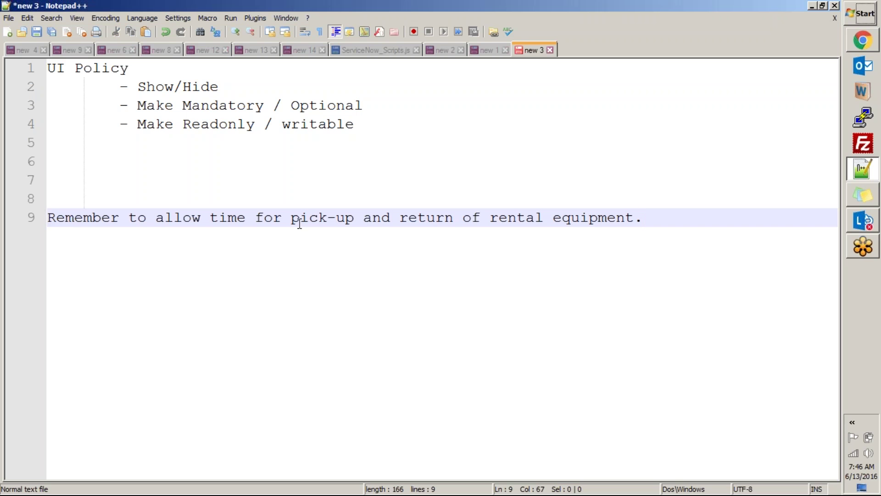
drag(679, 213, 37, 225)
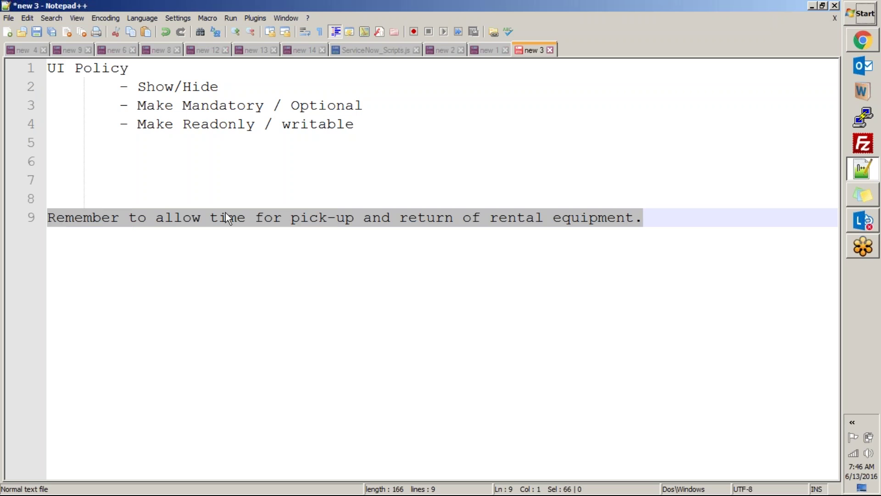
click(869, 43)
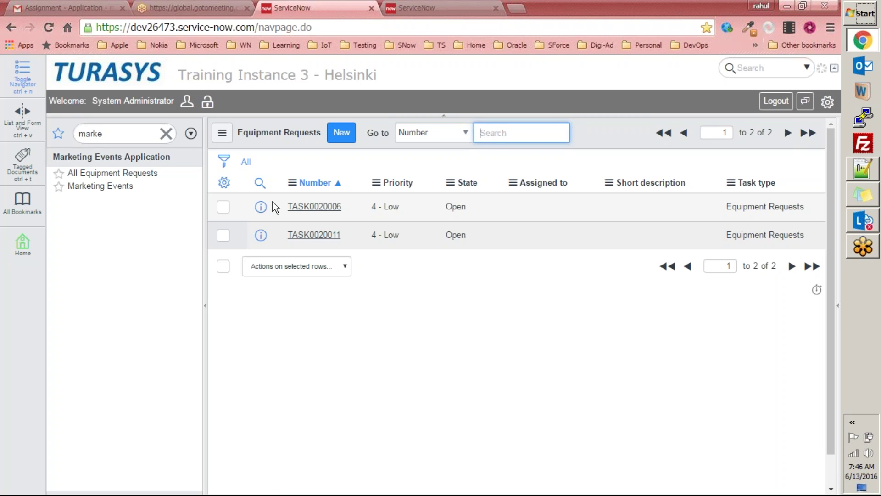
Step: Start a new Equipment Request and pick Denver Demonstration as its Marketing Event
click(347, 141)
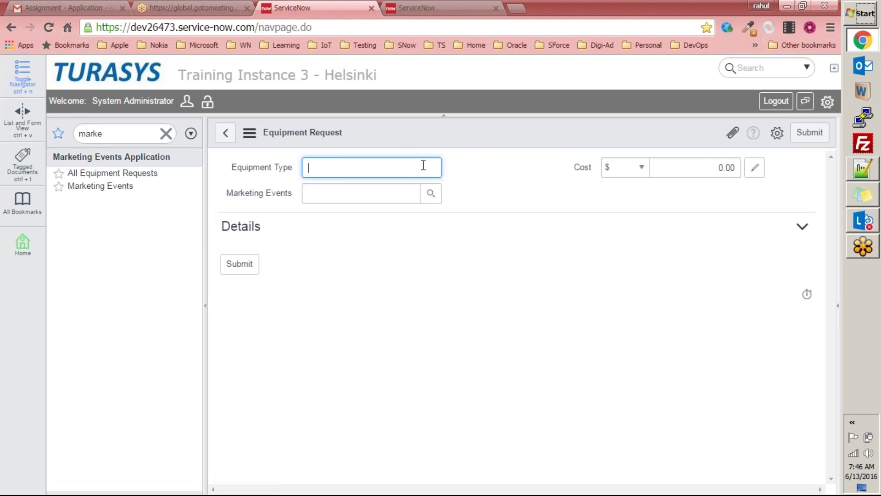
click(431, 197)
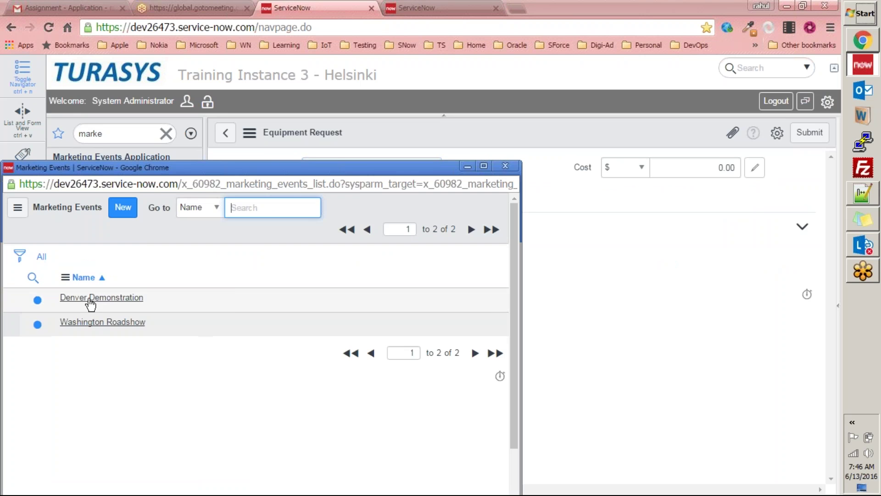
click(90, 298)
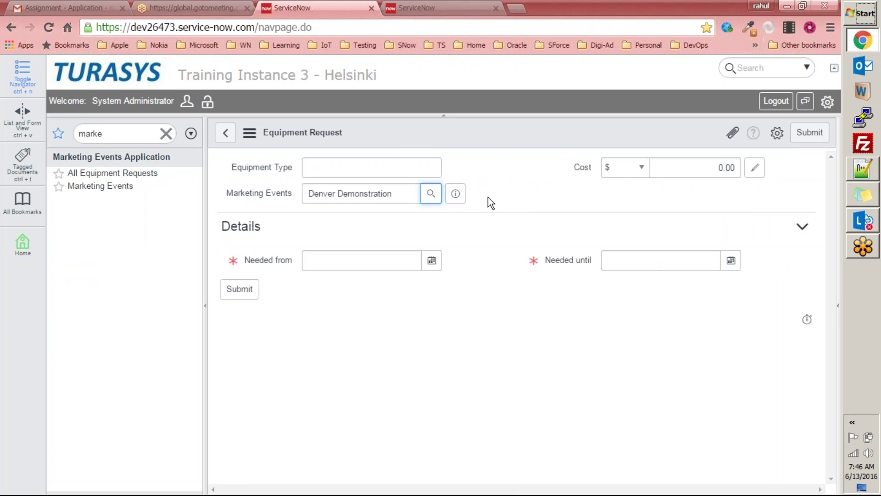
Step: Cut the reminder sentence out of line 9 of the notes
key(alt+Tab)
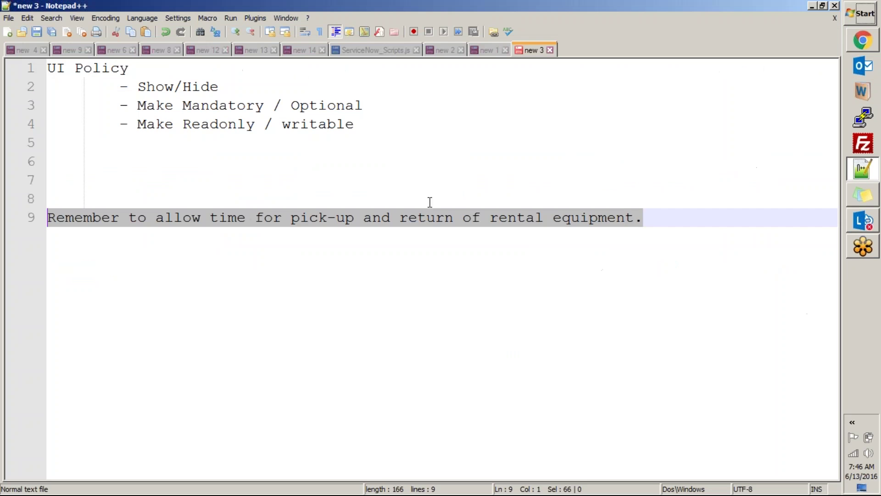
drag(658, 218, 43, 218)
key(ctrl+x)
key(alt+Tab)
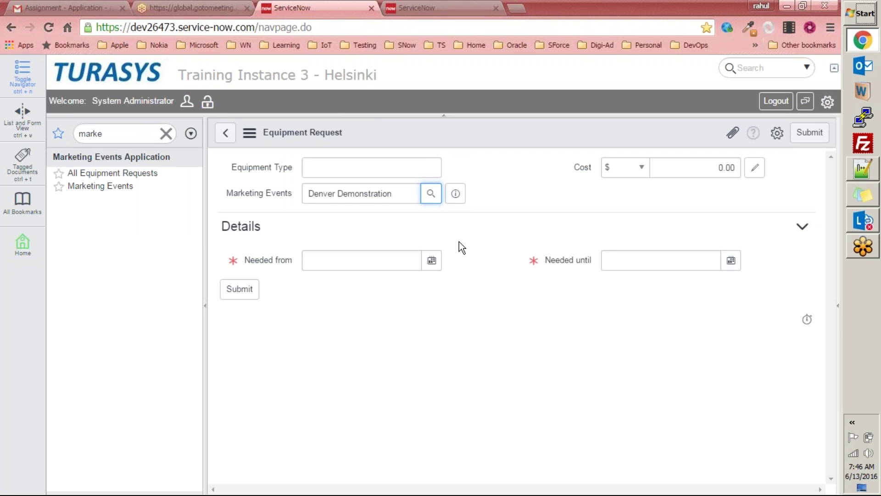
click(864, 170)
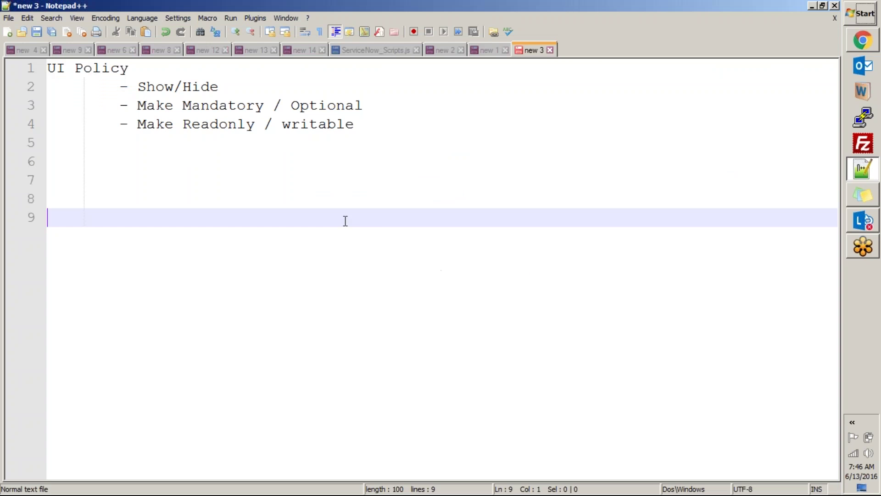
Step: Add 'Condition:' with indented lines about selecting a marketing event on the 'Equipment Request Form' and 'Show this message'
text(Condition:)
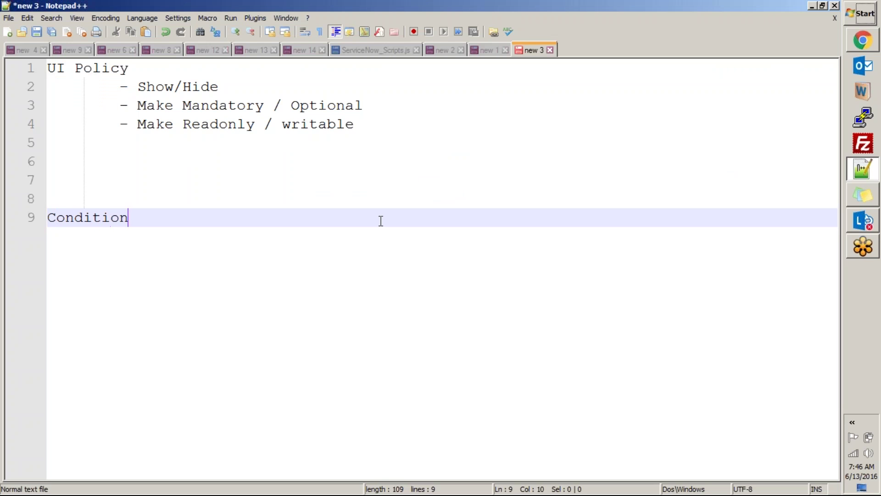
key(Return)
key(Tab)
text(When)
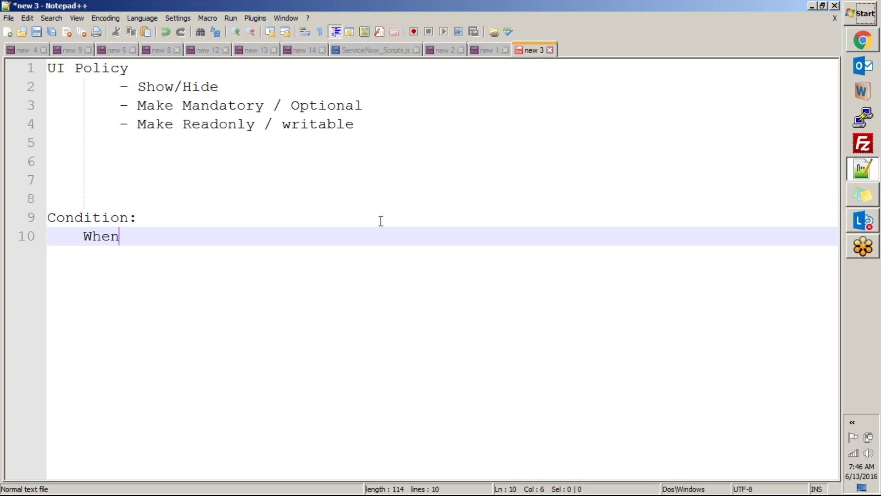
text( you select )
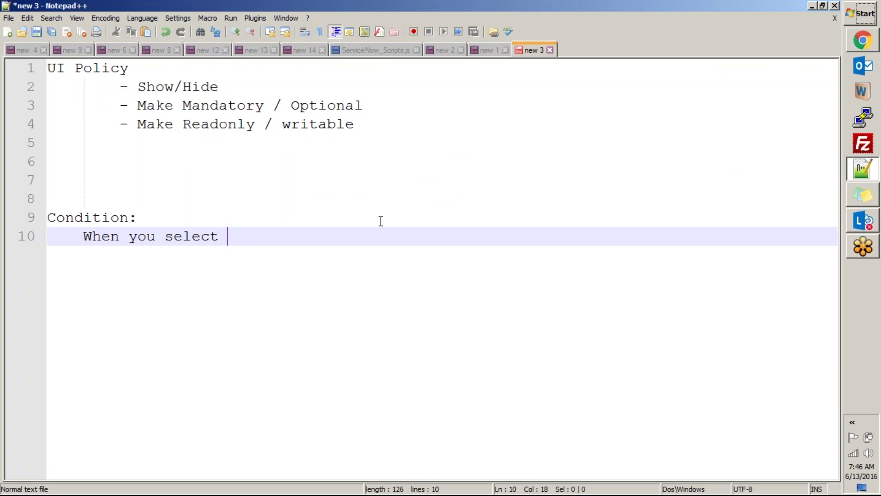
text(a marketing)
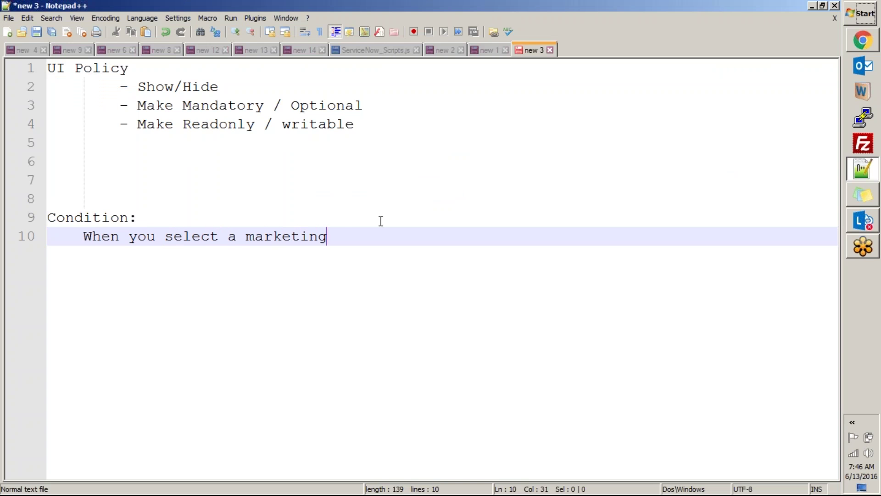
text( event on the 'Equip)
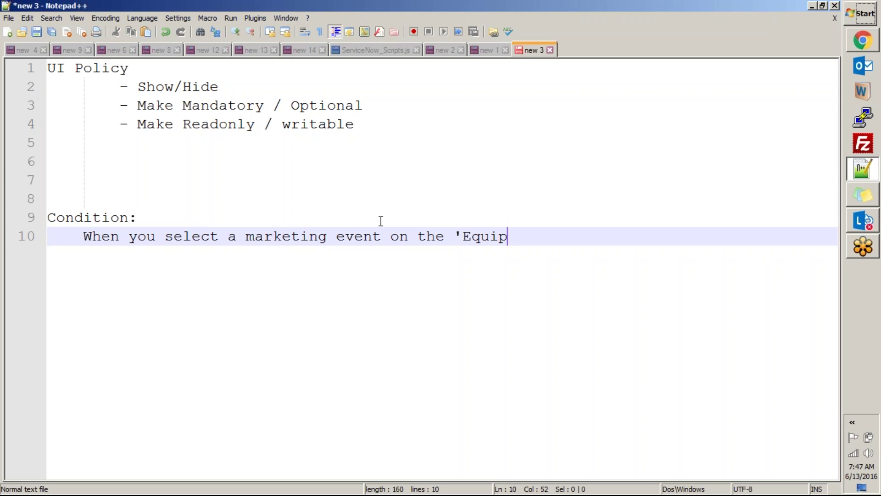
text(ment Reque)
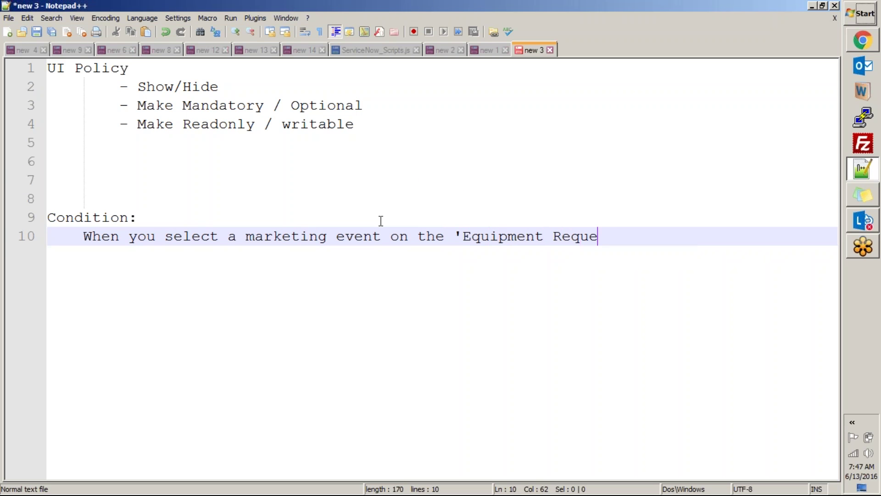
text(st Form')
key(Return)
key(Tab)
text(Show)
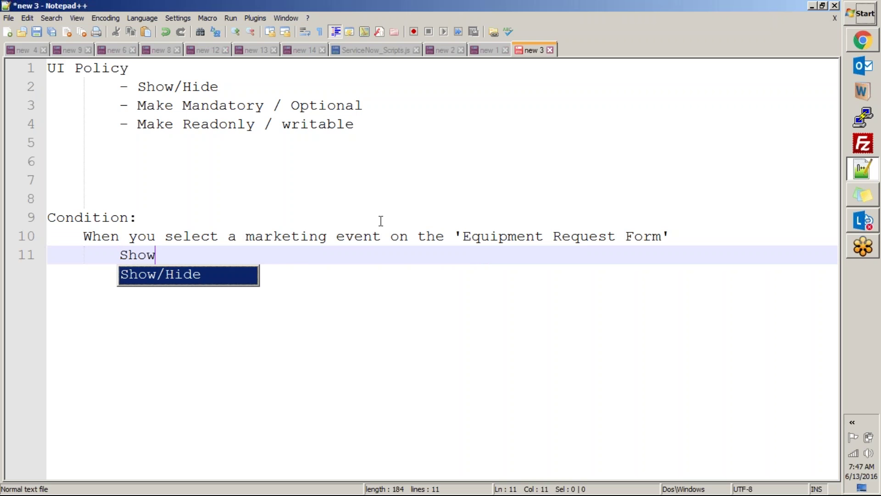
text( this message)
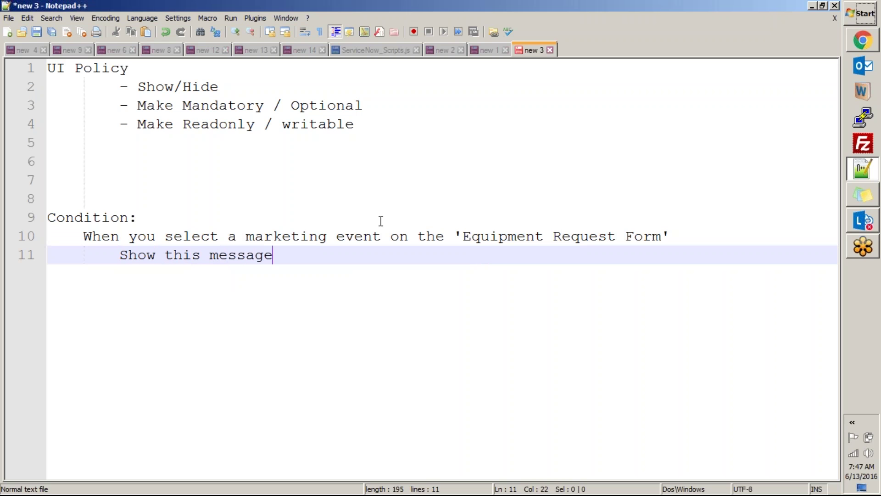
Step: End the condition line with ';' and paste the reminder after 'Show this message - "'
key(Up)
key(End)
text(;)
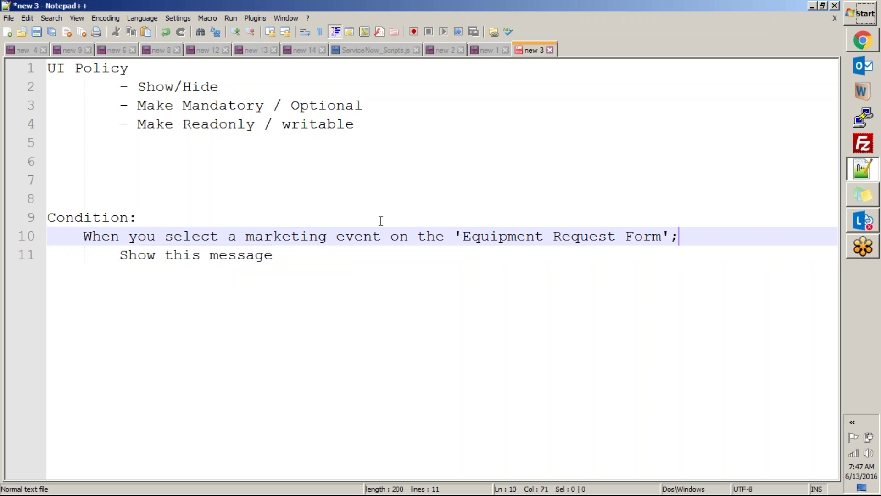
key(Down)
text(- ")
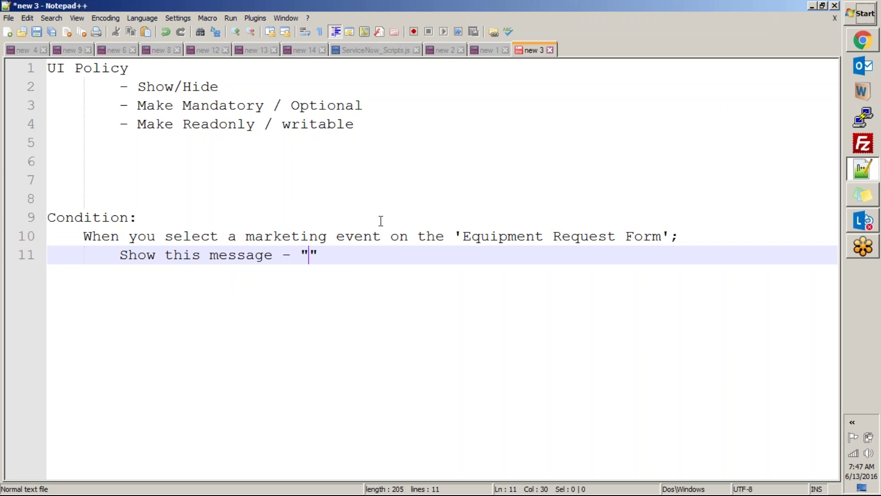
key(ctrl+v)
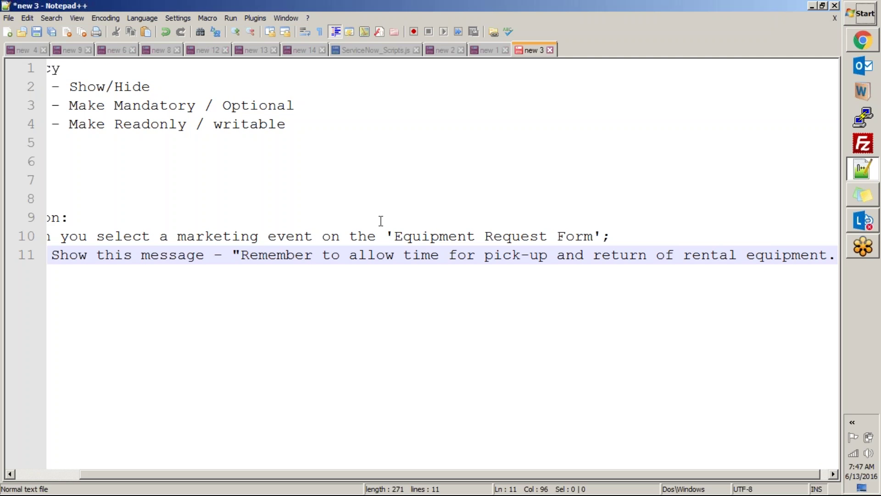
Step: Outdent the Show this message line and select the whole condition sentence on line 10
drag(434, 479, 263, 458)
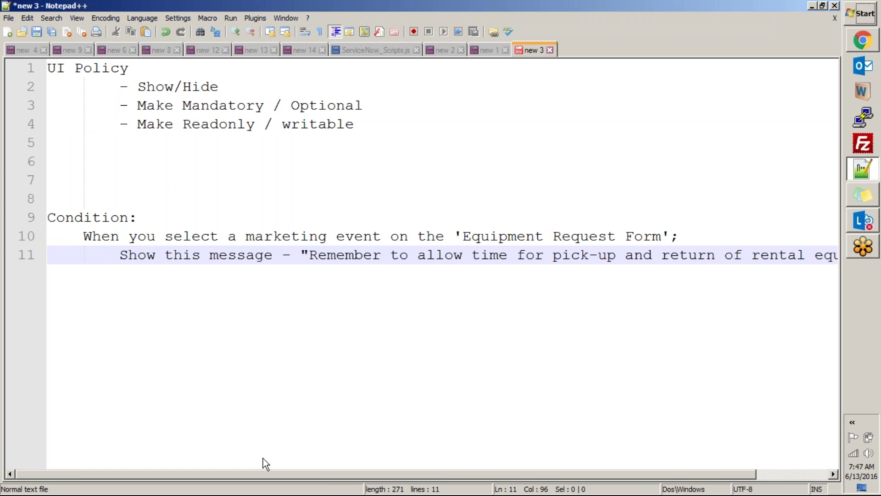
click(120, 255)
key(BackSpace)
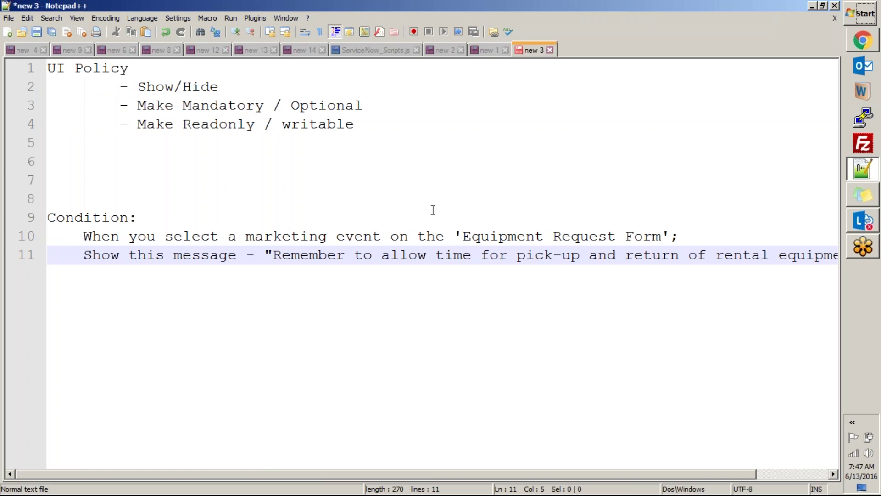
drag(265, 255, 836, 255)
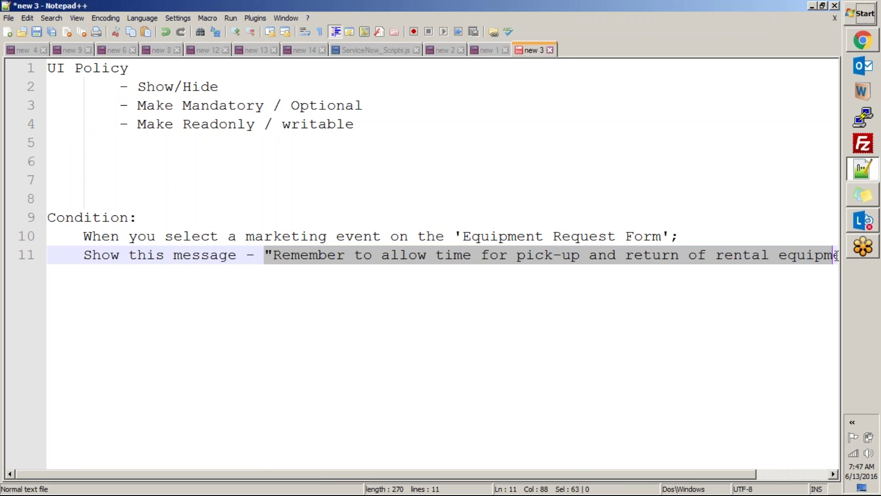
drag(456, 235, 669, 234)
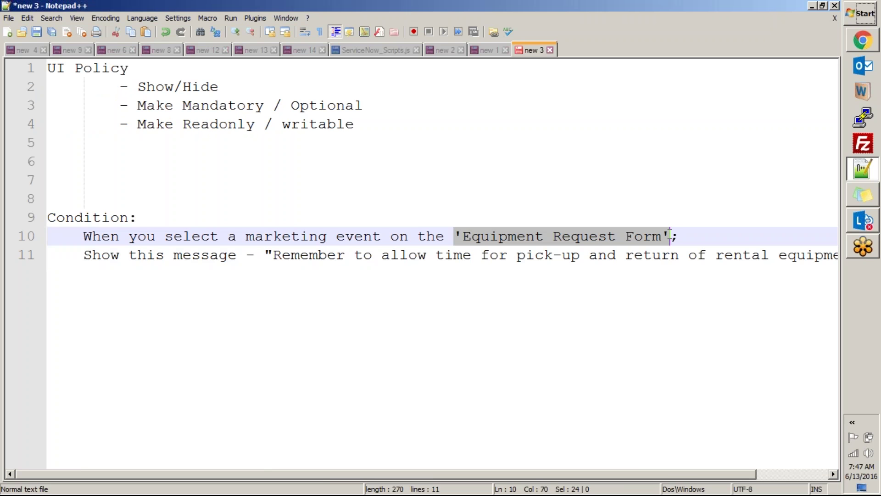
drag(177, 235, 386, 235)
click(372, 294)
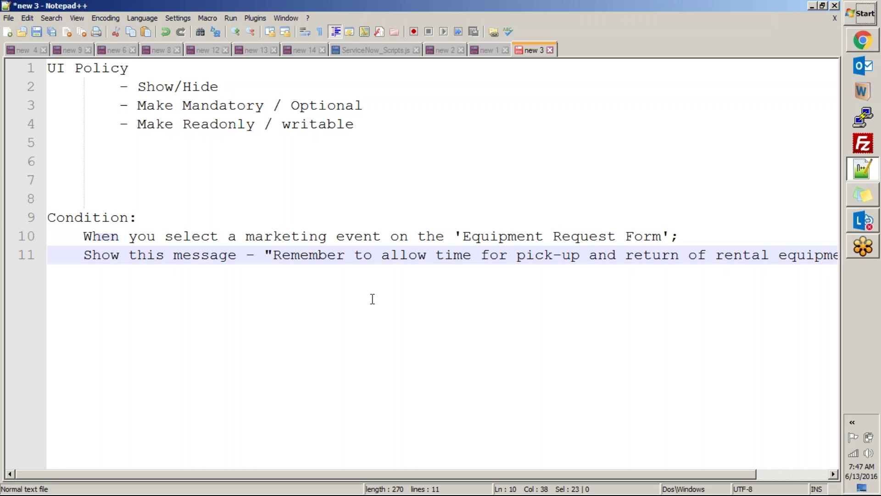
key(End)
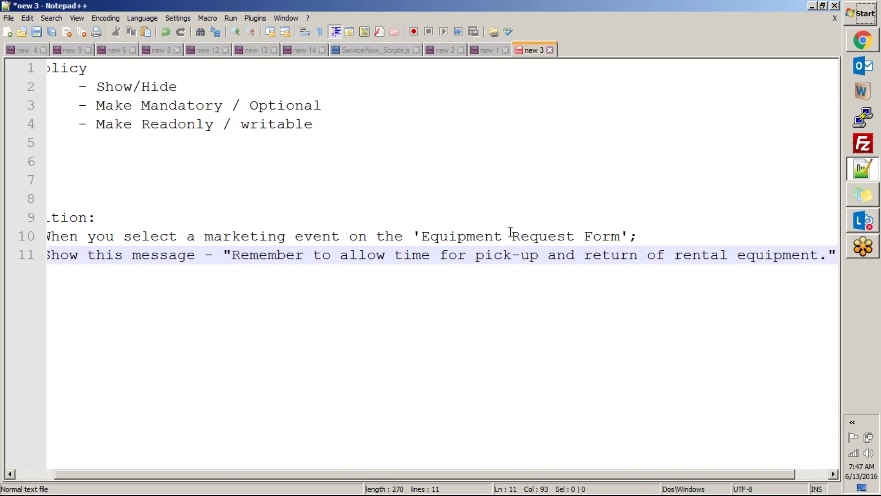
drag(642, 235, 78, 236)
Step: Retype line 10 as "If on 'Equipment Request' Page, the value for 'marketing event' is not blank"
text(If o)
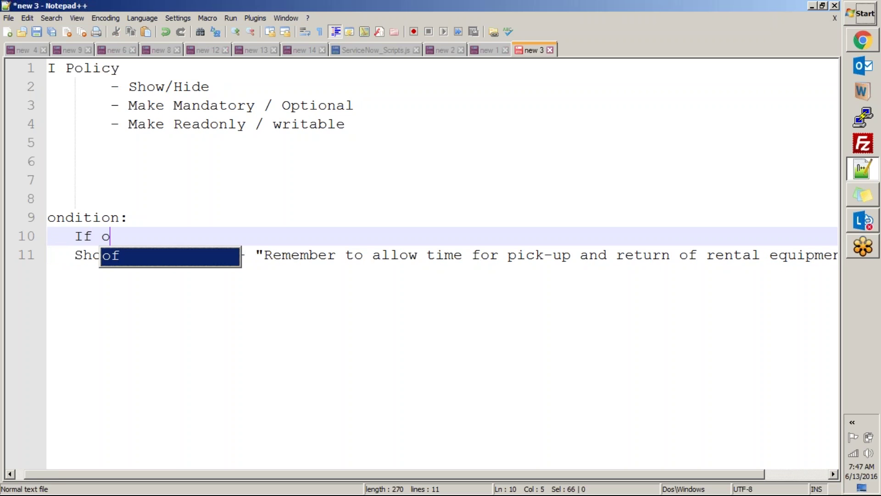
text(n 'Equipm)
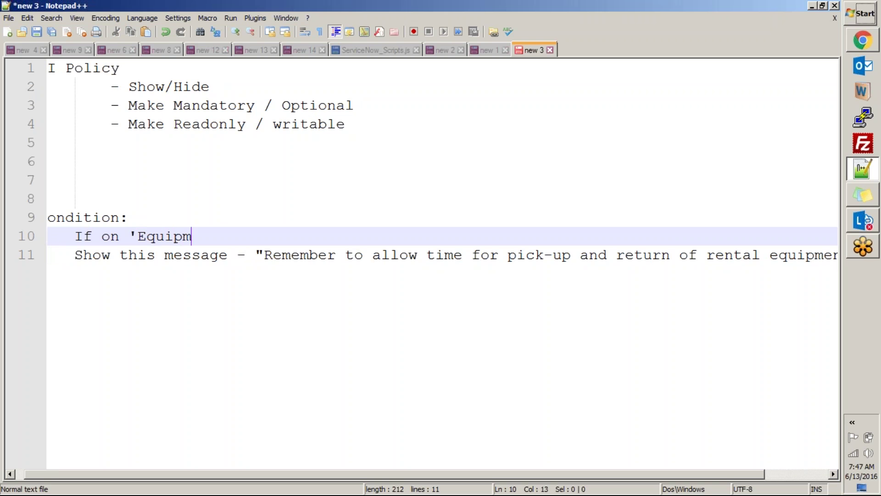
text(ent Request)
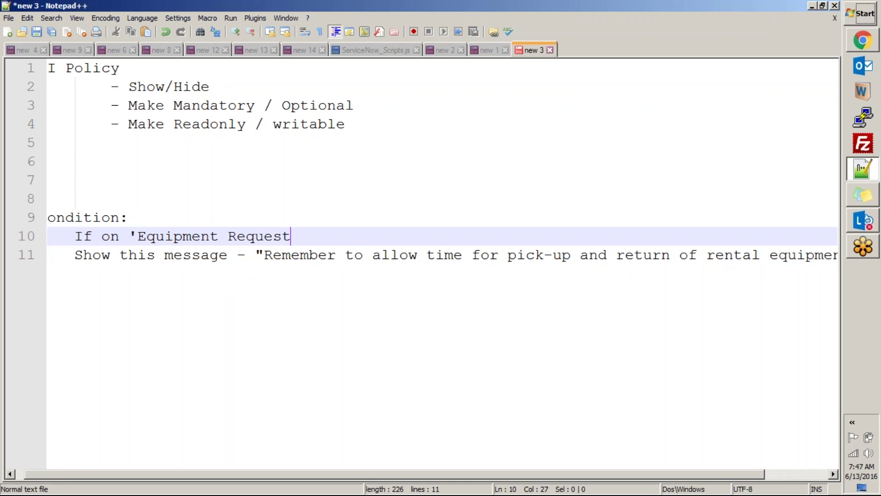
text(' Page, the value for marketing even)
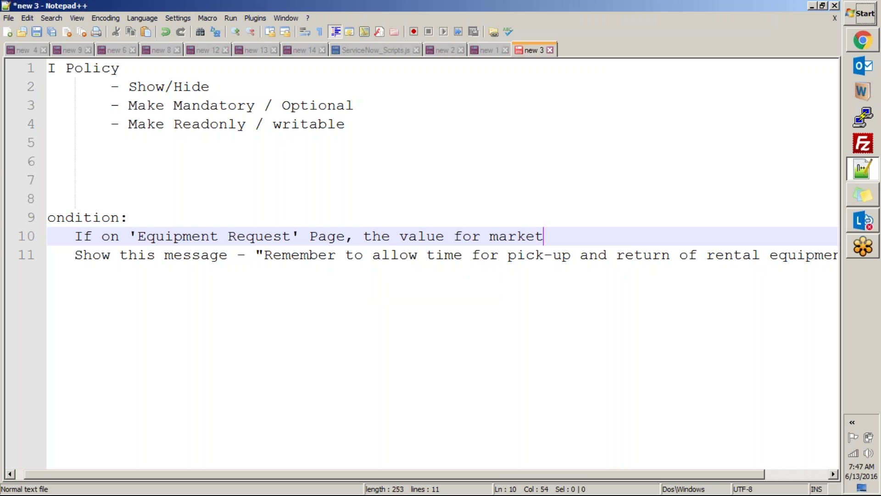
key(BackSpace)
key(BackSpace)
key(BackSpace)
text(t is not blank)
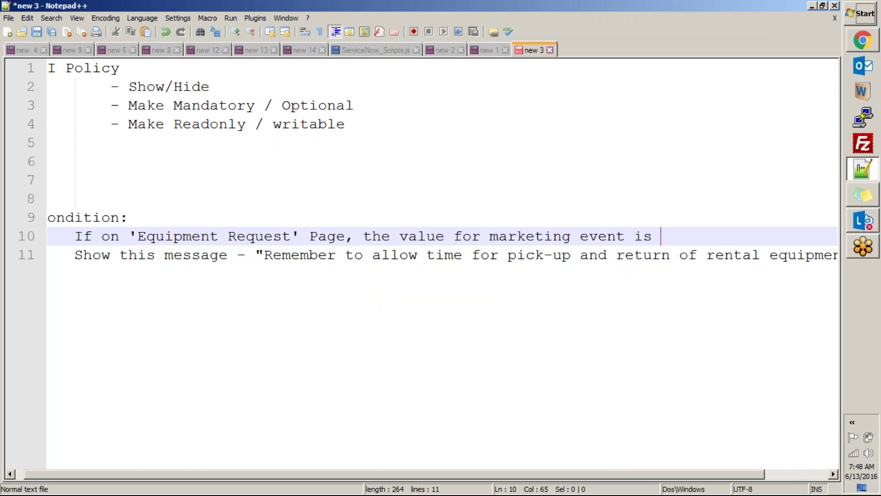
key(ctrl+Left)
key(ctrl+Left)
key(ctrl+Left)
key(ctrl+Left)
key(ctrl+Left)
text(')
key(ctrl+Right)
key(ctrl+Right)
key(ctrl+Left)
key(ctrl+Right)
key(Left)
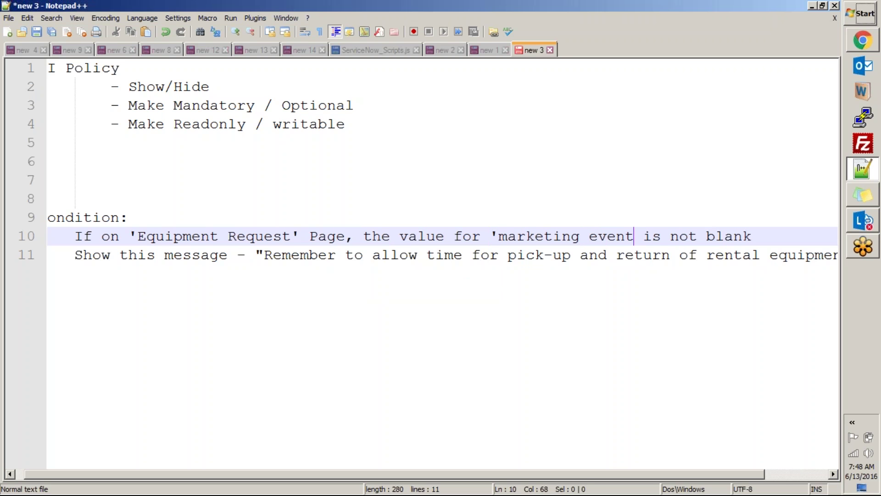
text(')
Step: Select 'marketing event' on line 10 and switch back to the ServiceNow request form
key(ctrl+End)
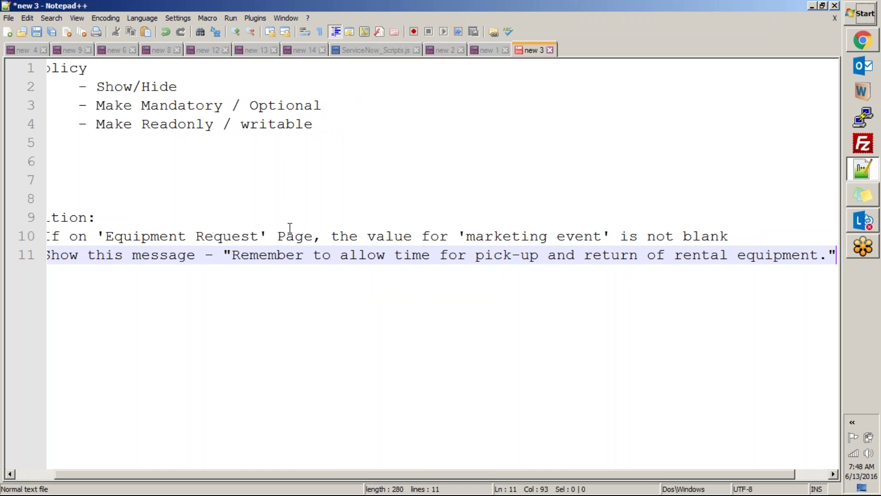
drag(266, 475, 163, 466)
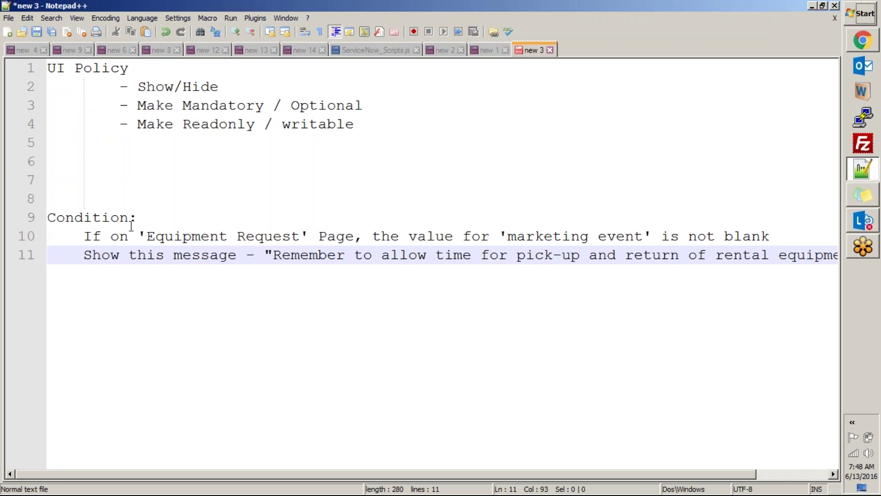
click(648, 235)
drag(647, 236, 497, 235)
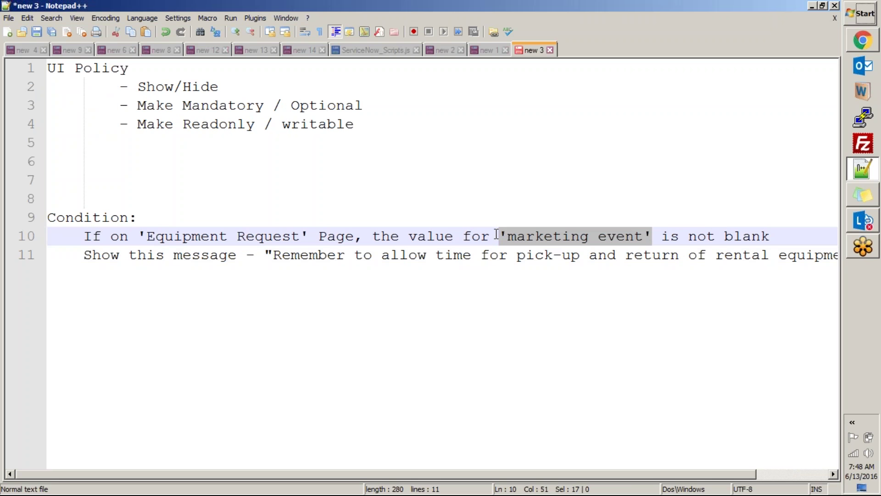
key(alt+Tab)
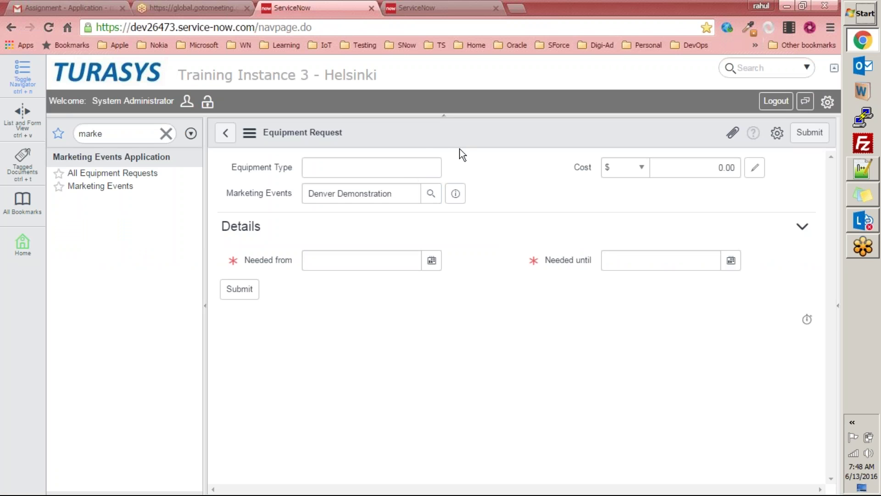
Step: Open the form's UI Policies via Configure, leaving the unsaved equipment request
right_click(448, 136)
mouse_move(456, 170)
click(577, 306)
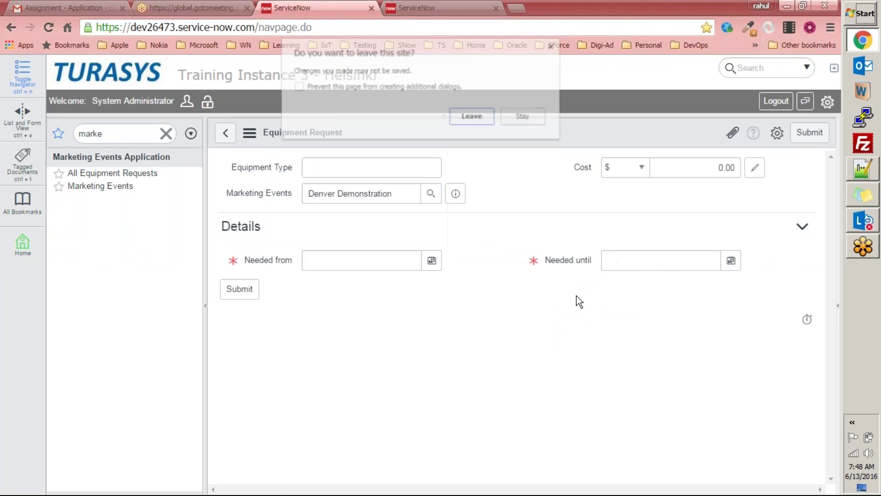
click(473, 117)
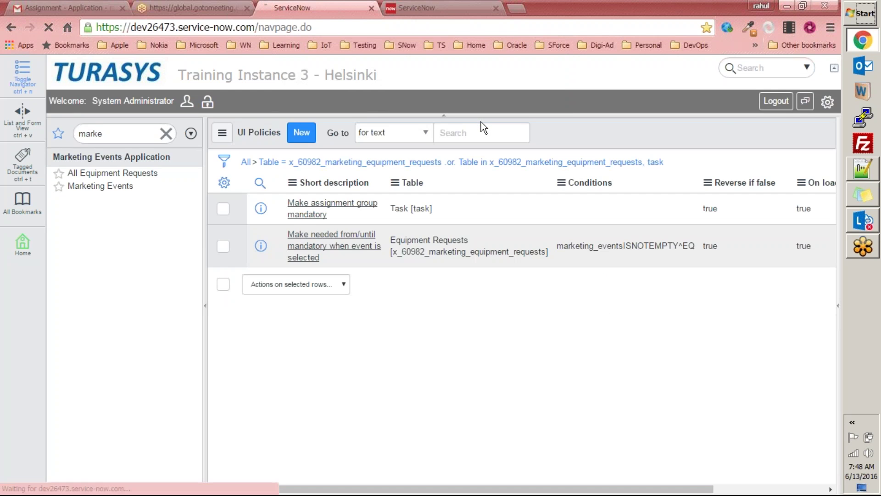
Step: Review the 'Make needed from/until mandatory' policy and its actions, then return to the list
click(342, 231)
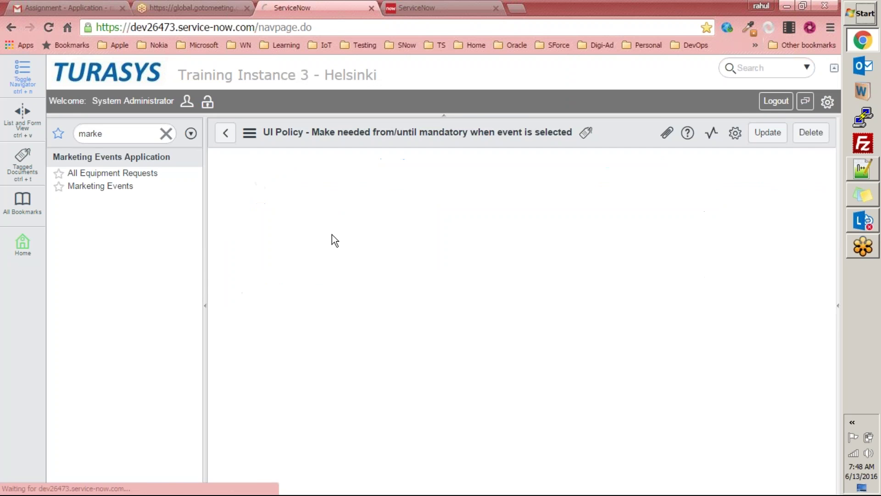
scroll(514, 257, down, 3)
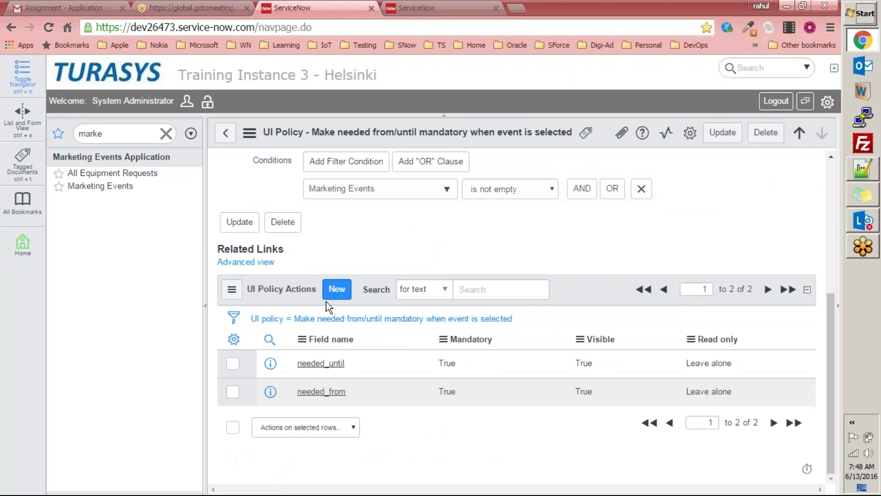
click(337, 289)
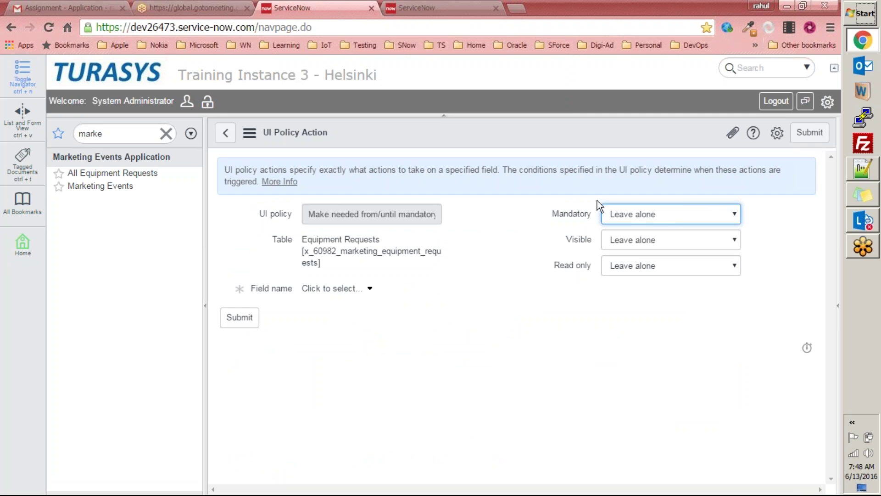
click(226, 133)
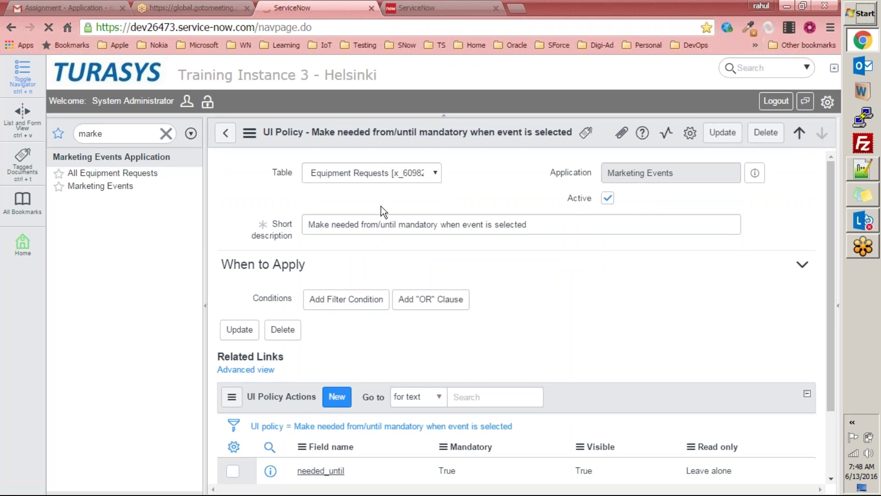
scroll(483, 239, down, 3)
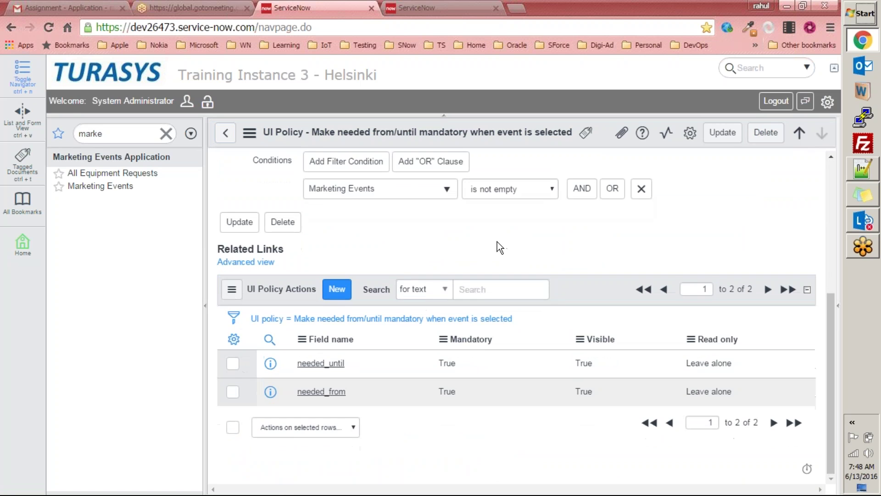
scroll(498, 244, up, 5)
scroll(498, 241, down, 5)
scroll(485, 238, up, 5)
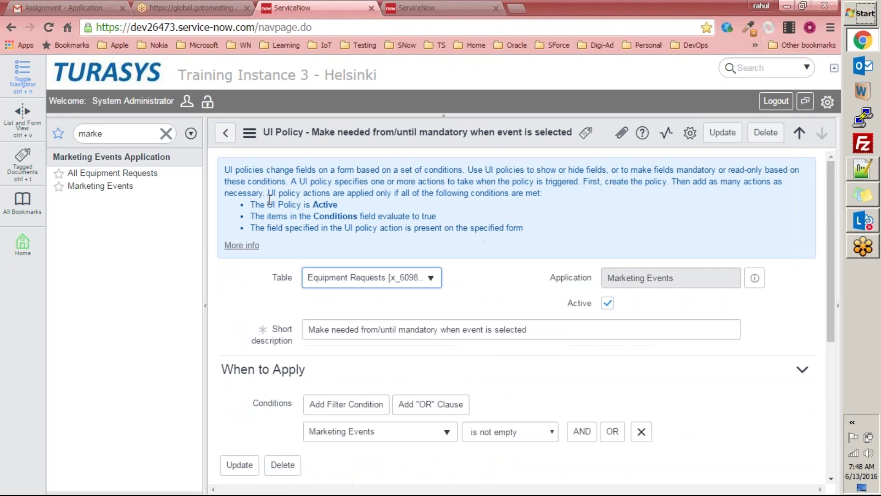
click(225, 133)
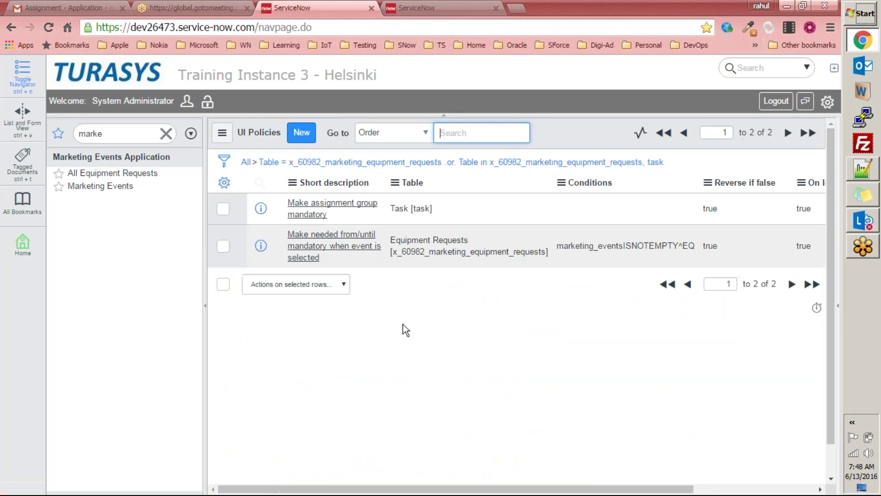
Step: Create a new UI policy with short description 'Show message on event selection'
click(301, 132)
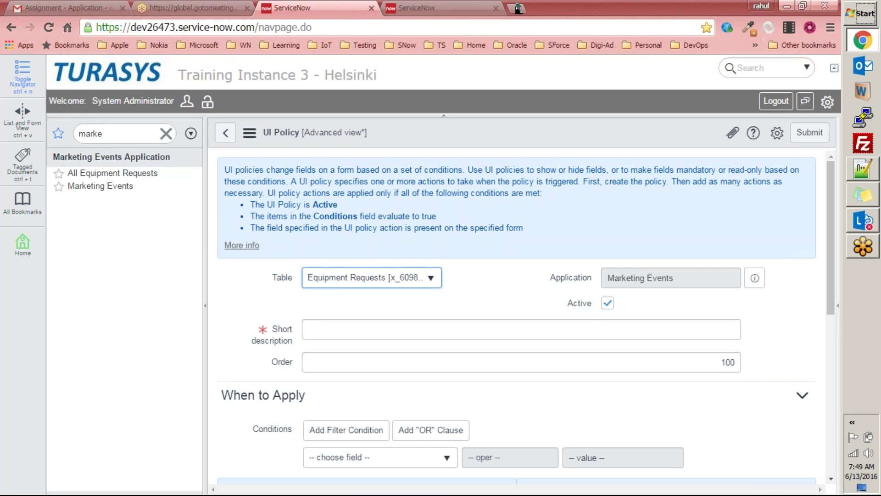
scroll(482, 166, down, 2)
scroll(482, 166, down, 5)
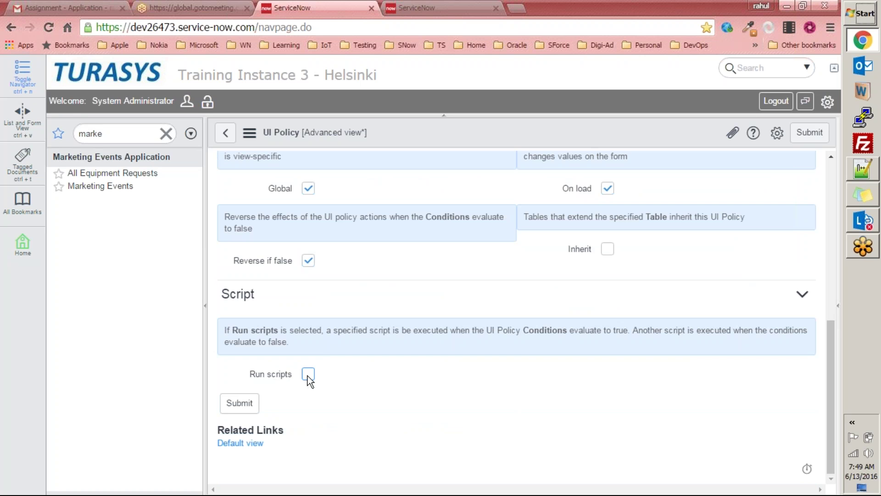
scroll(329, 335, up, 7)
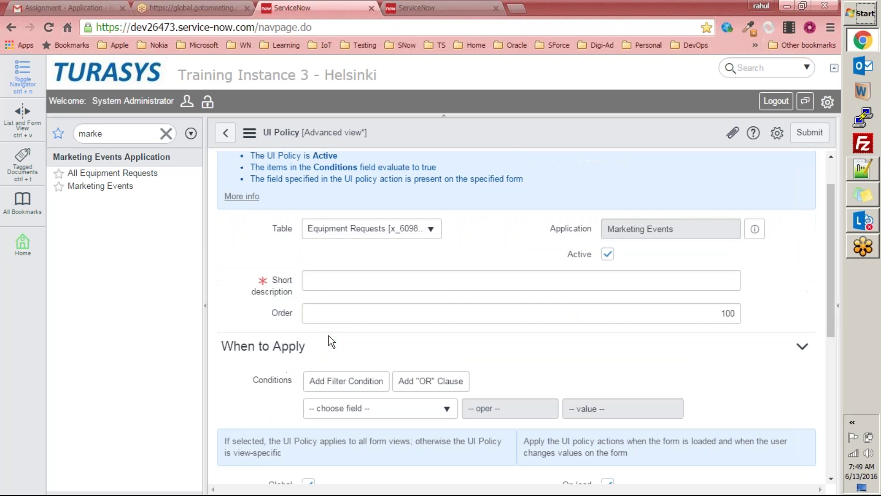
click(311, 326)
text(Show mes)
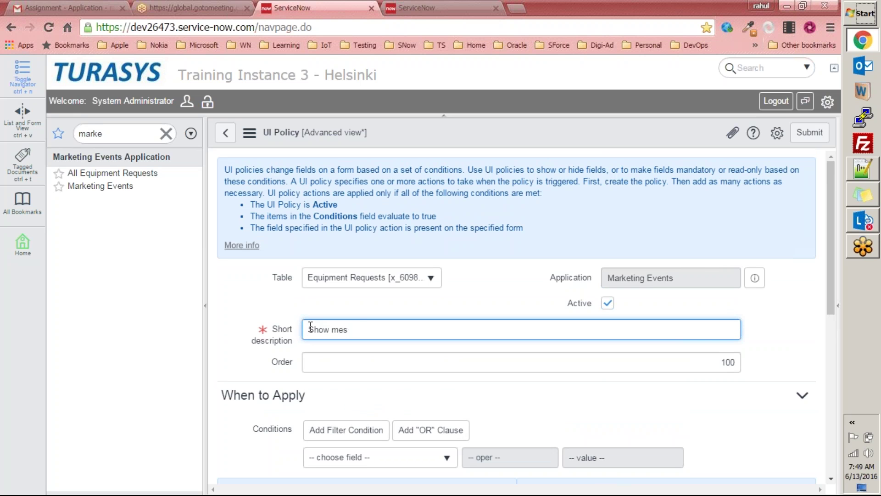
text(sage on event selection)
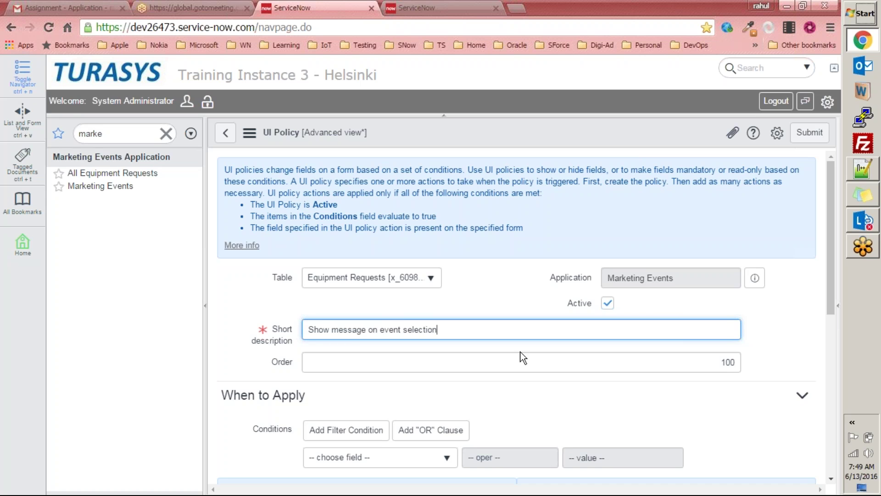
Step: Set the policy condition to Marketing Events is not empty
scroll(505, 344, down, 8)
scroll(506, 352, down, 1)
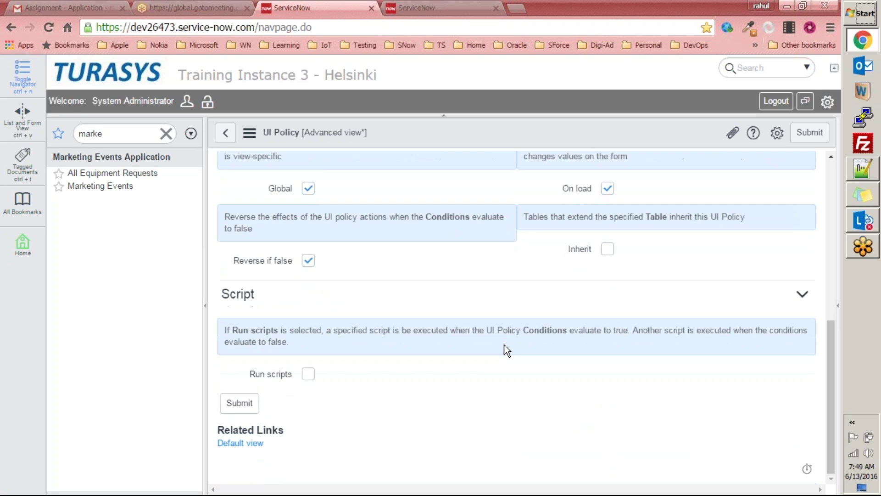
scroll(363, 233, up, 7)
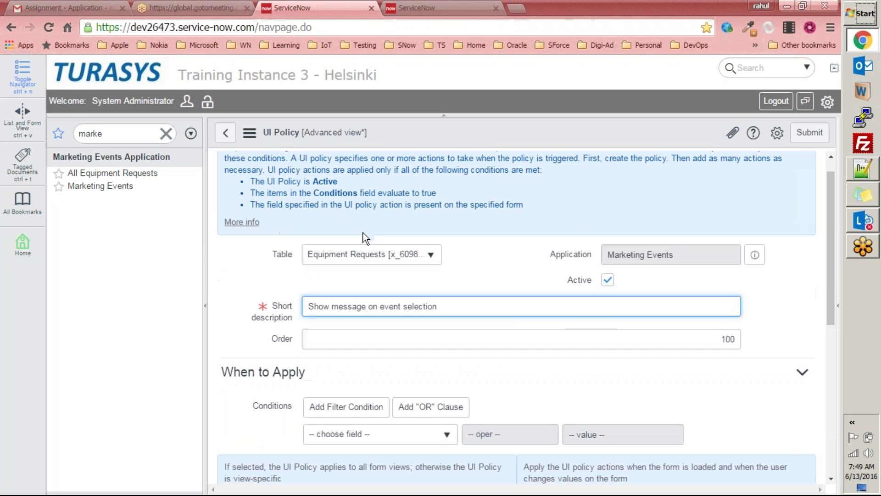
scroll(364, 232, down, 4)
scroll(364, 233, down, 1)
click(364, 233)
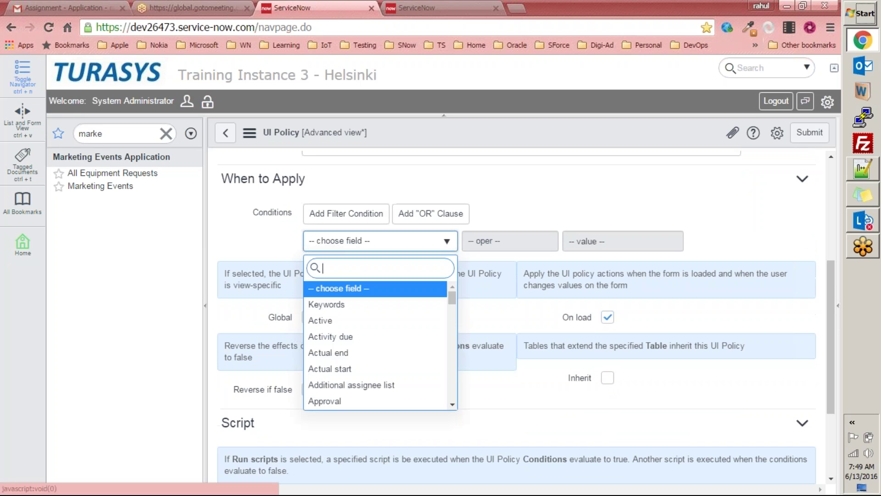
text(marke)
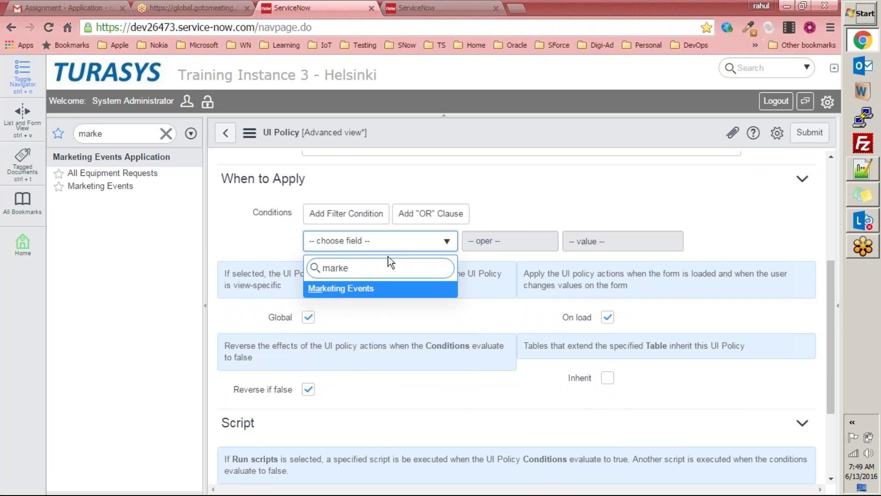
click(374, 289)
click(502, 243)
click(503, 290)
Step: Enable Run scripts and place the caret in the Execute if true script
scroll(565, 232, down, 3)
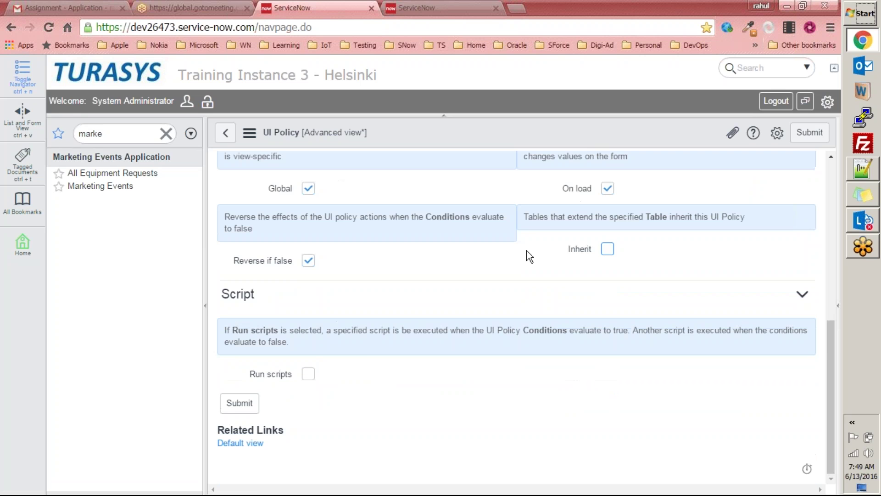
click(307, 374)
scroll(312, 344, down, 4)
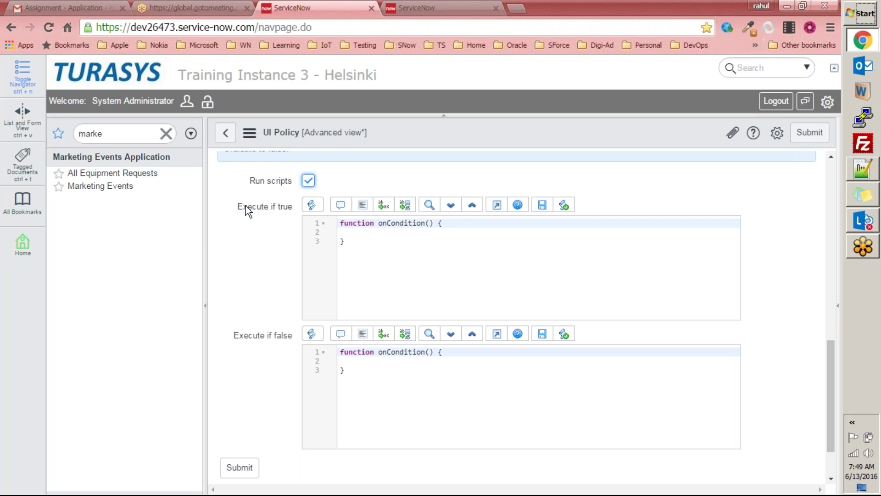
drag(236, 205, 292, 207)
drag(234, 336, 296, 340)
click(394, 233)
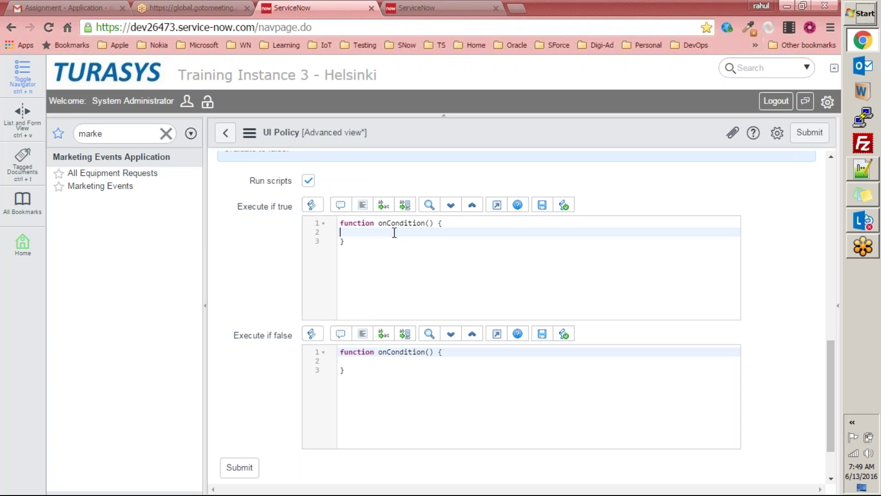
scroll(420, 237, up, 8)
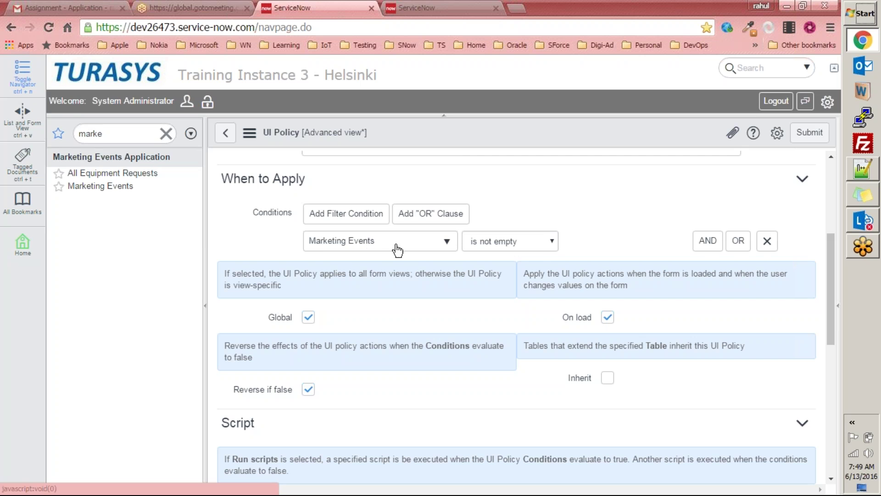
scroll(538, 247, down, 2)
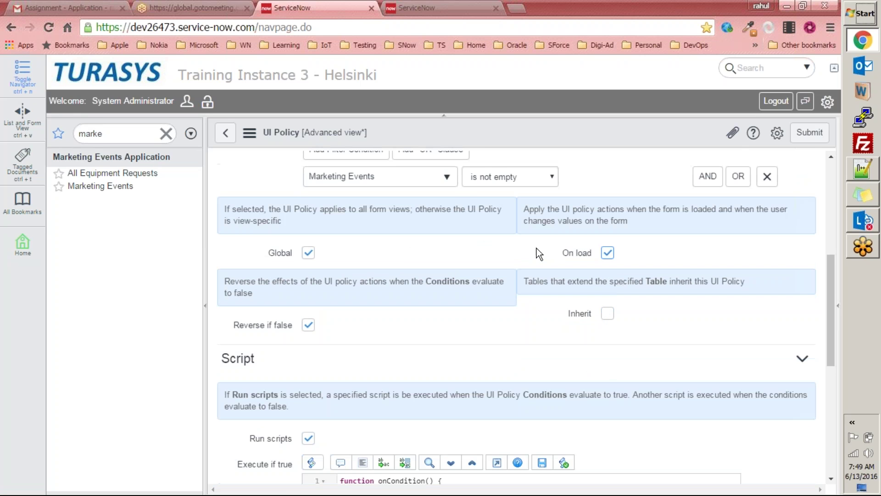
scroll(536, 248, down, 6)
Step: Write an empty alert("") statement inside the Execute if true function
click(393, 294)
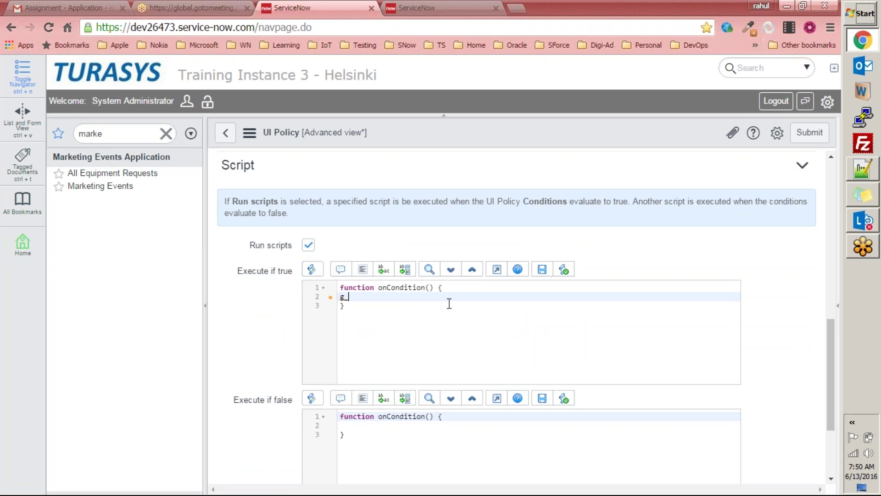
key(BackSpace)
text(alert();)
key(Tab)
key(End)
key(Left)
key(Left)
text(")
Step: Copy the pick-up/return reminder from the Notepad++ notes and paste it inside the alert quotes
key(alt+Tab)
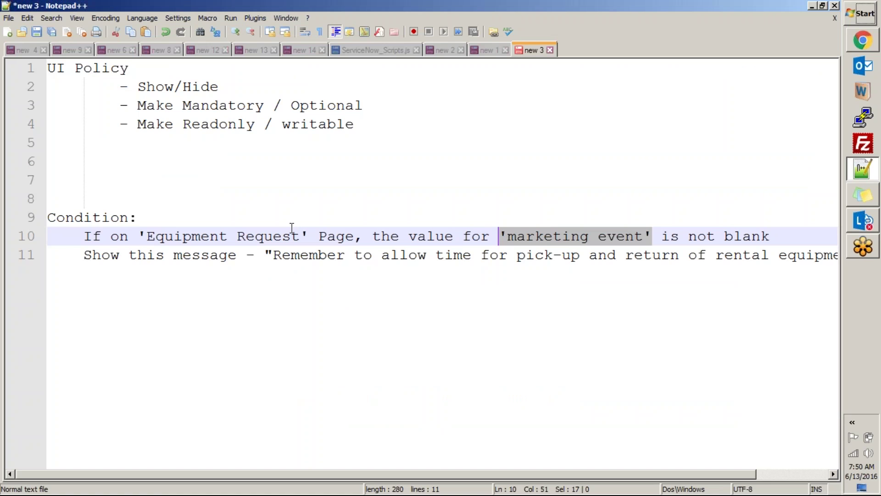
click(274, 257)
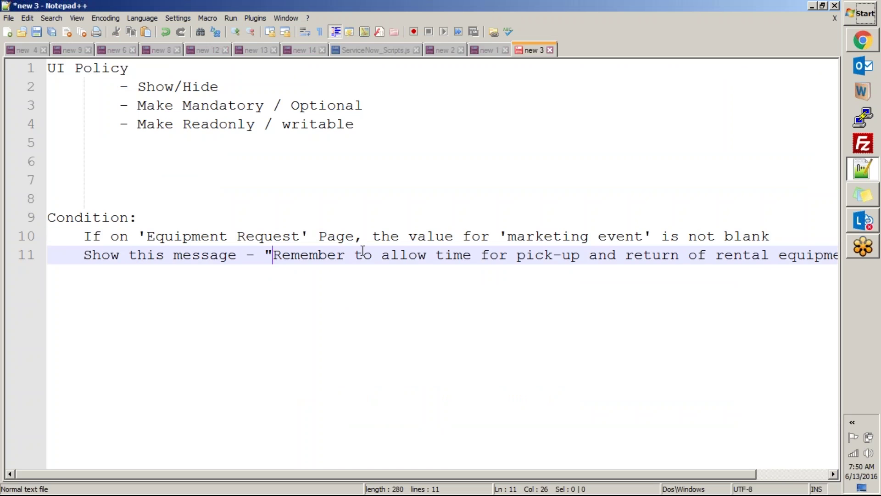
key(shift+End)
key(shift+Left)
key(ctrl+c)
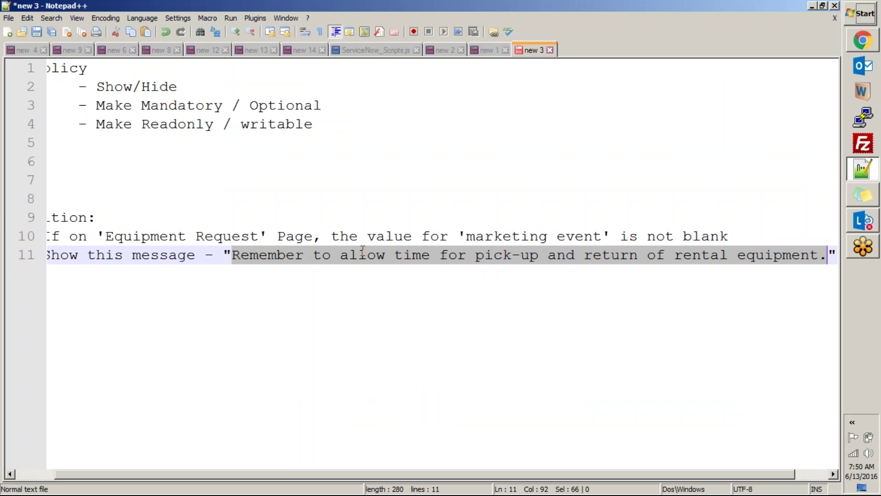
key(alt+Tab)
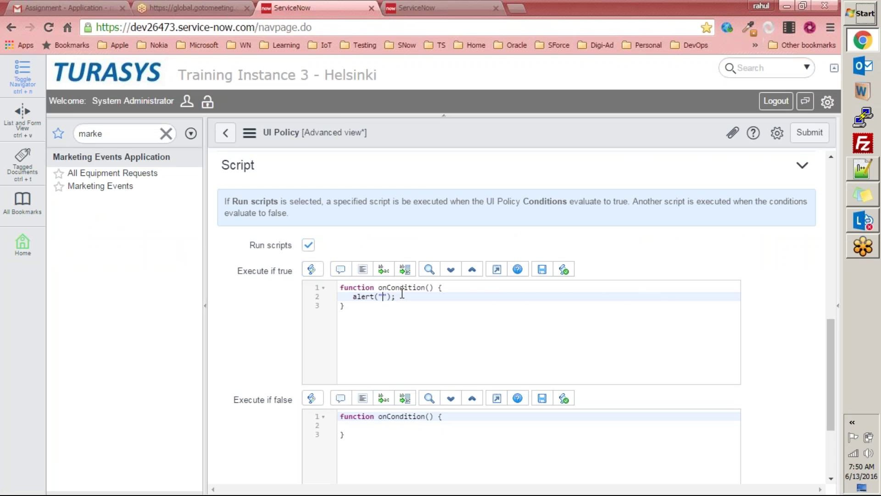
key(ctrl+v)
Step: Save the 'Show message on event selection' UI policy
click(557, 332)
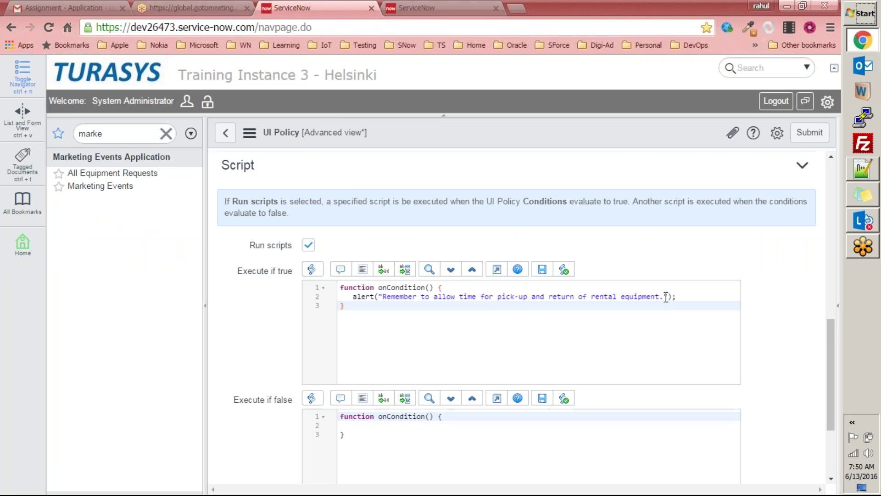
scroll(625, 317, down, 3)
right_click(472, 139)
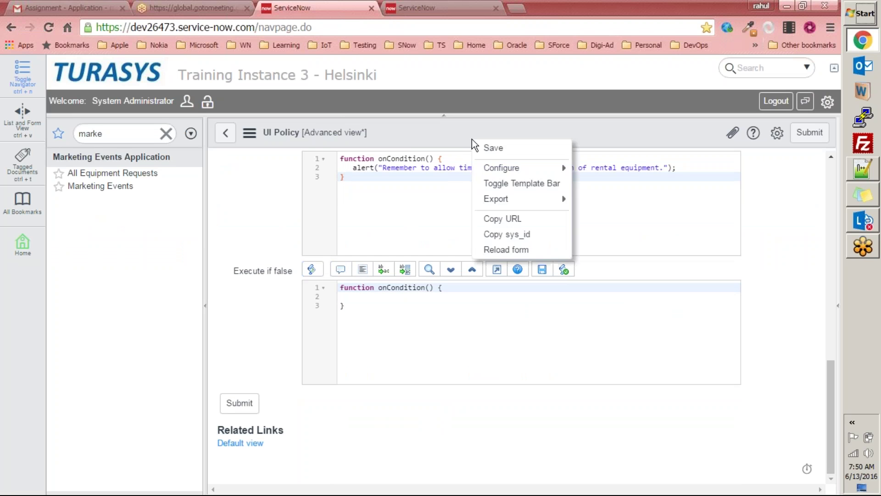
click(462, 150)
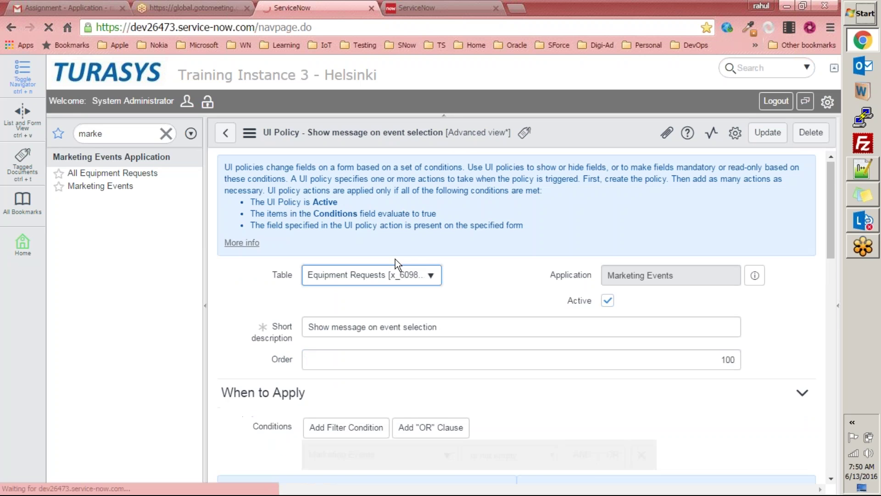
scroll(367, 298, down, 10)
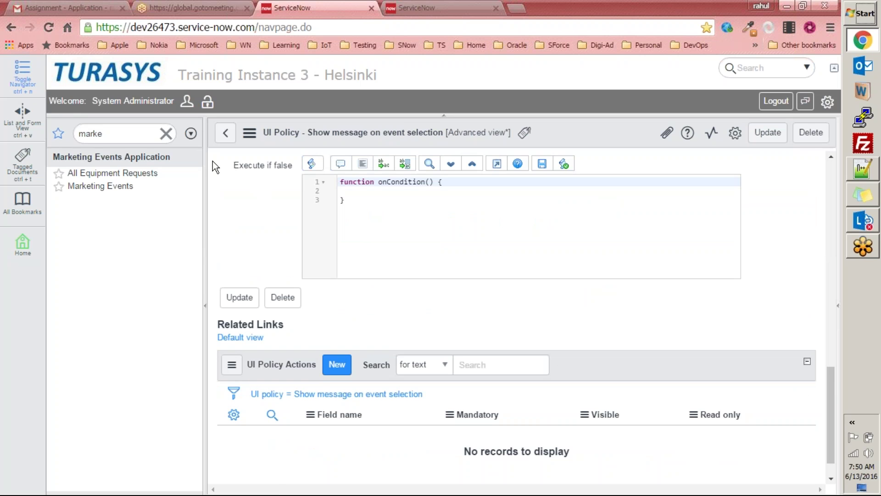
Step: Pick Washington Roadshow on an Equipment Request and dismiss the pick-up/return reminder alert
click(130, 176)
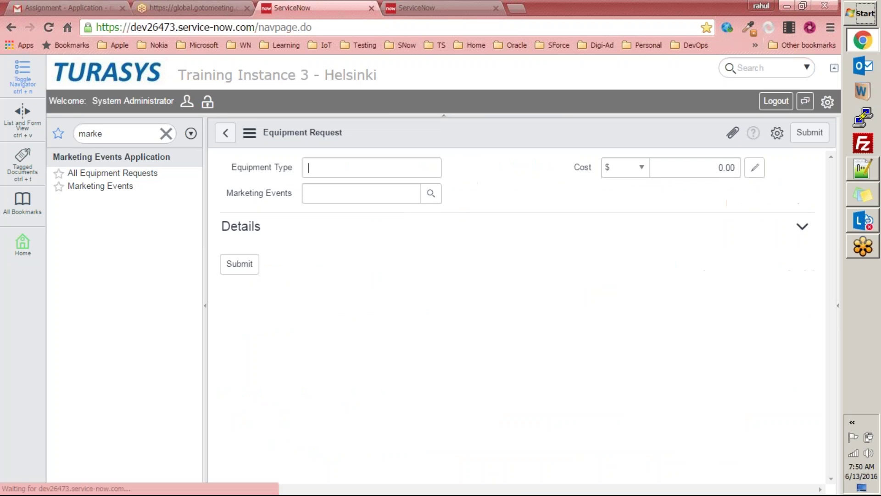
click(432, 196)
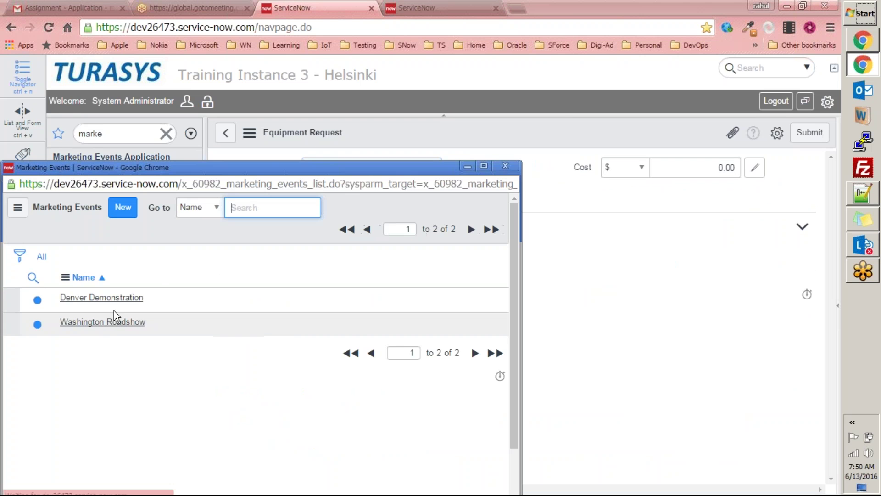
click(114, 323)
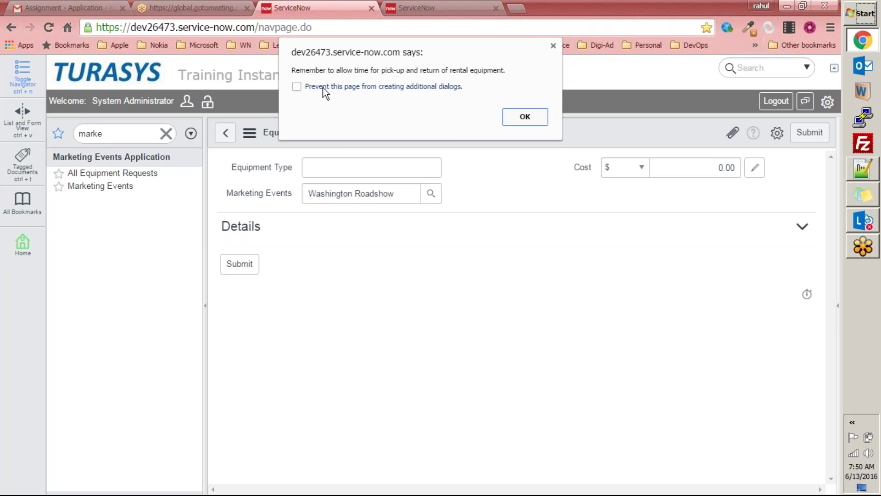
click(526, 118)
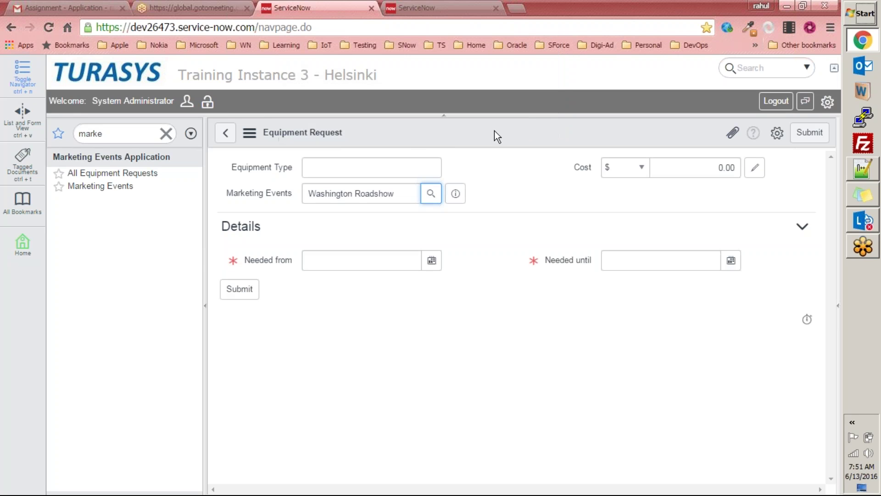
Step: Open the Equipment Request table's UI Policies, leaving the unsaved request form
right_click(494, 131)
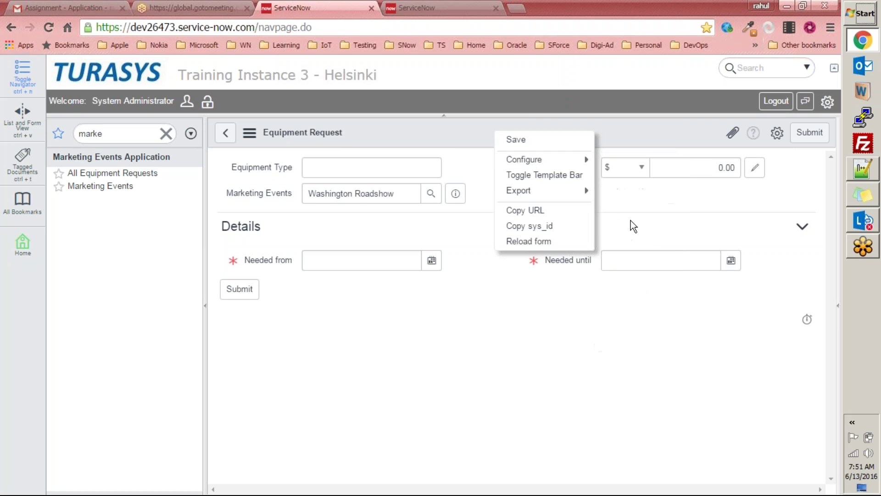
click(560, 153)
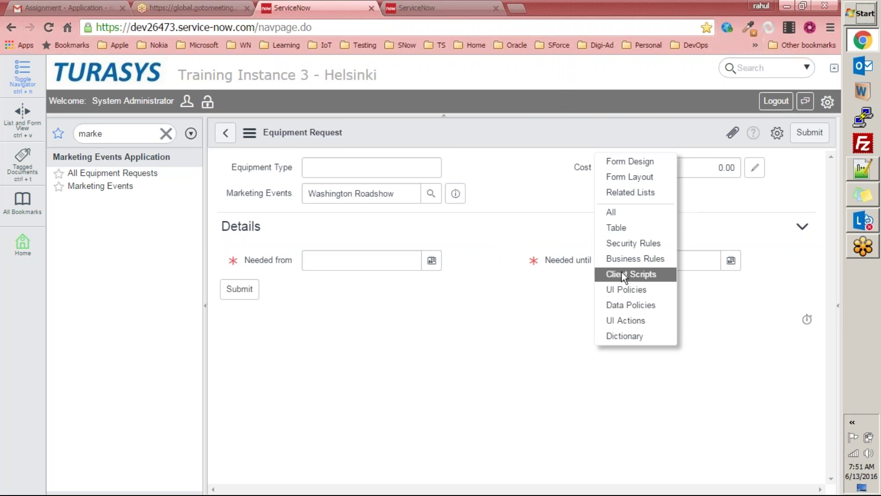
click(618, 289)
click(472, 115)
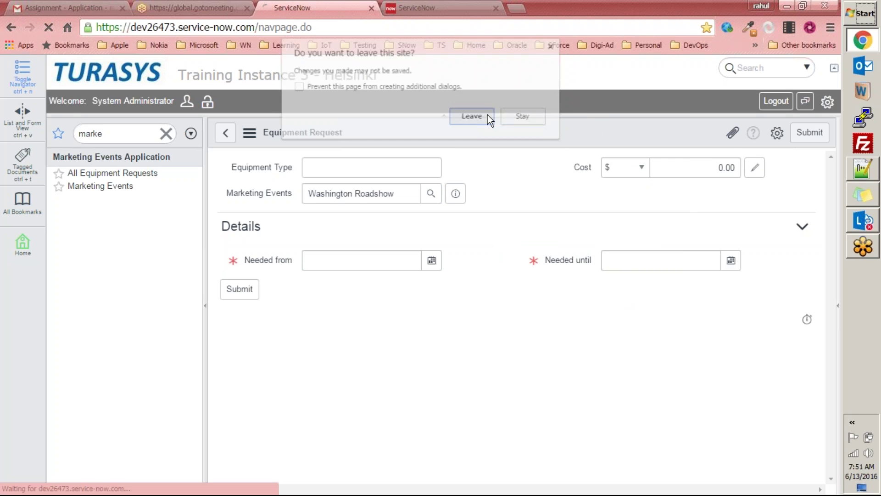
click(878, 175)
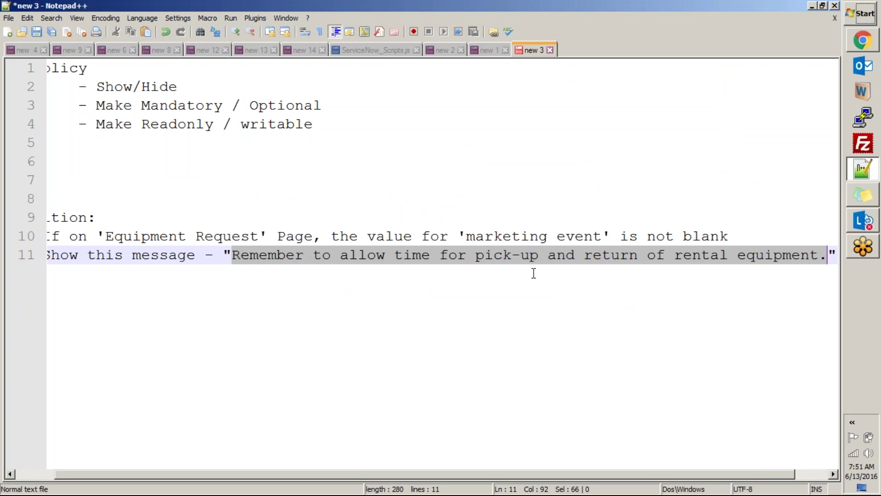
Step: Replace lines 8–11 with a 'UI Policy Script' heading and a note: 1 of 17 script types in ServiceNow
click(63, 197)
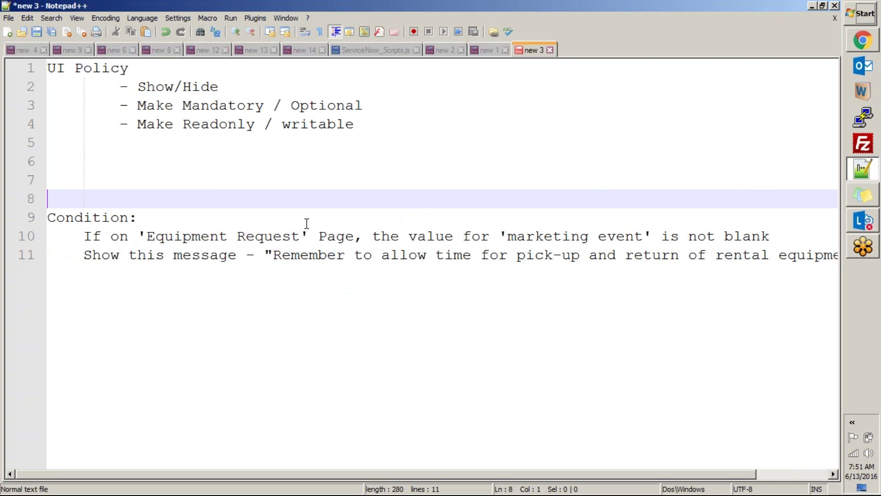
key(ctrl+shift+End)
text(UI Pol)
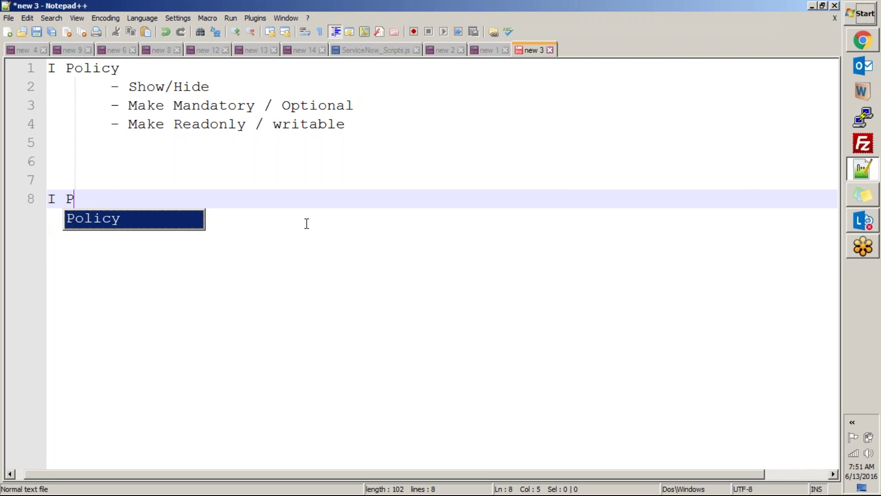
text(icy S)
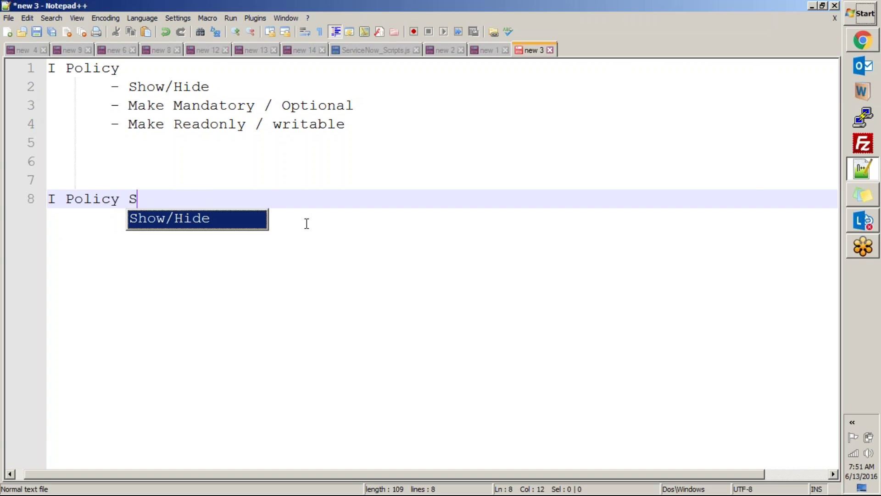
text(cript)
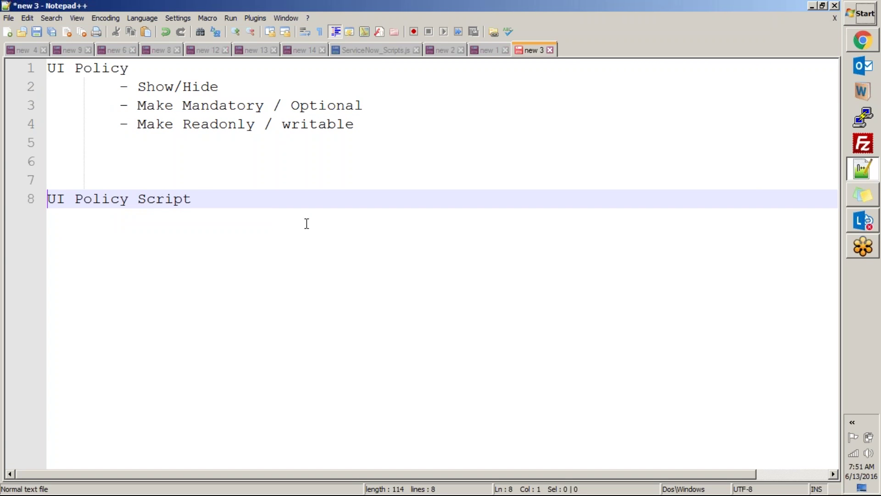
key(Return)
text(- )
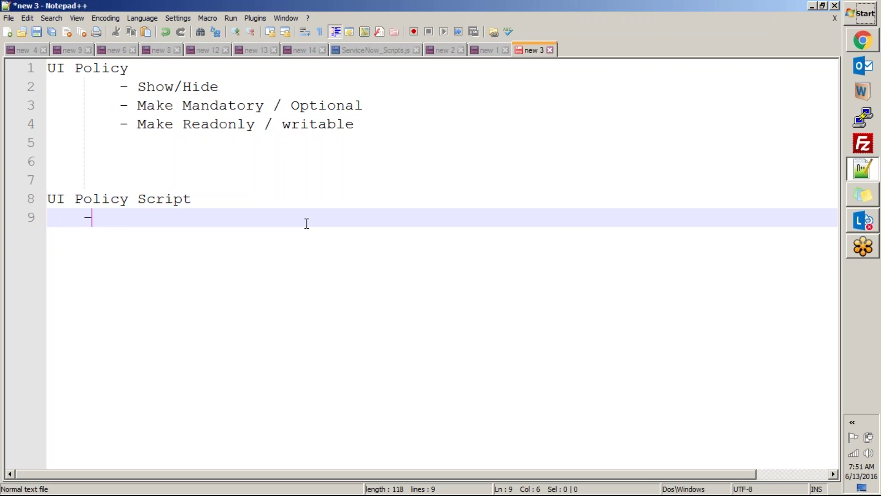
text(Among)
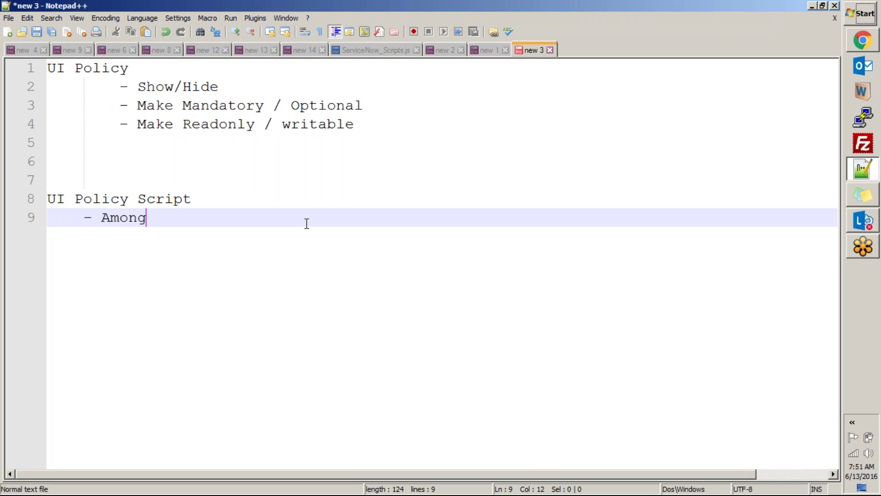
key(Home)
key(Right)
key(Right)
text(1 Scrip)
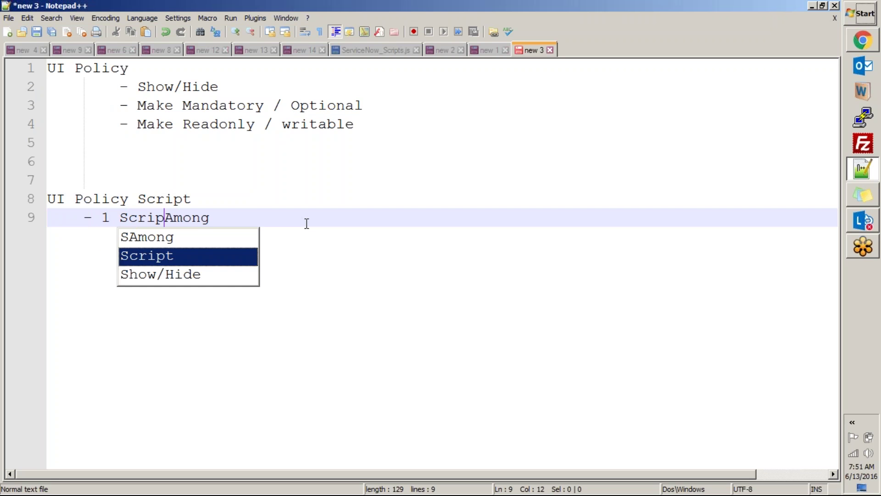
key(BackSpace)
text(t)
key(End)
text(available 17 )
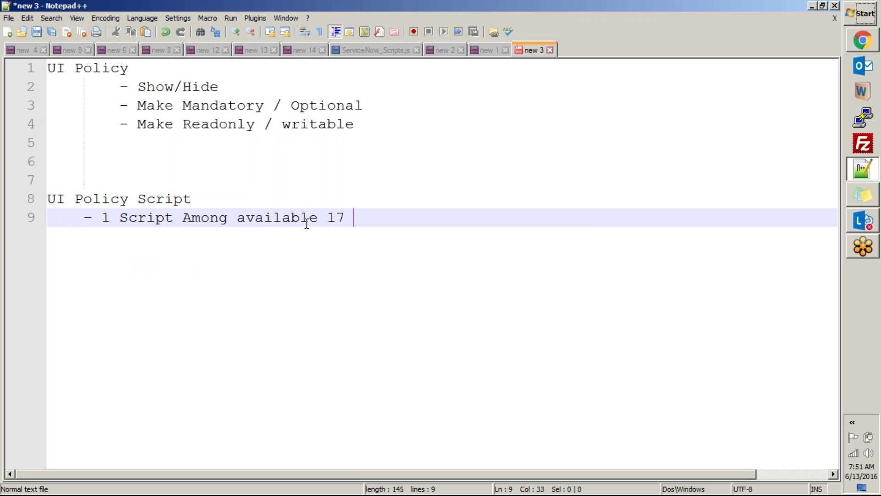
text(scripts in servicenow)
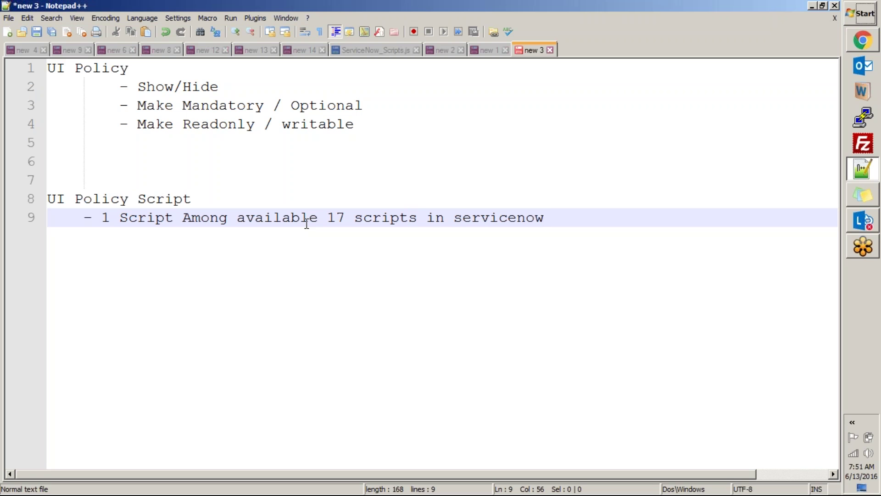
click(354, 217)
text(types)
key(End)
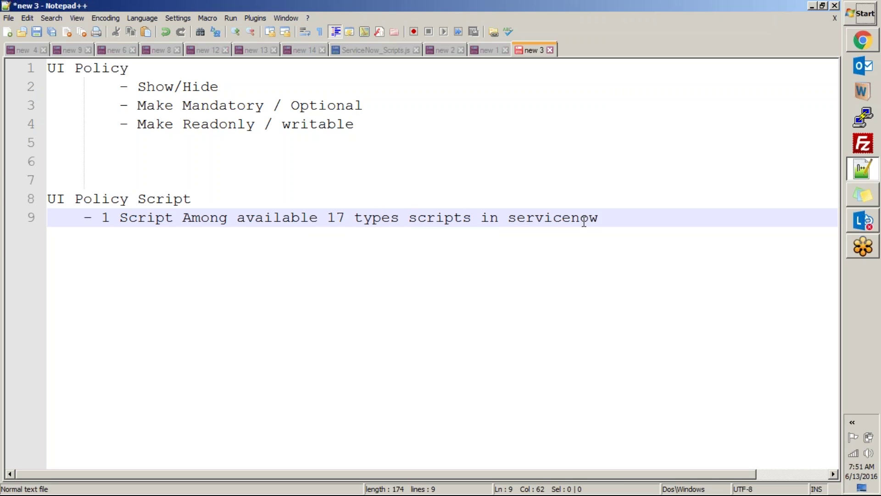
Step: Add an indented '(javascript)' line beneath the script types note
key(Return)
text((c)
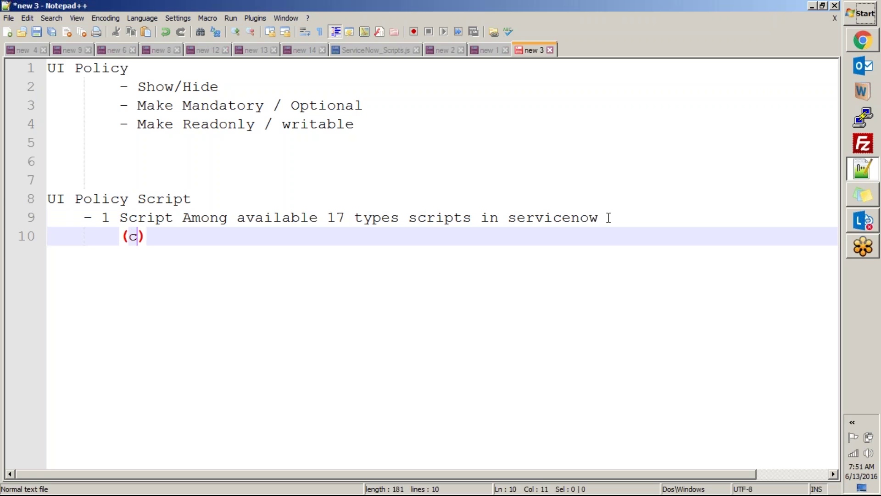
key(BackSpace)
text(javascript)
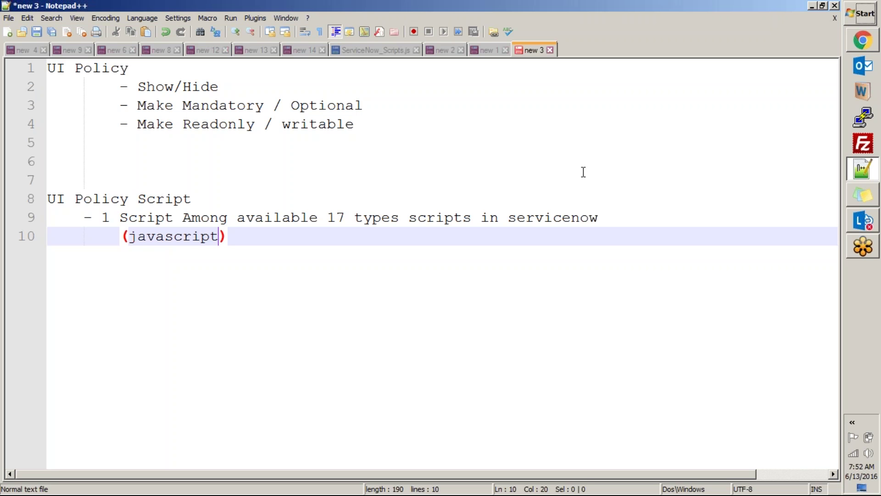
Step: Select the two note lines about the script type and javascript
click(239, 235)
drag(236, 239, 101, 218)
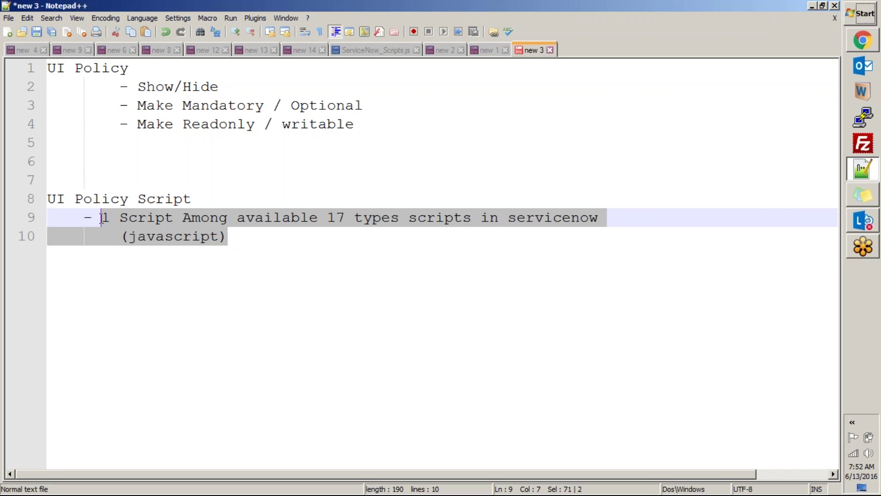
click(307, 264)
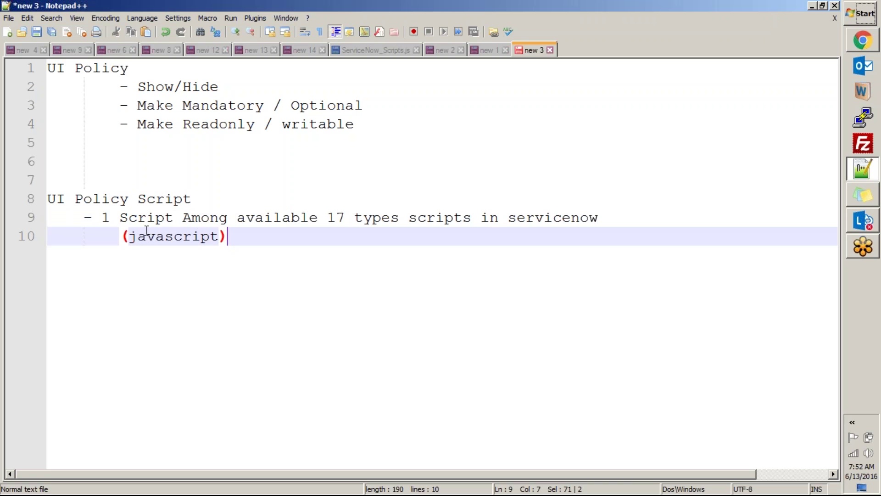
drag(238, 242, 95, 235)
key(shift+Up)
key(shift+Home)
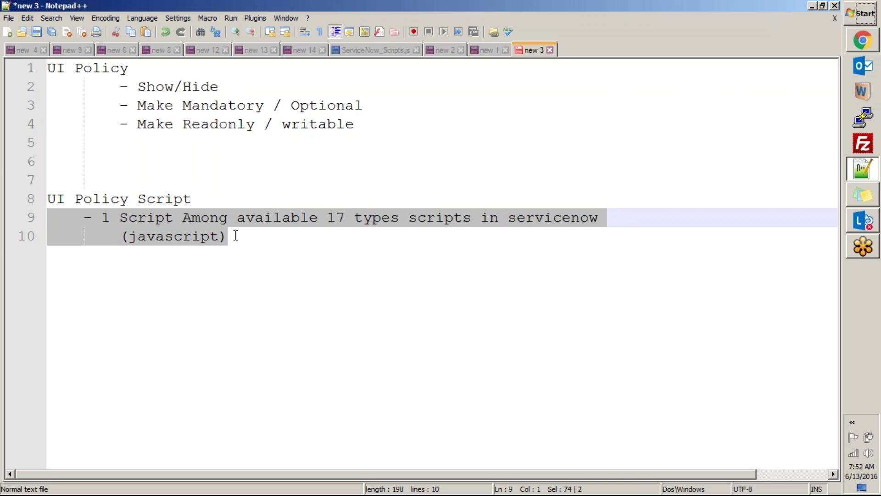
key(alt+Tab)
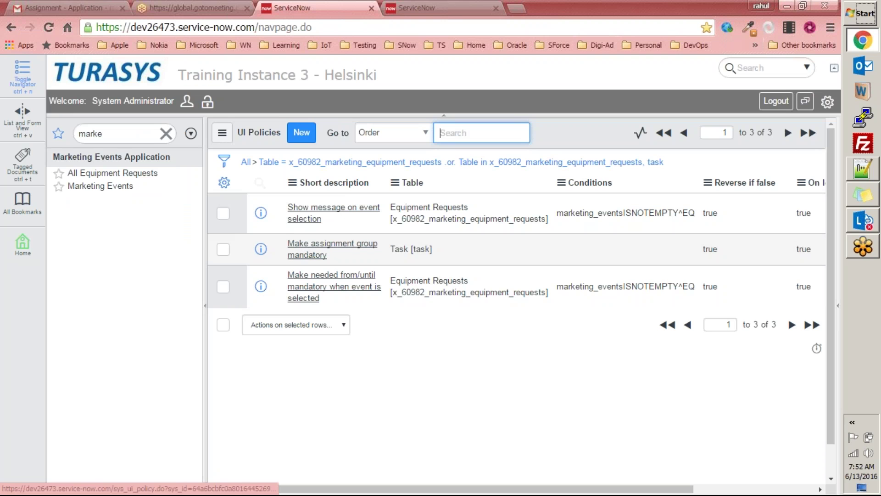
Step: Open the 'Show message on event selection' policy from the UI Policies list
click(342, 248)
click(225, 134)
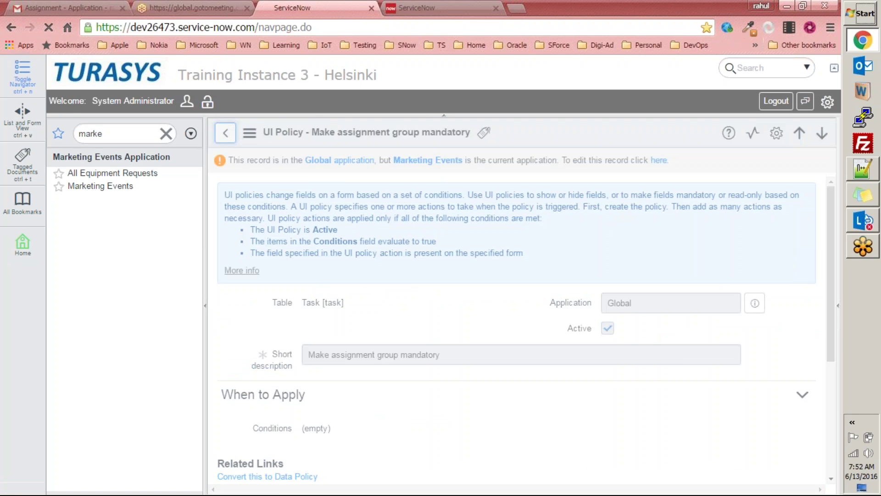
click(321, 218)
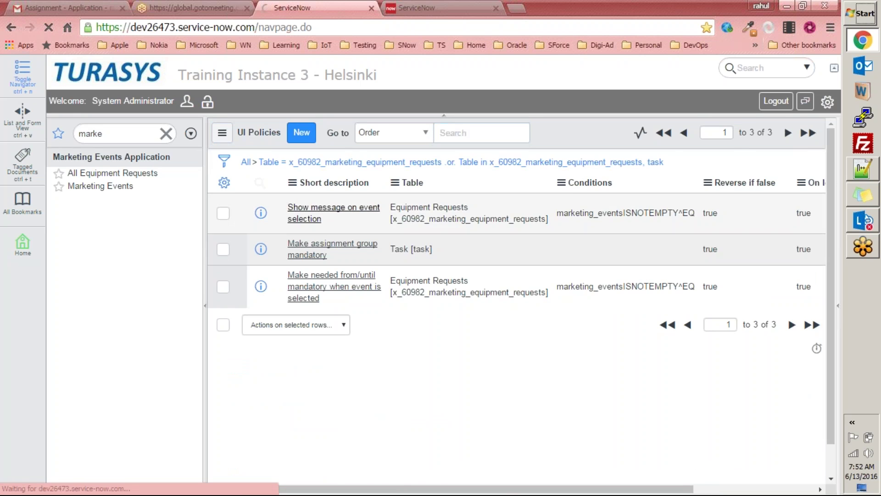
scroll(386, 225, down, 10)
scroll(386, 225, down, 3)
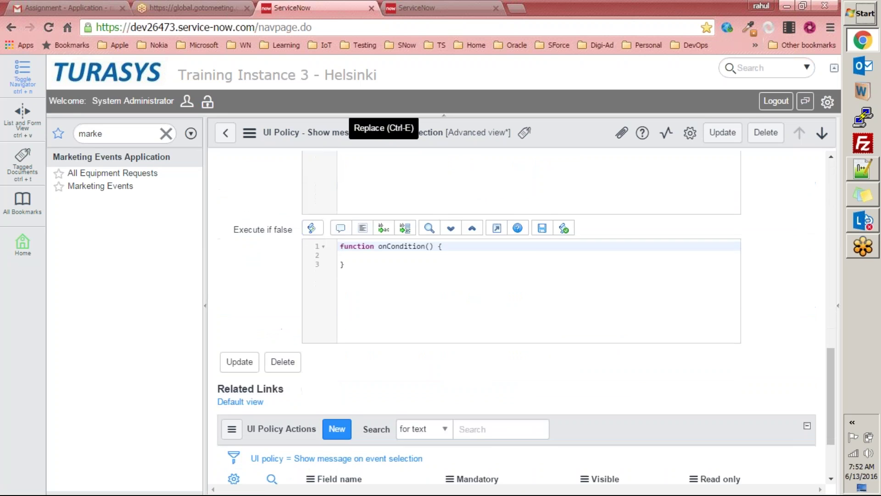
scroll(381, 257, up, 3)
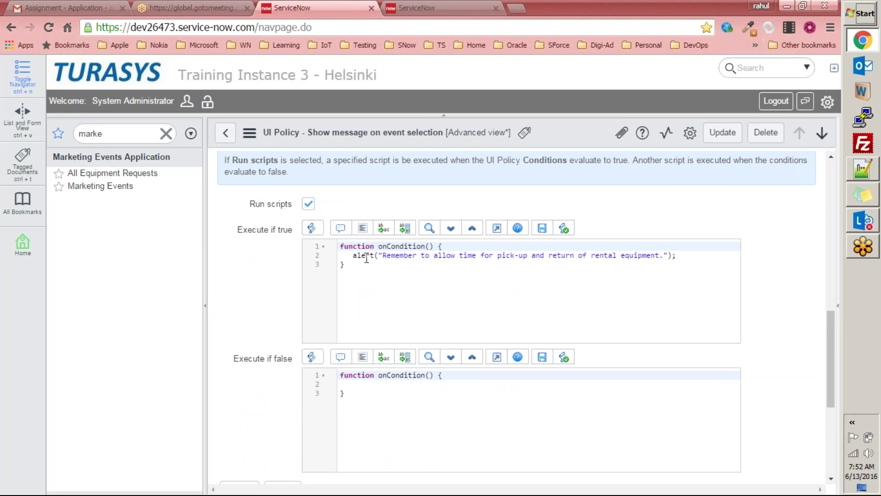
Step: Delete the alert statement from the Execute if true script
drag(382, 255, 665, 256)
key(BackSpace)
click(408, 255)
key(shift+Home)
key(BackSpace)
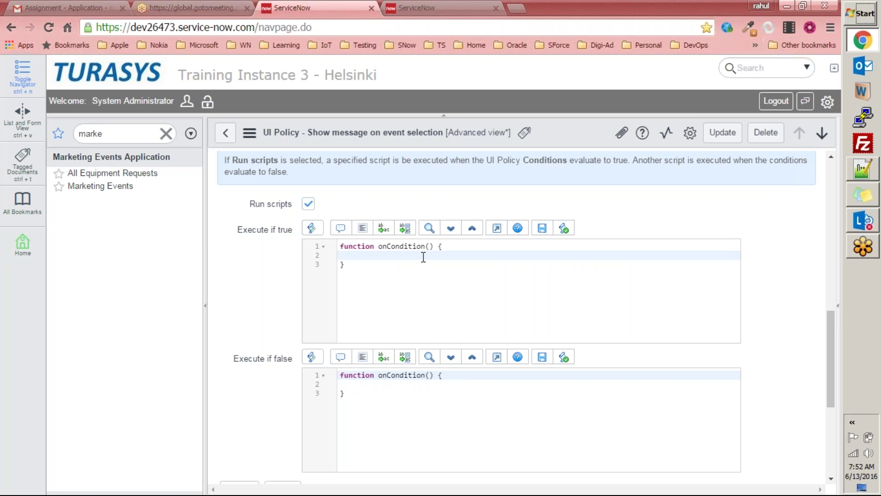
Step: Type a g_form call in its place and add the dot to list its methods
text(g_form();)
key(Left)
text(.)
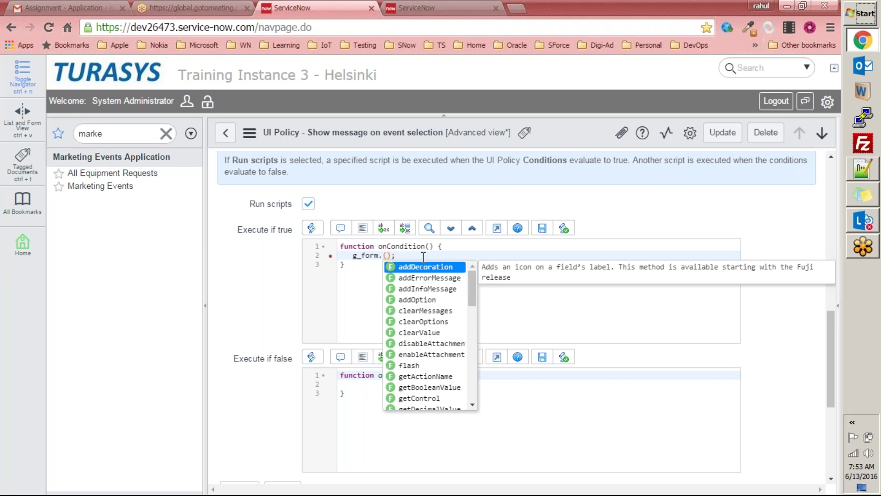
Step: Add a g_form.addInfoMessage call containing the pasted rental-equipment reminder text
click(410, 292)
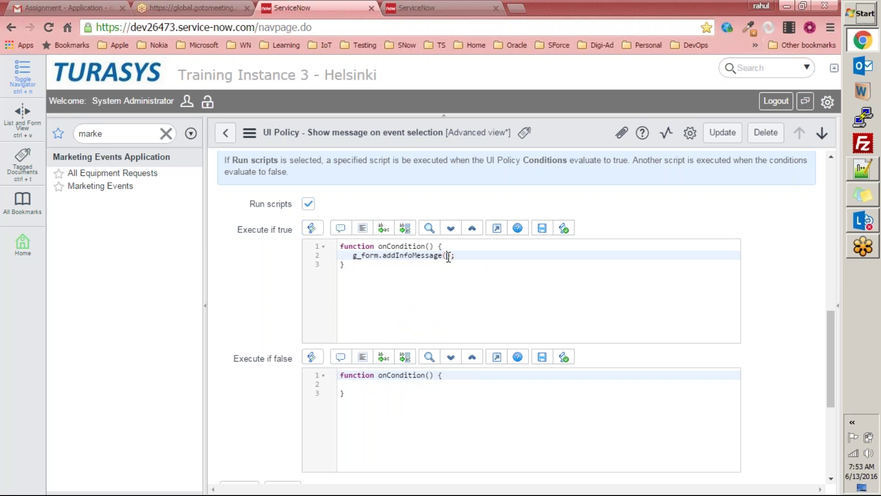
text(")
text(Remember to allow time for pick-up and return of rental equipment.)
click(418, 291)
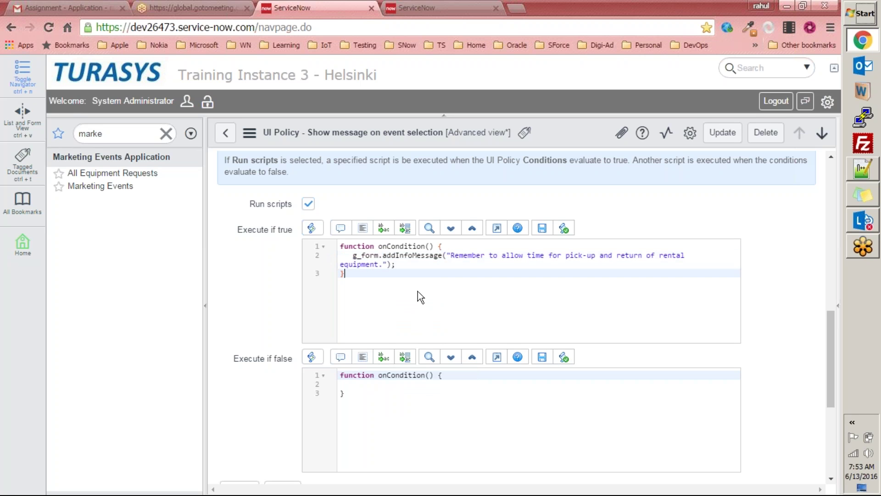
Step: Add a g_form.addErrorMessage line below it with the same reminder text
click(403, 265)
key(Return)
text(g_form.a)
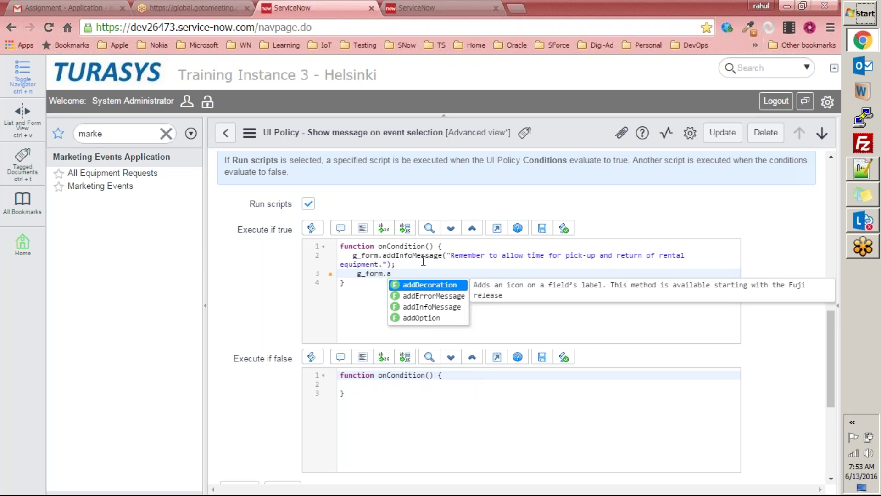
key(Down)
key(Return)
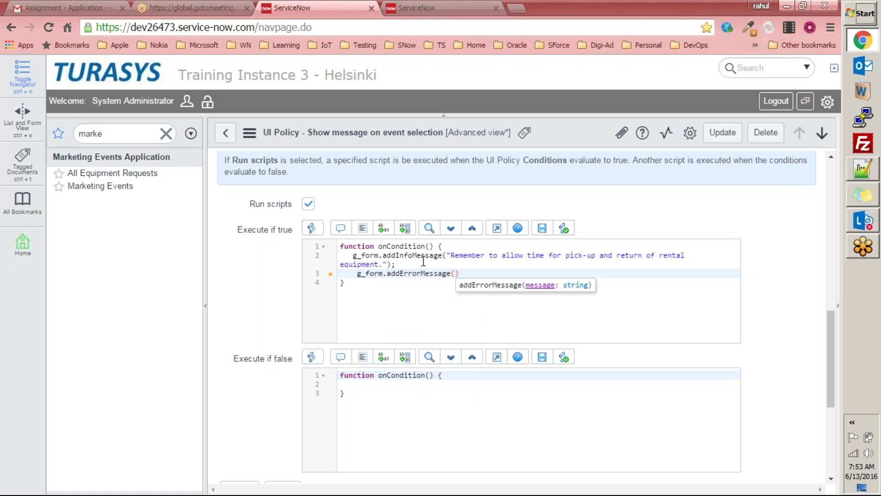
text(")
text(Remember to allow time for pick-up and return of rental equipment.)
key(End)
text(;)
key(Return)
Step: Try a g_form.addDecoration call from the suggestions, then delete that line
text(g_form.)
key(Down)
key(Down)
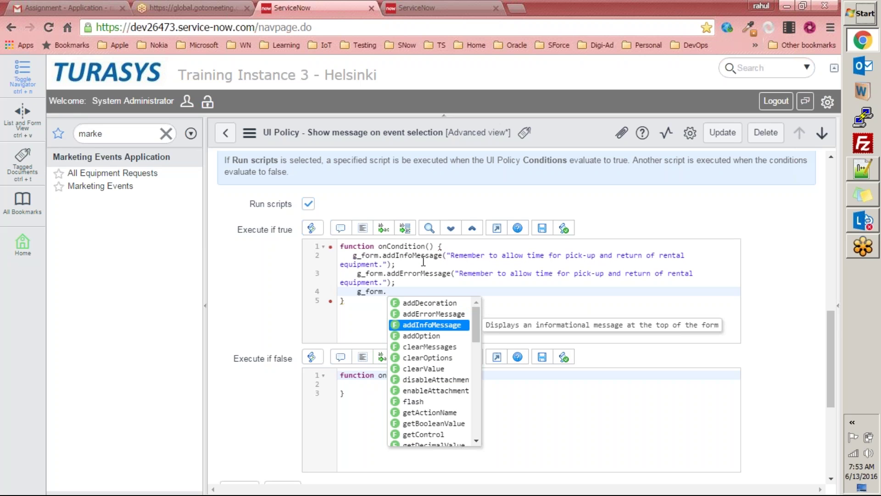
key(Up)
key(Up)
key(Return)
text(()
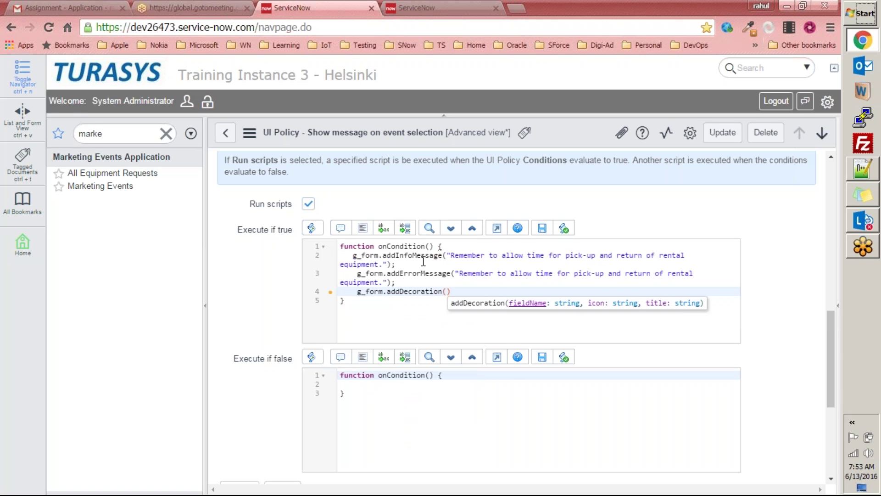
key(Home)
key(shift+End)
key(BackSpace)
Step: Insert a trial g_form.showErrorBox call, remove it, and update the policy
text(g_form.)
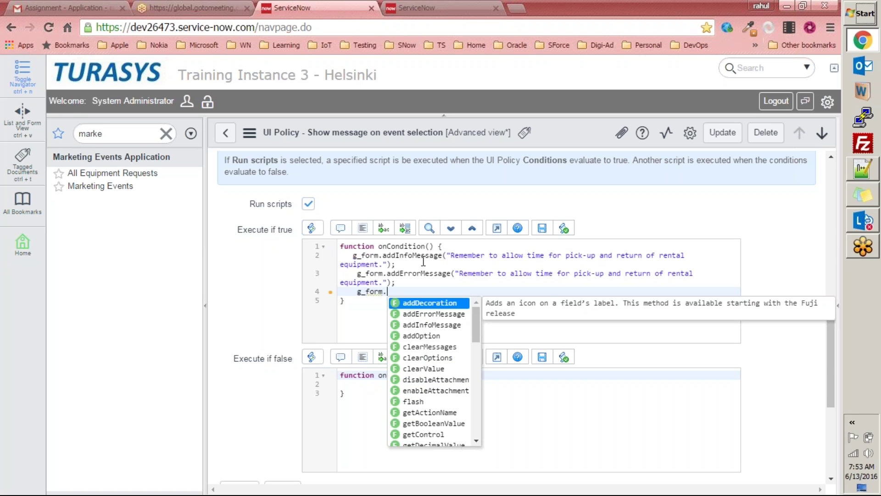
key(Down)
key(Down)
key(Down)
key(Down)
key(Down)
key(Down)
key(Down)
key(Down)
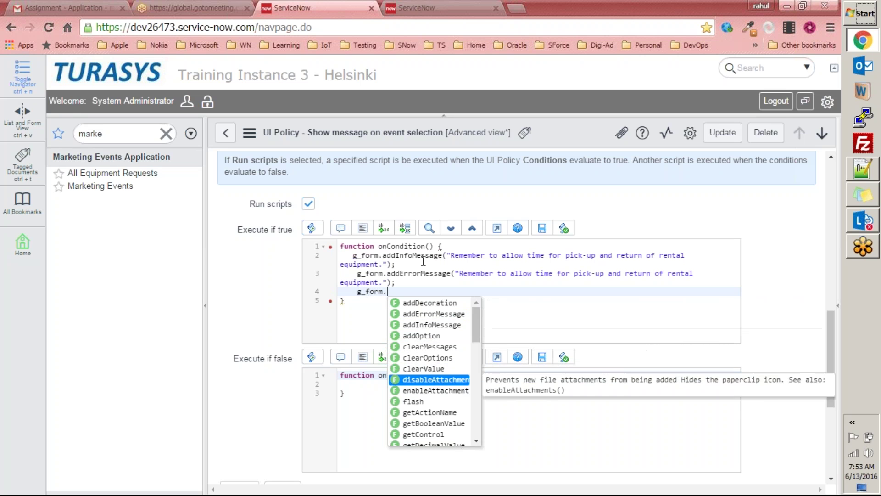
key(Down)
key(Down)
key(Down)
key(Down)
key(Down)
key(Down)
key(Down)
key(Down)
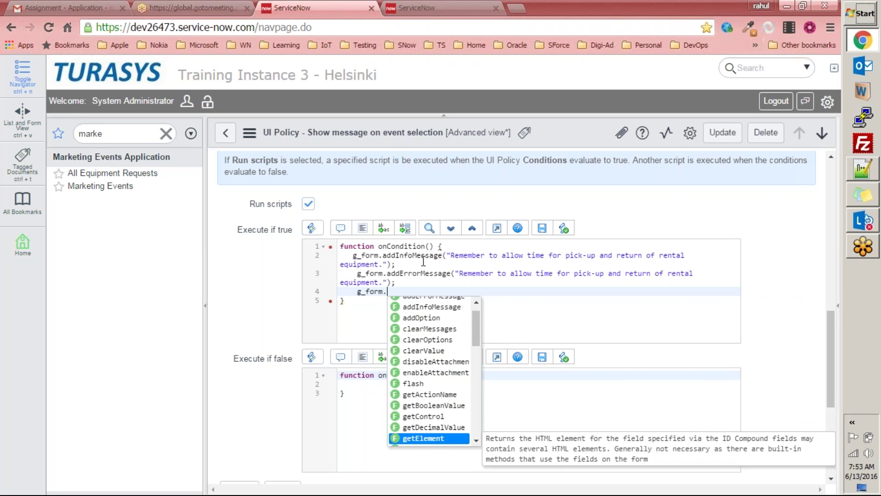
key(Down)
key(Down)
key(Down)
key(Down)
key(Down)
key(Down)
key(Down)
key(Down)
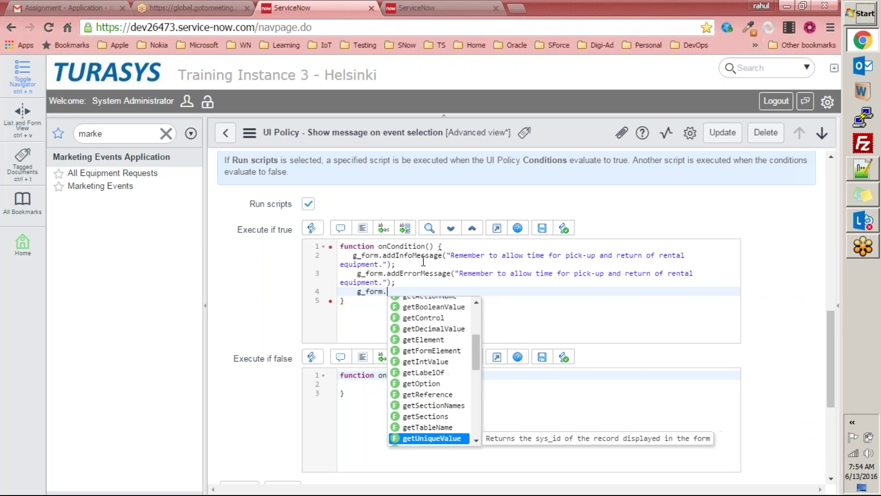
key(Down)
key(Down)
key(Down)
key(Down)
key(Down)
key(Down)
key(Down)
key(Down)
key(Down)
key(Down)
key(Down)
key(Down)
key(Down)
key(Down)
key(Down)
key(Down)
key(Down)
key(Down)
key(Down)
key(Down)
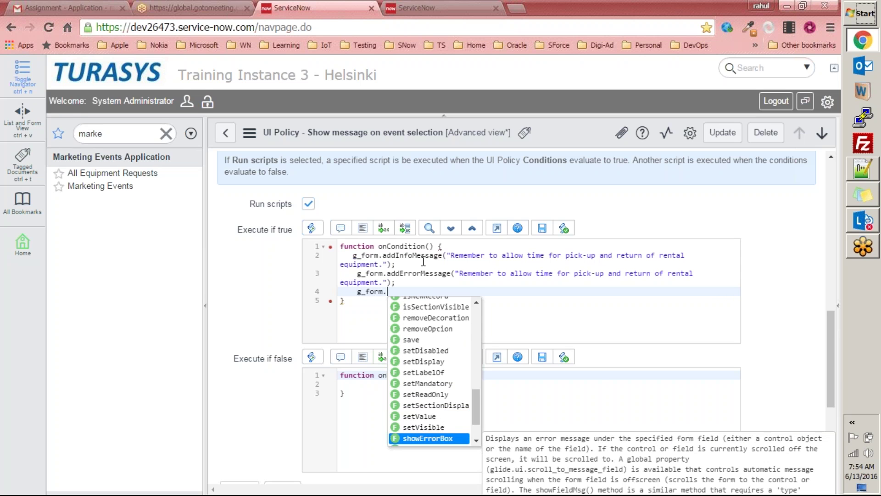
key(Down)
key(Down)
key(Up)
key(Up)
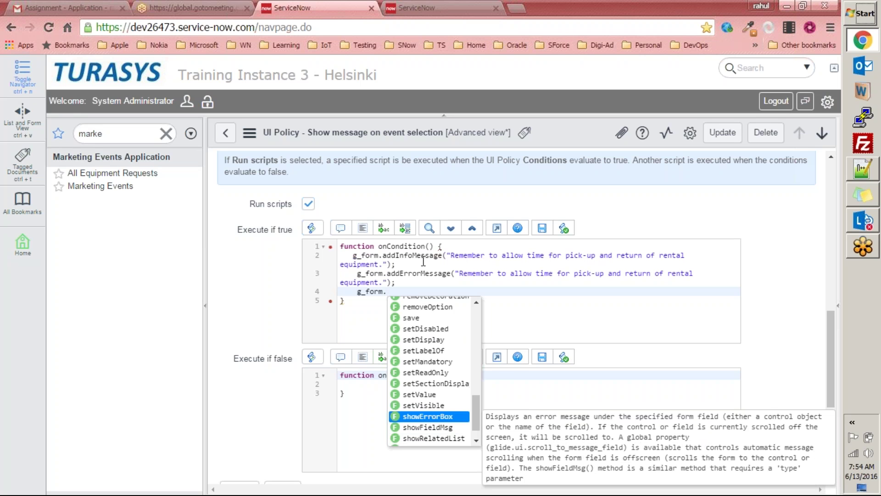
key(Return)
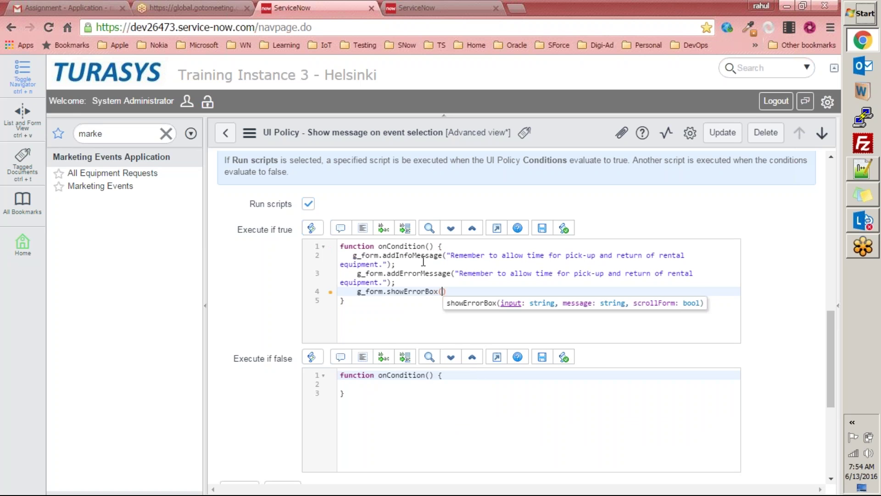
key(End)
key(shift+Home)
key(Delete)
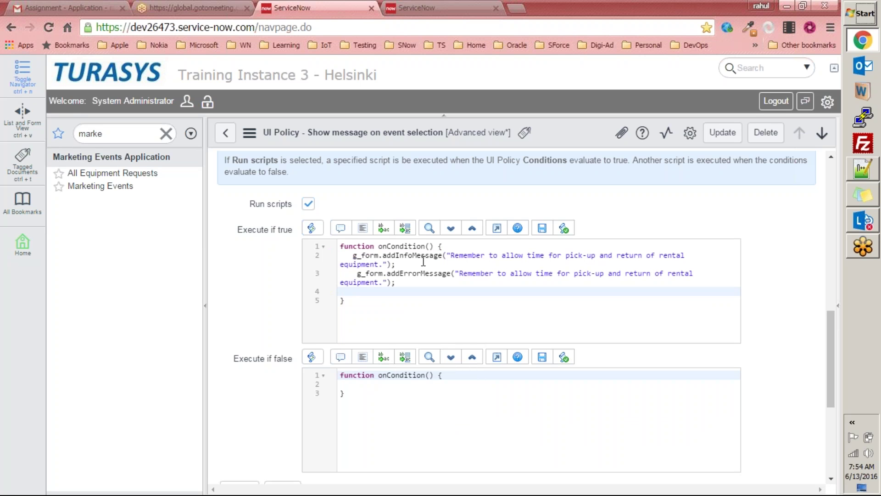
click(723, 133)
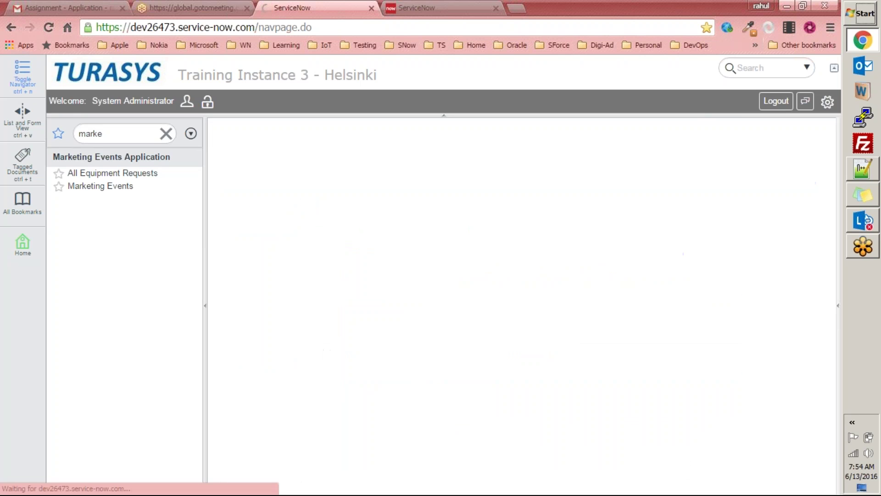
Step: Create a new Equipment Request with type 'asdfasdfas asfasdf' and cost 3434, then open the Marketing Events lookup
click(101, 174)
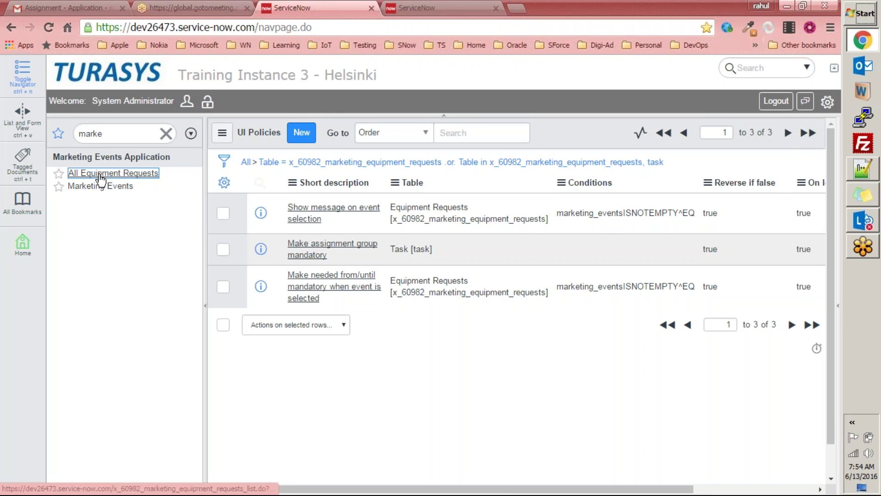
click(341, 133)
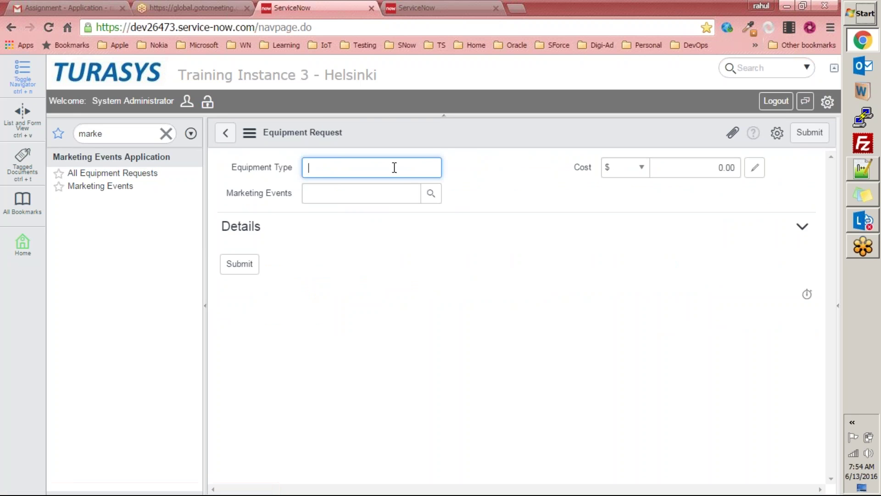
text(asdfasdfas asfasdf)
click(724, 167)
text(3434)
click(473, 277)
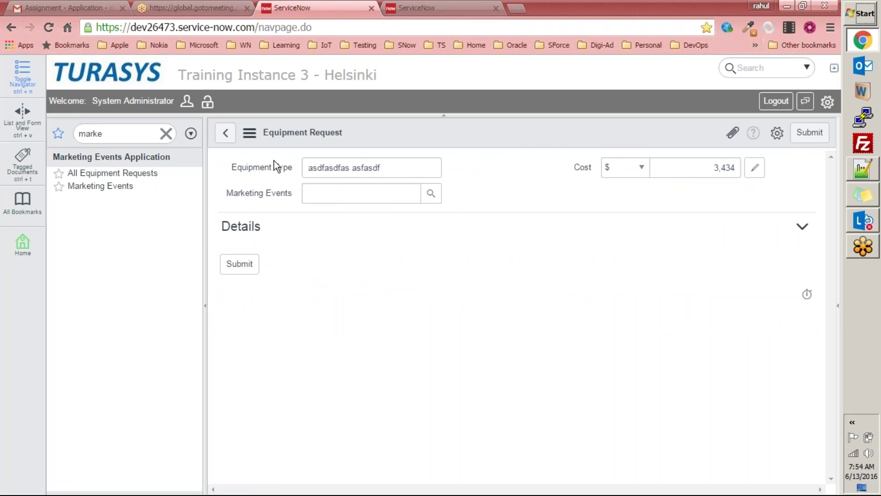
click(431, 193)
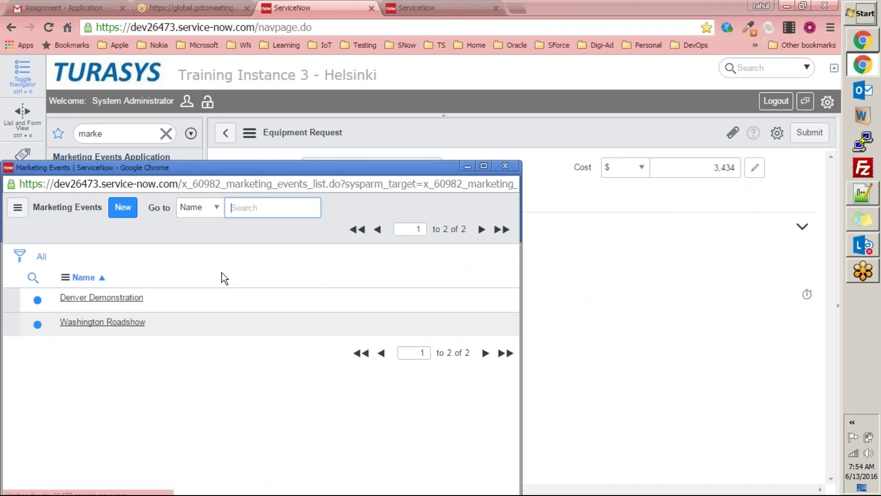
Step: Choose Denver Demonstration as the event and select the blue info message text
click(112, 304)
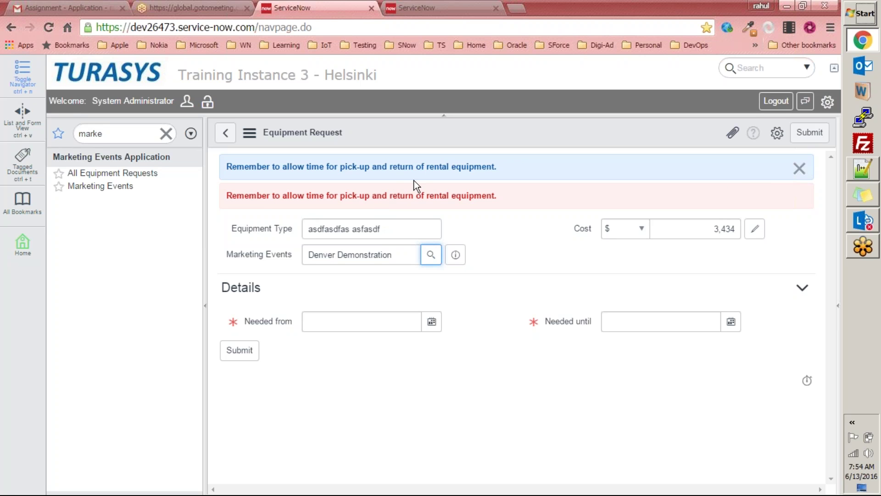
triple_click(222, 165)
click(487, 392)
drag(229, 168, 496, 178)
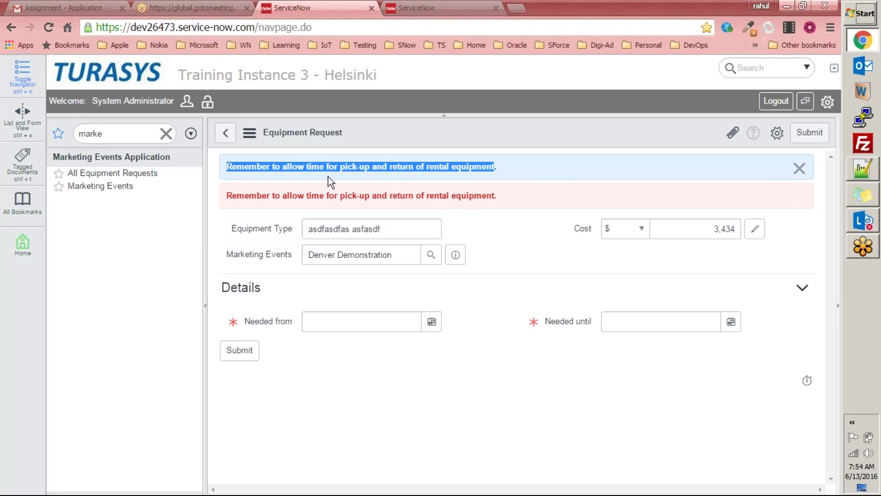
click(454, 177)
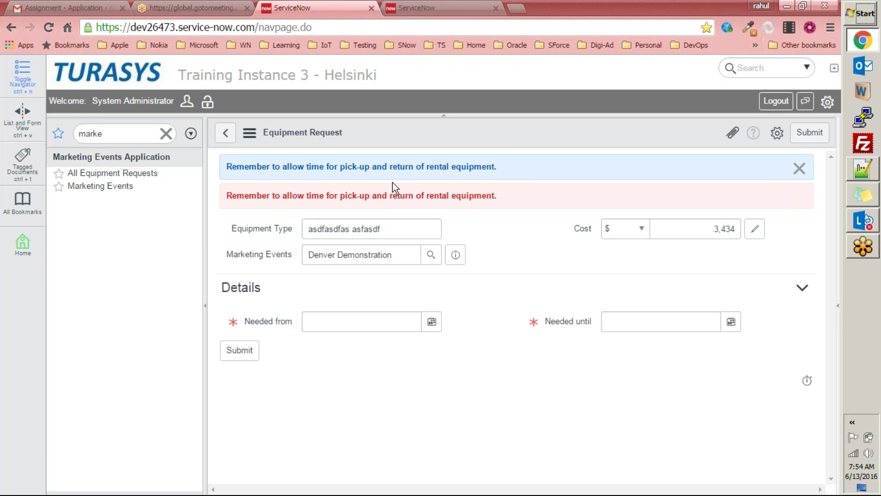
Step: Compare the red error message text against the blue info message
drag(224, 193, 508, 205)
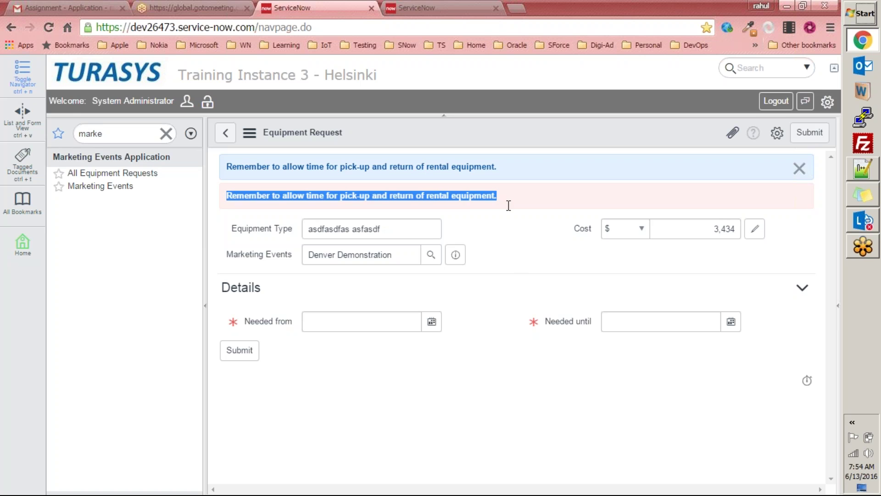
click(522, 256)
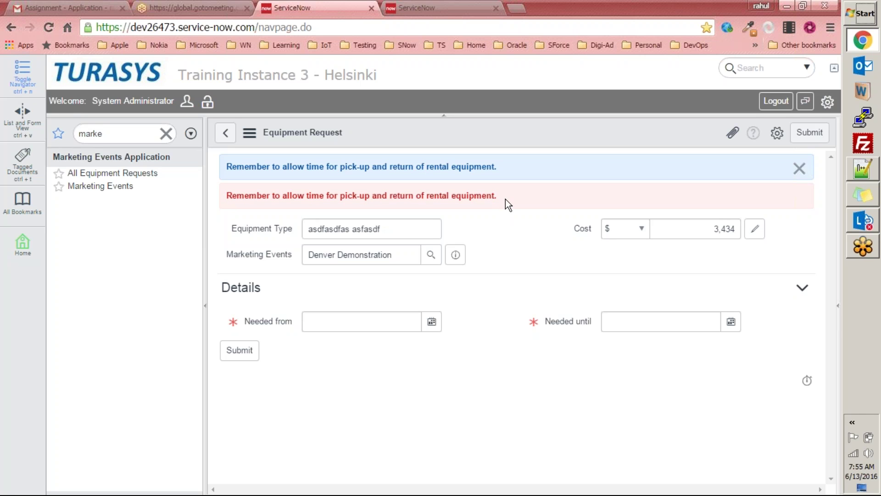
drag(505, 199, 219, 195)
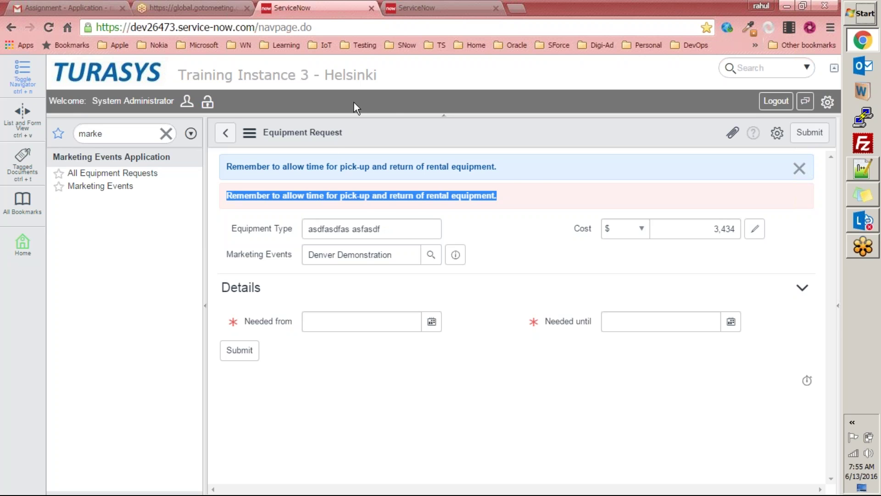
drag(225, 166, 512, 173)
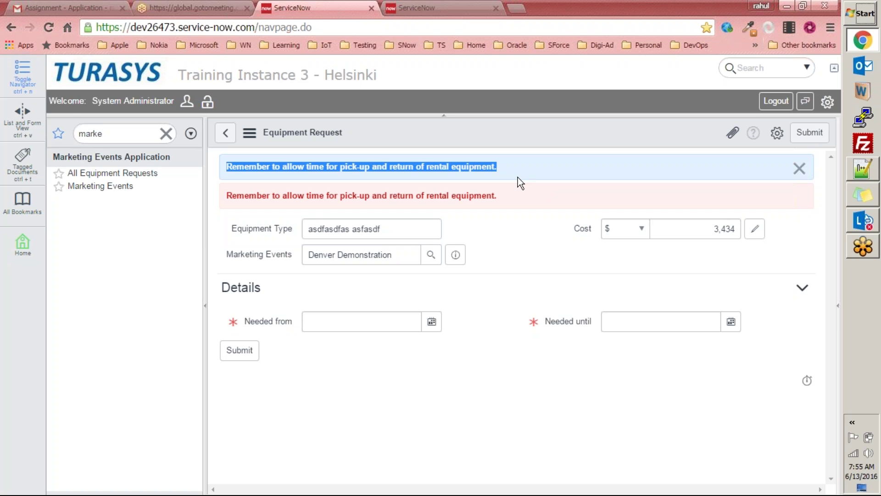
click(468, 15)
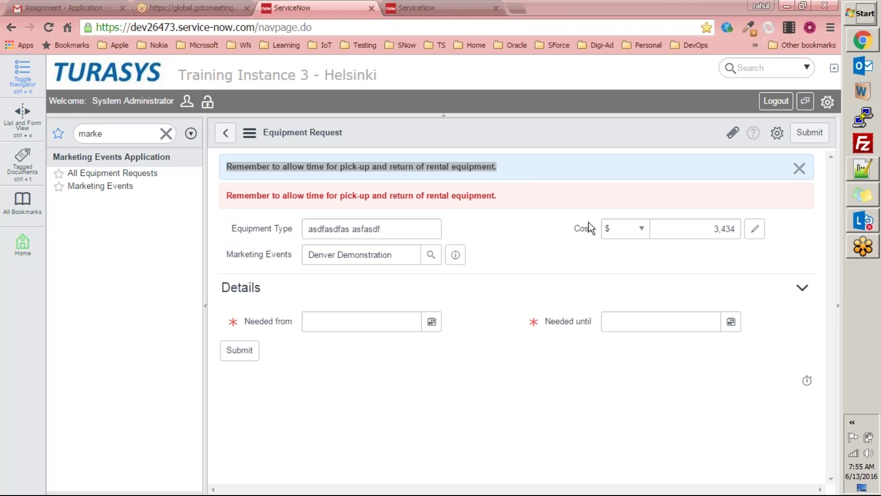
click(605, 4)
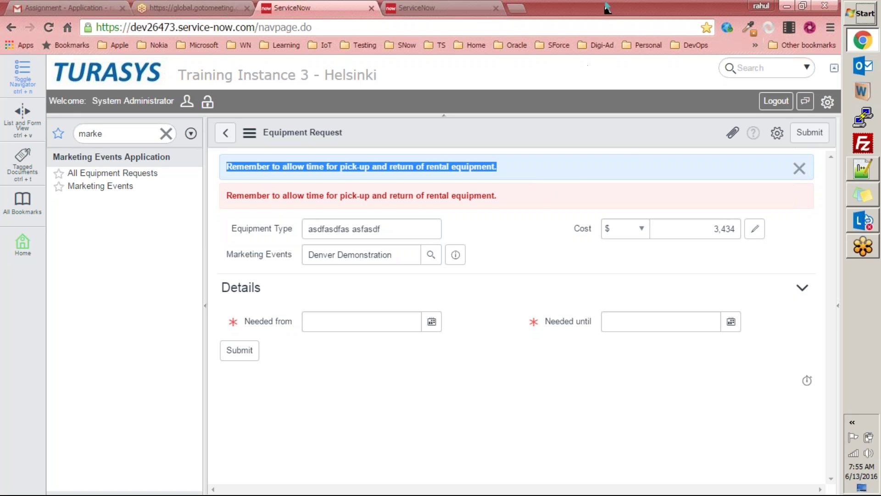
click(629, 153)
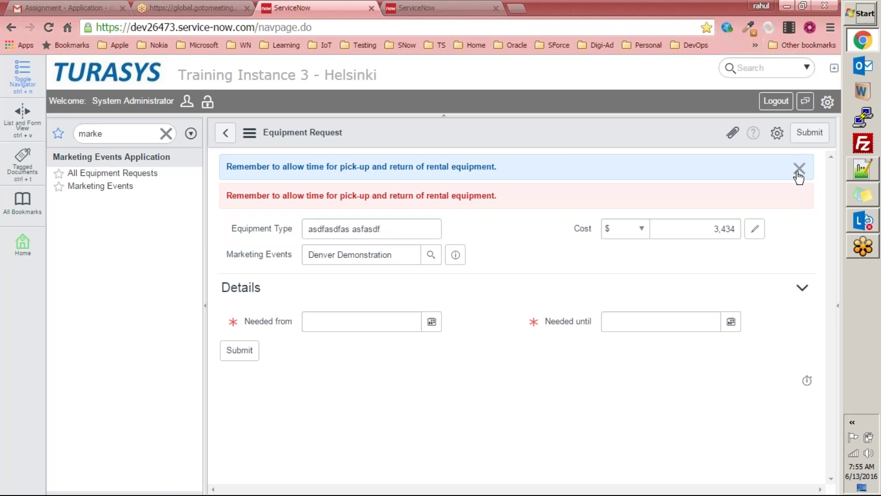
Step: Open the 'Show message on event selection' policy through Configure > UI Policies, leaving the unsaved request
right_click(463, 145)
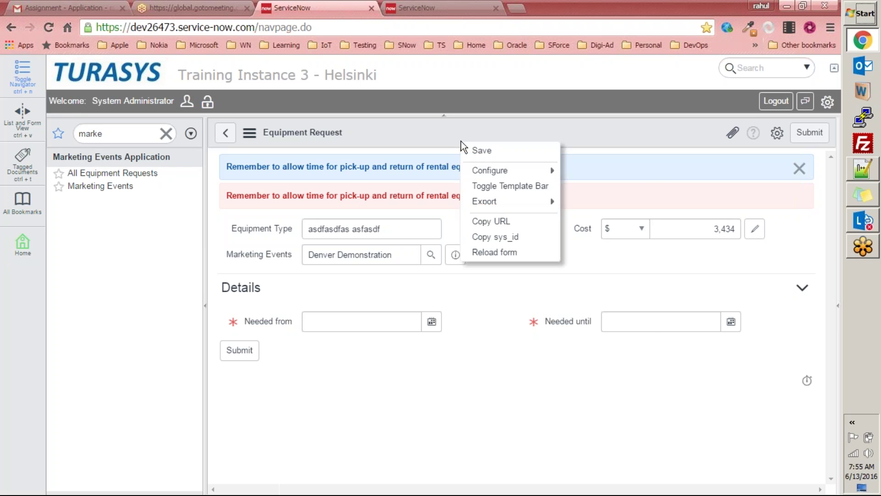
mouse_move(540, 171)
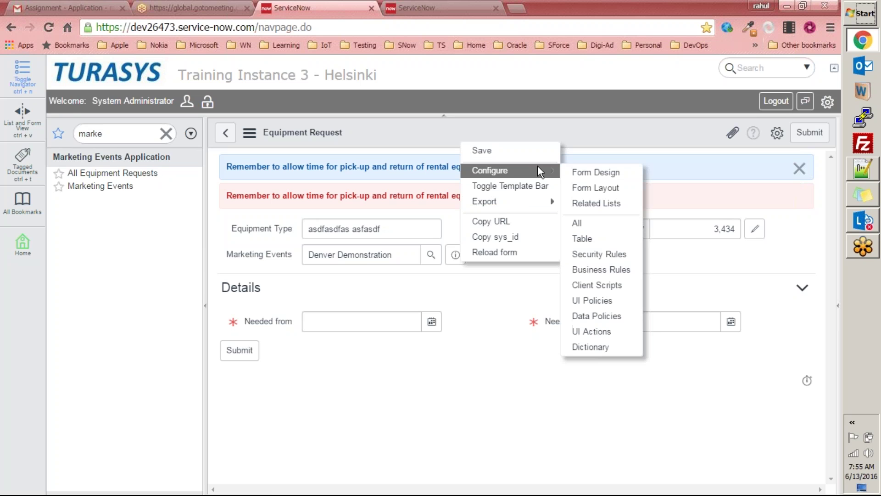
click(586, 303)
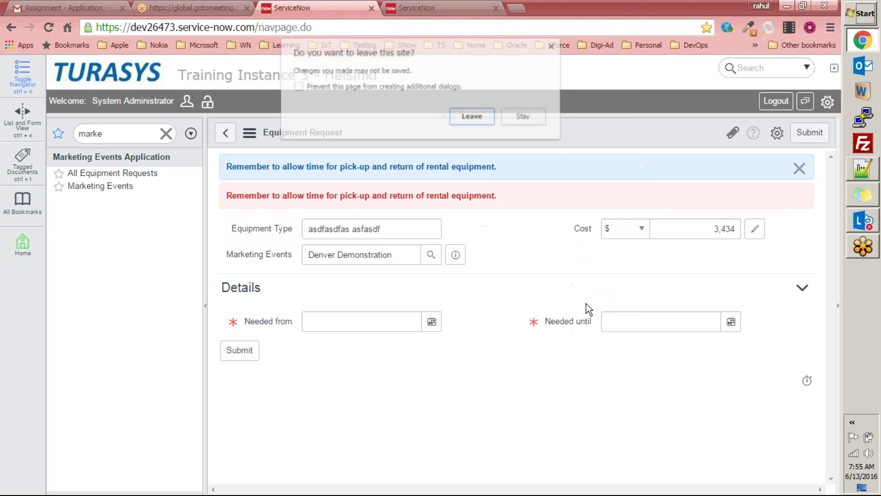
click(459, 117)
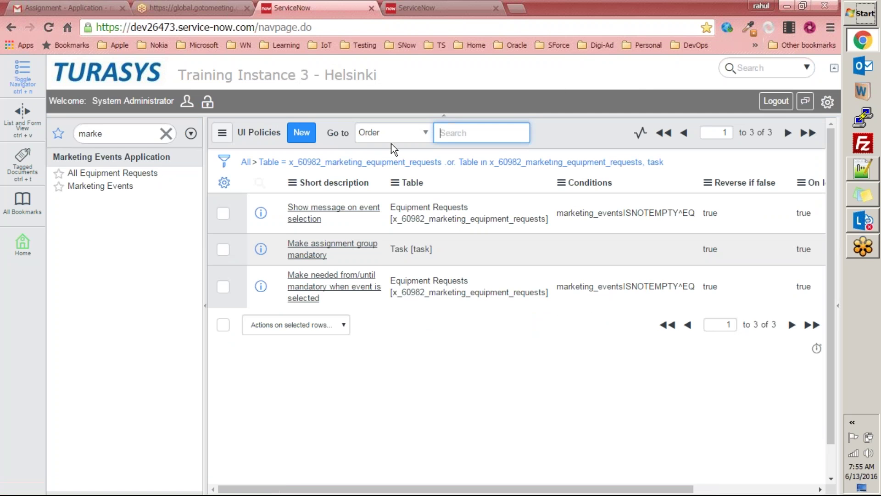
click(314, 219)
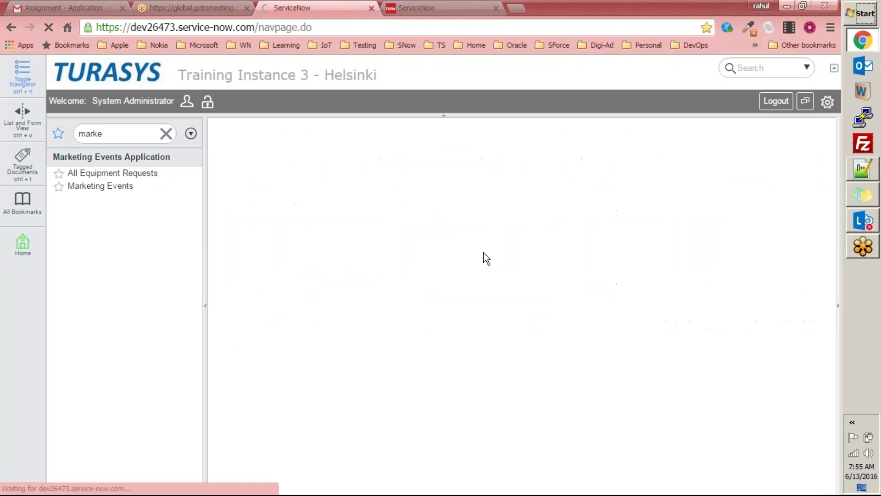
scroll(511, 267, down, 9)
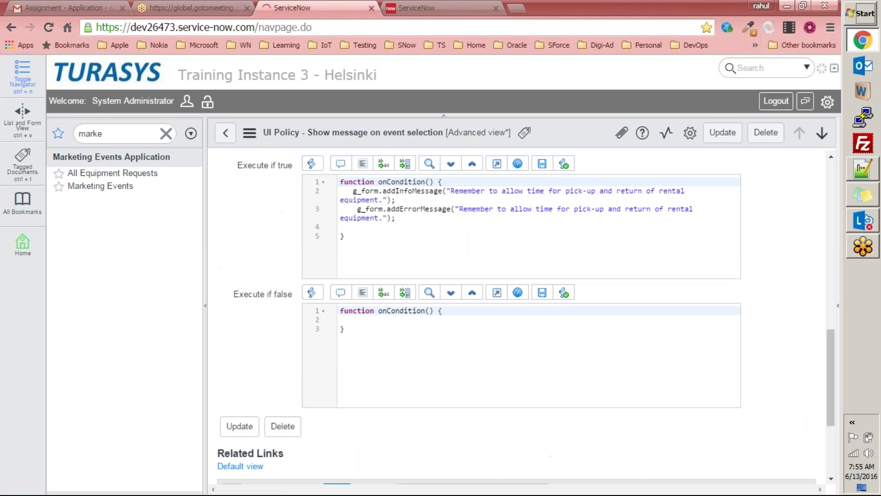
Step: Add g_form.hideAllFieldMsgs(); to the Execute if true script, reformat it, and save
click(363, 227)
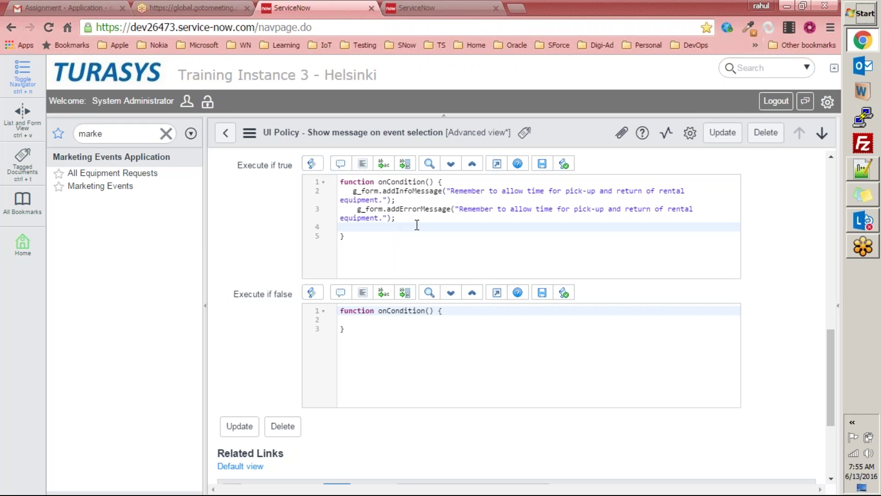
key(Return)
text(g_form)
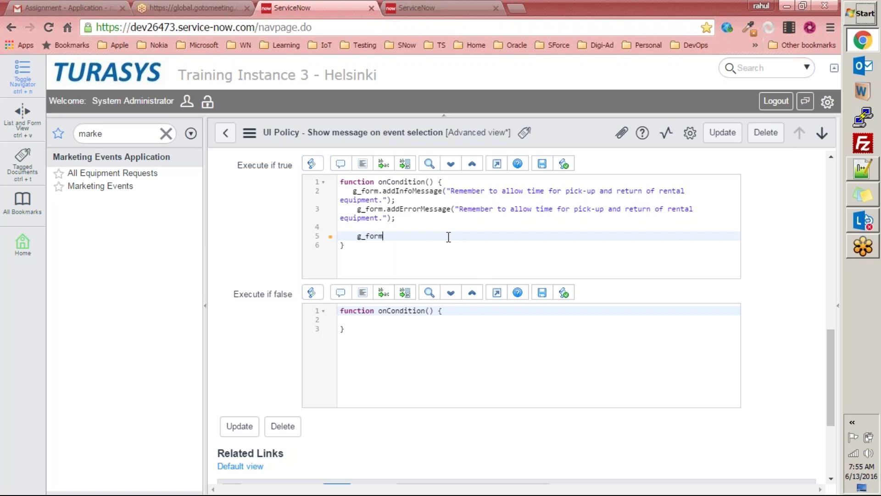
text(.hid)
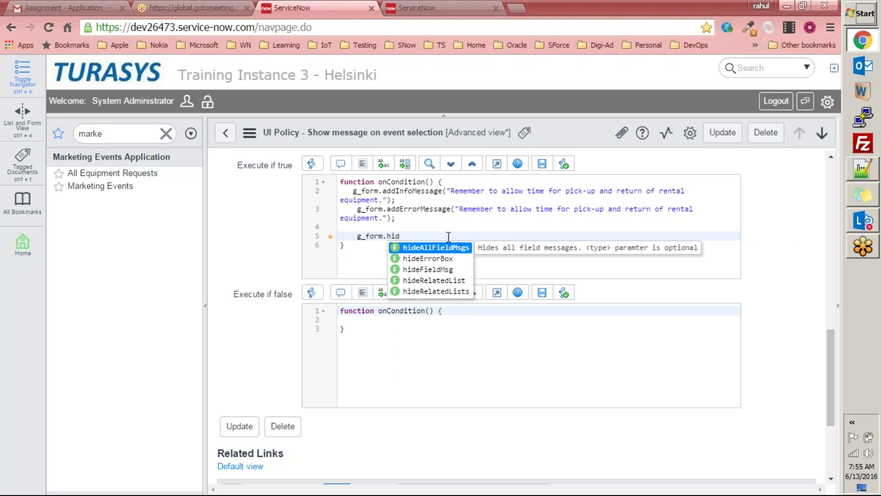
key(Return)
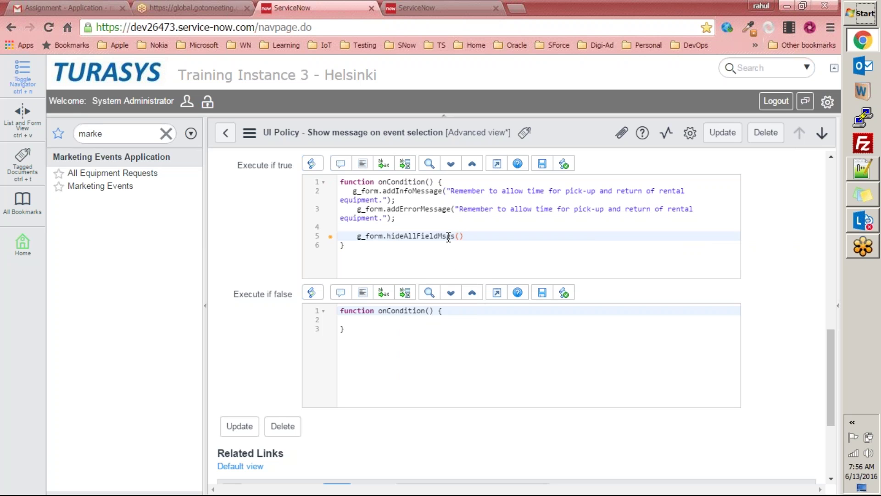
key(BackSpace)
key(BackSpace)
text(()
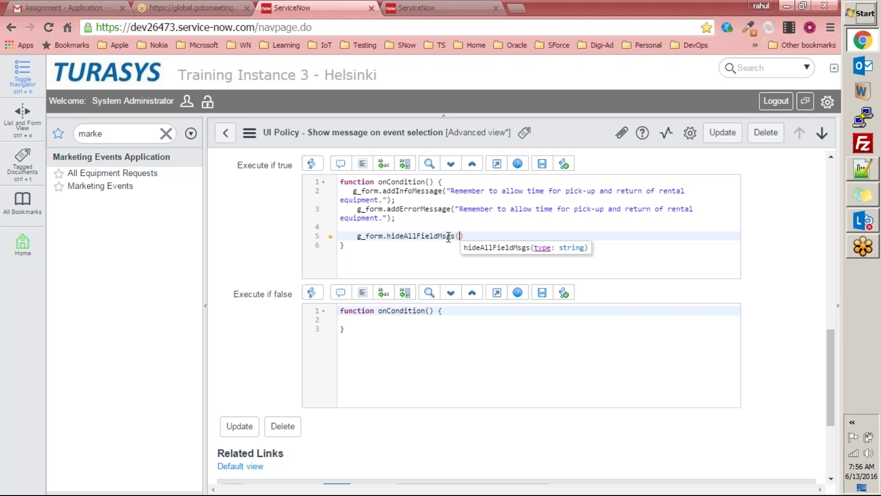
text();)
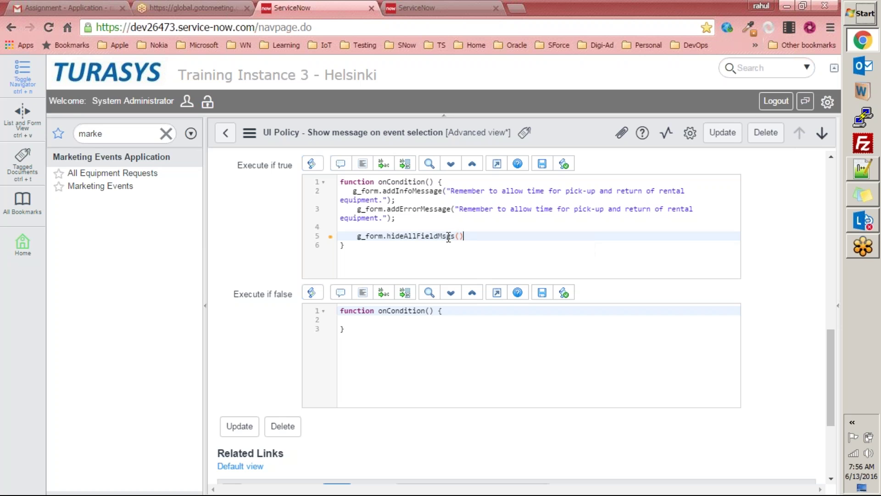
click(476, 263)
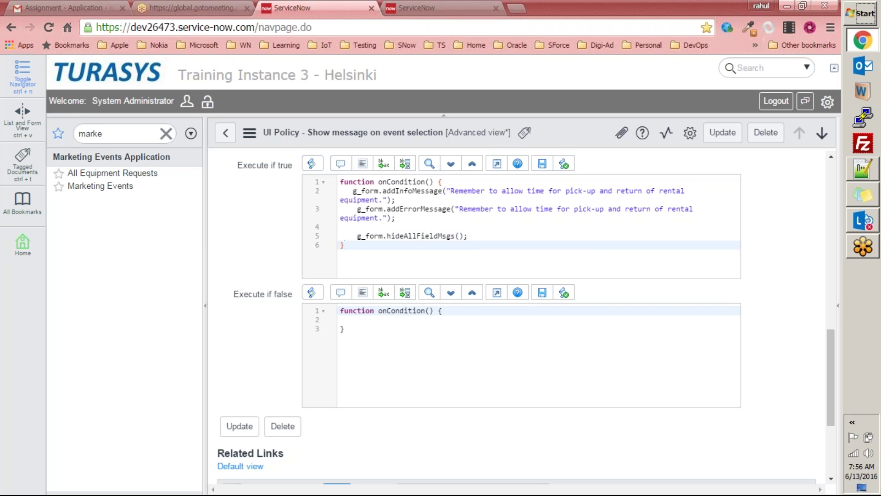
click(562, 172)
scroll(471, 244, up, 3)
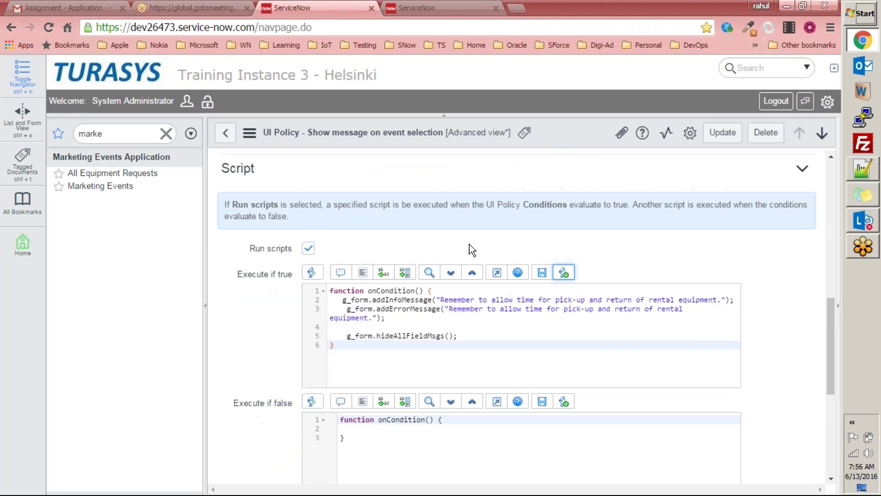
scroll(467, 244, down, 2)
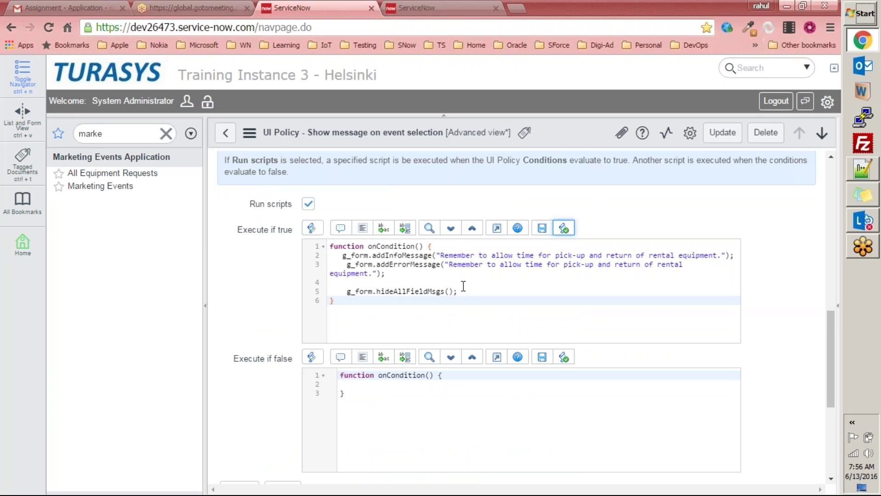
right_click(576, 137)
key(Return)
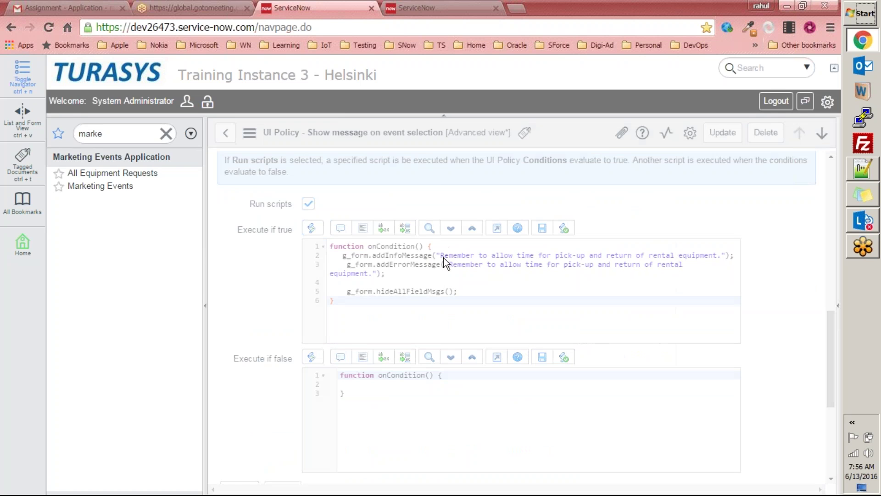
Step: Create a new request for Denver Demonstration, attempt to save, and dismiss the mandatory-fields alert
click(119, 176)
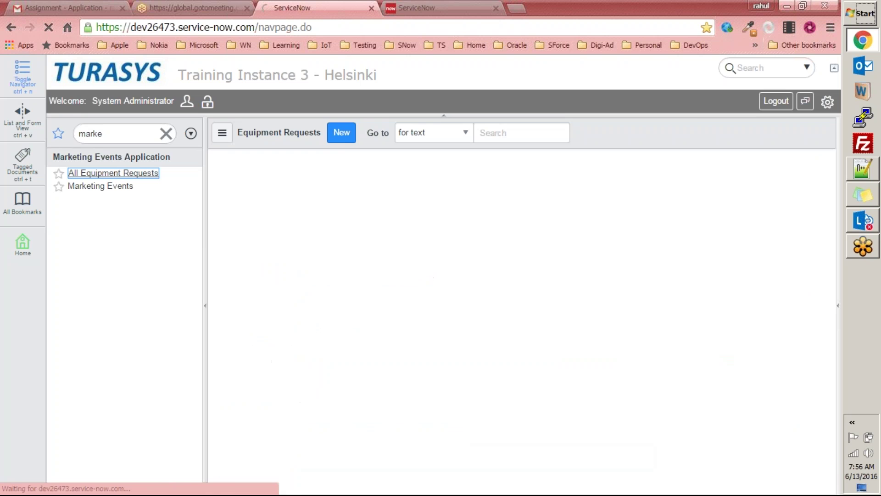
click(346, 139)
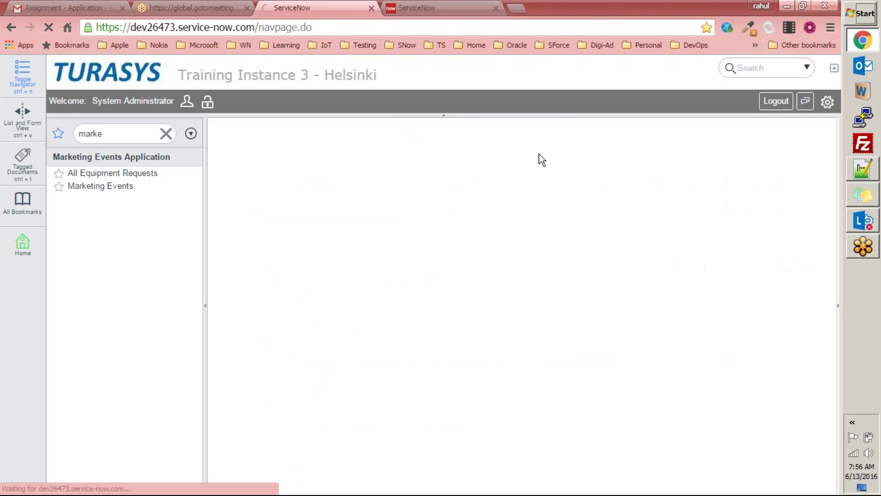
click(431, 194)
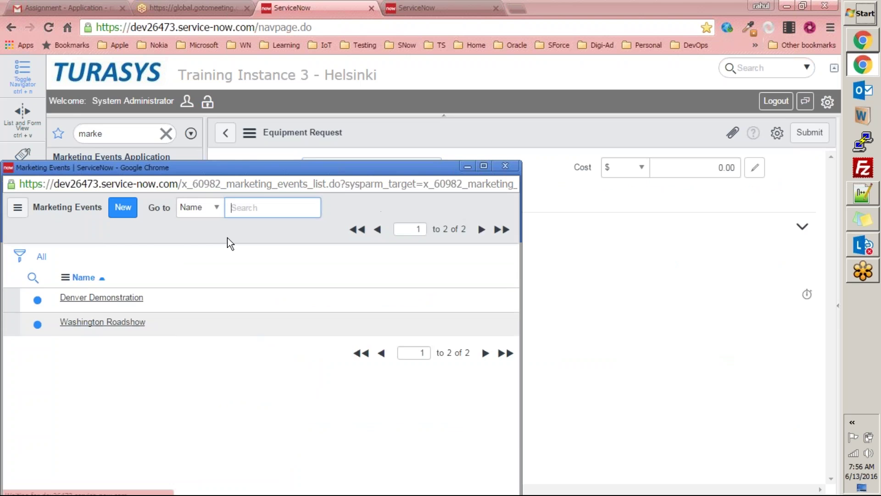
click(123, 299)
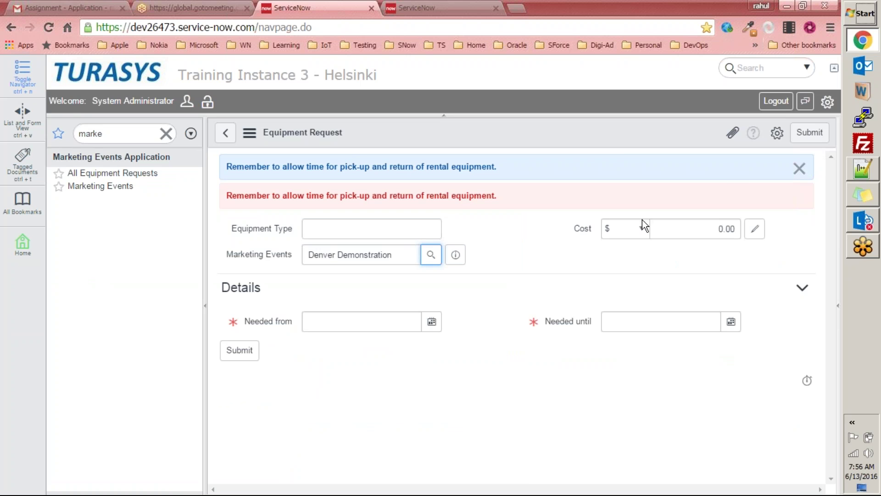
right_click(522, 137)
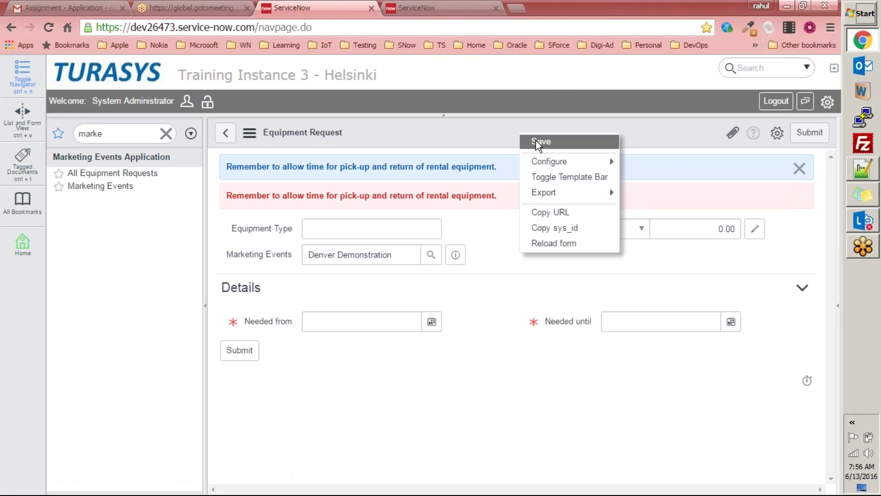
click(536, 140)
click(554, 46)
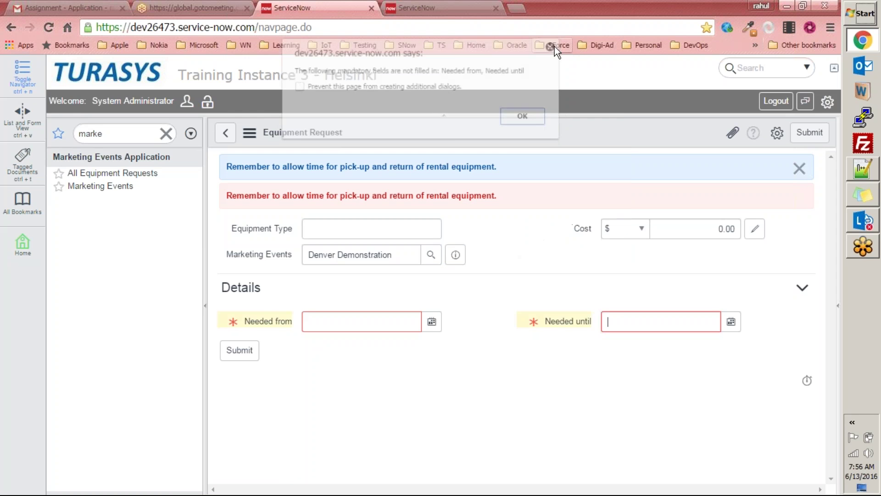
Step: Go to the equipment requests' UI Policies list, leaving the unsaved form
right_click(541, 122)
mouse_move(595, 152)
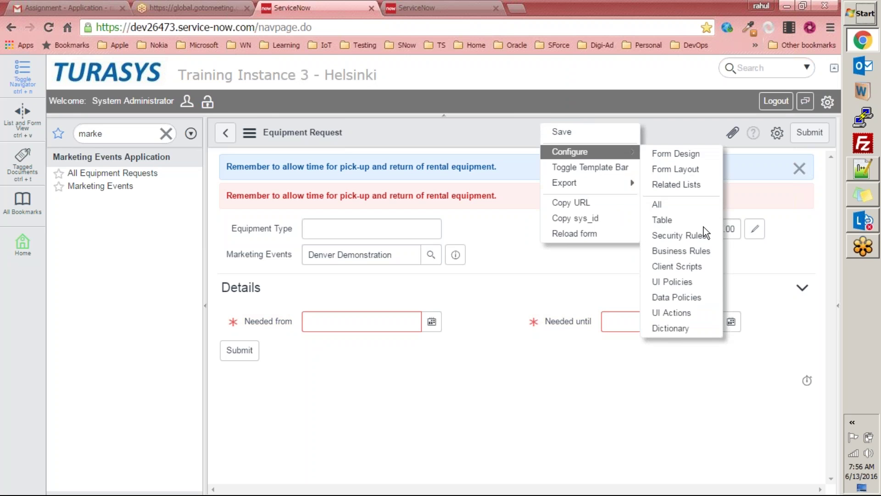
click(675, 282)
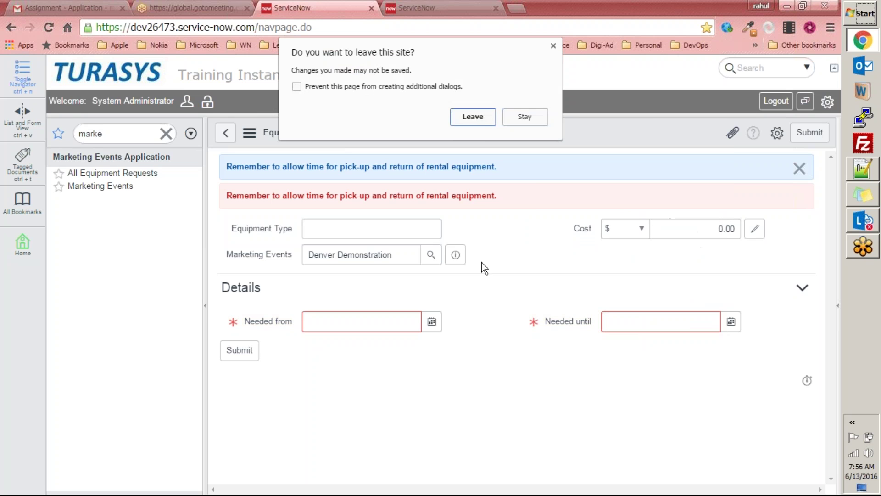
click(482, 116)
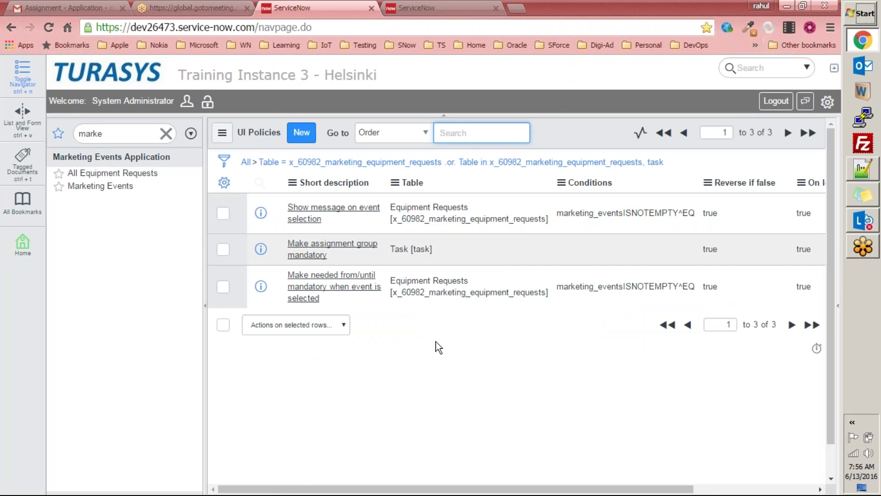
Step: Open the policy and delete the hideAllFieldMsgs line from the script
click(333, 207)
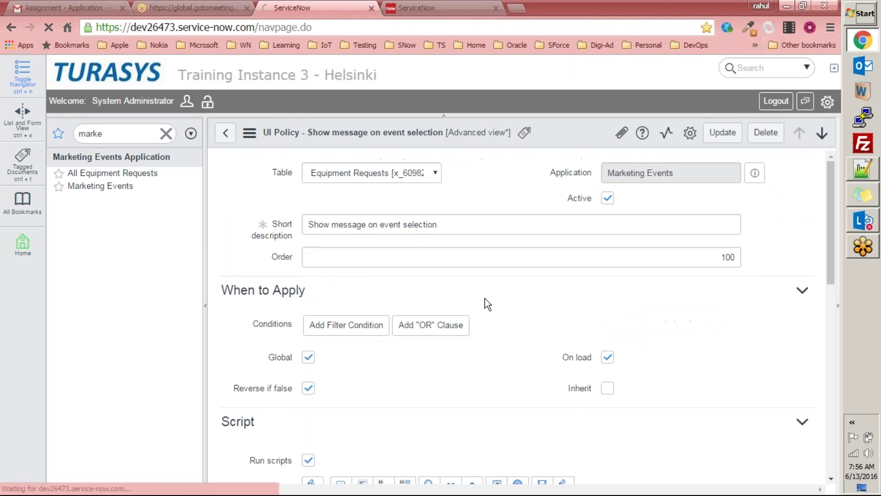
scroll(498, 291, down, 10)
scroll(463, 285, up, 1)
drag(357, 300, 500, 307)
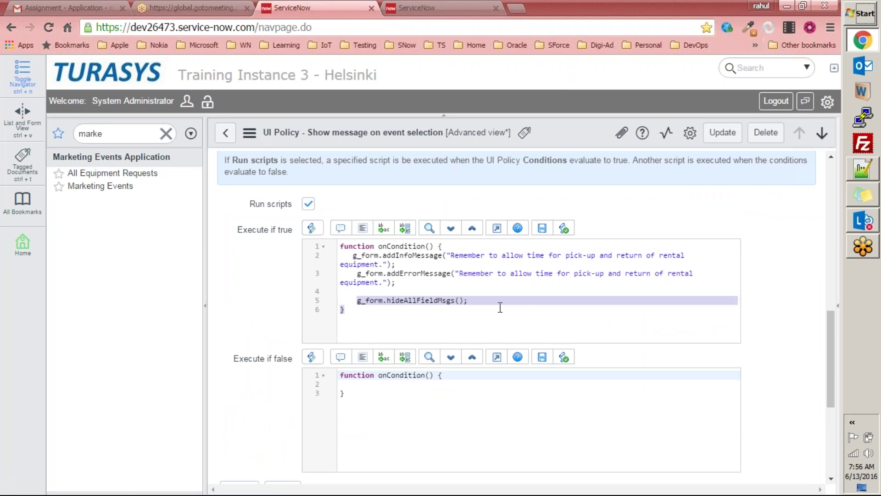
click(479, 302)
drag(472, 300, 356, 300)
key(BackSpace)
Step: Add g_form.clearMessages(); on line 4 and save the policy
drag(353, 255, 402, 284)
click(369, 295)
text(g)
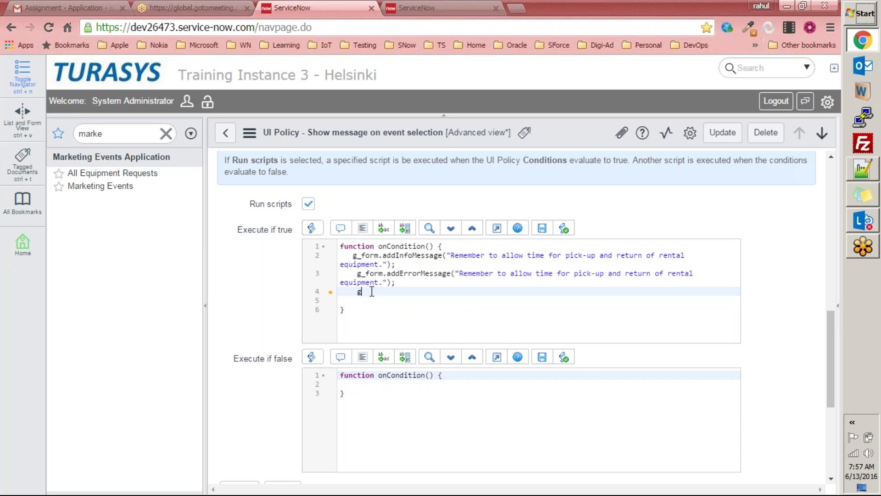
text(_form.)
key(Down)
key(Down)
key(Down)
key(Down)
key(Down)
key(Down)
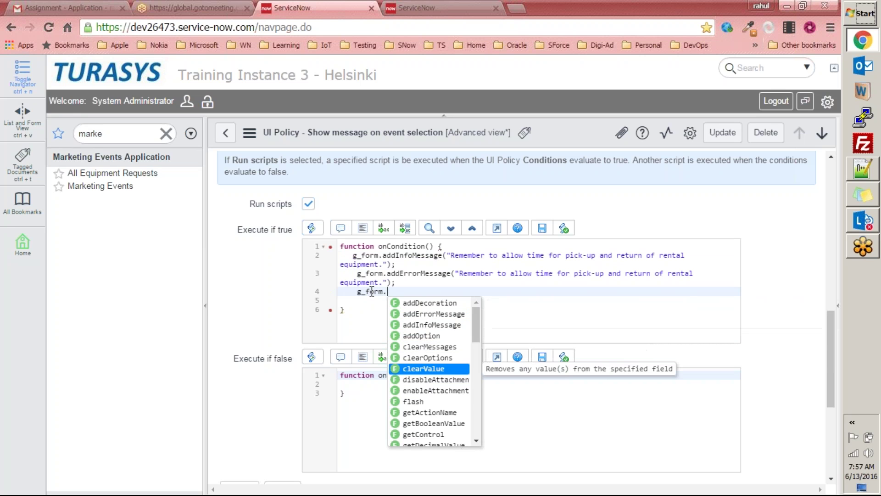
key(Up)
key(Up)
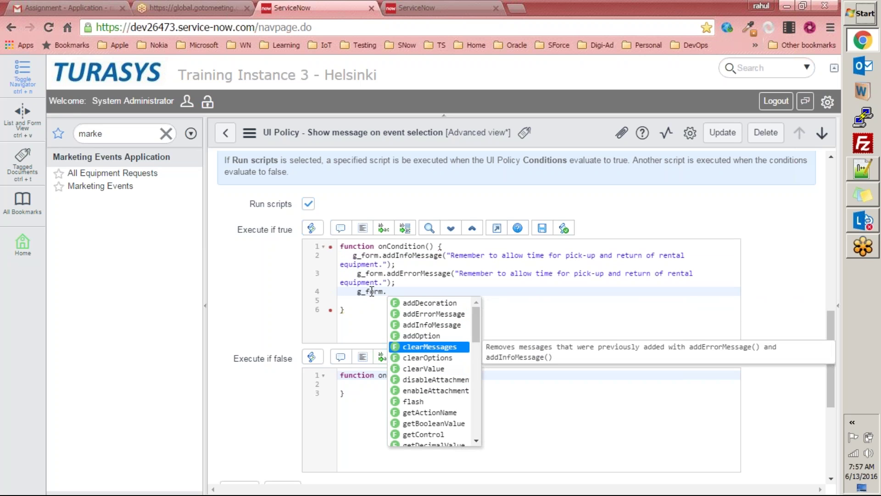
key(Return)
text(;)
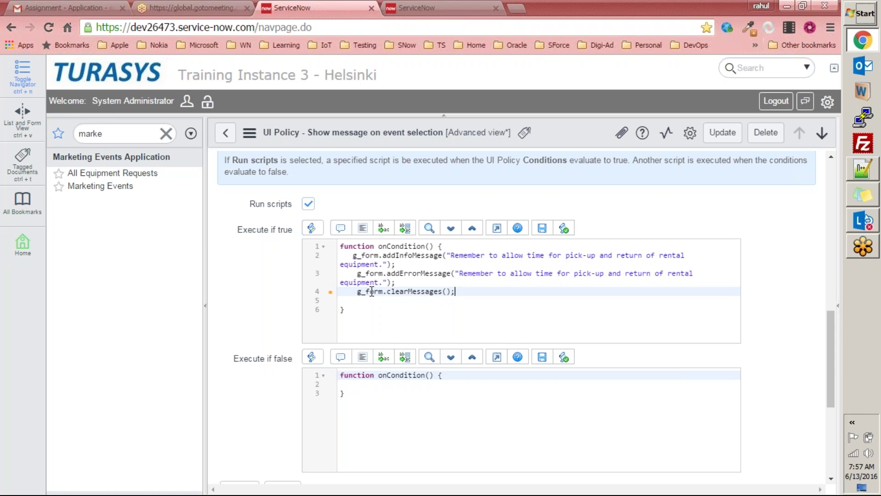
click(493, 311)
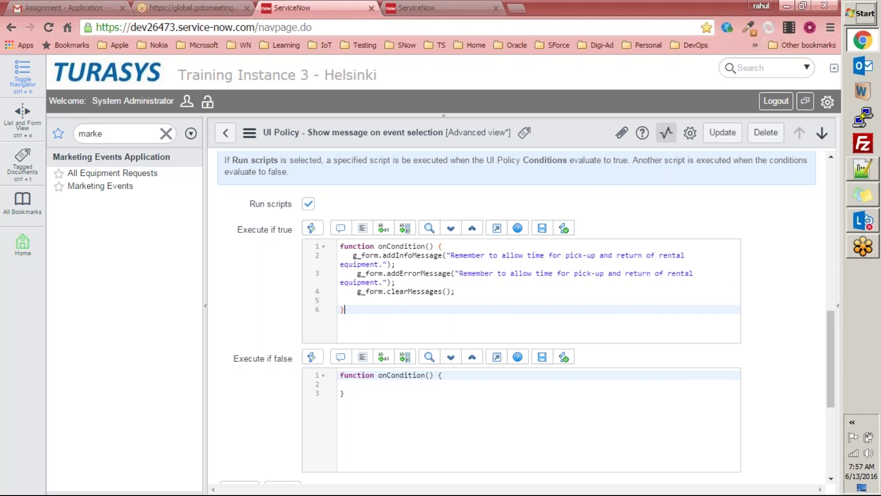
right_click(567, 129)
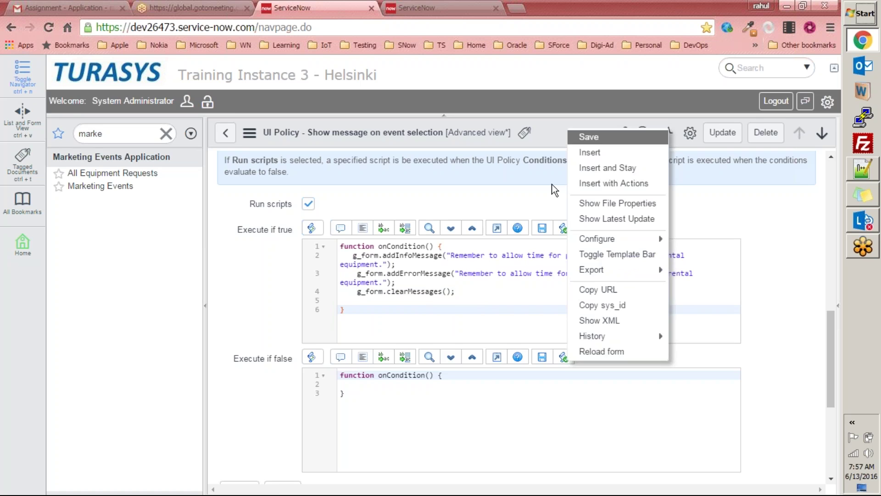
click(589, 137)
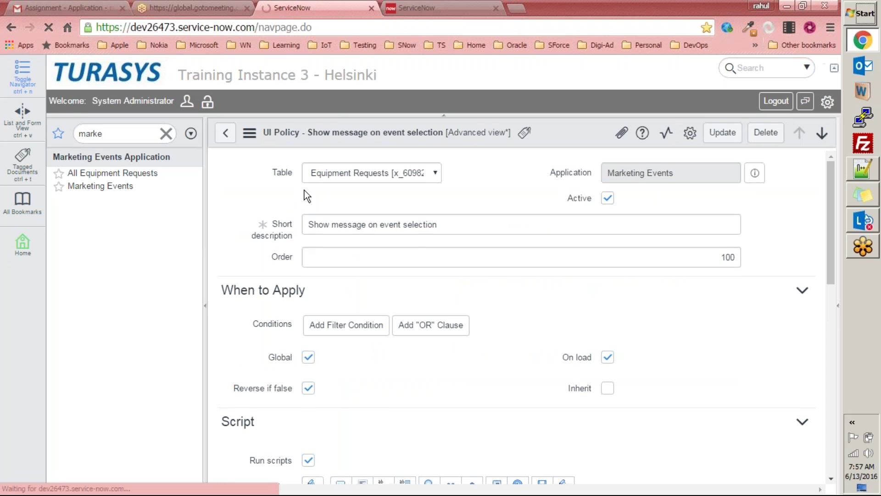
Step: Create a new Equipment Request with Denver Demonstration as the marketing event
click(113, 173)
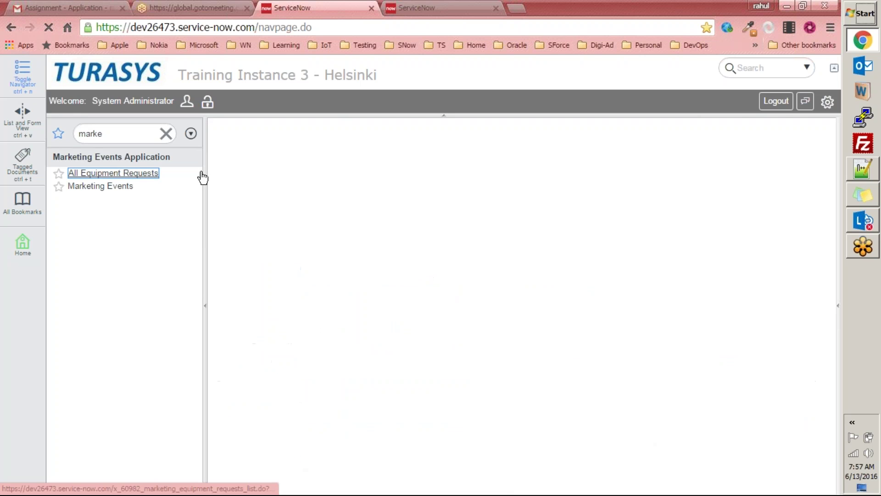
click(341, 135)
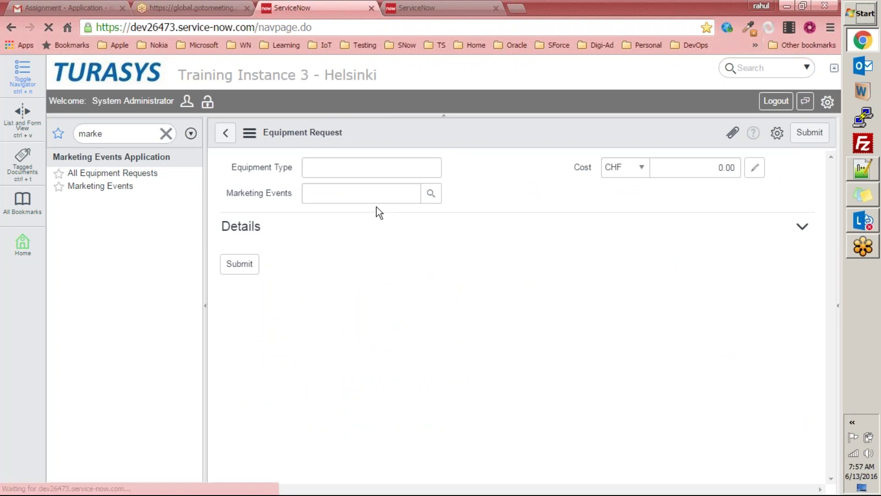
click(429, 197)
click(97, 299)
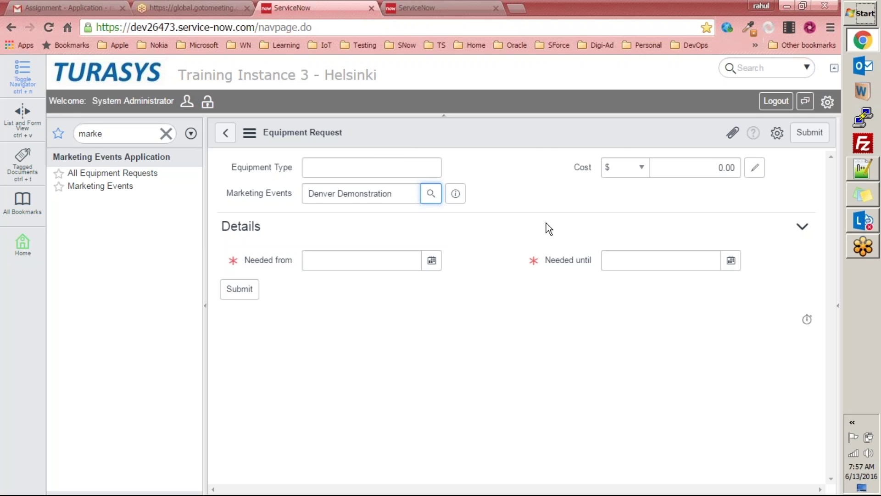
Step: Go to the UI Policies for equipment requests, leaving the unsaved form
right_click(520, 133)
mouse_move(552, 158)
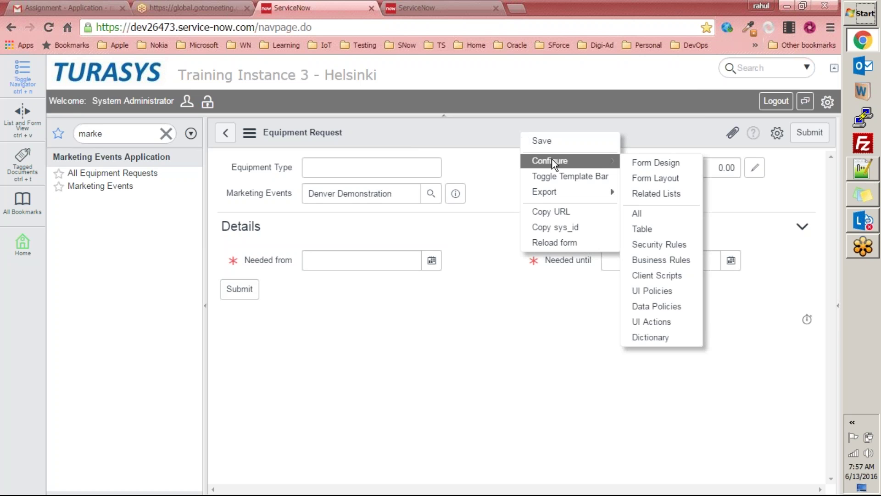
click(649, 290)
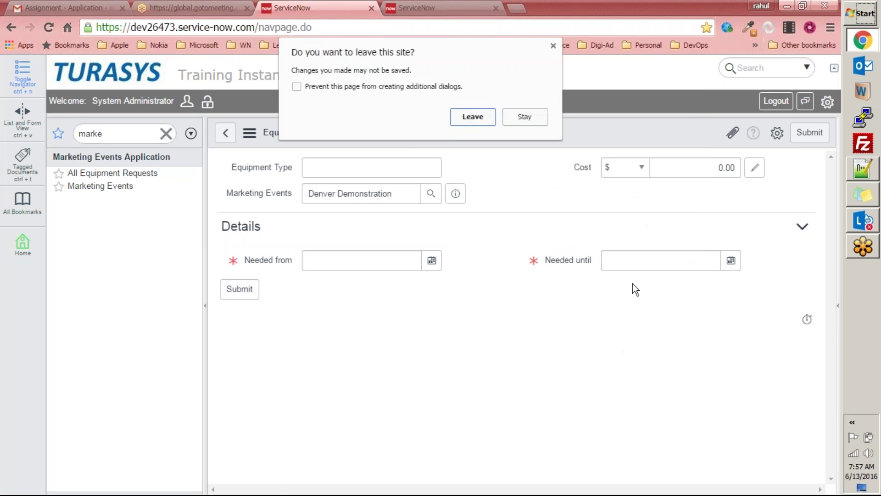
click(479, 119)
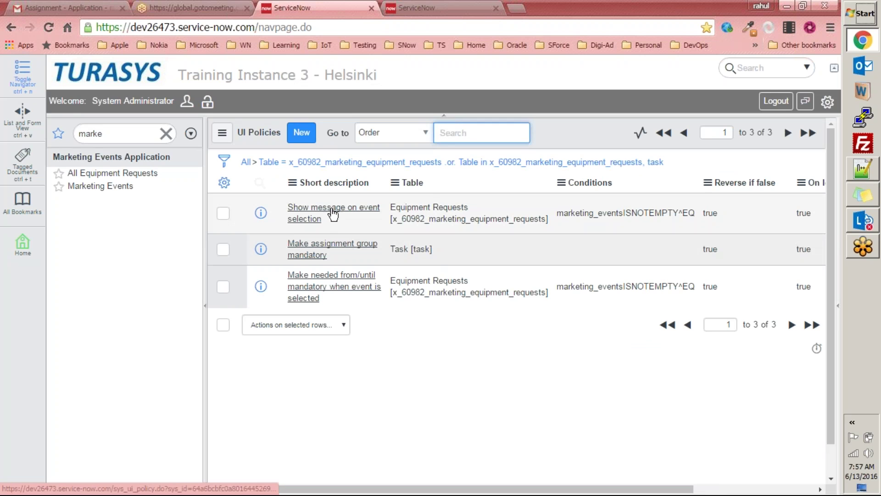
Step: Delete the g_form.clearMessages() line from the policy's Execute if true script and update it
click(324, 207)
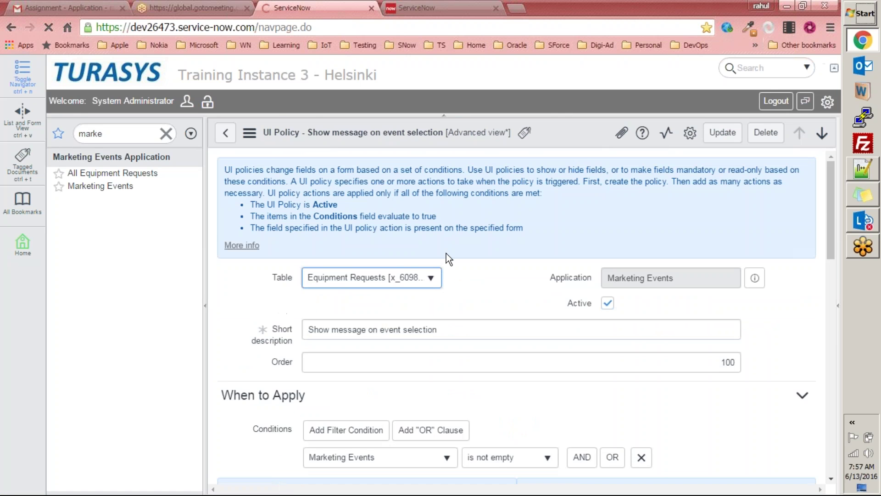
scroll(446, 253, down, 10)
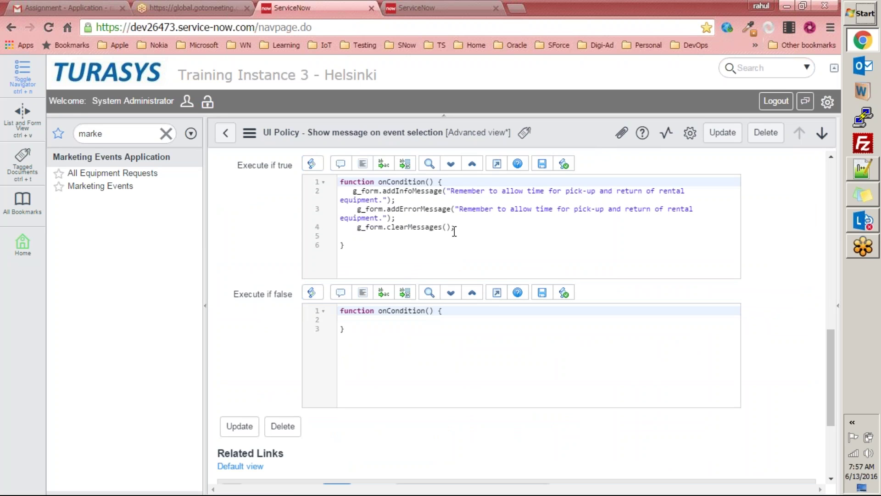
drag(460, 229, 354, 228)
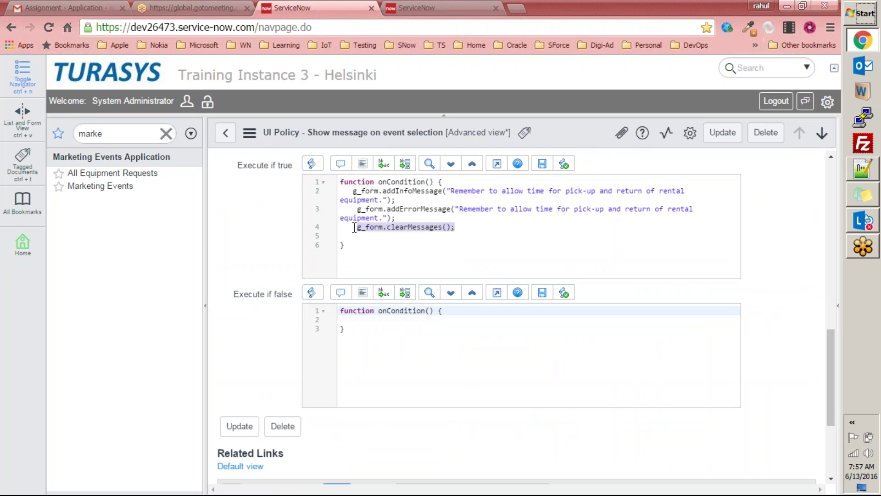
text(g)
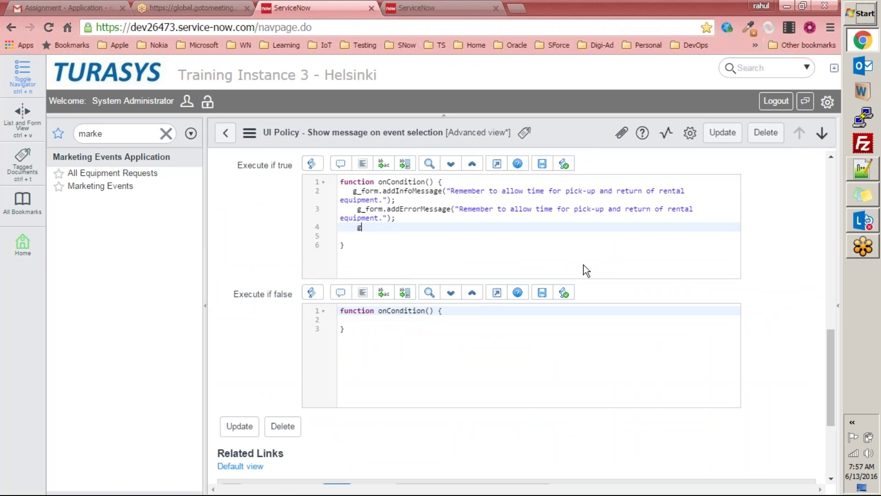
text(_form.)
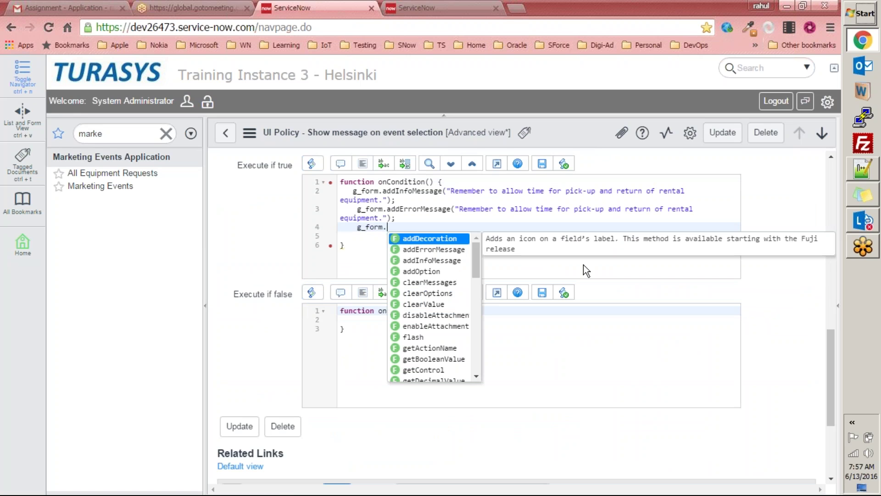
mouse_move(477, 269)
mouse_down()
mouse_move(469, 369)
mouse_move(476, 258)
mouse_up()
drag(362, 229, 359, 231)
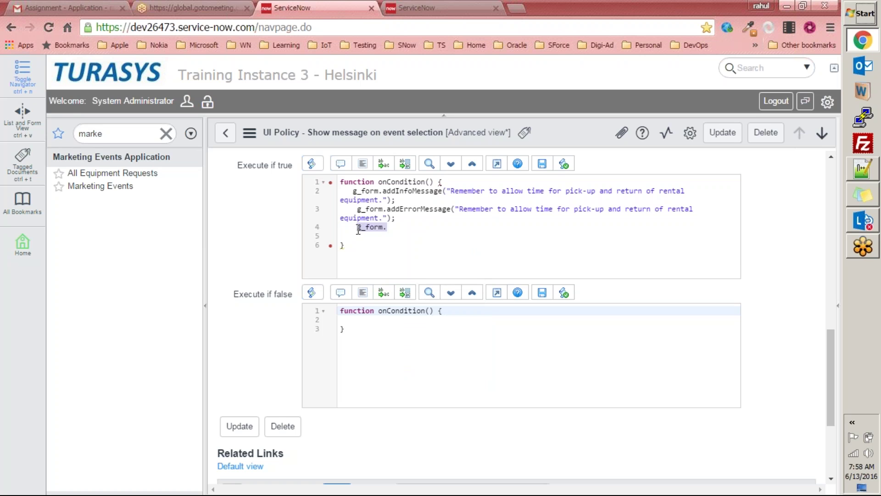
key(BackSpace)
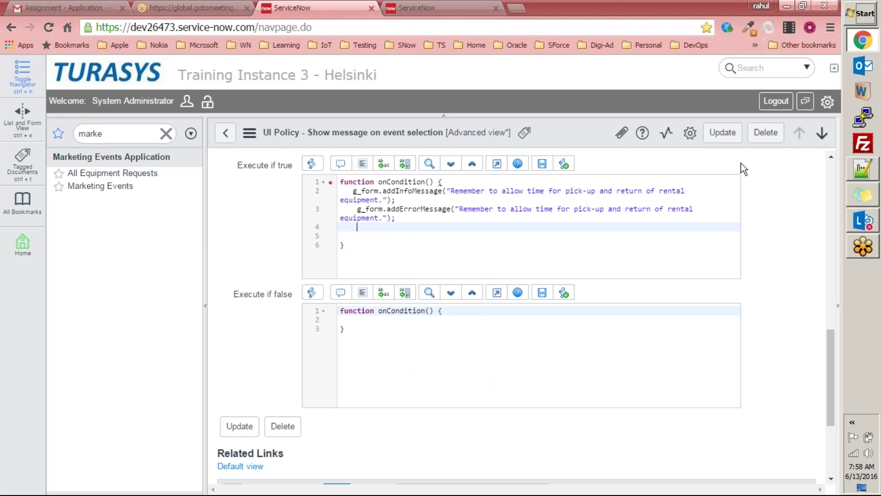
scroll(731, 144, up, 5)
click(728, 134)
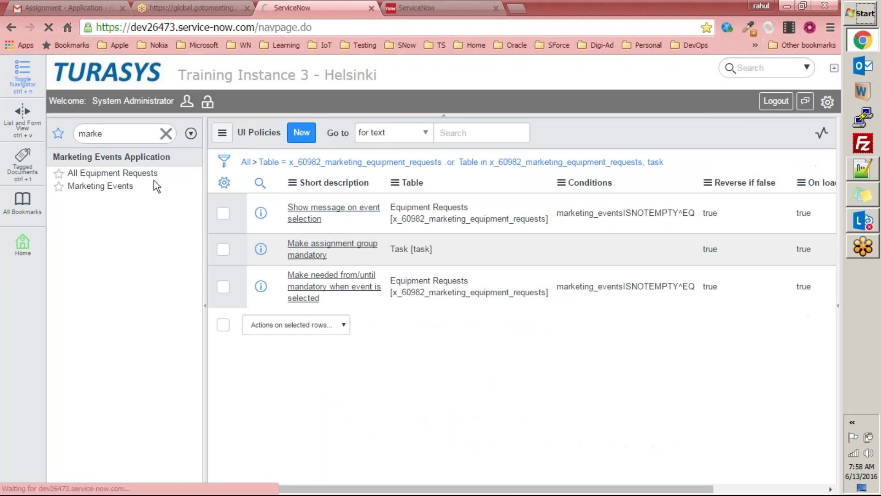
Step: Create a new Equipment Request with Washington Roadshow as the marketing event
click(146, 180)
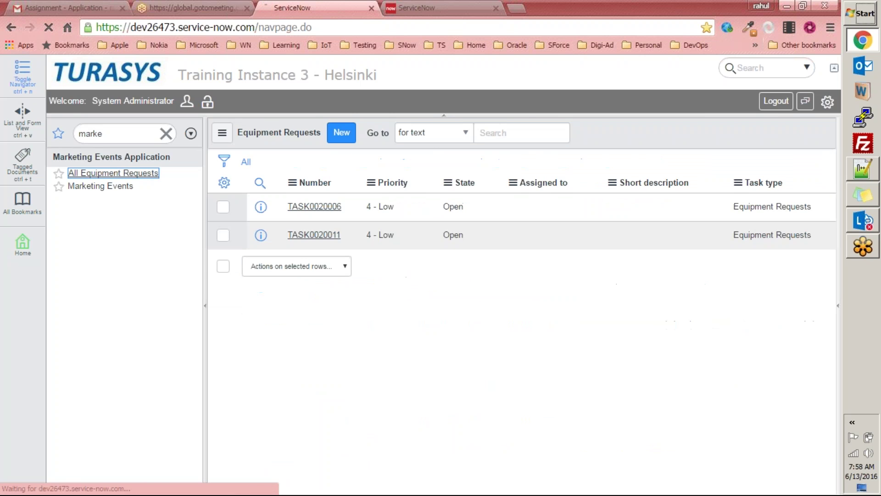
click(340, 133)
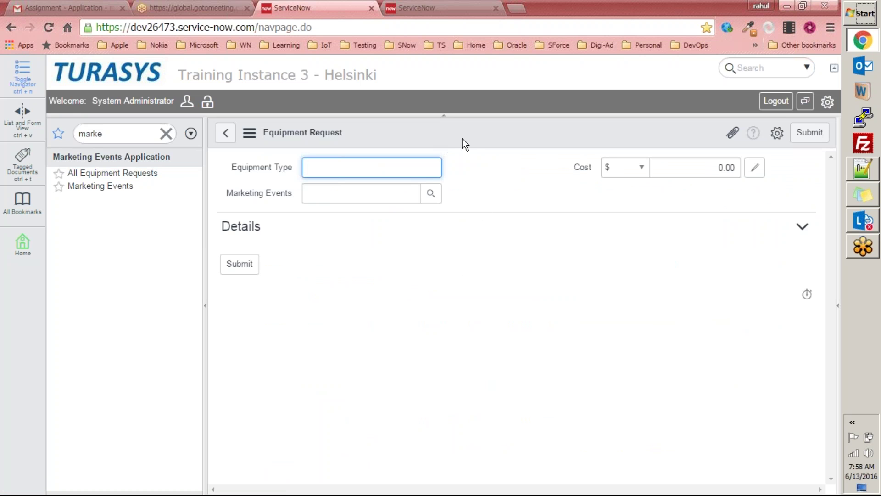
click(431, 193)
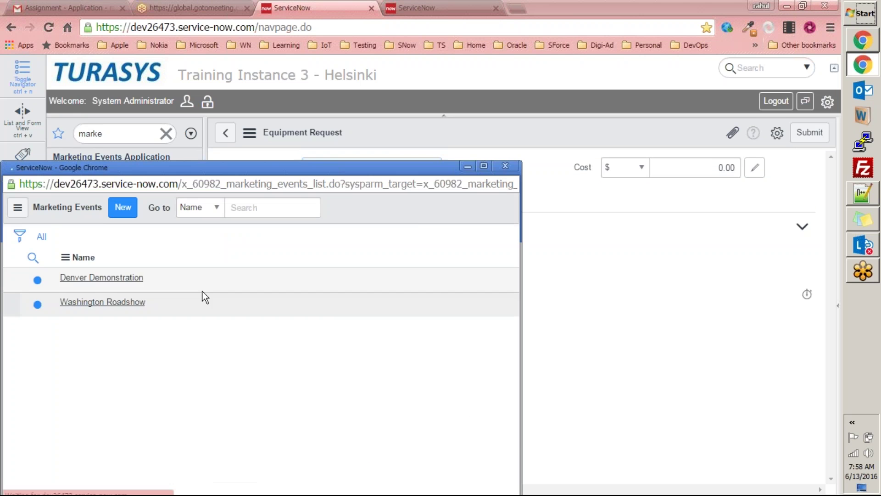
click(112, 323)
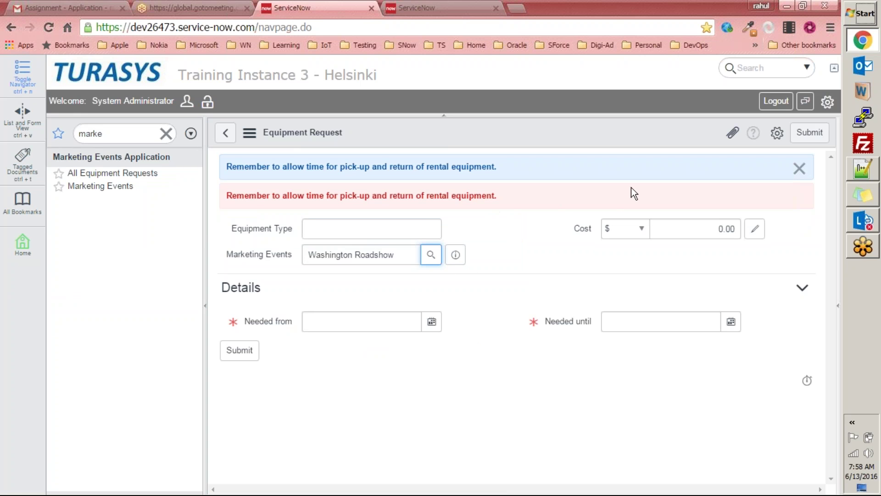
Step: Inspect the event name, the Needed until date suggestions, and the two reminder messages
drag(403, 256, 295, 252)
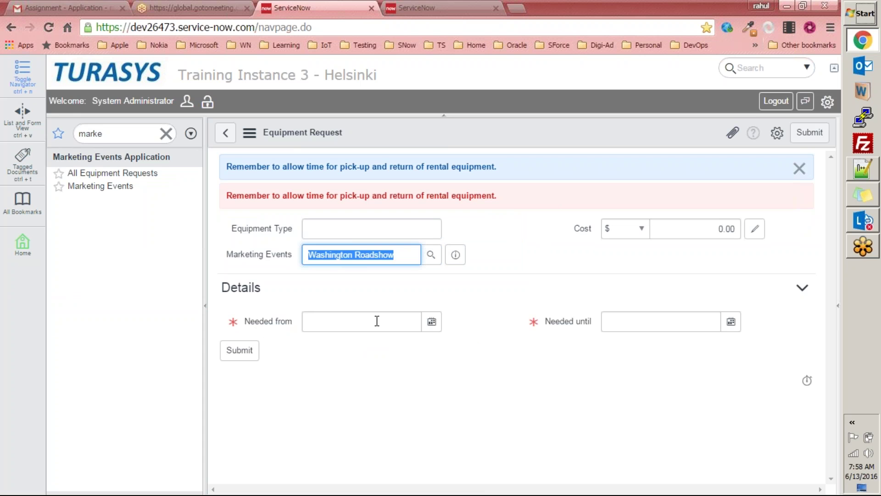
click(647, 326)
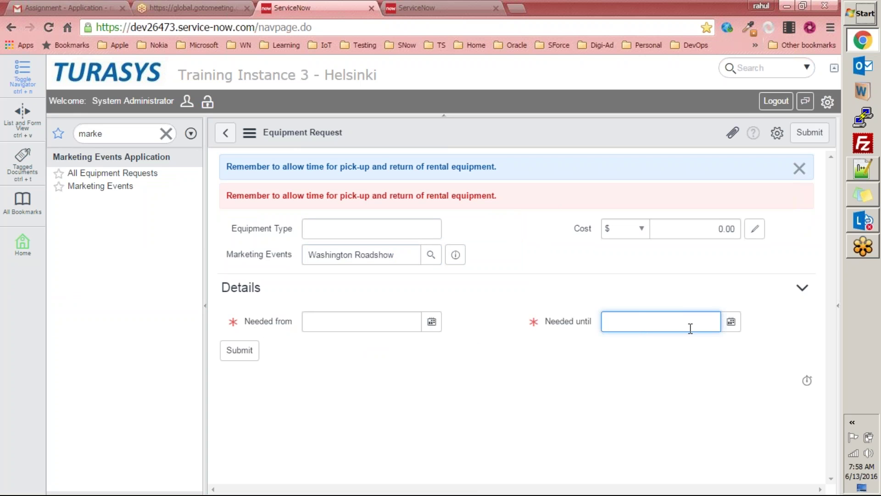
click(694, 324)
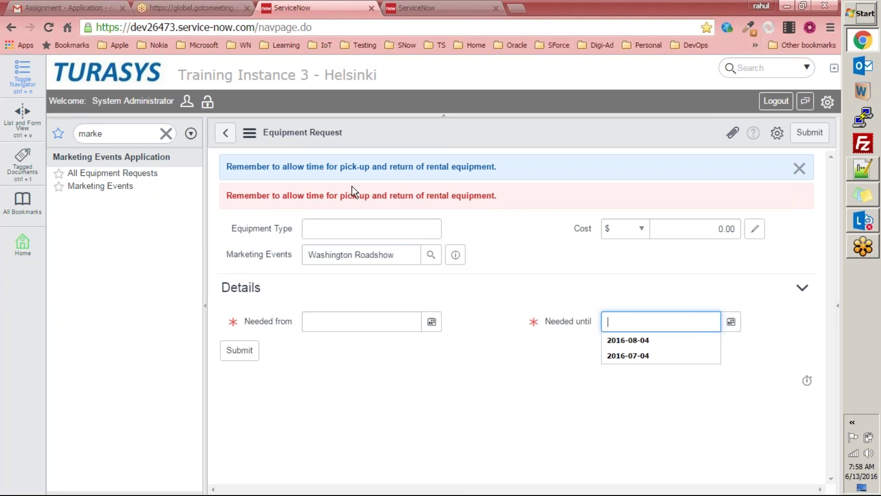
click(229, 166)
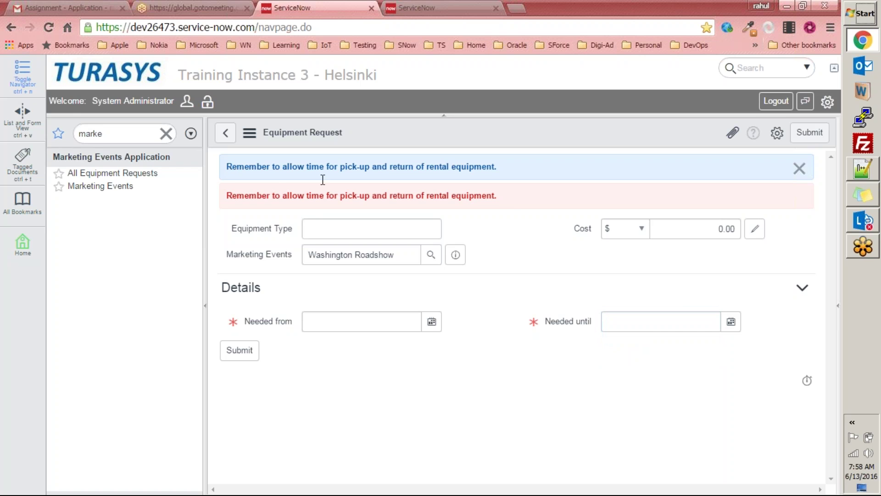
shift+click(508, 209)
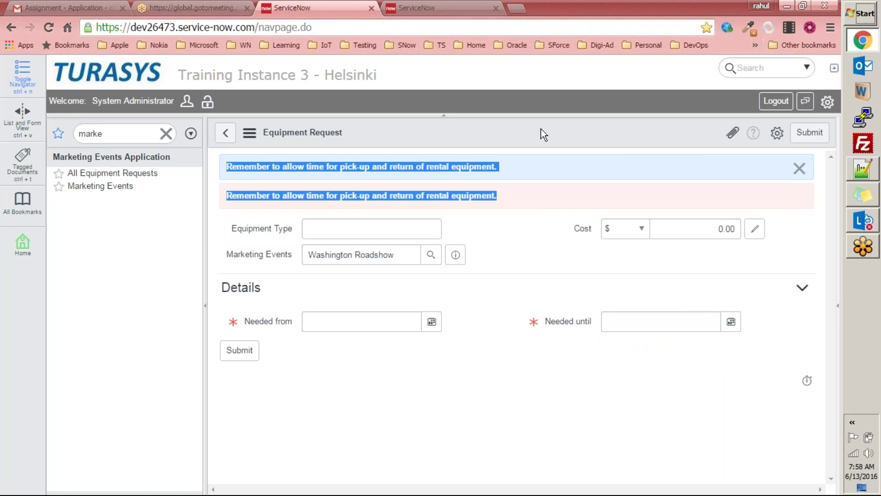
Step: Go to the equipment requests' UI Policies and open 'Show message on event selection'
right_click(518, 130)
mouse_move(569, 157)
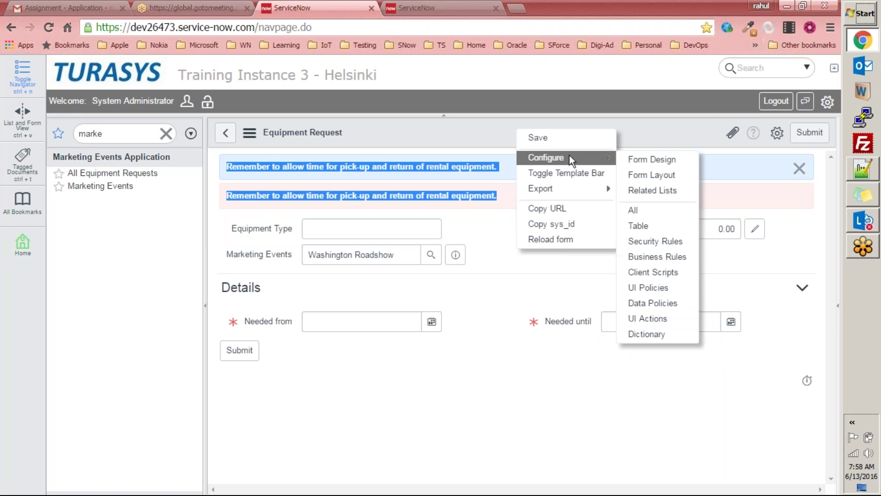
click(662, 288)
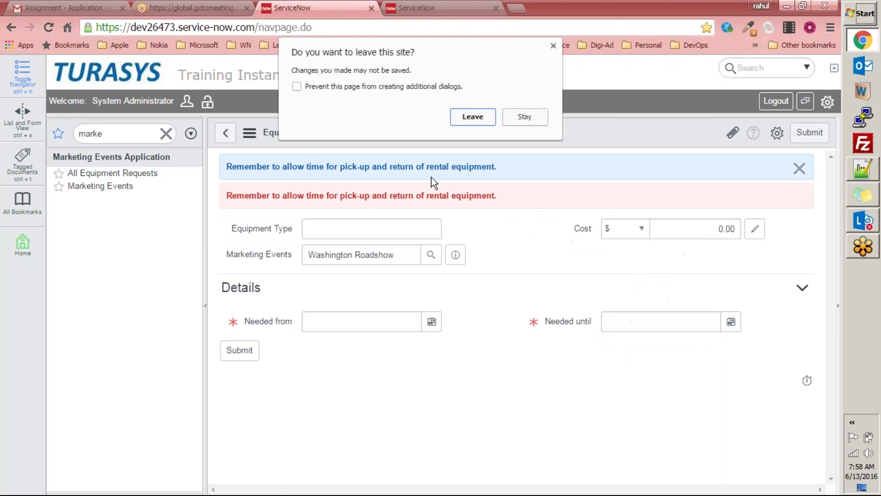
click(475, 117)
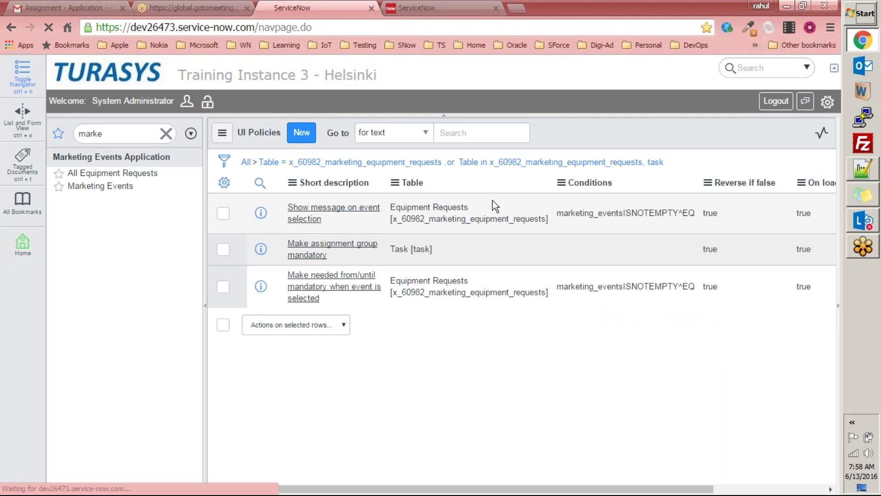
click(333, 207)
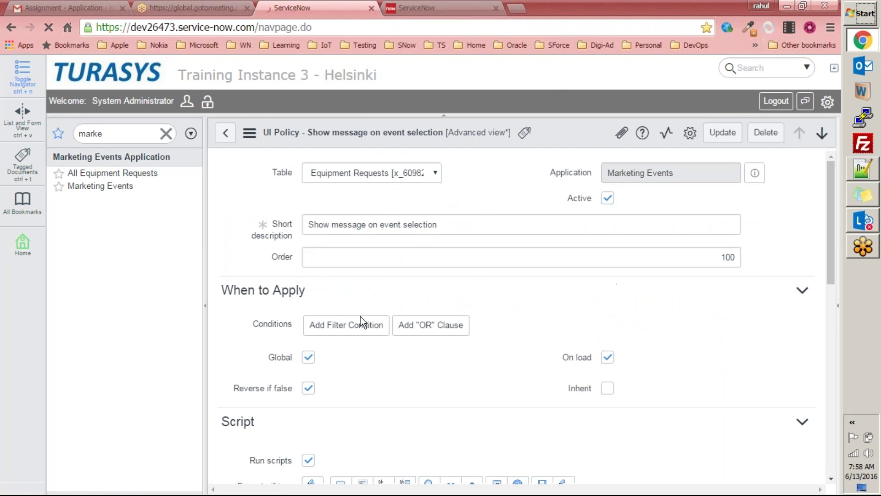
Step: Delete the addErrorMessage line so only the info reminder remains, and update the policy
scroll(360, 316, down, 15)
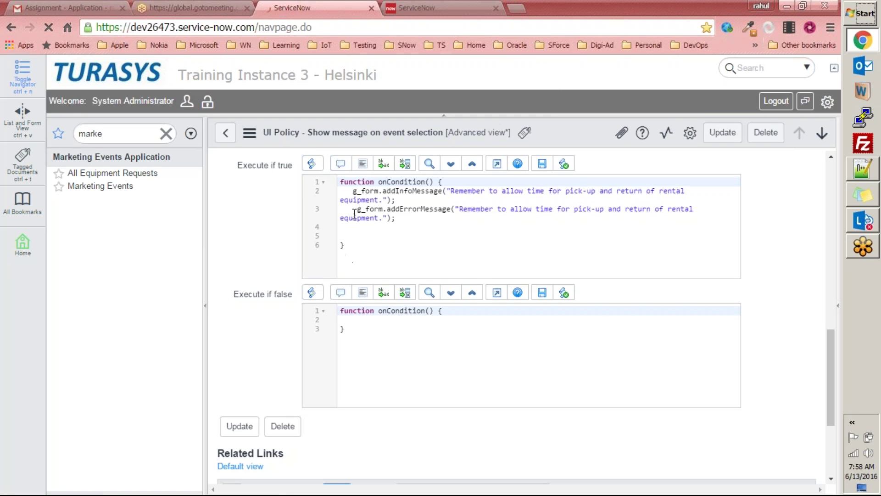
drag(358, 210, 428, 221)
key(BackSpace)
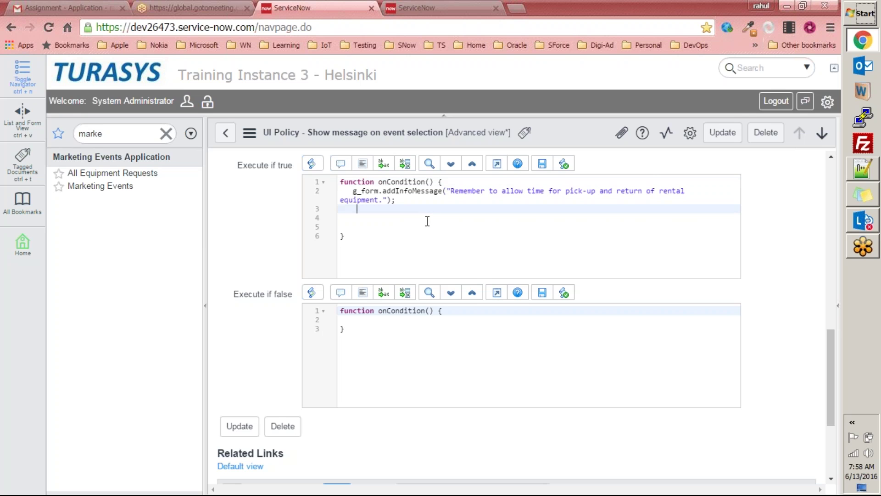
click(722, 132)
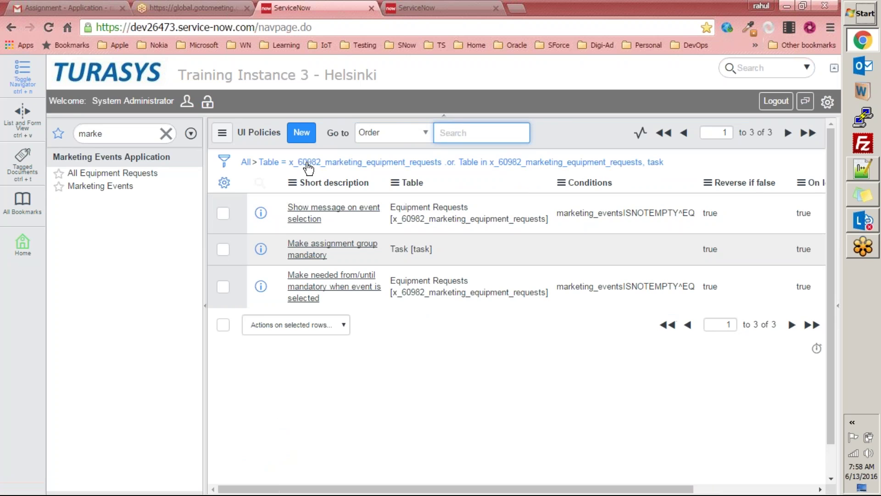
click(130, 173)
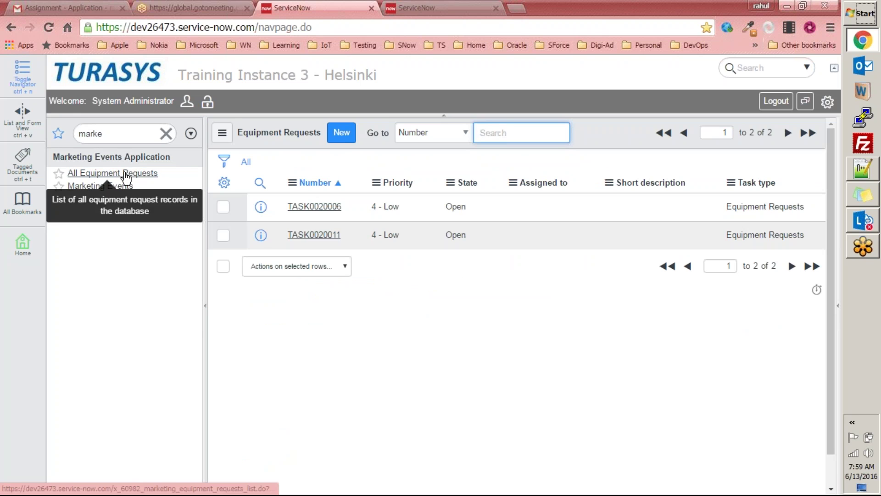
click(341, 132)
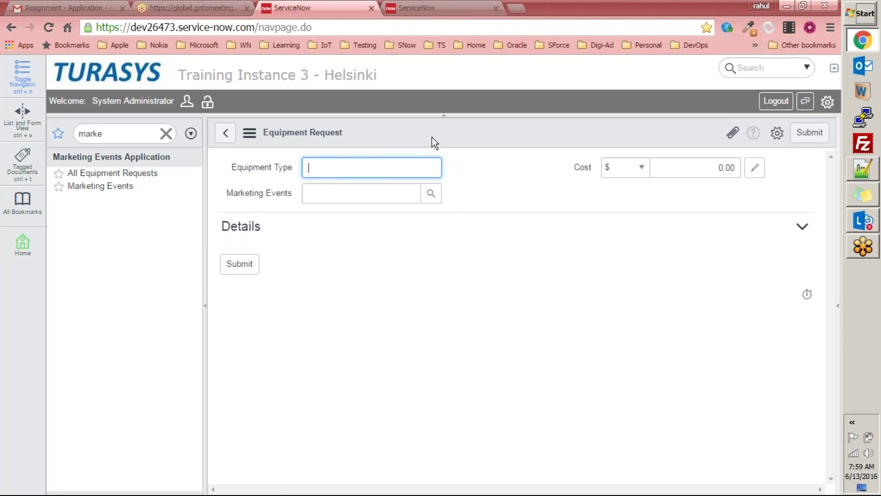
right_click(453, 128)
mouse_move(480, 154)
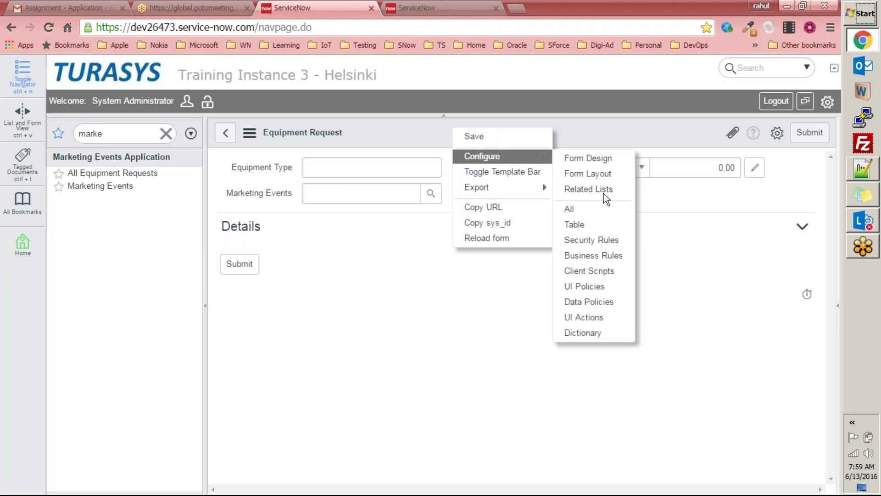
click(583, 287)
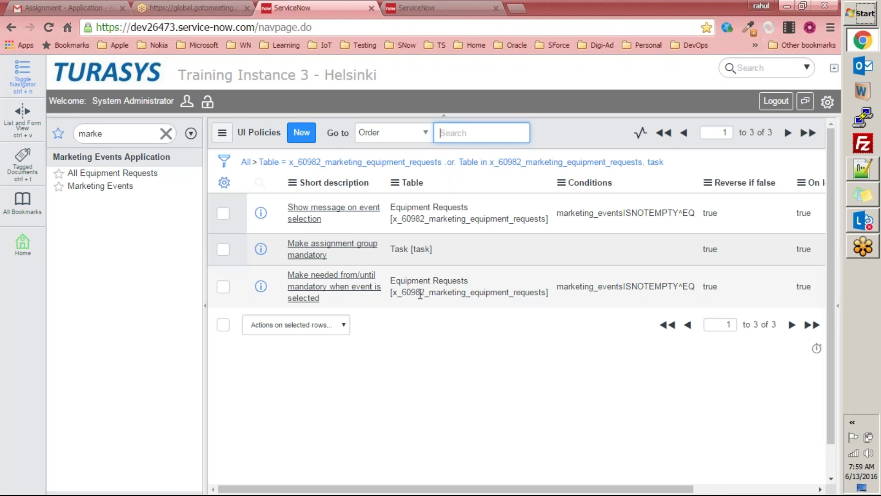
Step: Start a new Equipment Requests UI policy with short description 'Make fields mandatory'
click(345, 277)
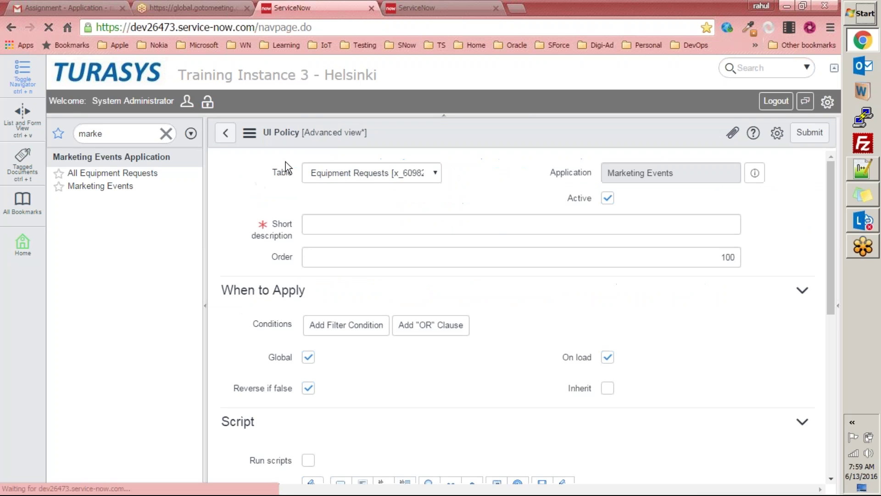
click(389, 331)
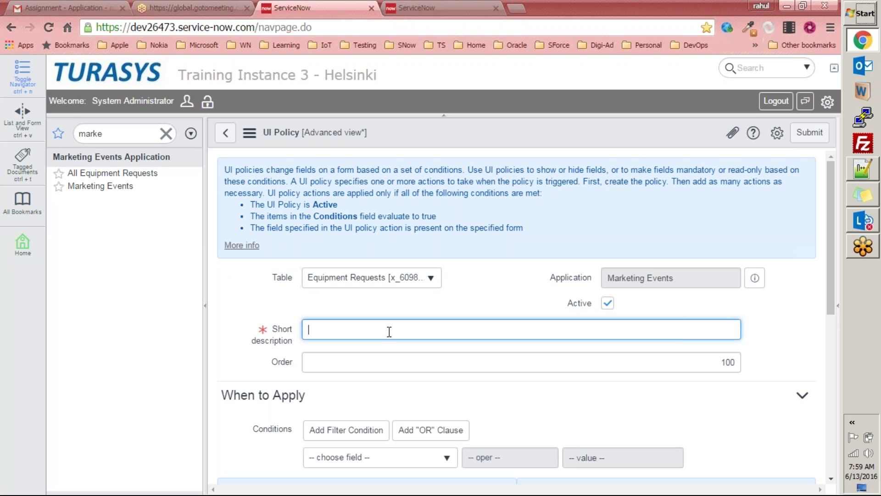
text(Make fields mant)
key(BackSpace)
text(datory)
scroll(420, 330, down, 4)
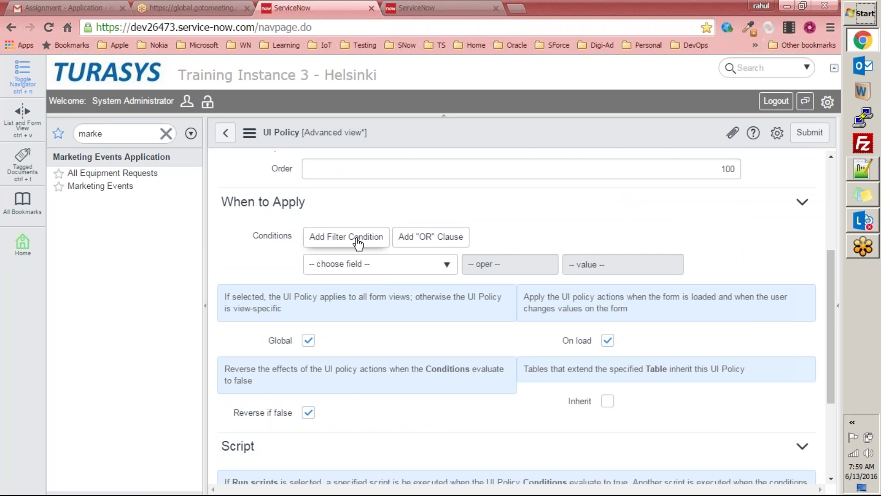
scroll(332, 225, down, 3)
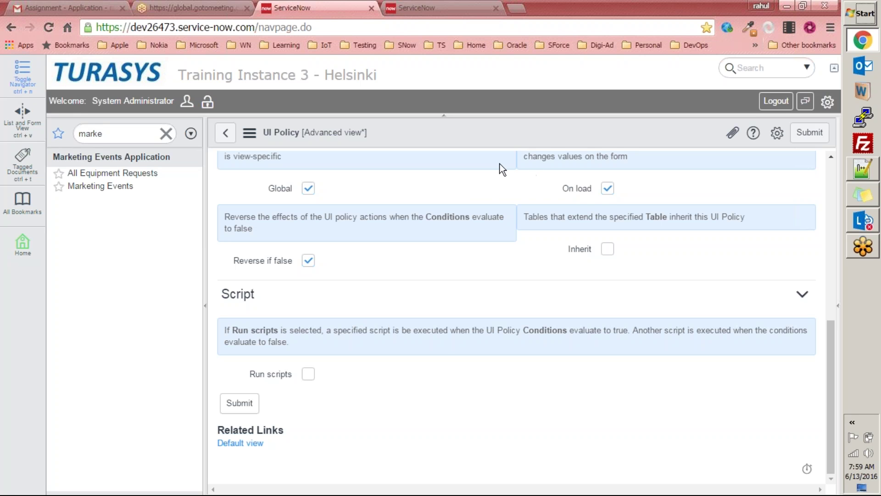
Step: Save the new 'Make fields mandatory' UI policy from the form header menu
right_click(464, 134)
click(492, 145)
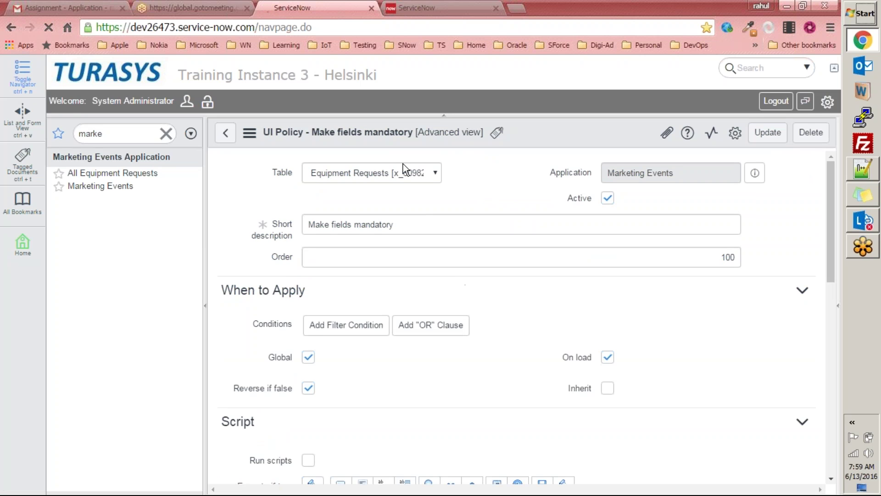
scroll(515, 217, down, 9)
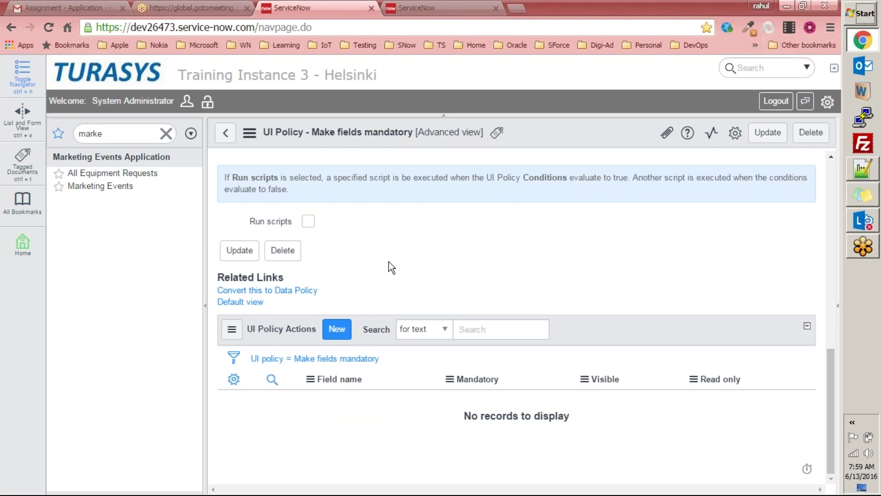
Step: Add a new UI policy action for the Equipment Type field
click(337, 329)
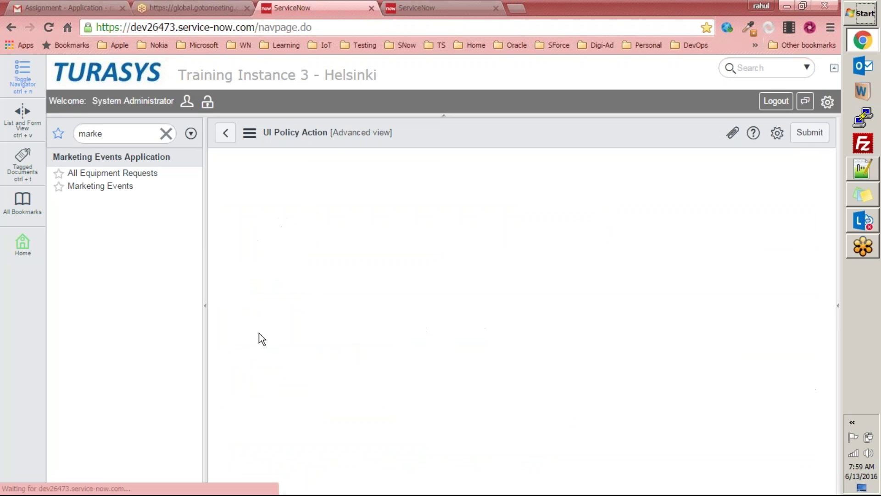
click(371, 292)
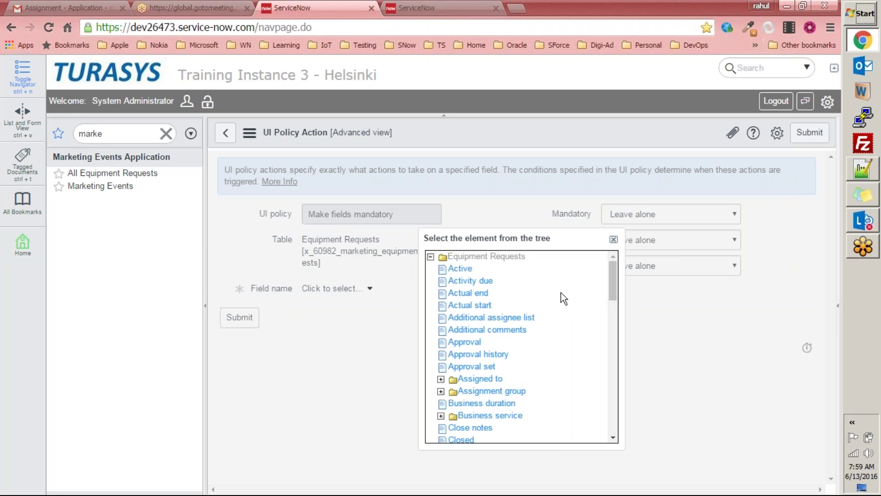
drag(615, 297, 604, 357)
click(497, 333)
Step: Set Equipment Type's Mandatory and Visible to True and submit the action
click(653, 219)
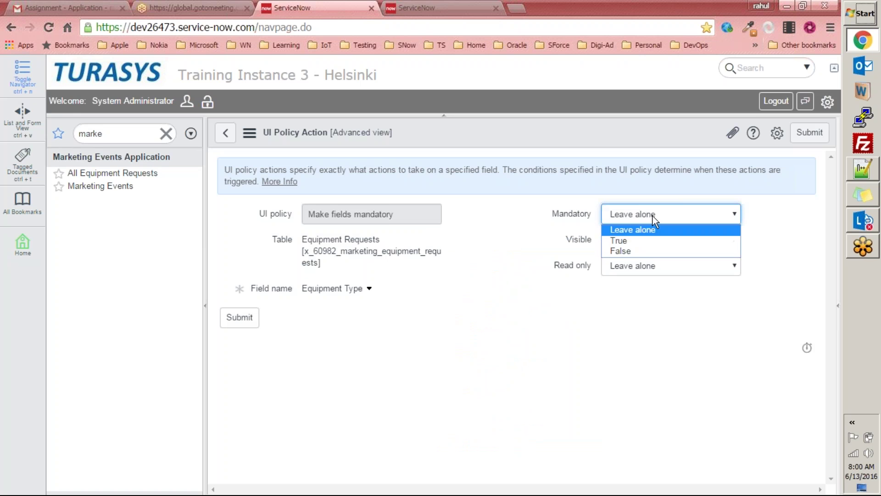
click(623, 240)
click(655, 238)
click(634, 266)
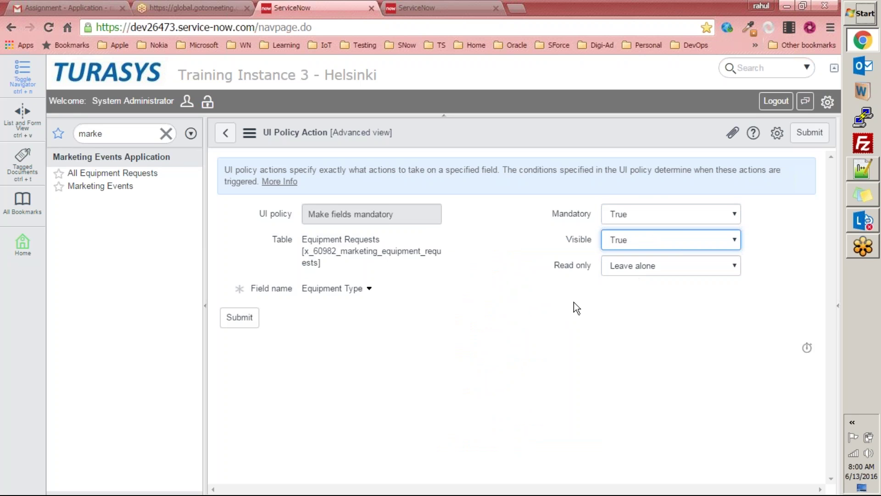
click(239, 318)
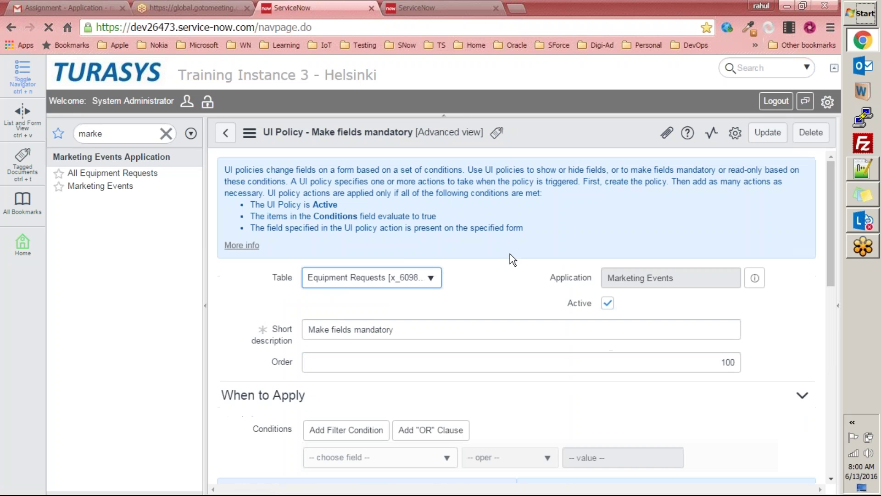
scroll(505, 262, down, 5)
scroll(504, 265, down, 3)
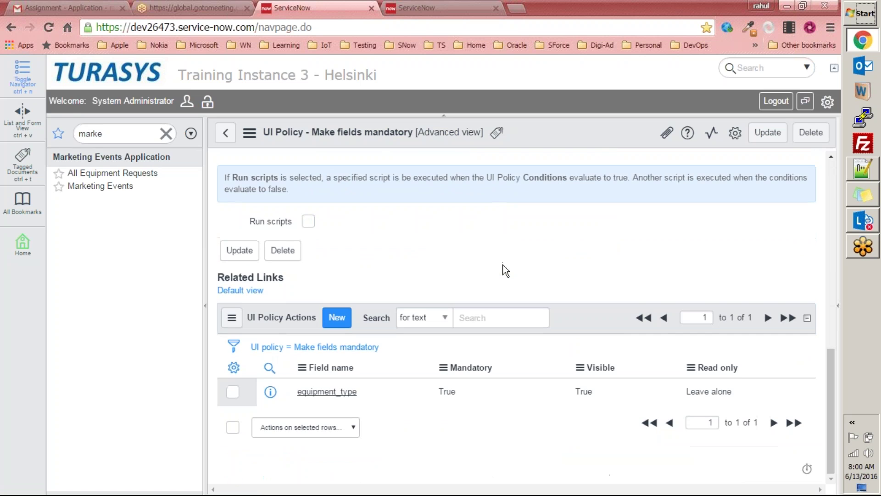
scroll(503, 266, up, 4)
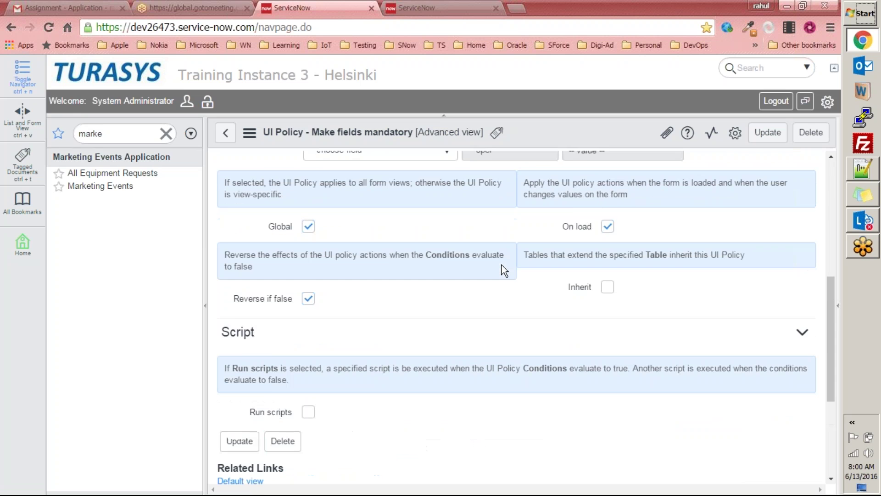
scroll(500, 264, down, 4)
scroll(496, 265, up, 4)
scroll(495, 268, down, 4)
Step: Submit a second policy action setting the Cost field Mandatory True and Visible True
click(337, 323)
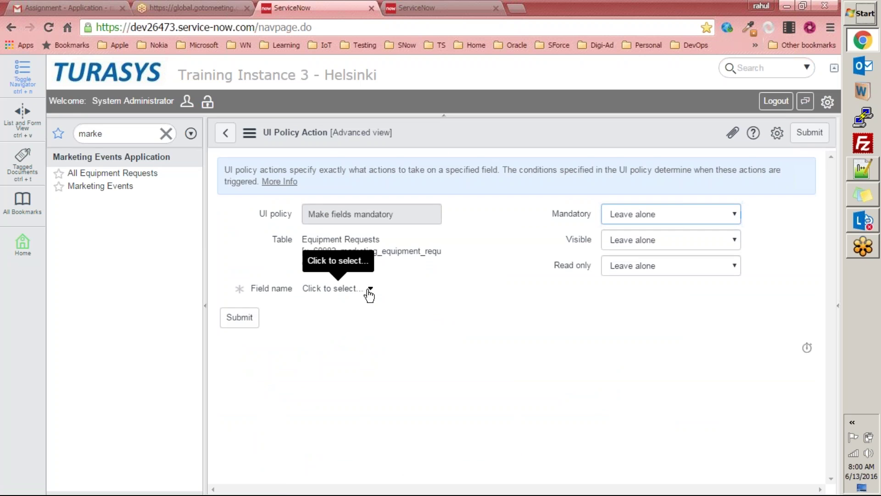
click(370, 288)
drag(609, 284, 605, 317)
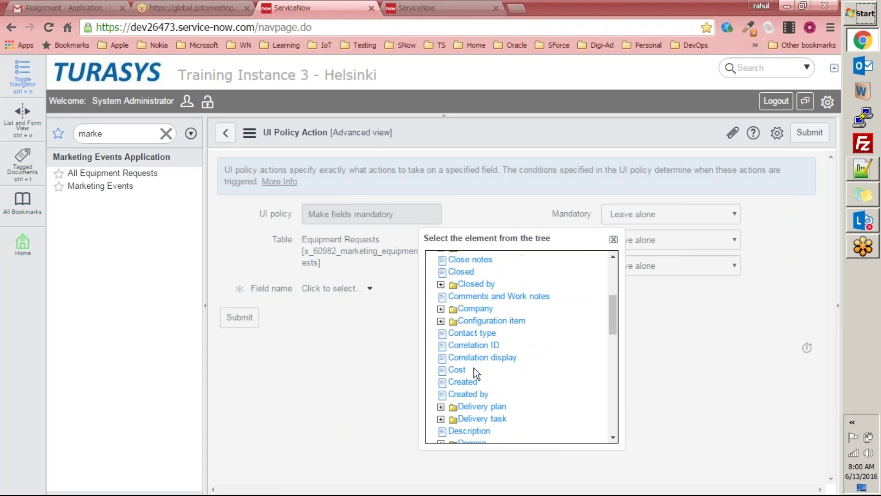
click(460, 369)
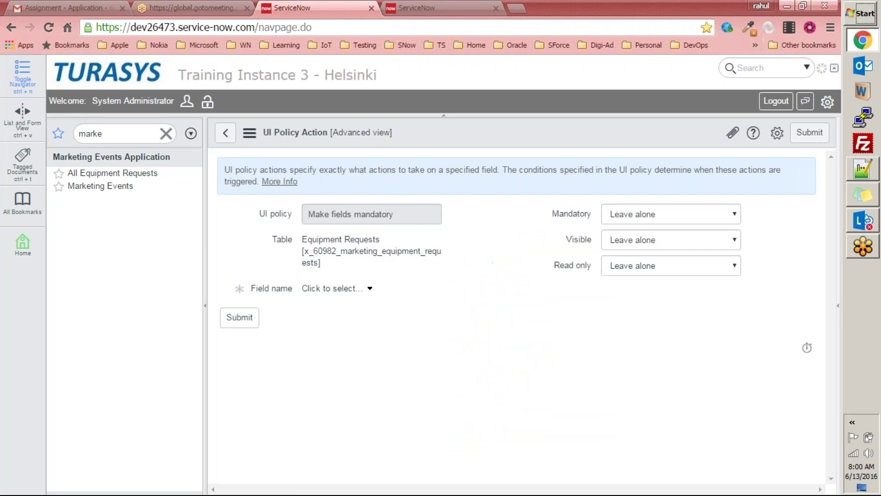
click(725, 220)
click(666, 241)
click(663, 243)
click(645, 265)
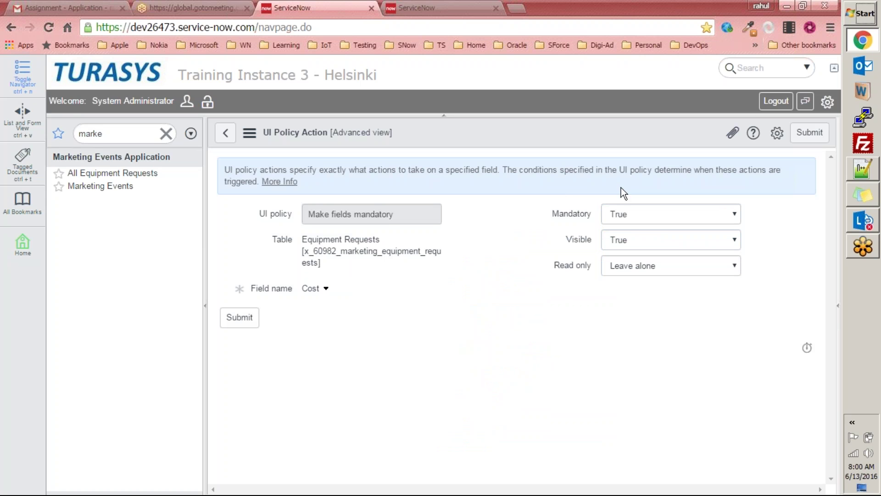
click(239, 322)
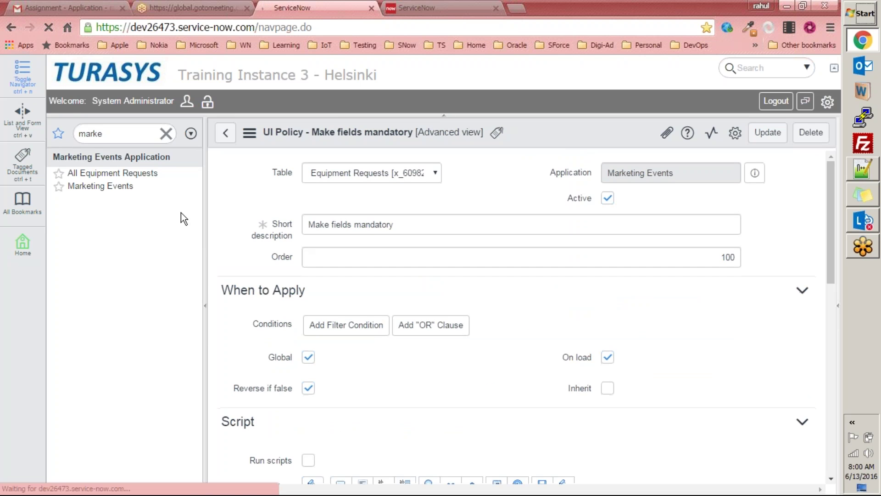
Step: Start a new equipment request with Denver Demonstration as its marketing event
click(137, 174)
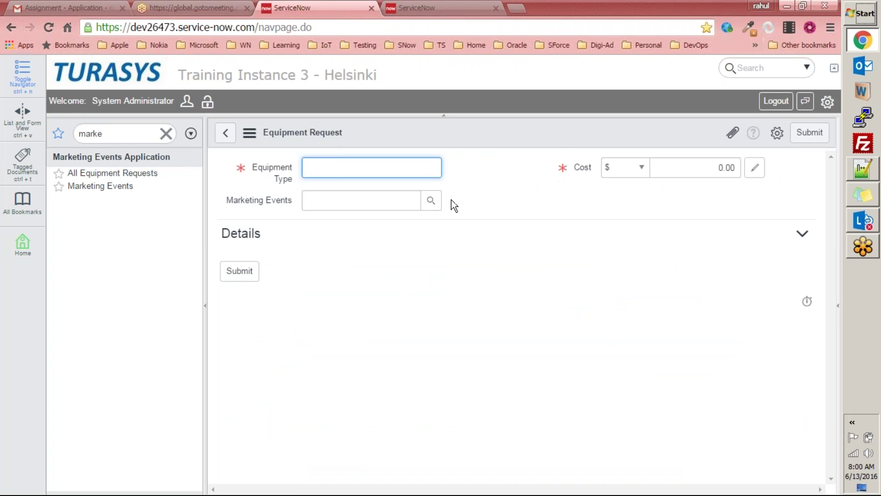
click(431, 201)
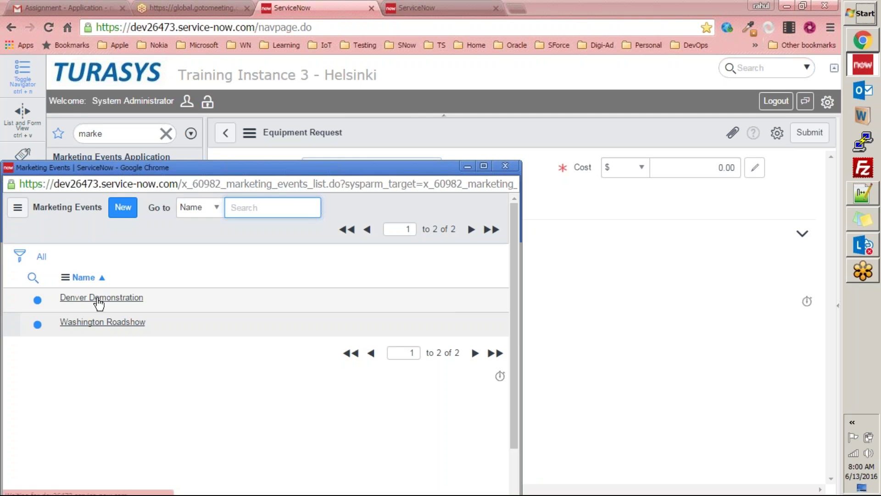
click(98, 301)
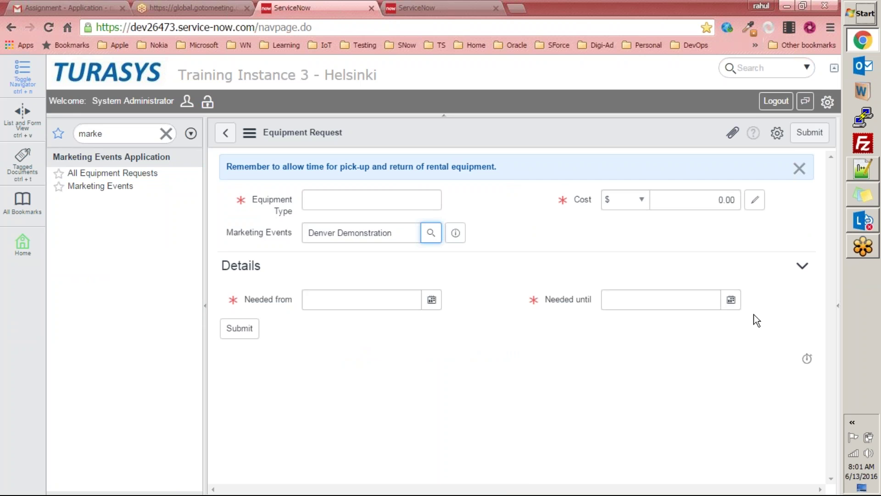
Step: Check the rental equipment reminder, then leave the request form without saving
drag(497, 167, 447, 167)
drag(199, 168, 194, 167)
click(521, 413)
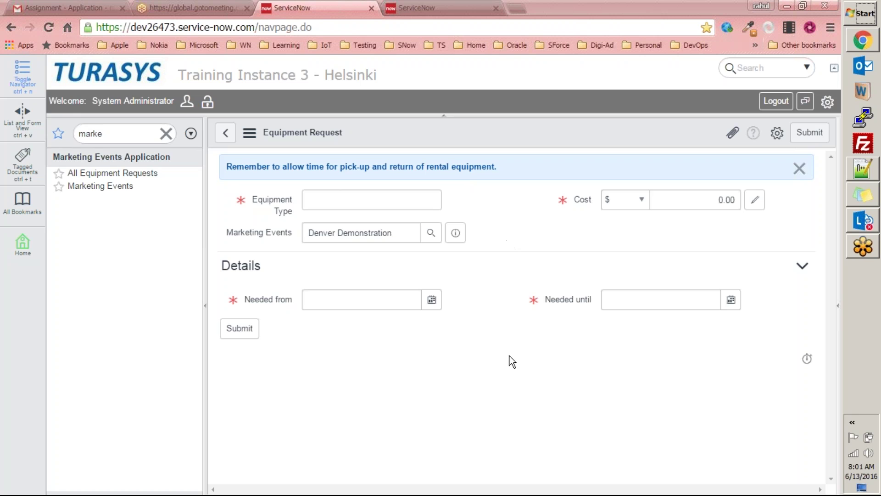
click(232, 140)
click(473, 117)
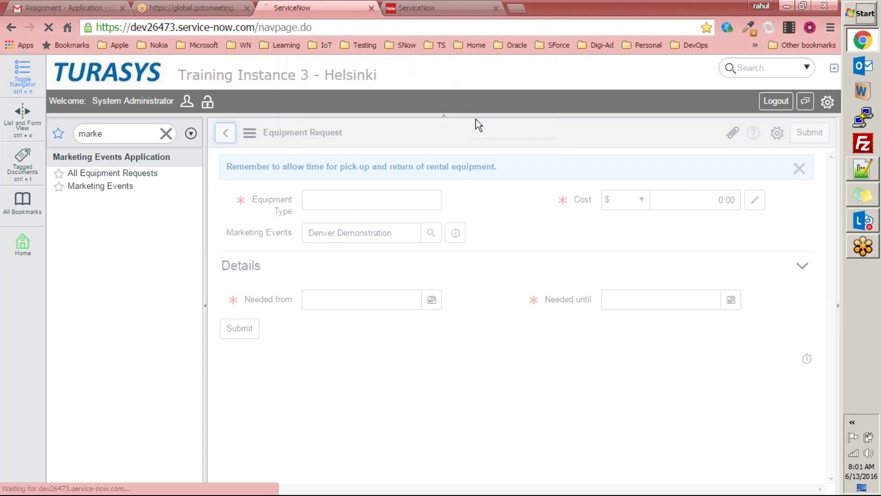